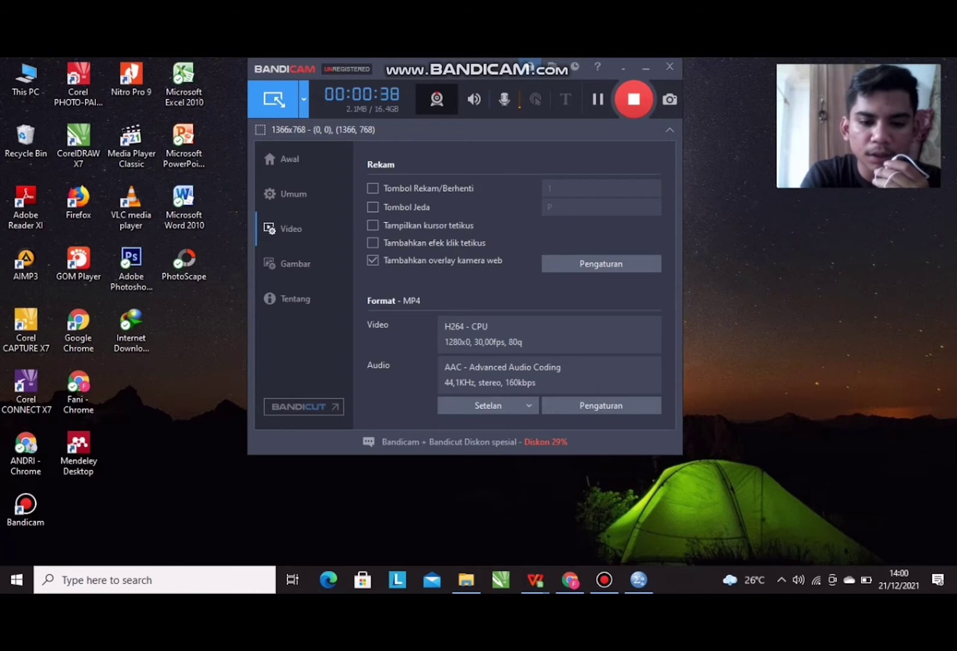
View the math exam scores in nilai mencari mean.xlsx and switch to the empty SPSS dataset's variable definitions.
mouse_move(535, 580)
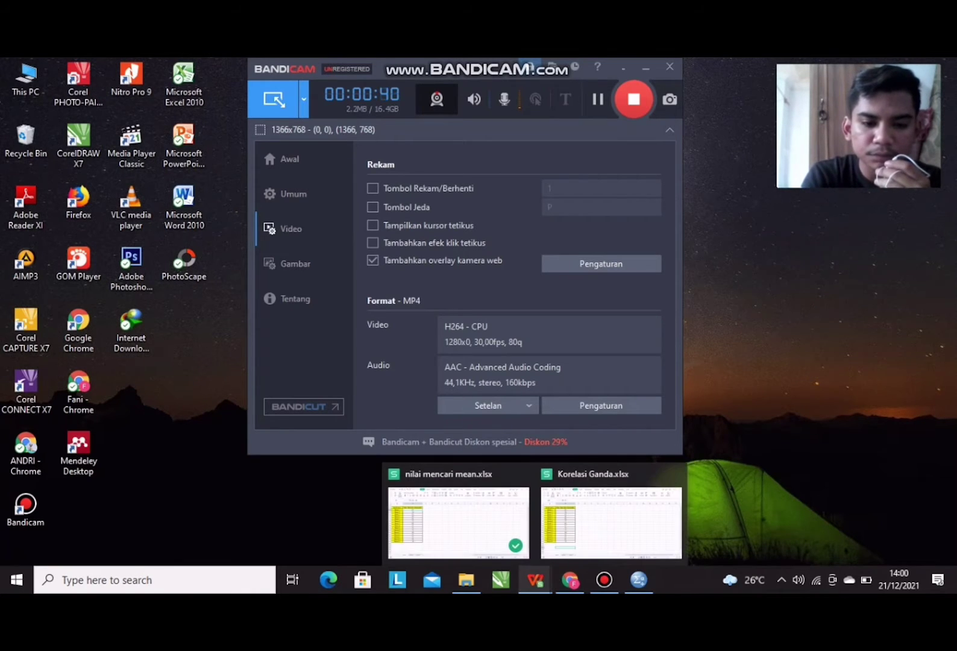
left_click(457, 515)
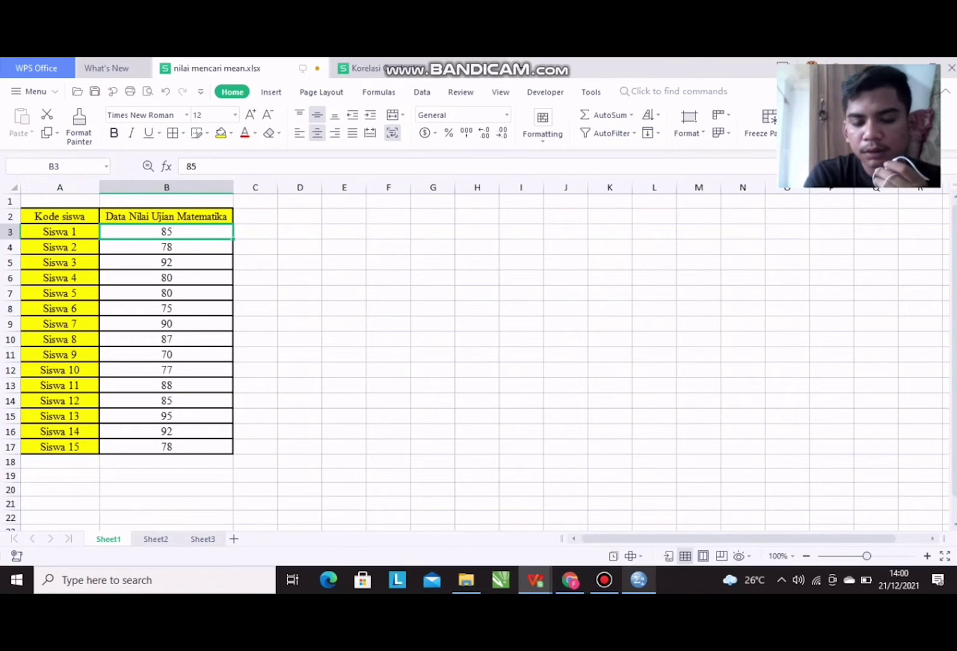
mouse_move(639, 579)
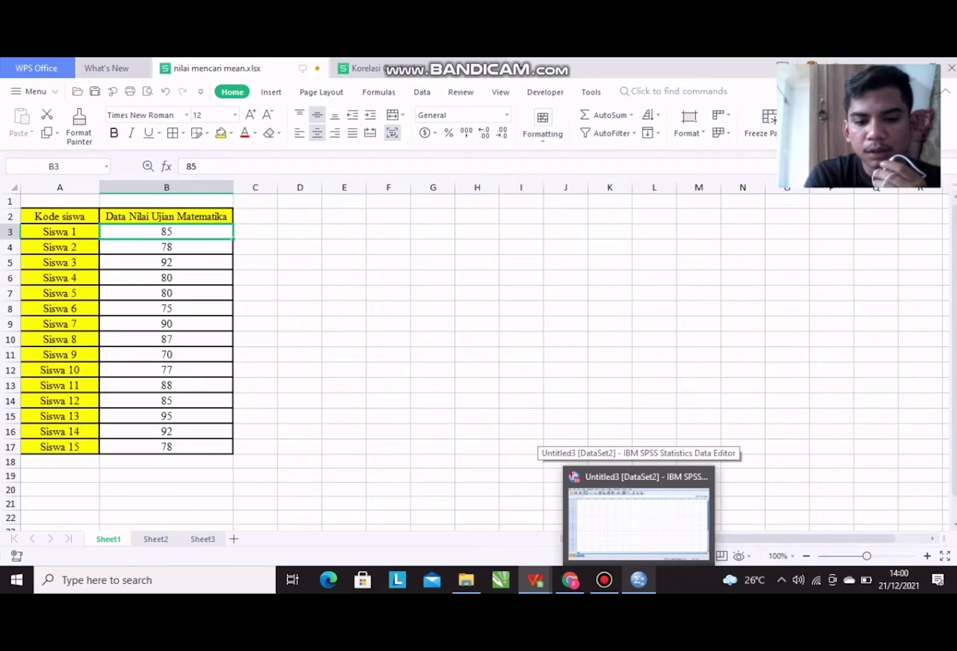
left_click(639, 519)
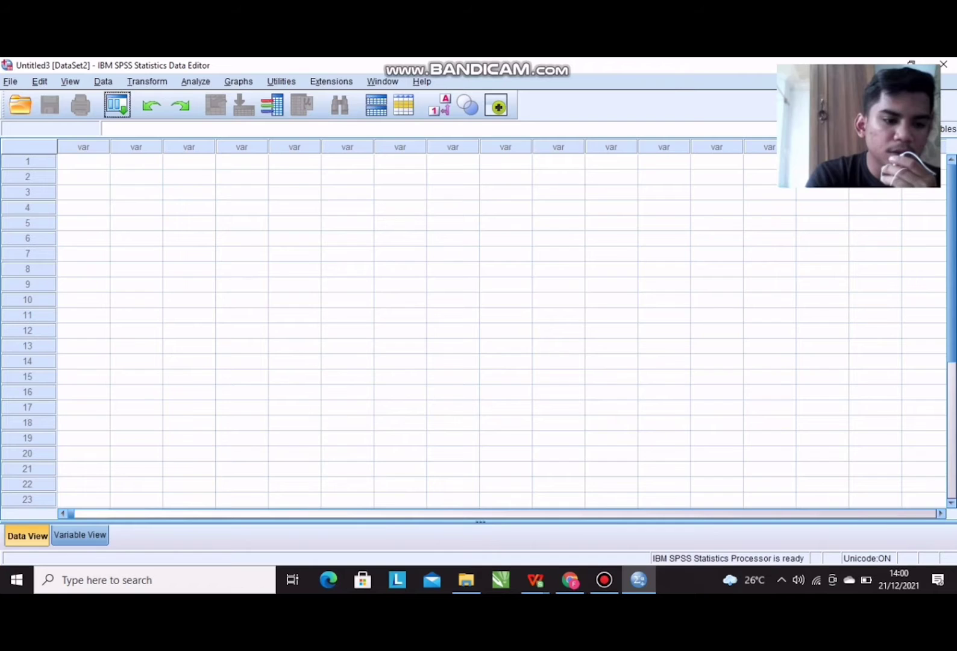
key("ctrl+t")
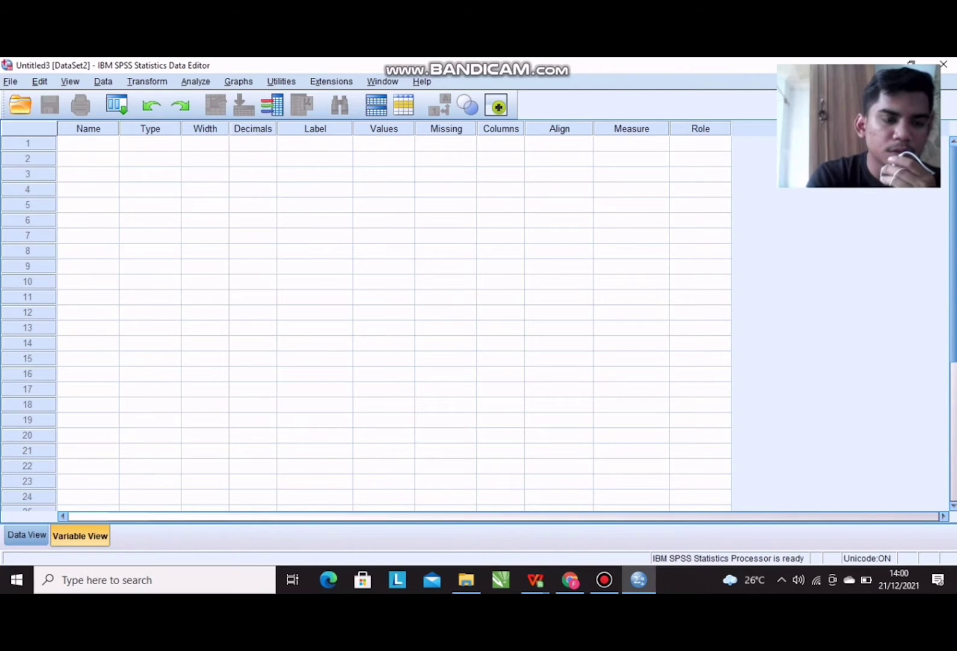
Check the column headings of the score table in nilai mencari mean.xlsx again and return to SPSS.
left_click(535, 580)
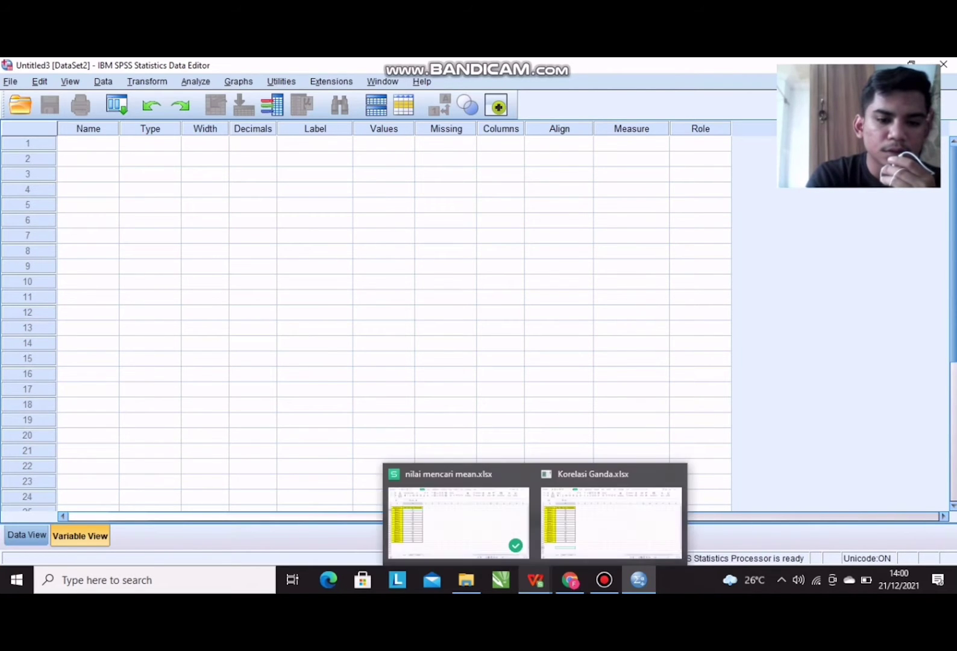
left_click(457, 512)
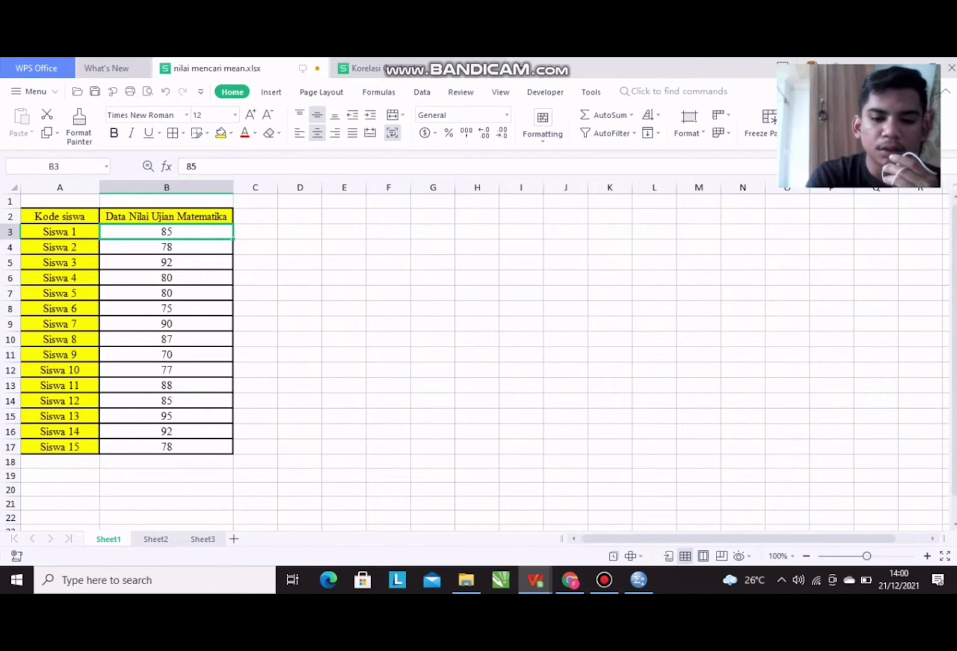
mouse_move(638, 580)
left_click(638, 519)
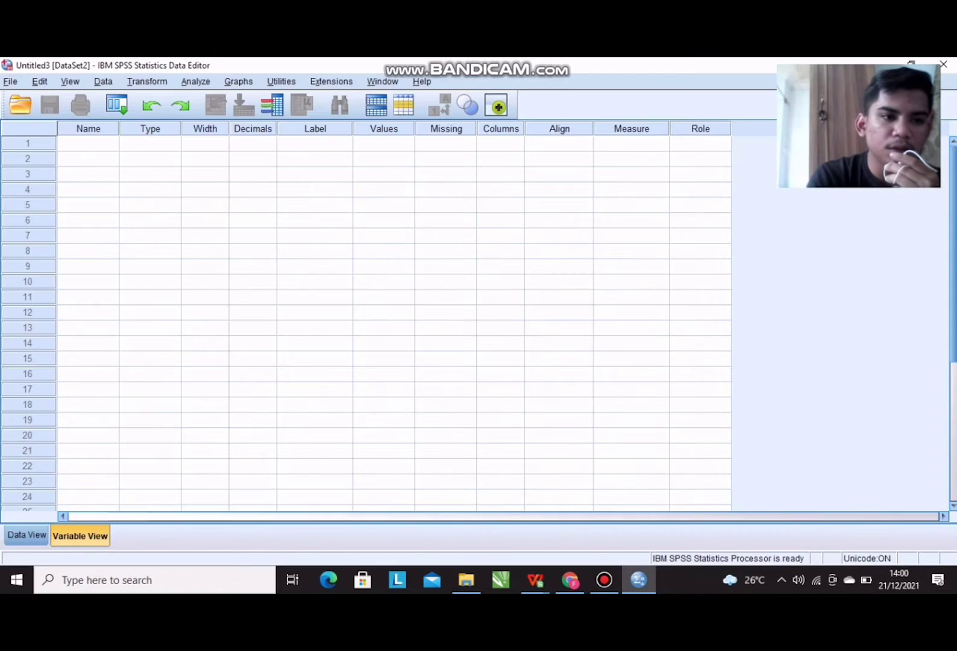
Define the first variable with the name KS and the label NILAI UJIAN MATEMATIKA.
left_click(88, 144)
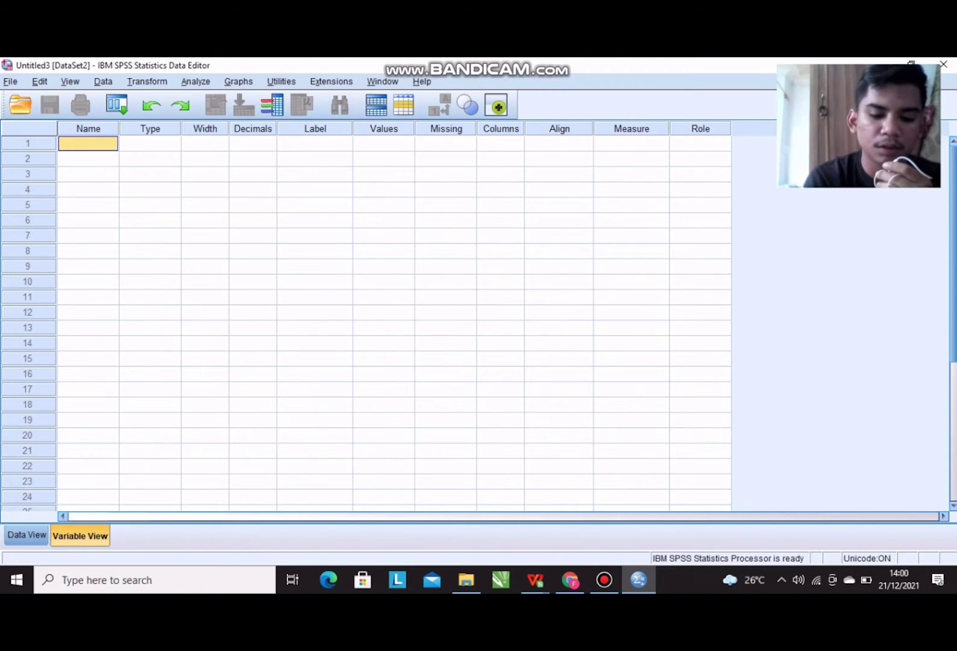
type("KS")
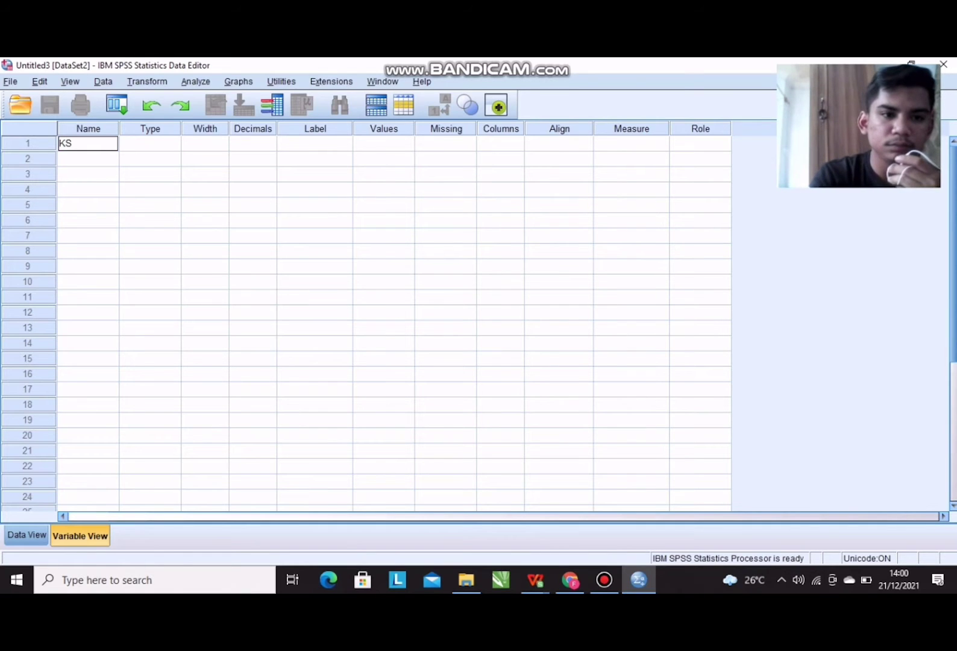
left_click(315, 144)
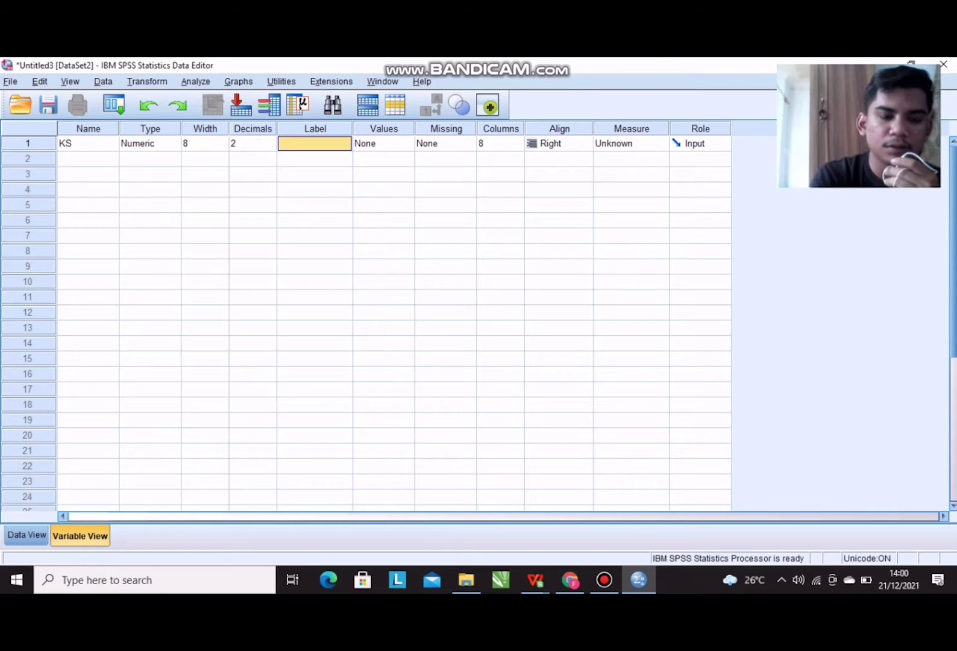
type("NIL")
type("AI UJIA")
type("N MATEMA")
type("TIK")
key("Caps_Lock")
key("Caps_Lock")
type("A")
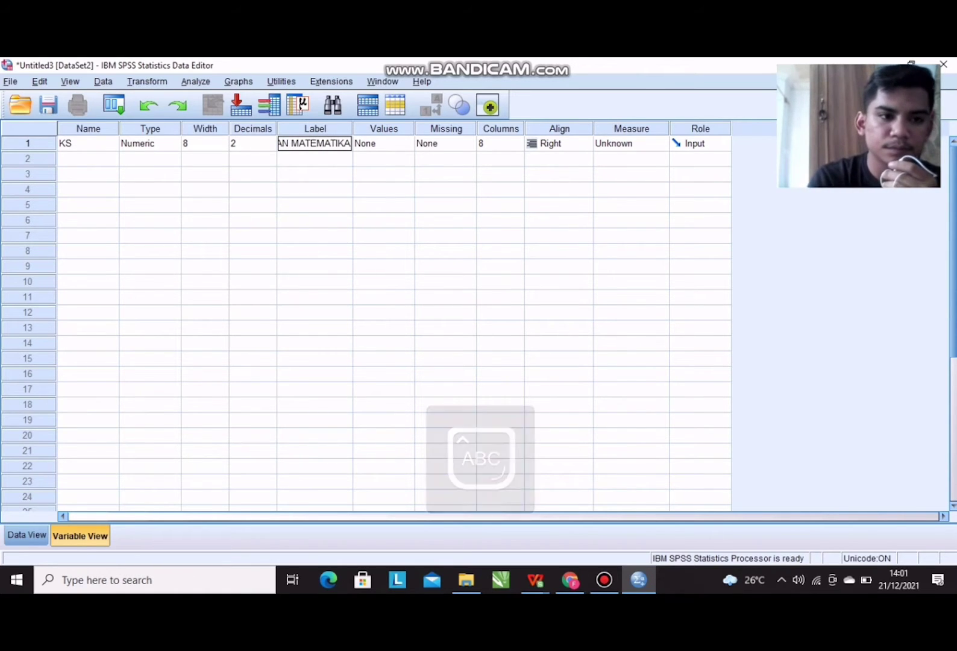
key("Return")
left_click(88, 159)
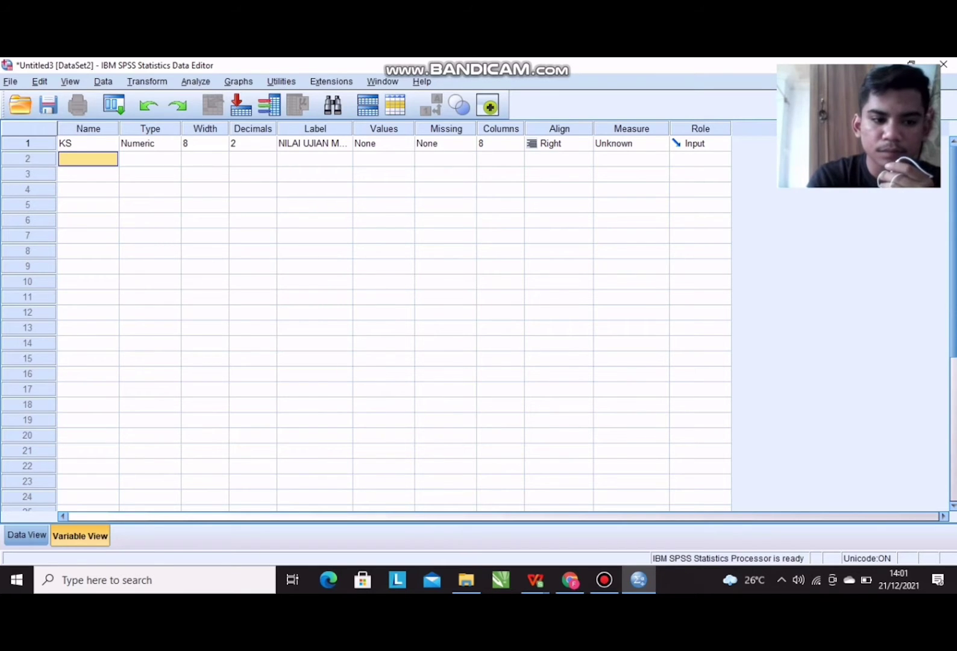
Select the empty KS column in the SPSS data grid and copy scores B3:B17 from nilai mencari mean.xlsx.
left_click(26, 535)
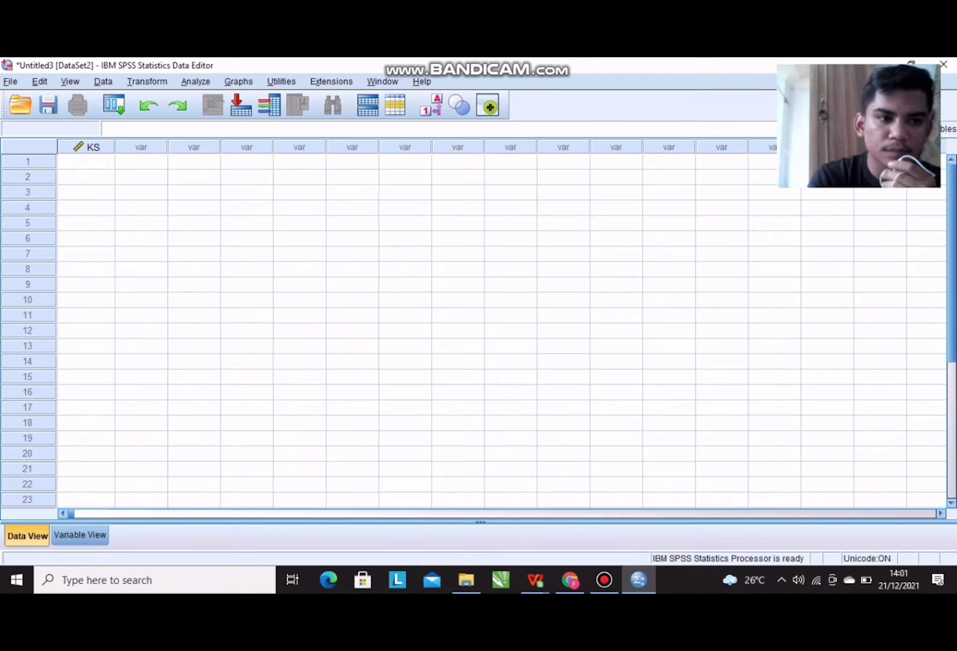
left_click(87, 147)
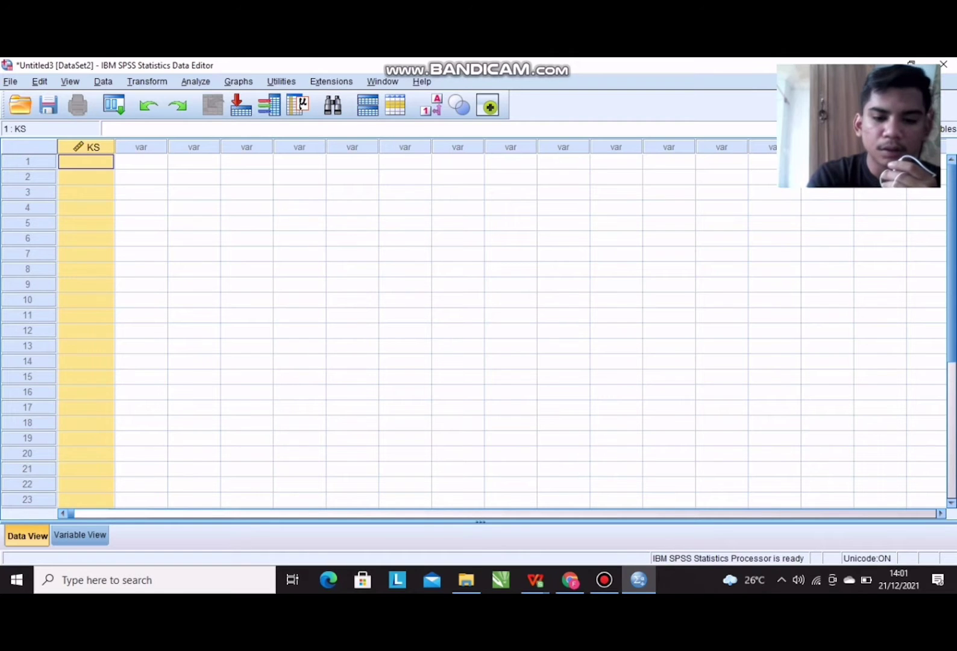
left_click(536, 579)
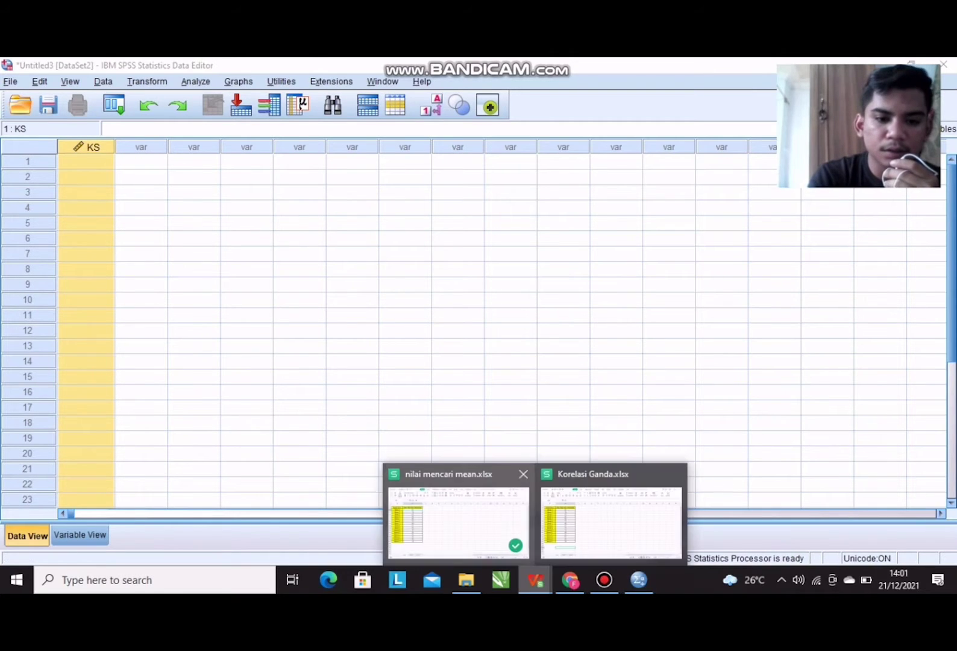
left_click(455, 512)
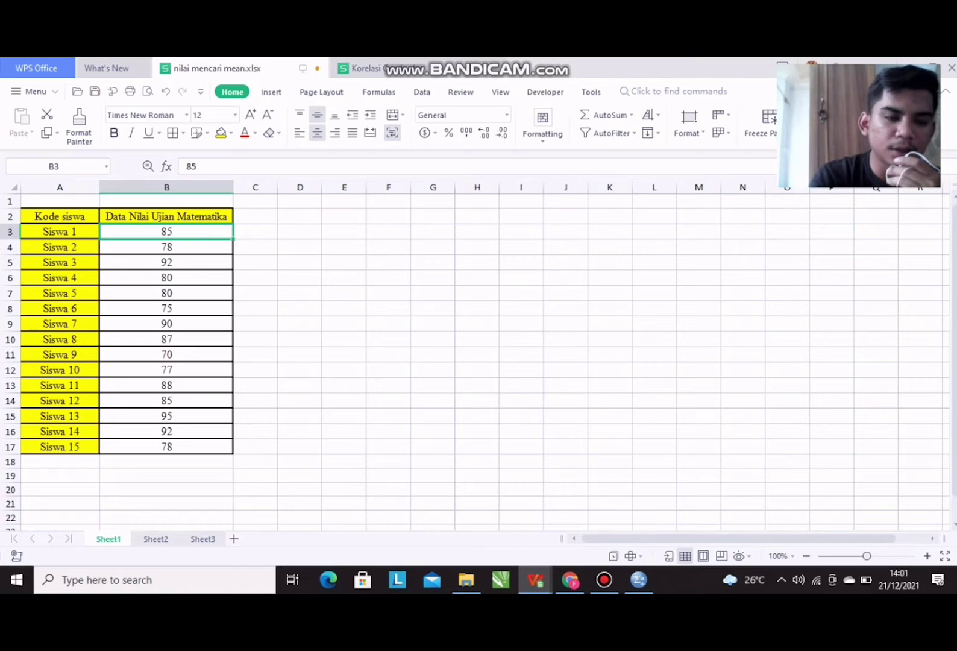
key("shift+Down")
key("shift+Down")
key("shift+Down")
key("shift+Down")
key("shift+Down")
key("shift+Down")
key("shift+Down")
key("shift+Down")
key("shift+Down")
key("shift+Down")
key("shift+Down")
key("shift+Down")
key("shift+Down")
key("shift+Down")
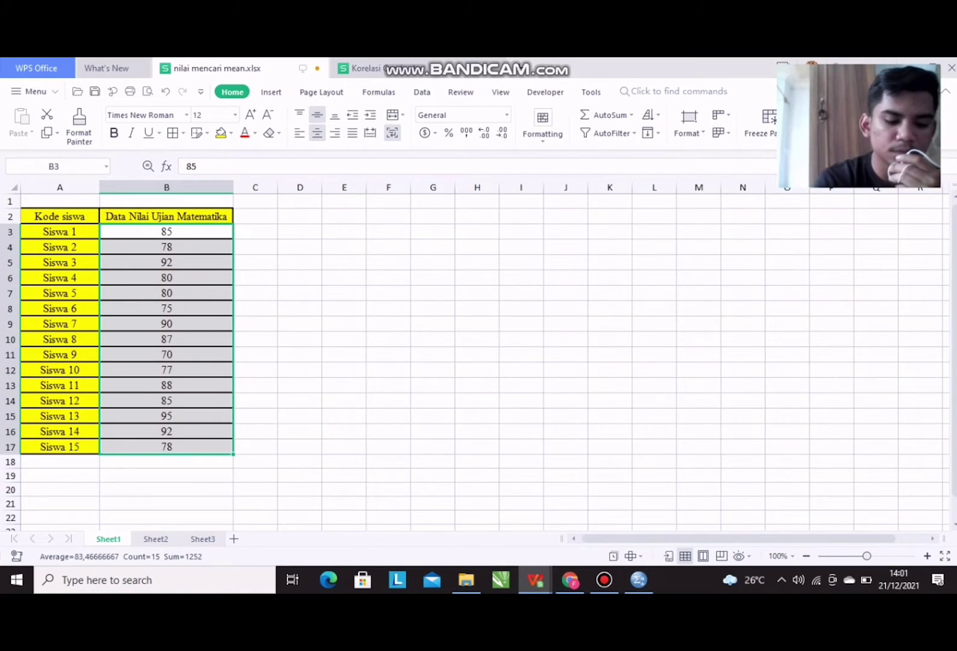
key("ctrl+c")
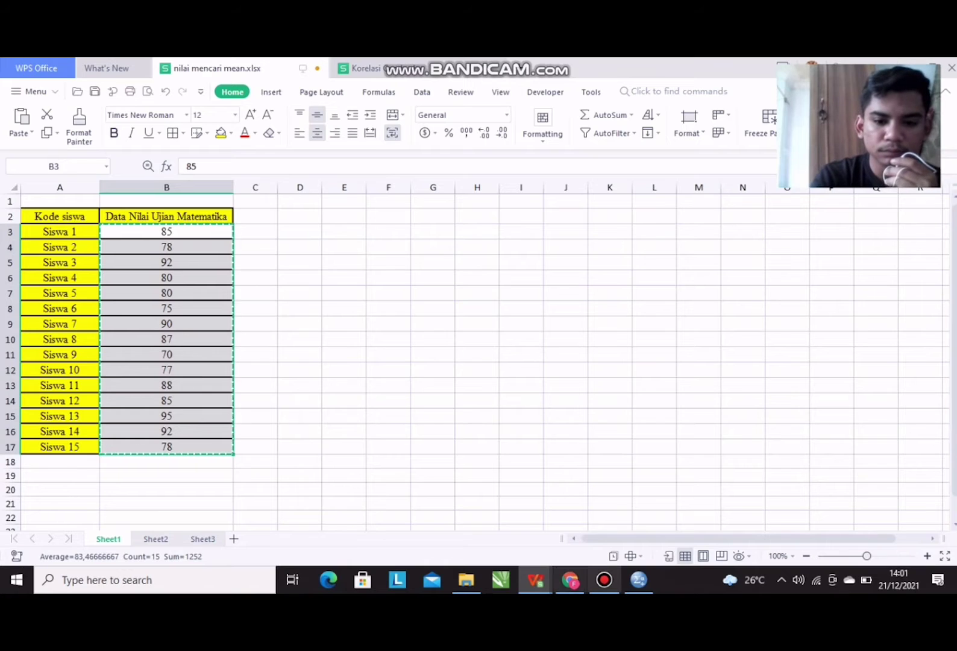
Switch back to SPSS and paste the copied scores into the KS variable starting at row 1.
mouse_move(638, 580)
left_click(640, 524)
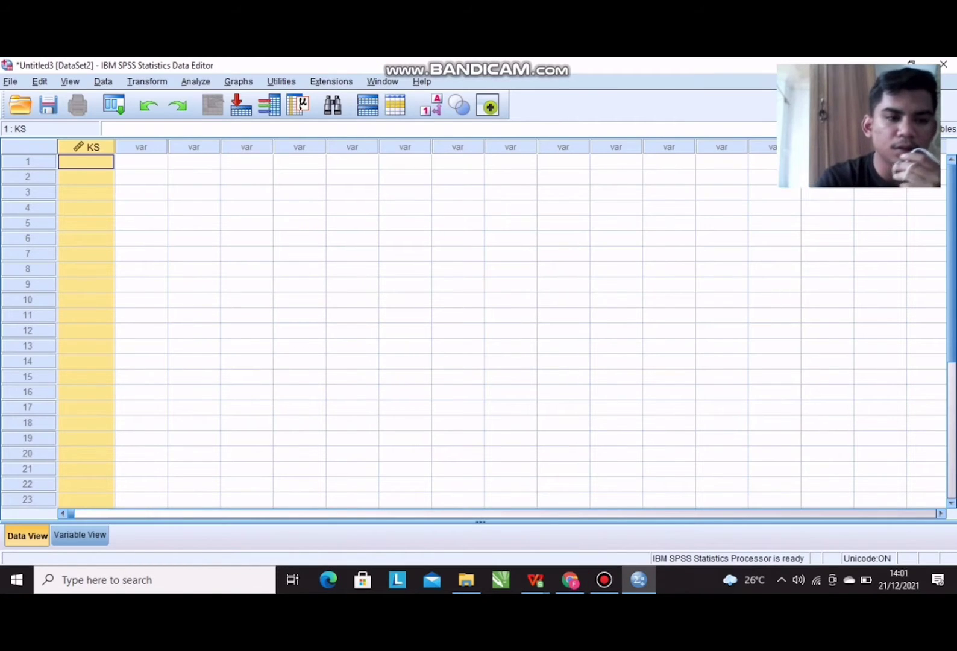
right_click(99, 160)
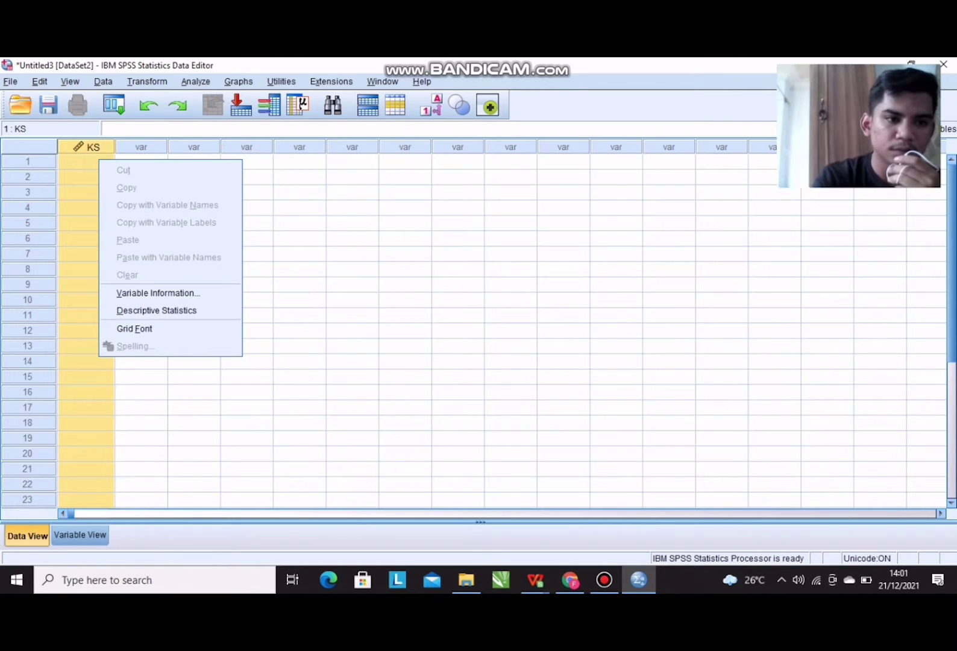
left_click(85, 162)
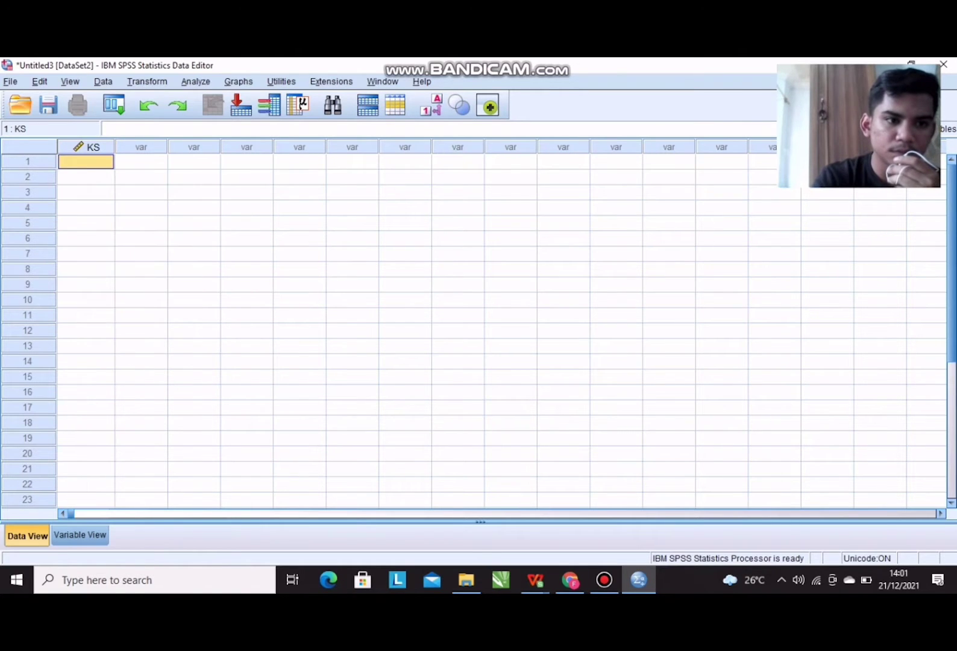
right_click(87, 162)
left_click(116, 242)
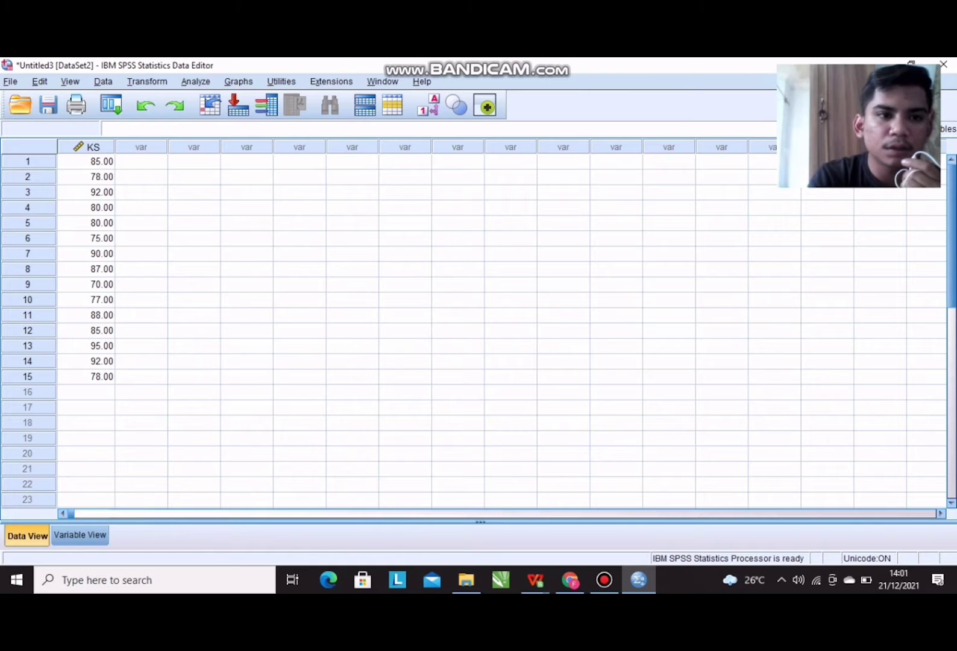
Start a Frequencies analysis and add NILAI UJIAN MATEMATIKA as the variable to analyze.
left_click(196, 81)
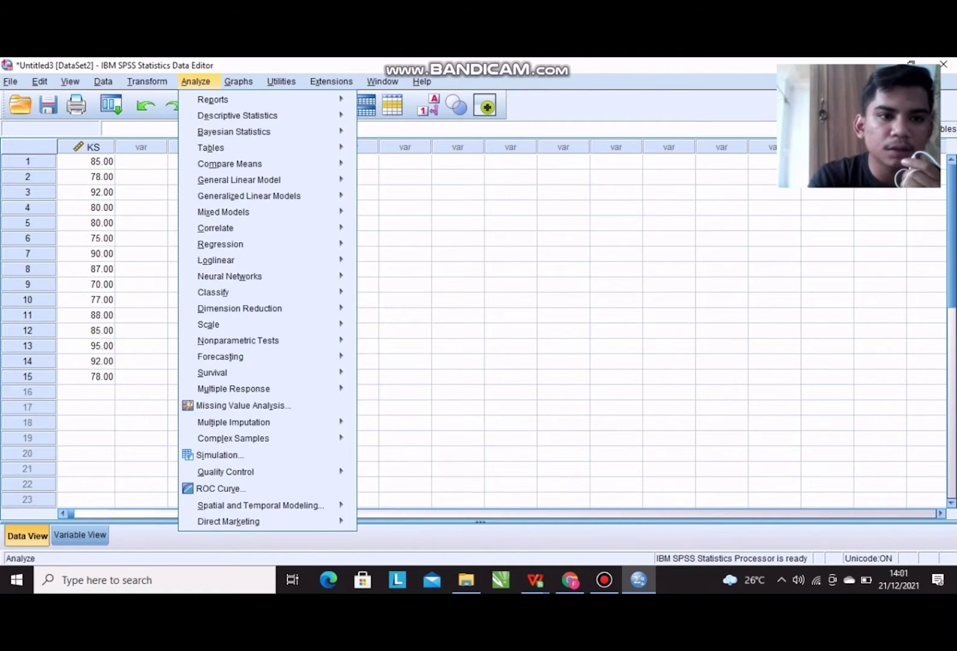
mouse_move(239, 82)
mouse_move(195, 81)
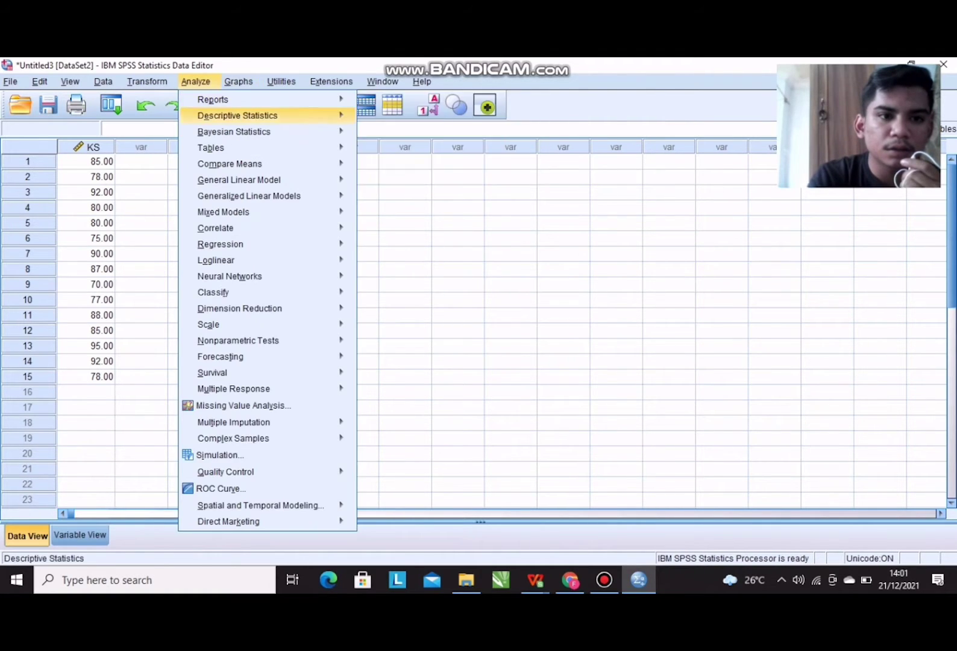
mouse_move(241, 115)
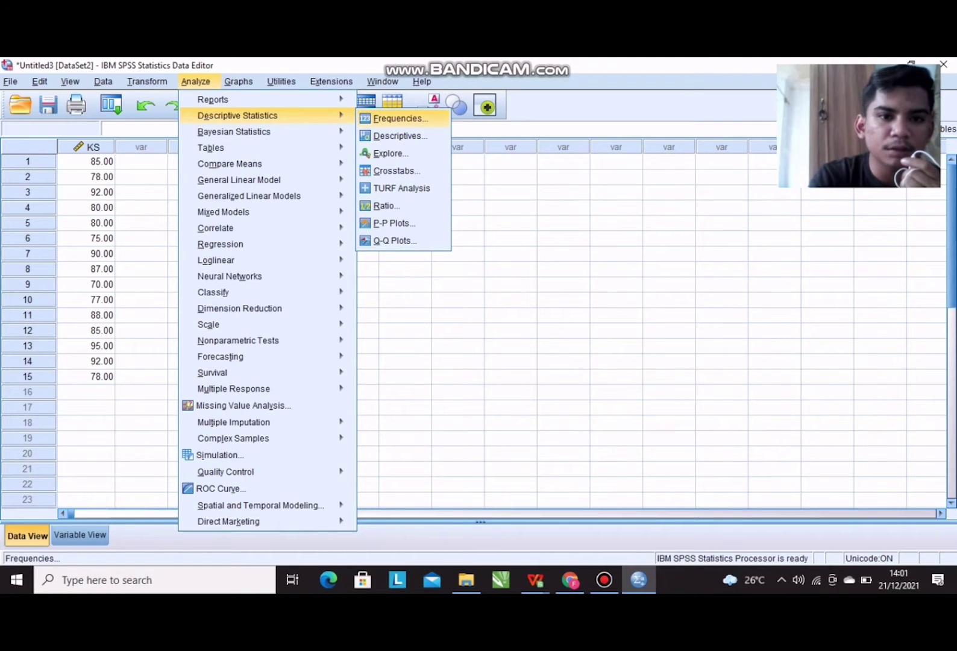
left_click(398, 118)
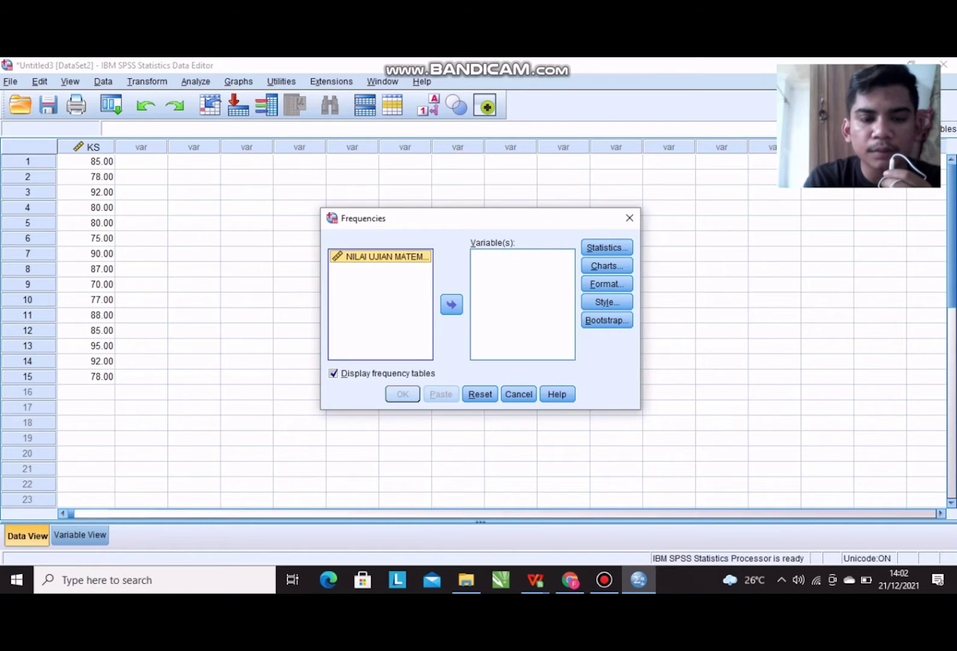
left_click(452, 304)
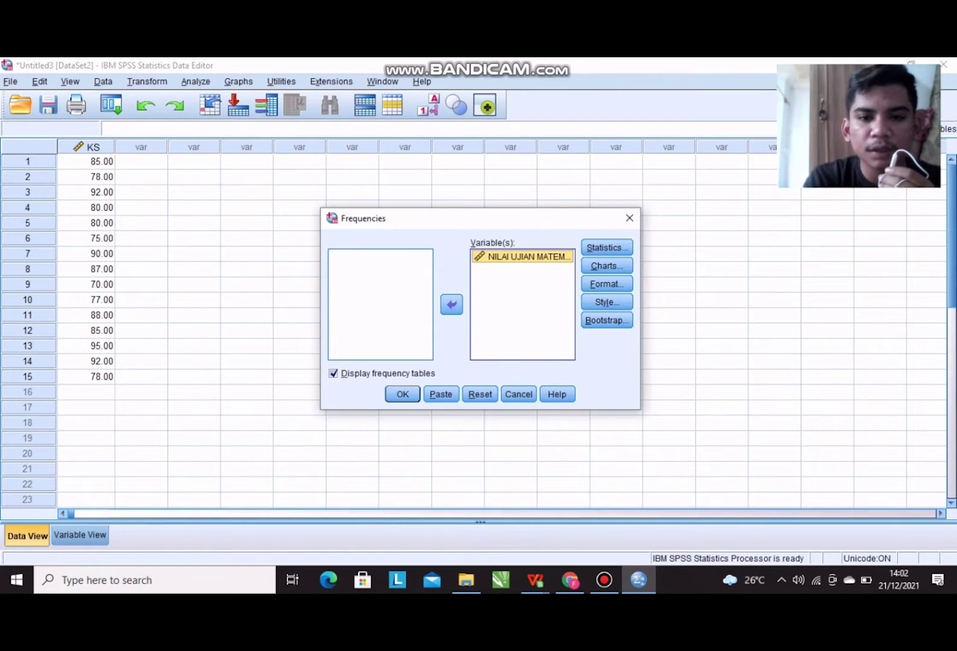
Include the Mean and S.E. mean in the Frequencies statistics.
left_click(606, 248)
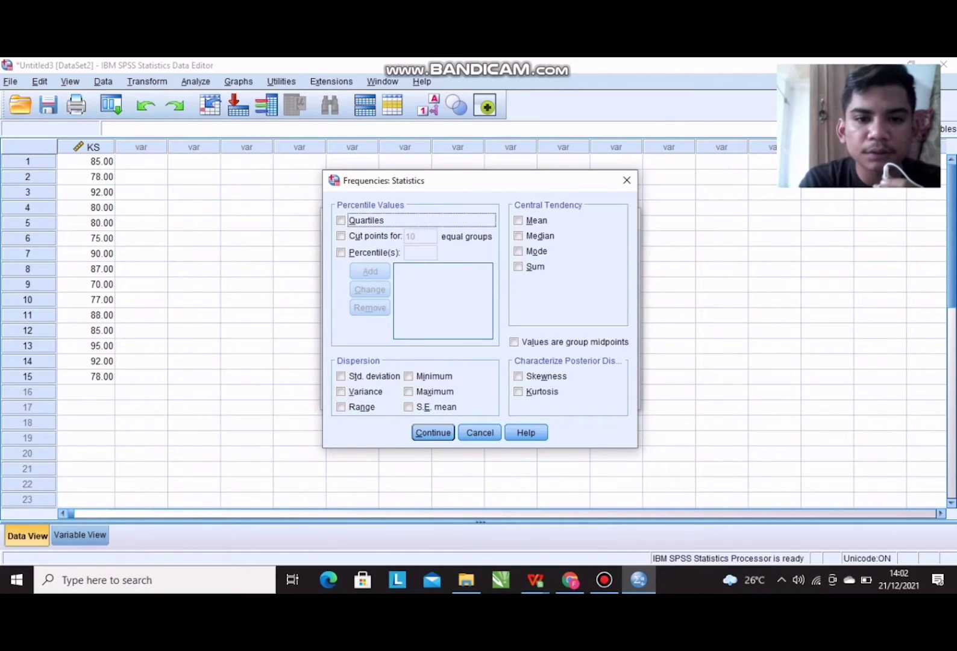
left_click(518, 221)
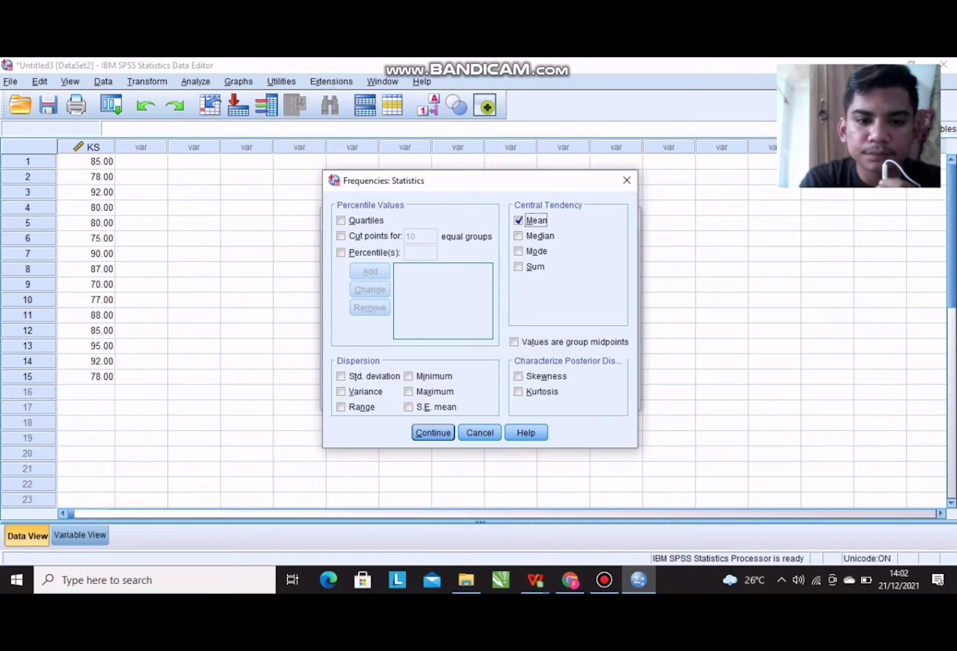
left_click(409, 407)
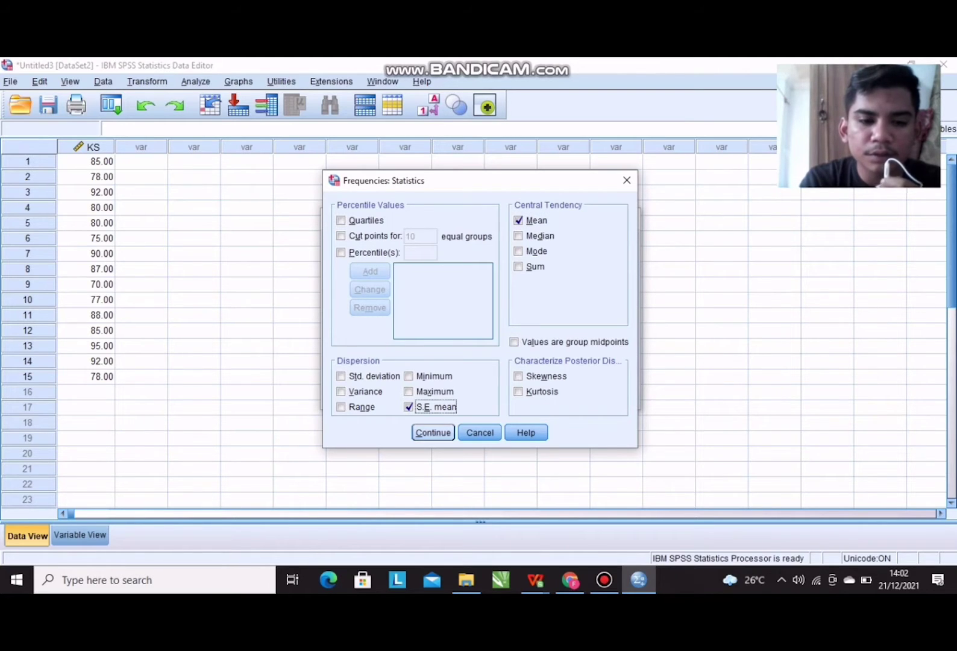
left_click(433, 432)
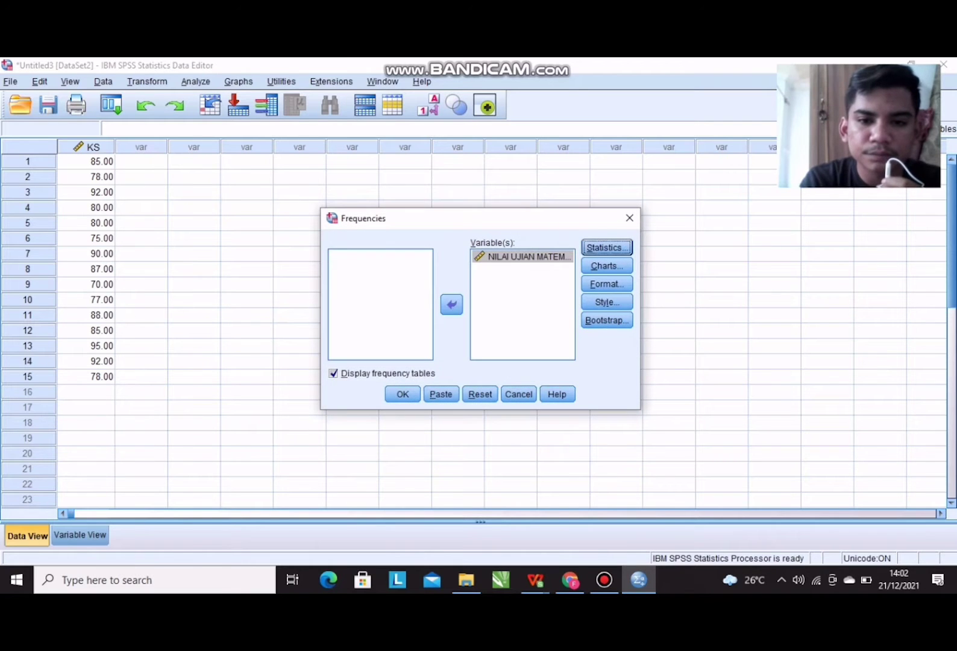
Set the Frequencies chart type to Histograms without a normal curve.
left_click(607, 266)
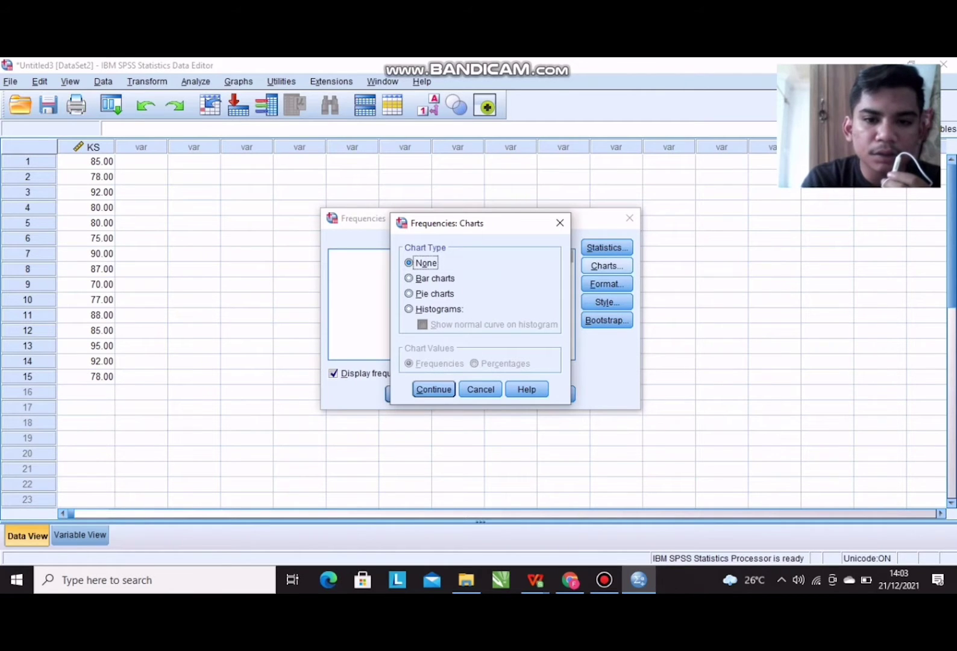
left_click(409, 308)
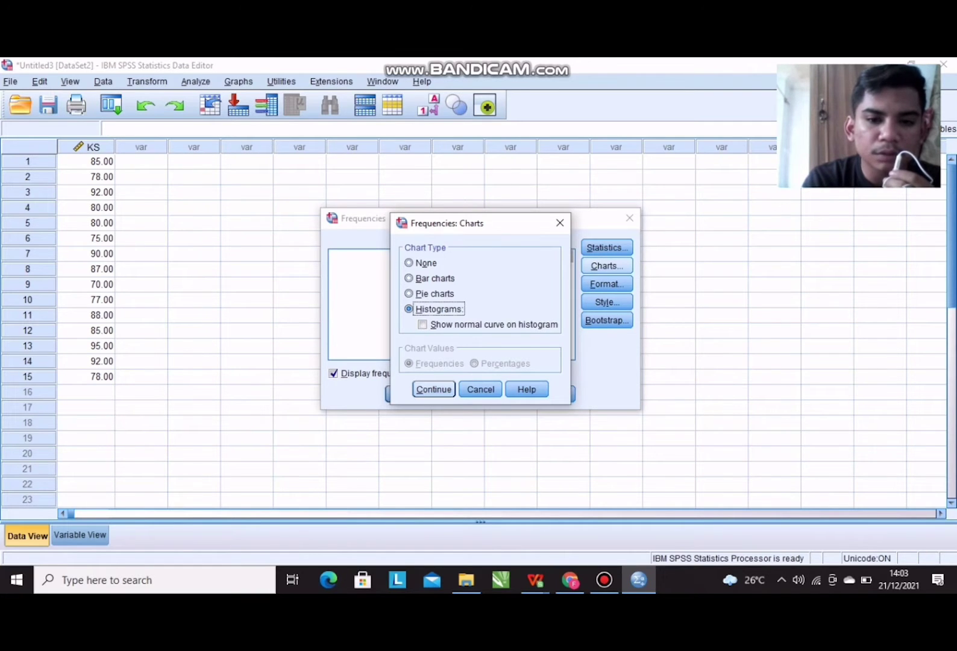
key("Return")
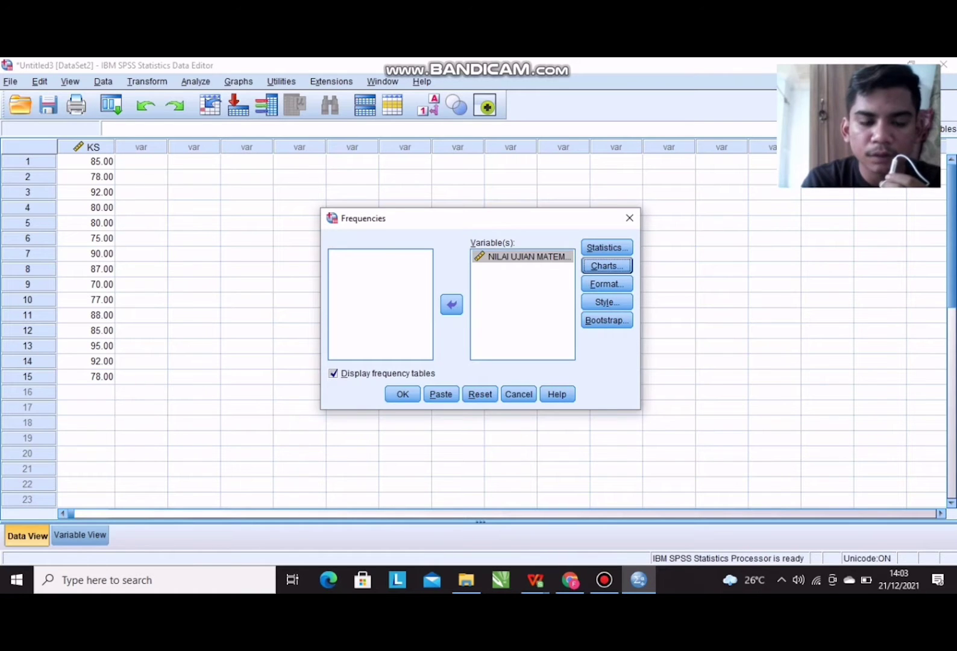
Run the Frequencies analysis and review the Statistics table, frequency table and histogram in the output.
left_click(402, 394)
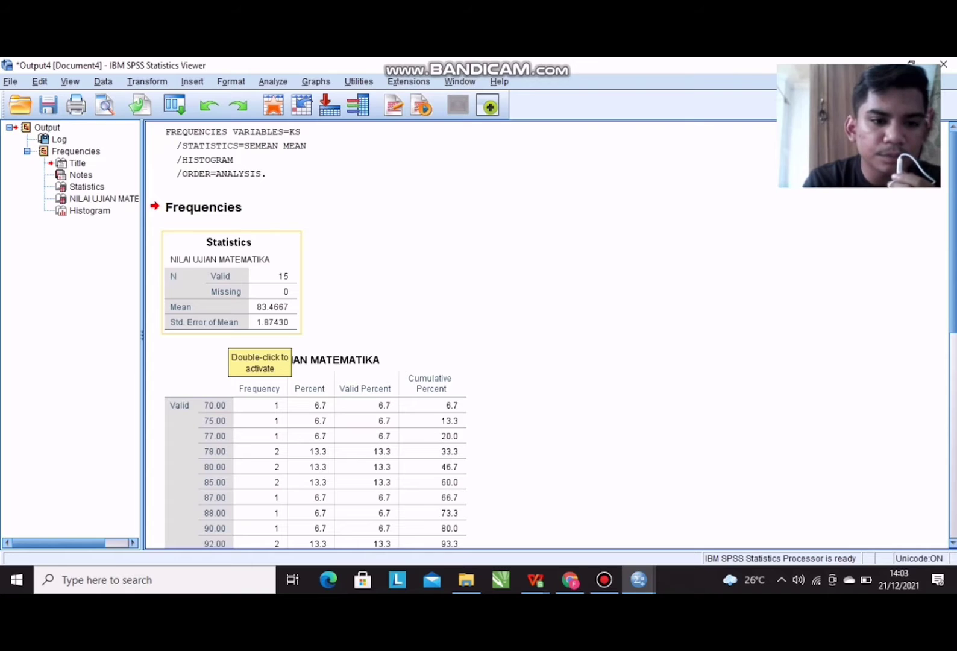
left_click(292, 362)
scroll(292, 361, "down", 1)
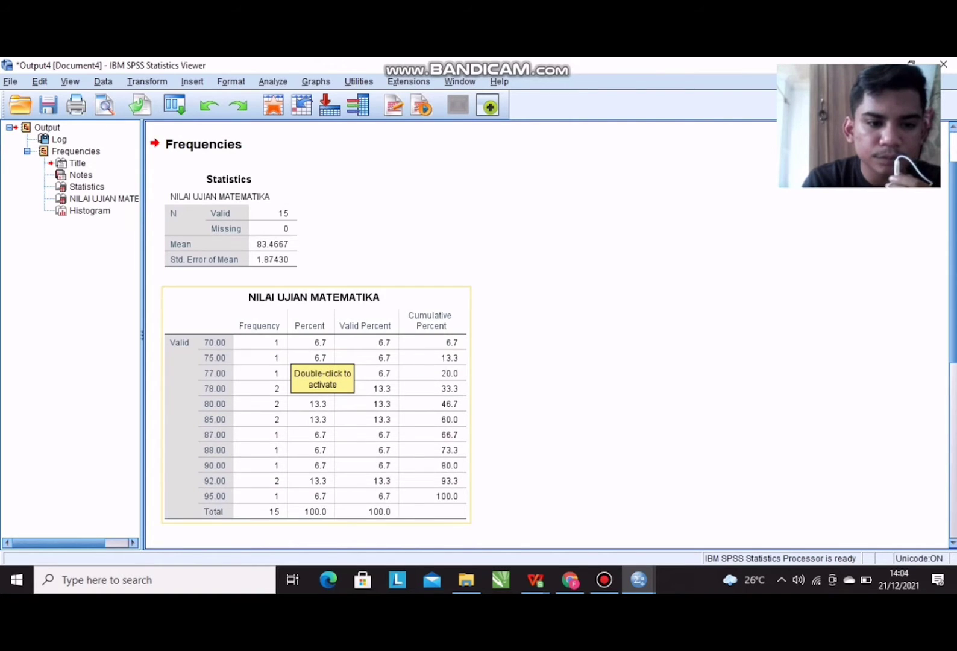
scroll(292, 362, "down", 1)
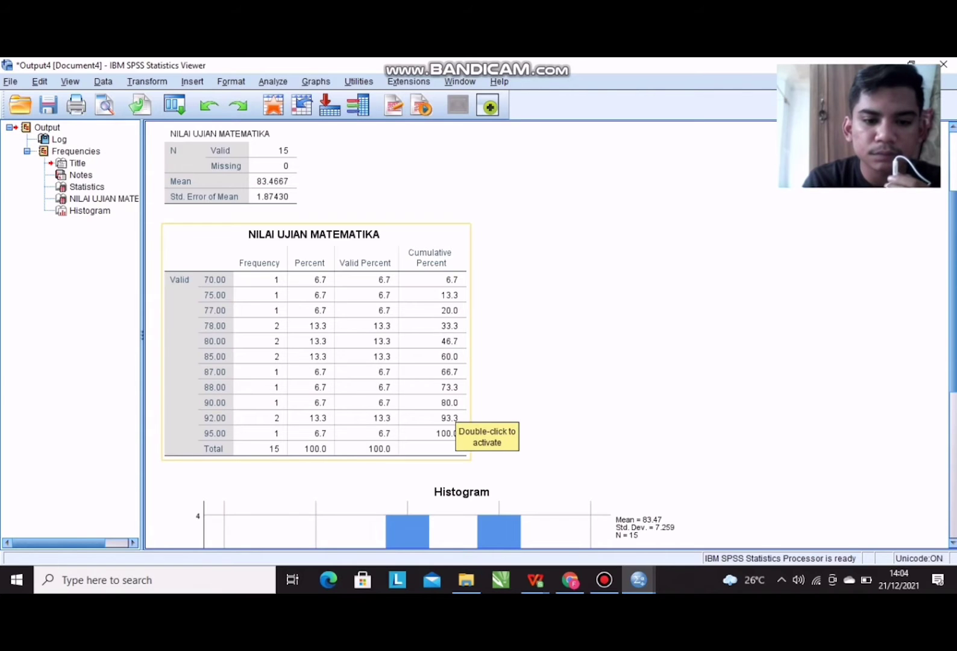
scroll(422, 391, "down", 5)
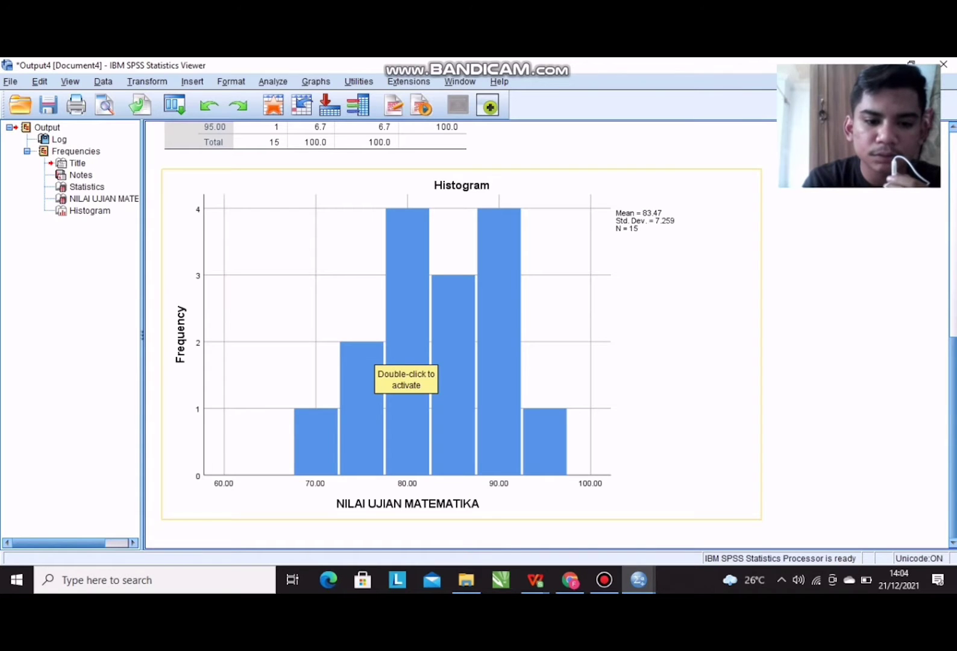
scroll(403, 370, "up", 10)
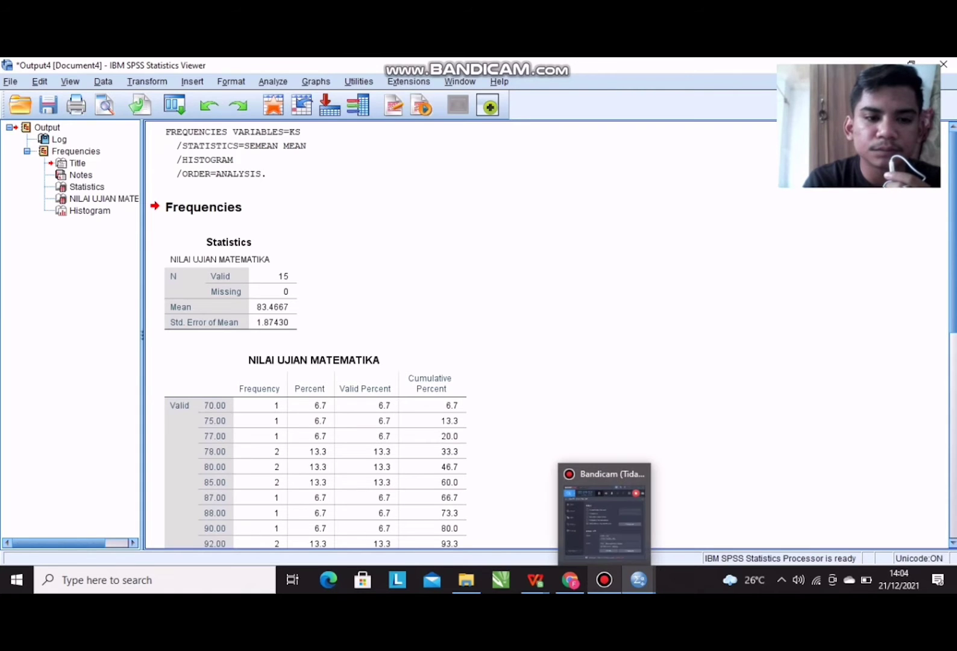
left_click(604, 579)
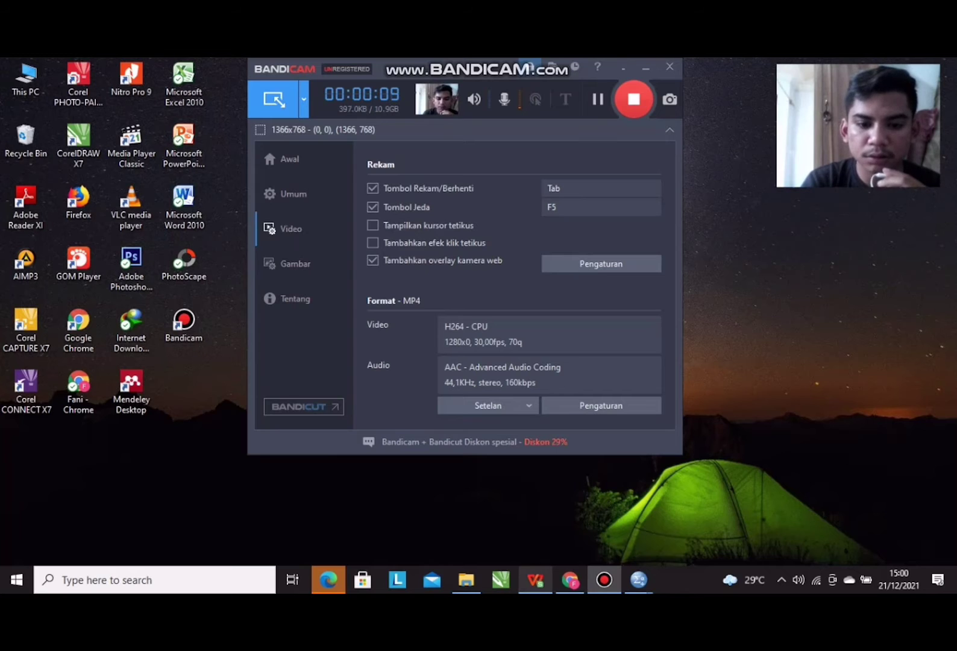
Switch to the Korelasi Ganda.xlsx workbook in WPS Office to examine the Kompetensi, Motivasi and Kinerja data.
mouse_move(535, 580)
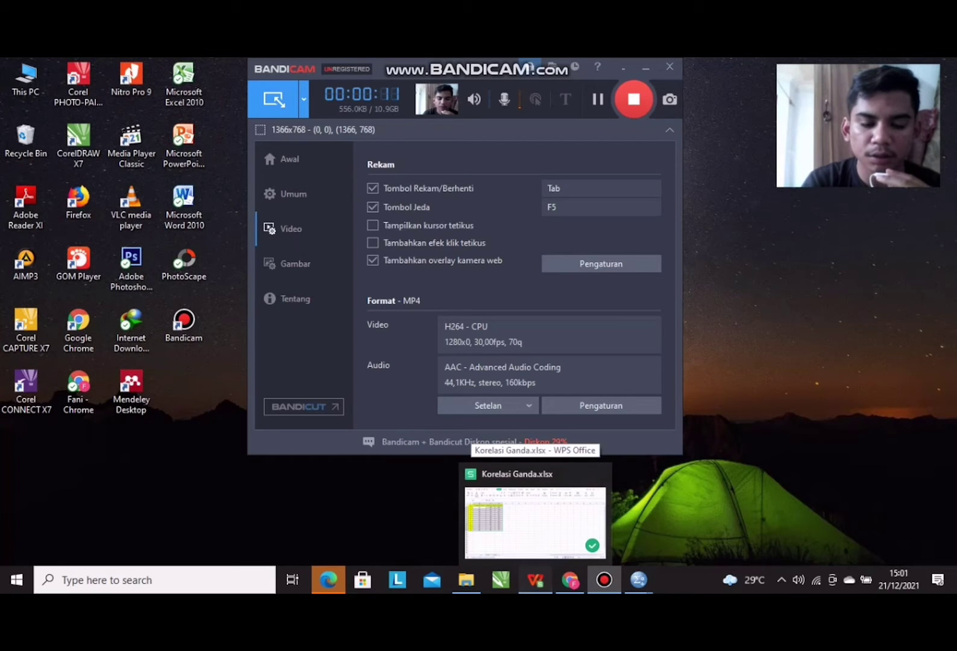
left_click(536, 518)
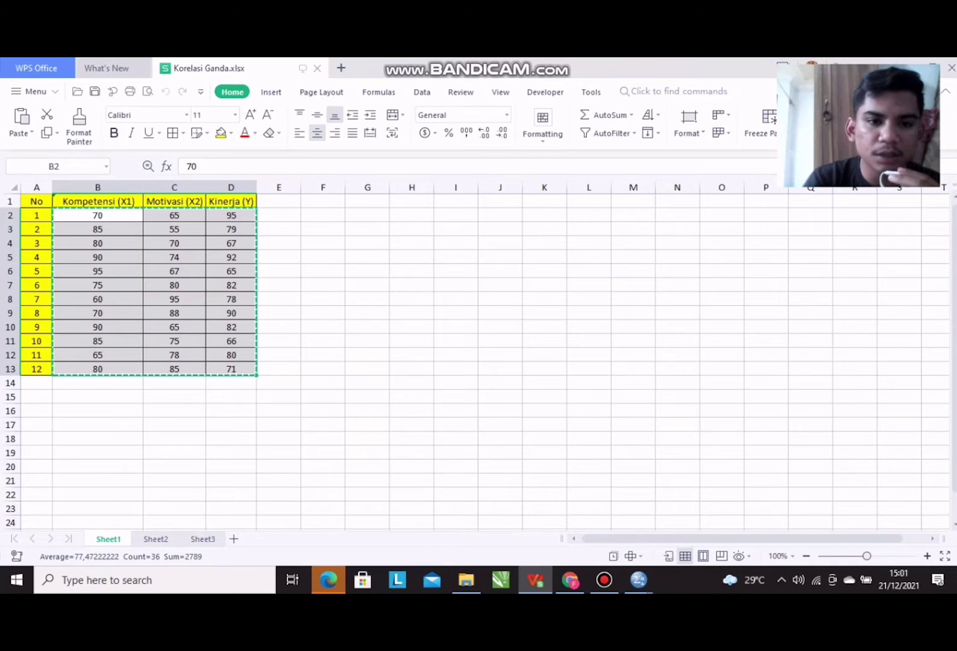
Switch to the empty SPSS data editor and define three variables named x1, x2 and y.
mouse_move(639, 580)
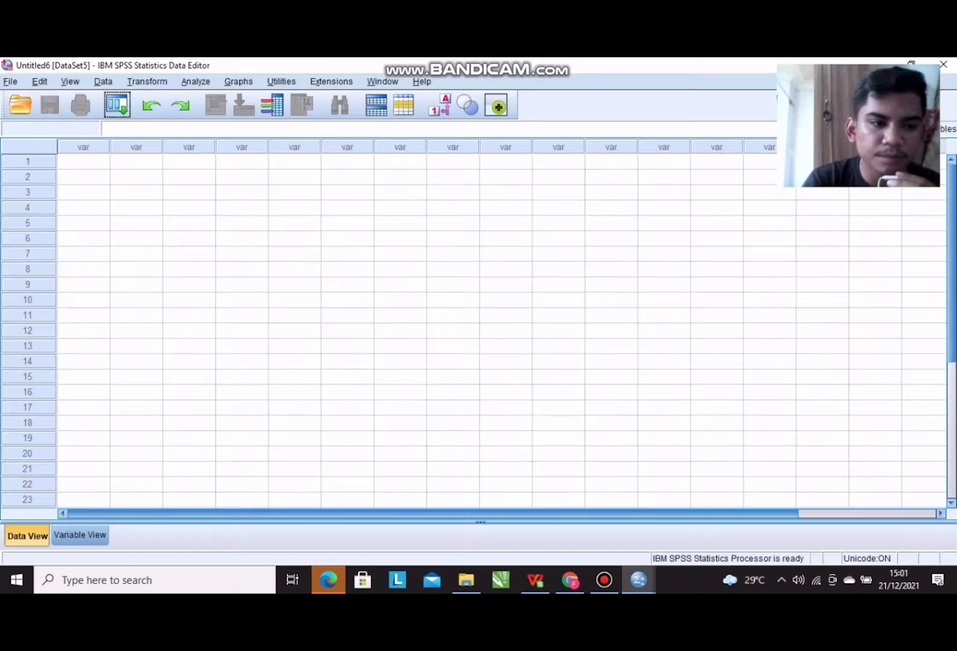
left_click(562, 522)
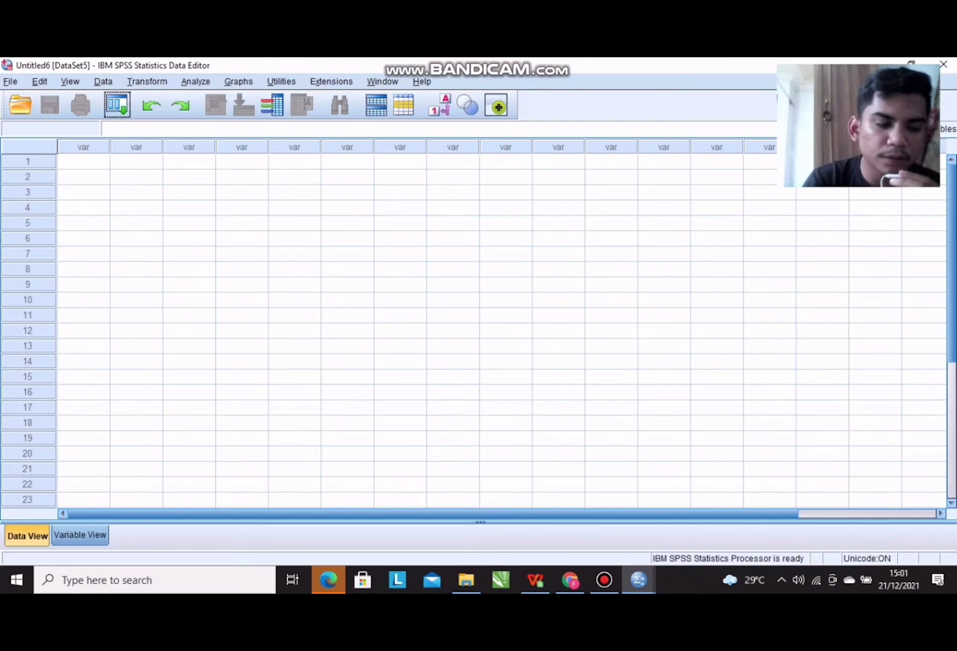
left_click(80, 535)
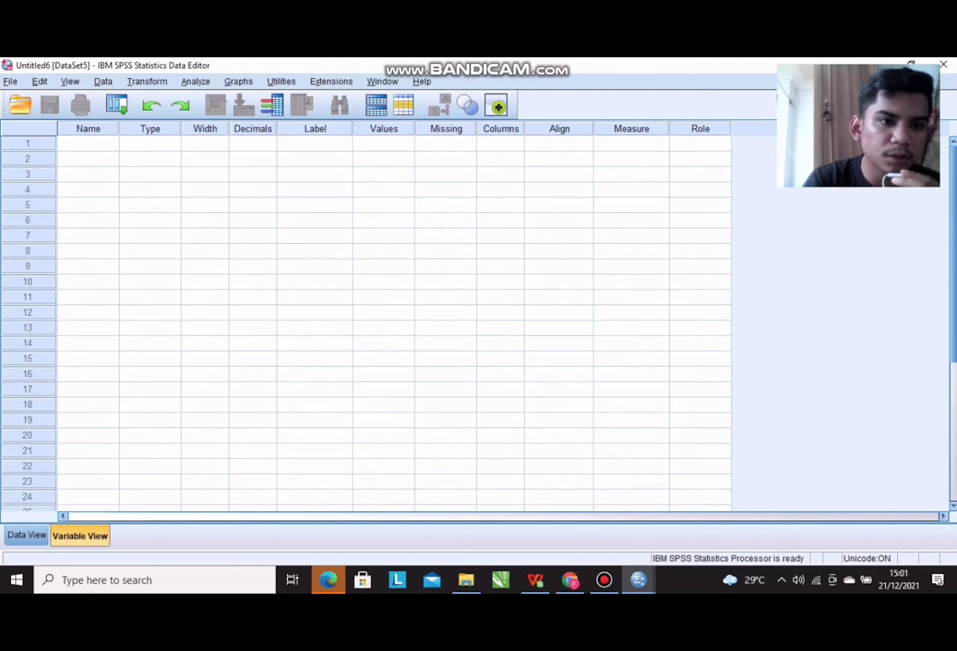
left_click(88, 143)
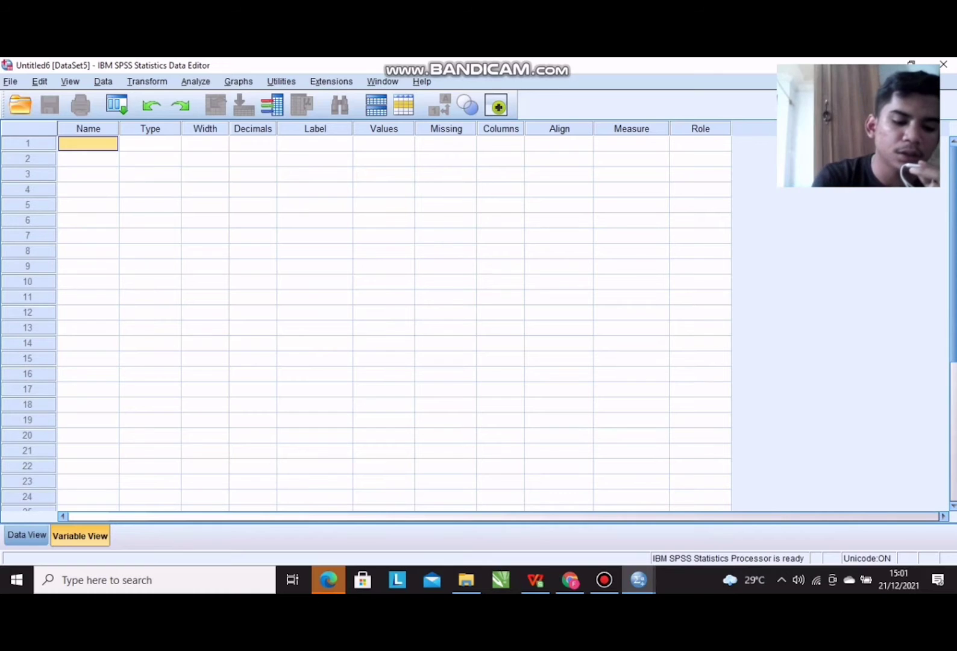
type("x1")
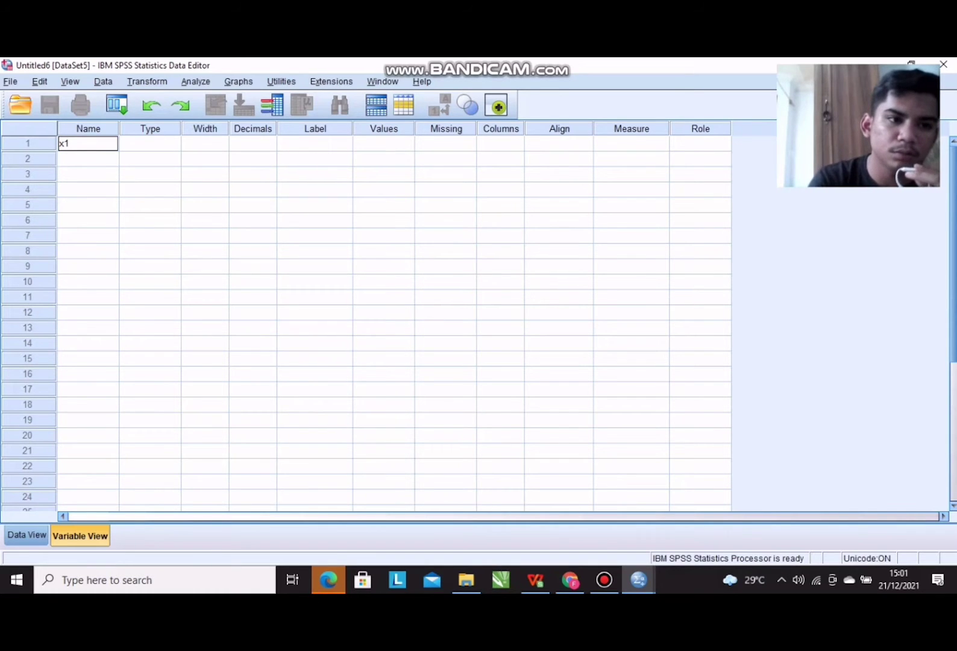
key("Return")
type("x2")
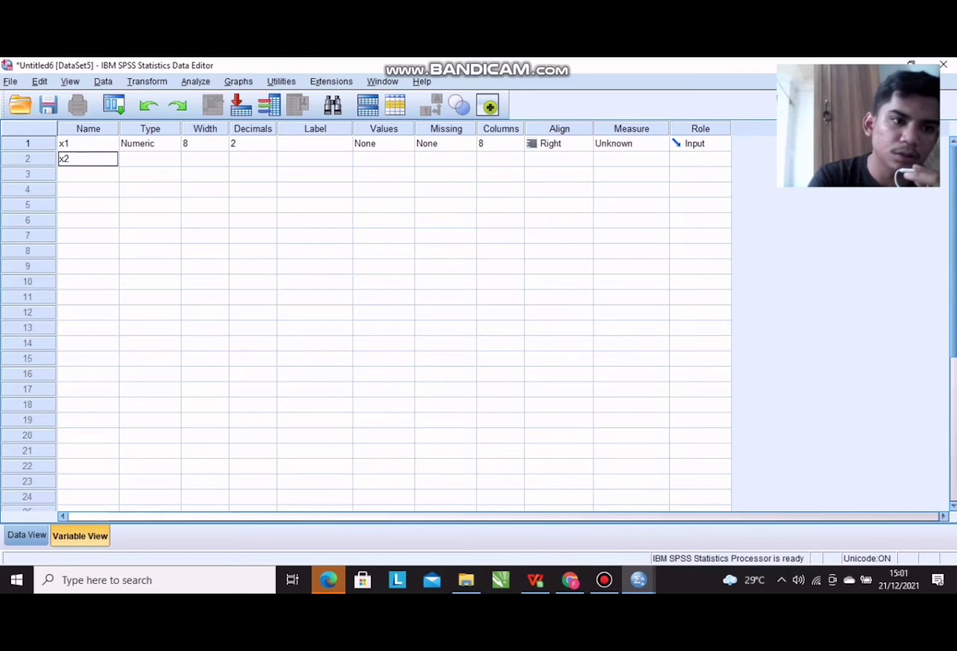
key("Return")
type("y")
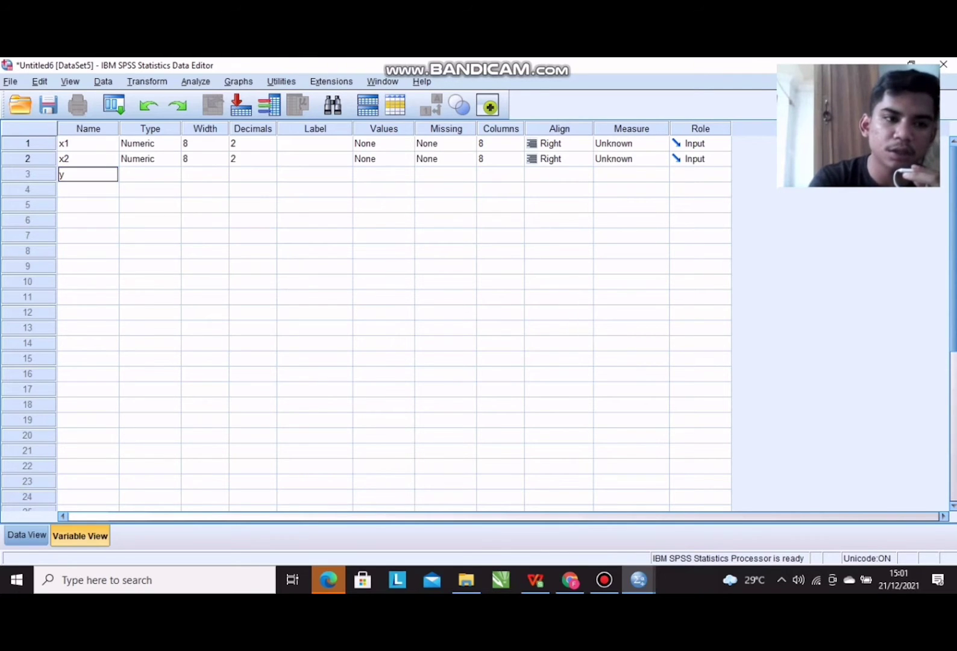
Label the variables x1, x2 and y as kompetensi, motivasi and kinerja respectively.
left_click(314, 144)
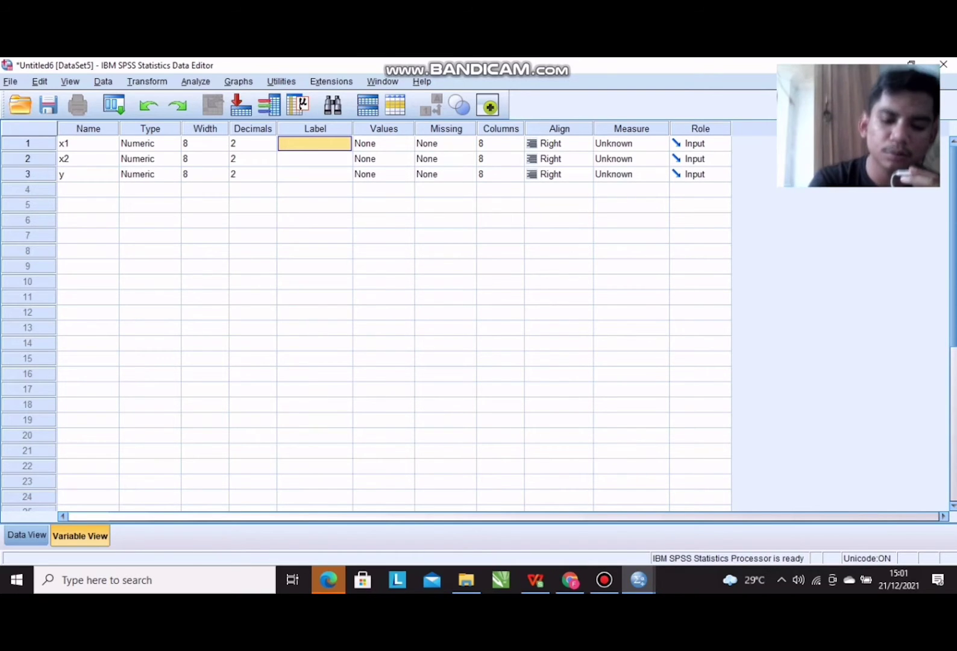
type("kompet")
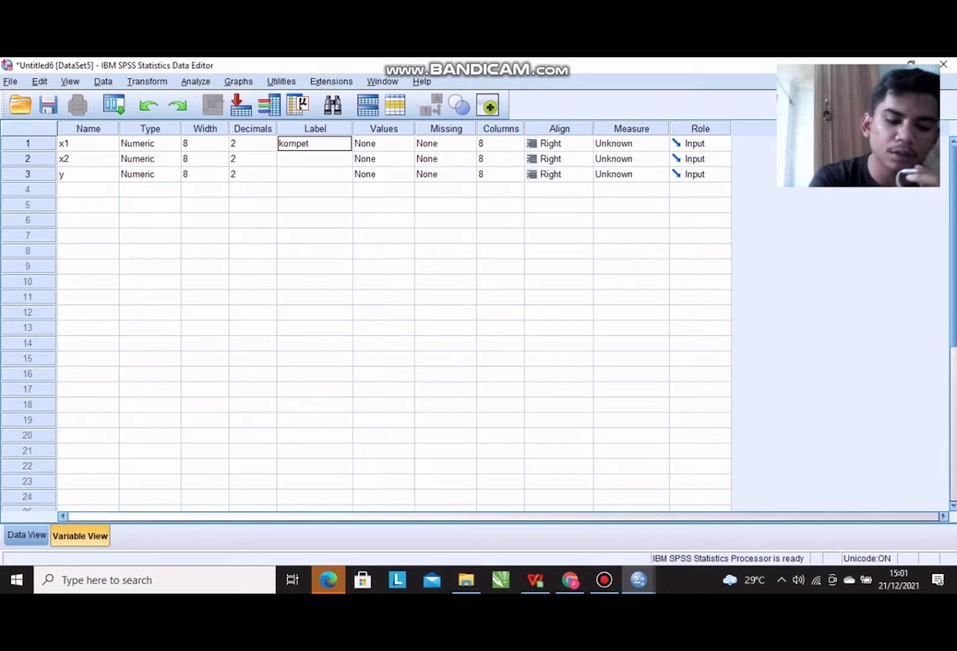
type("ensi")
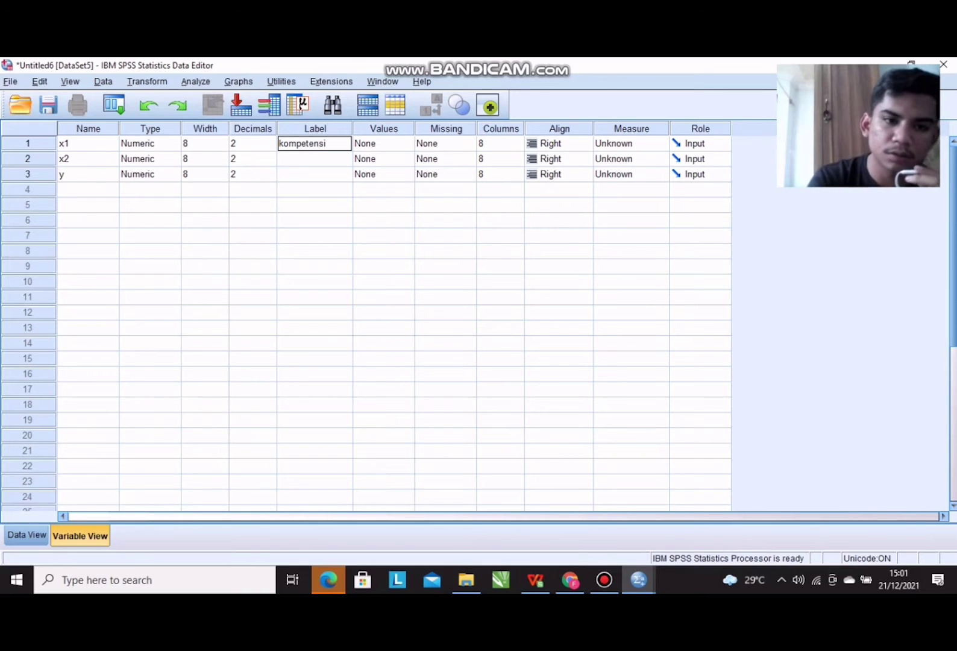
key("Return")
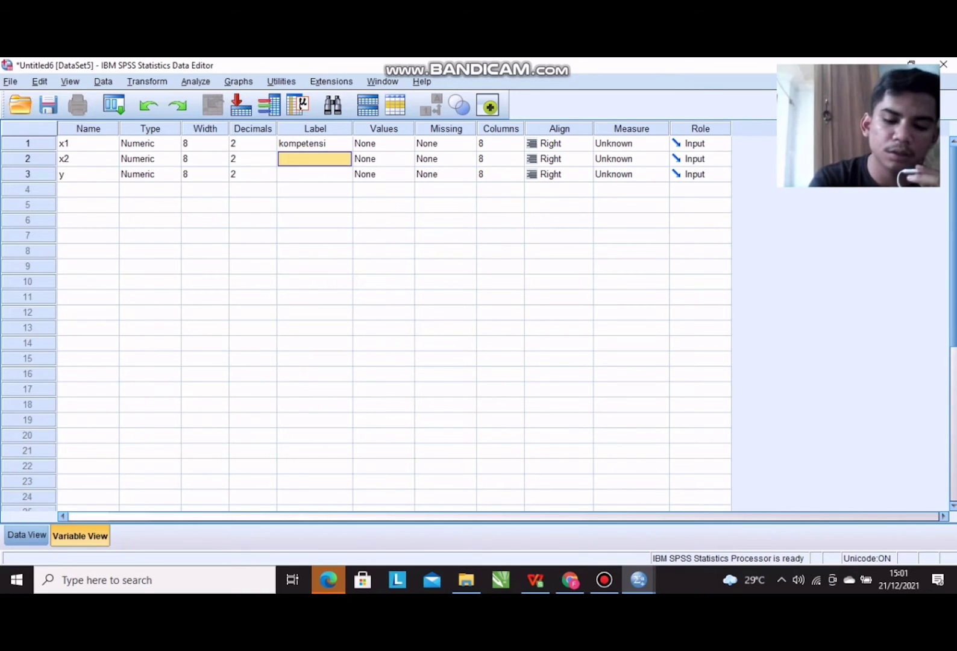
type("motivasi")
key("Return")
type("kinerja")
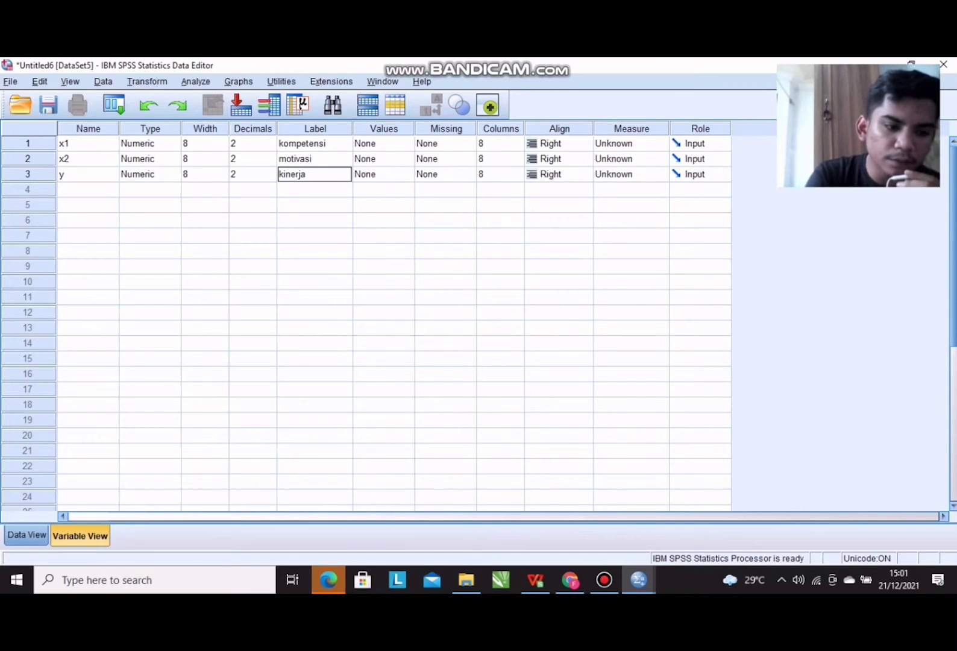
Copy cells B2:D13 from Korelasi Ganda.xlsx in WPS Office and paste them into x1, x2 and y in SPSS from row 1.
left_click(26, 534)
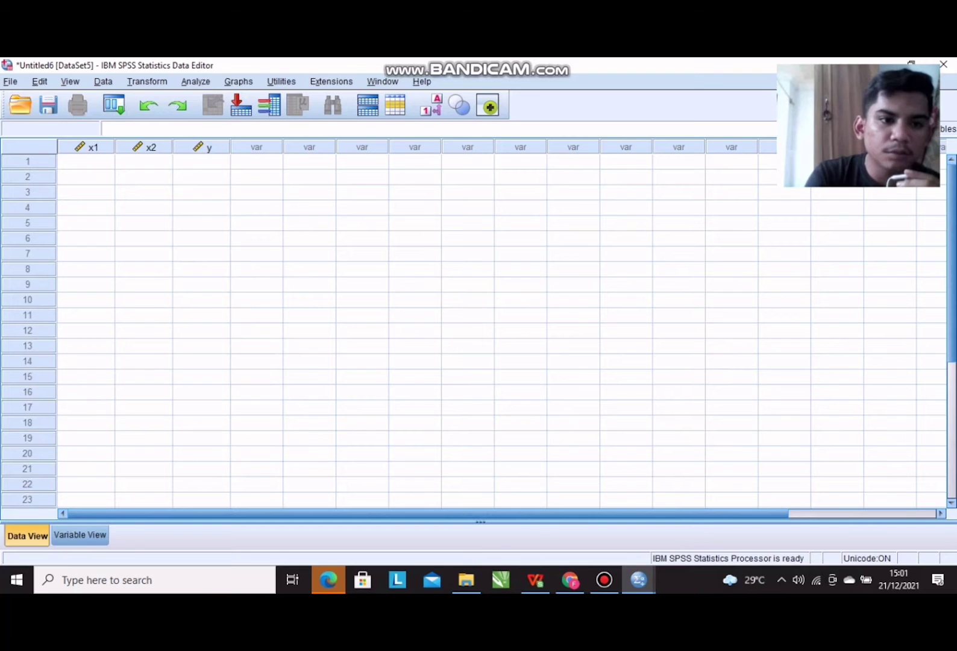
left_click(535, 580)
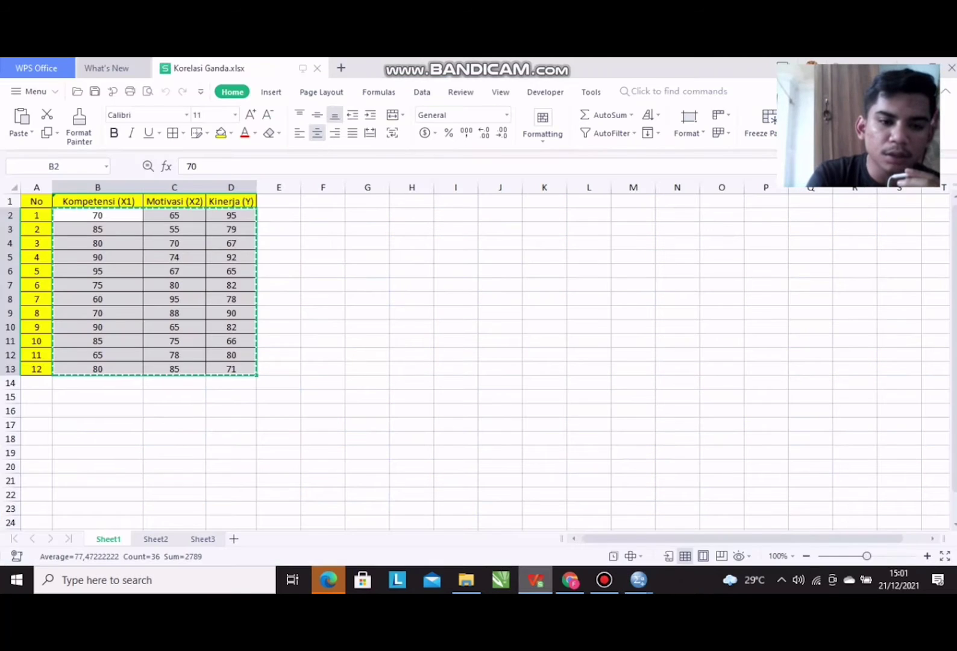
right_click(183, 264)
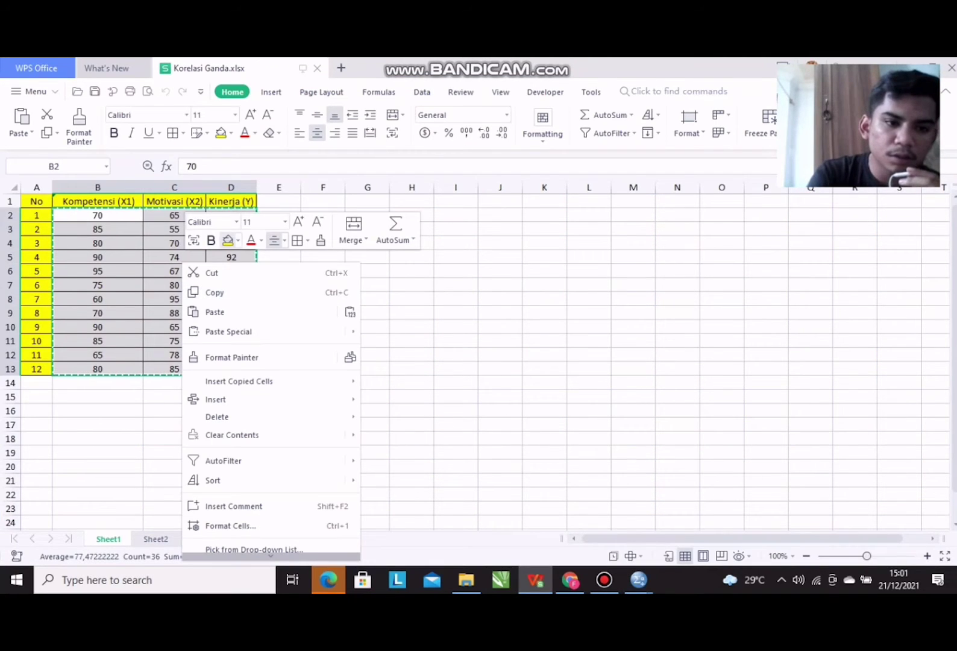
left_click(214, 292)
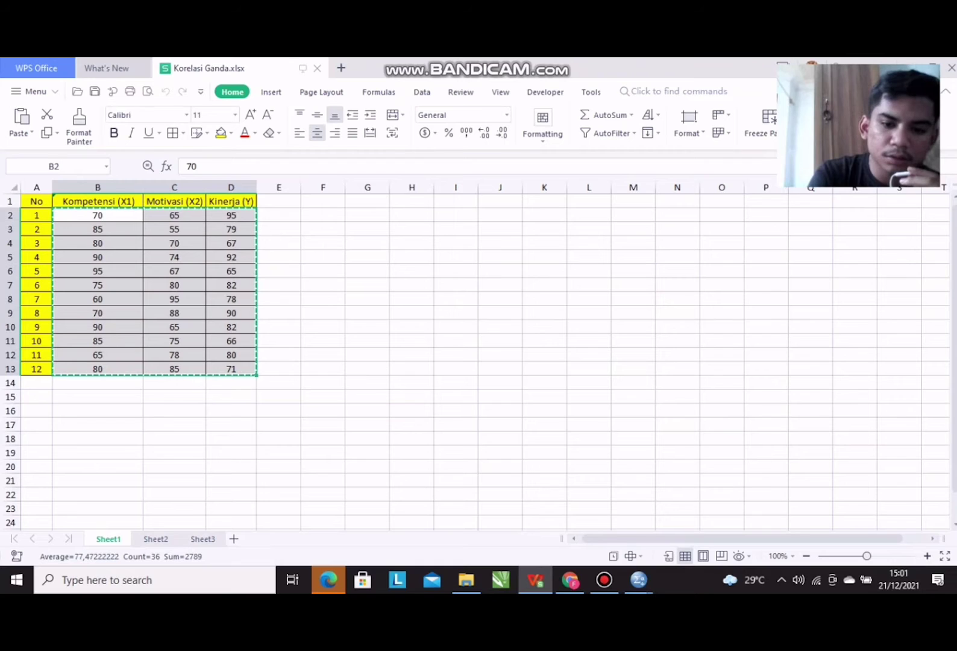
mouse_move(638, 580)
mouse_move(560, 521)
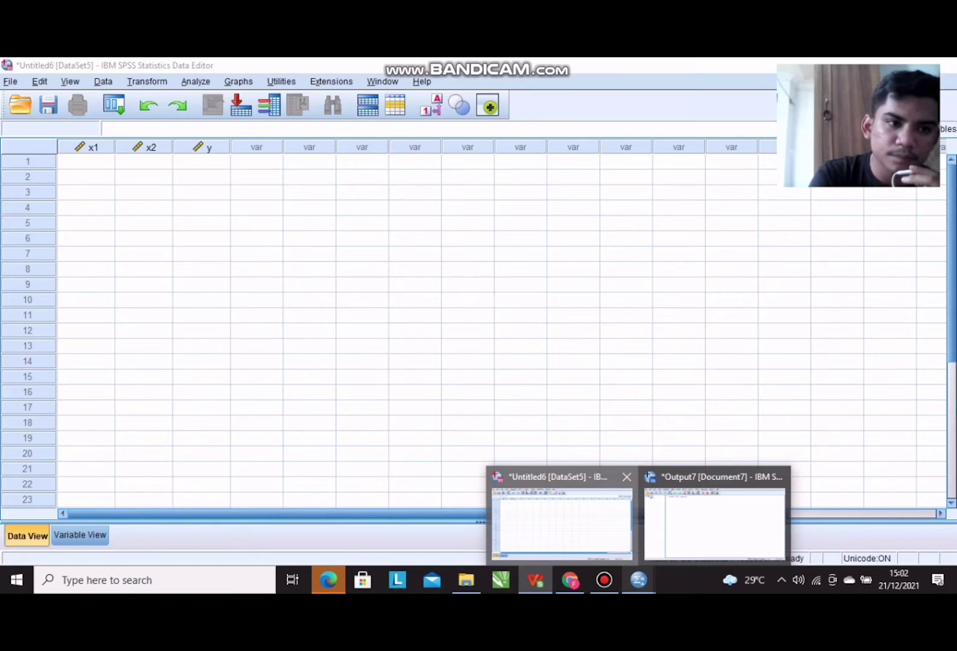
left_click(560, 521)
key("ctrl+v")
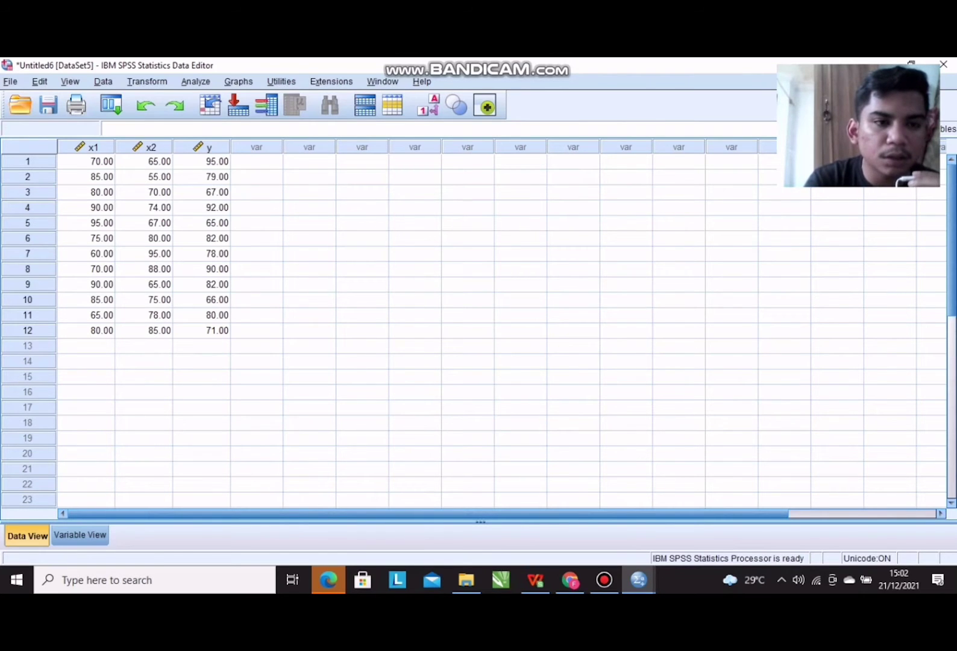
Start a Linear Regression with kompetensi and motivasi as independent variables and kinerja as the dependent variable.
left_click(195, 82)
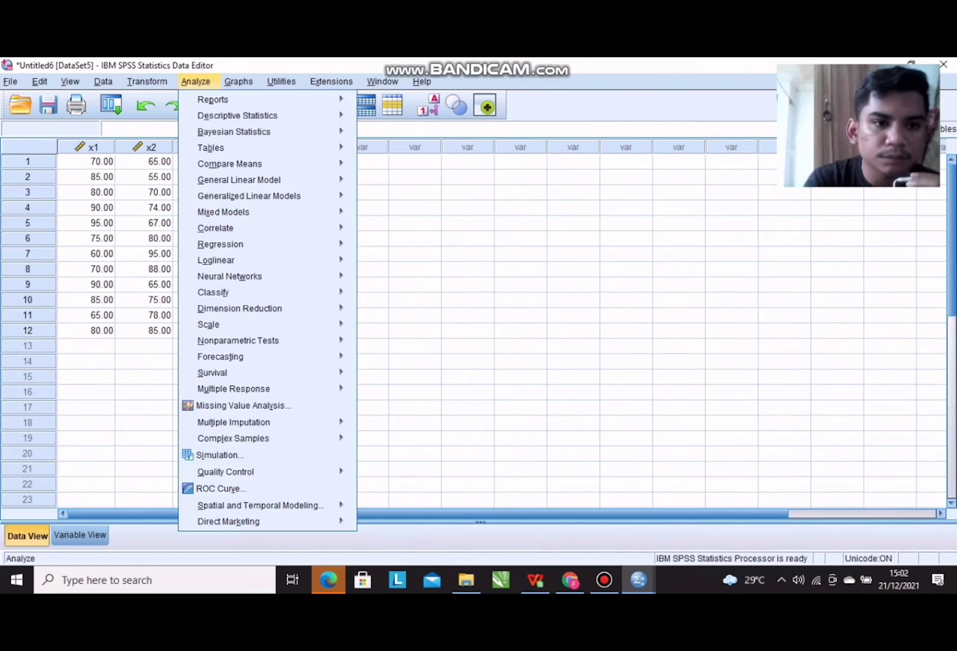
mouse_move(220, 244)
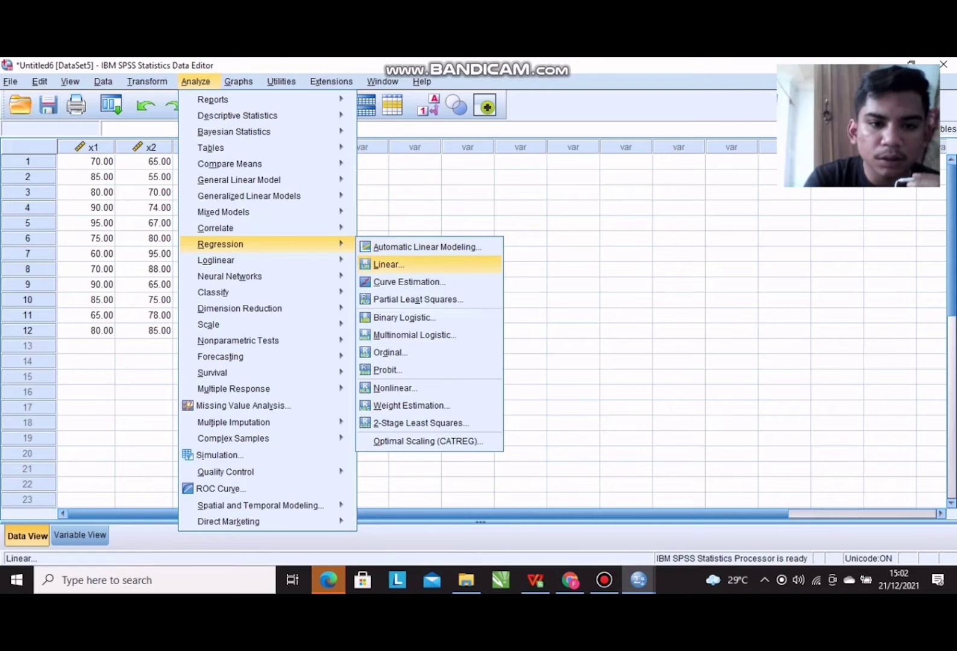
left_click(388, 264)
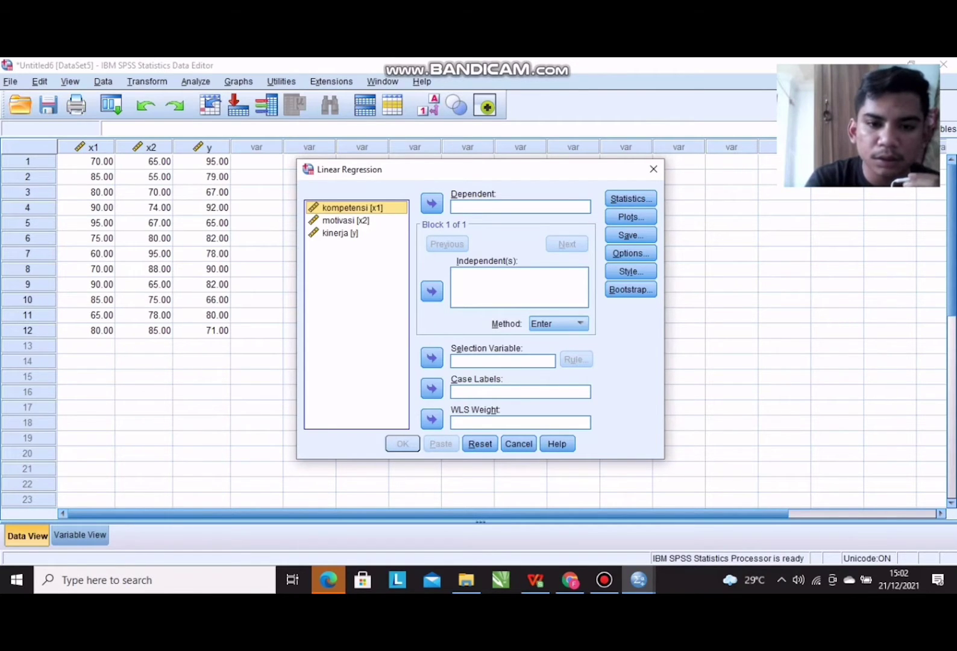
left_click(432, 291)
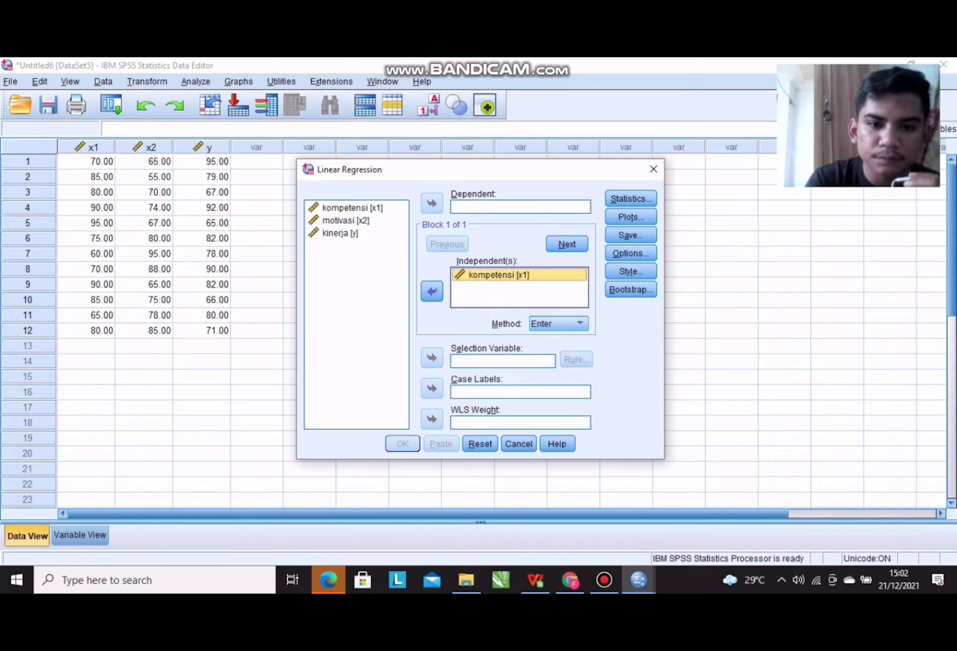
left_click(345, 220)
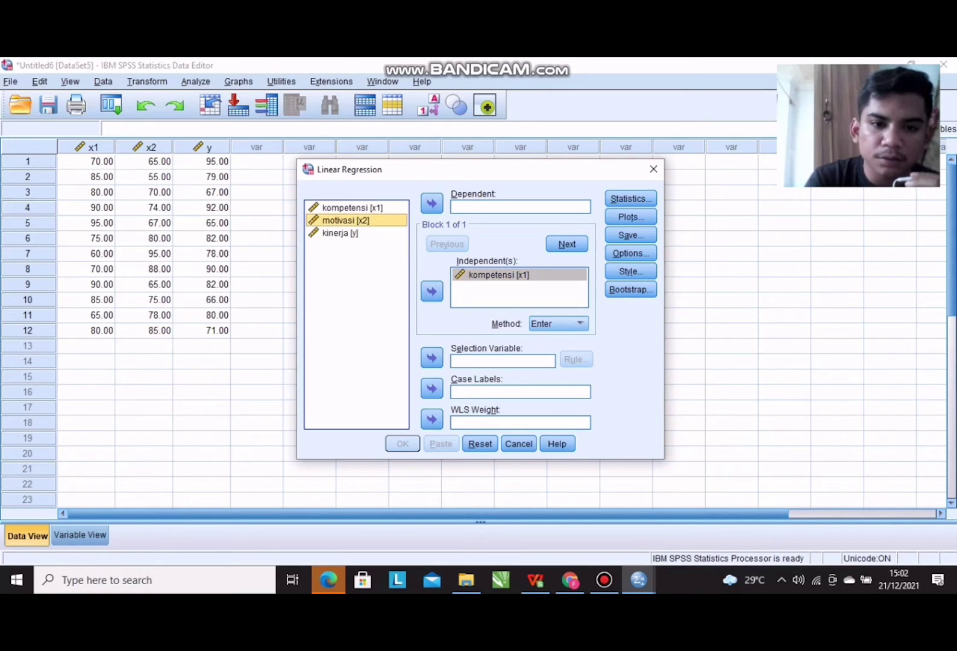
left_click(431, 291)
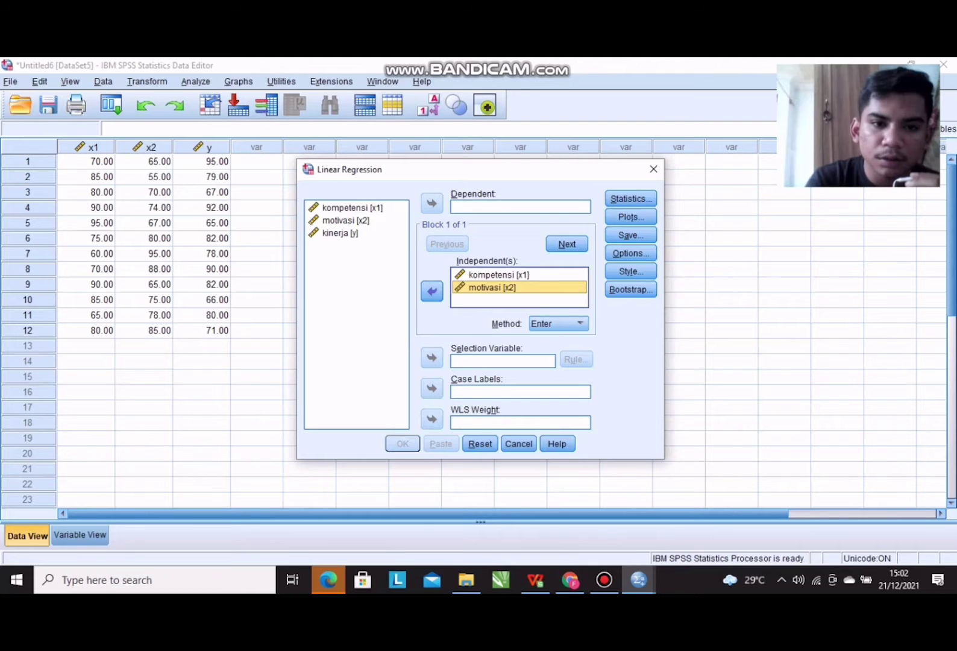
left_click(340, 232)
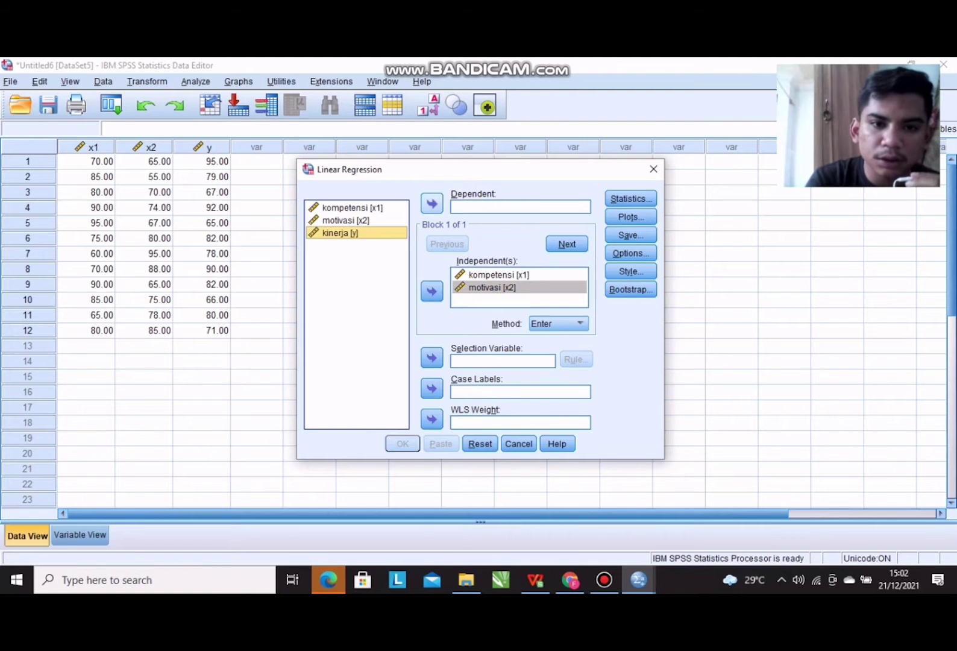
left_click(432, 204)
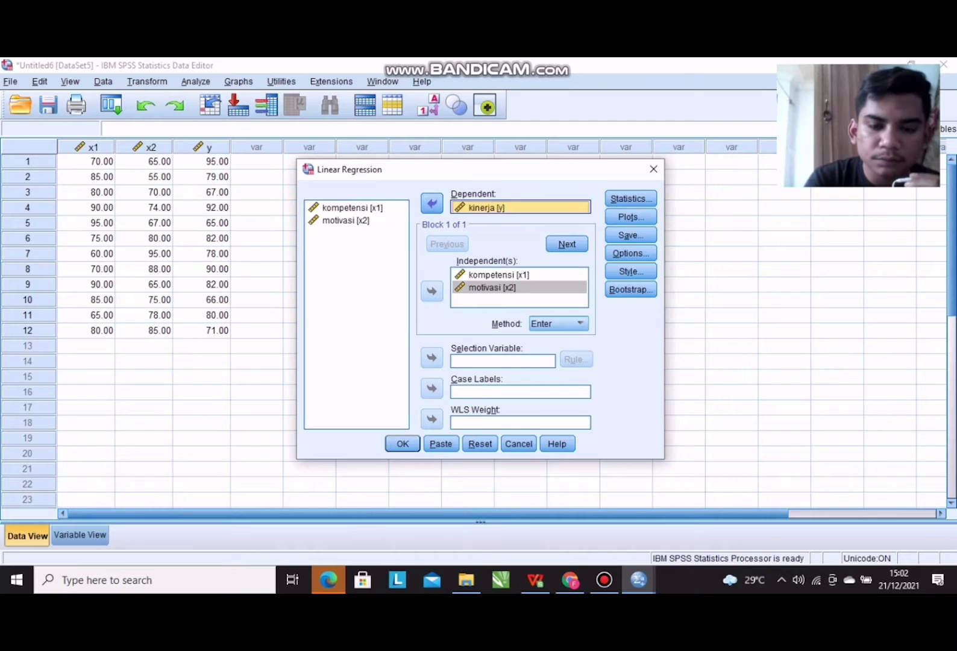
Add R squared change to the regression statistics and run the linear regression.
left_click(630, 198)
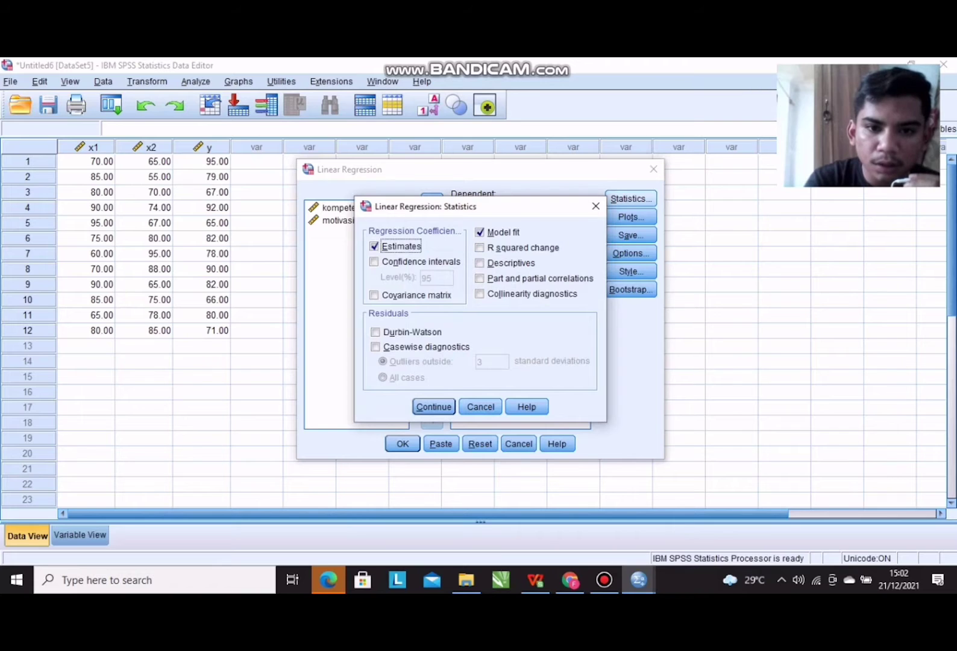
left_click(480, 247)
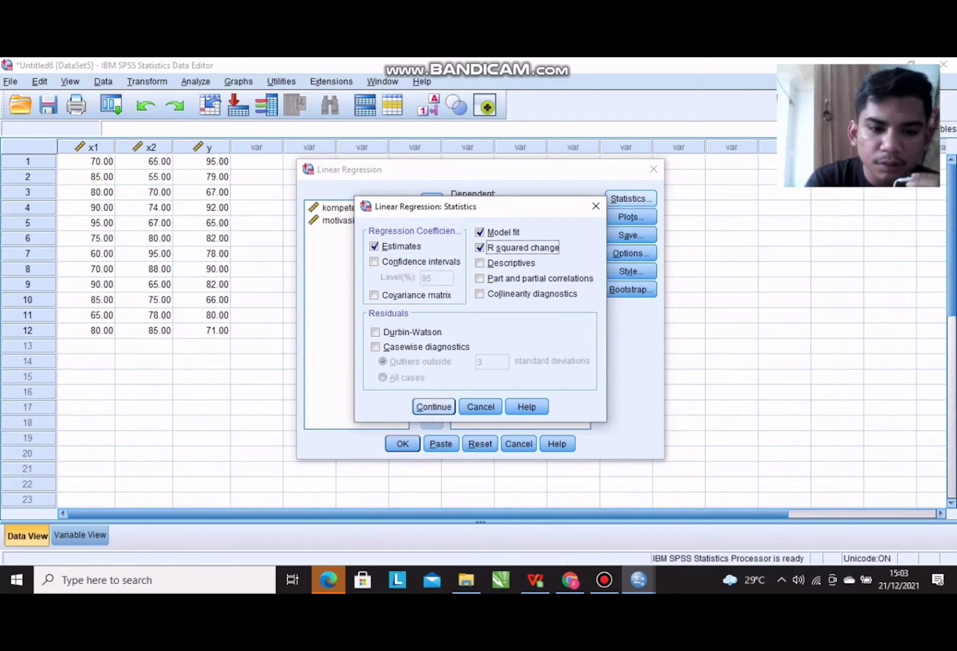
left_click(434, 406)
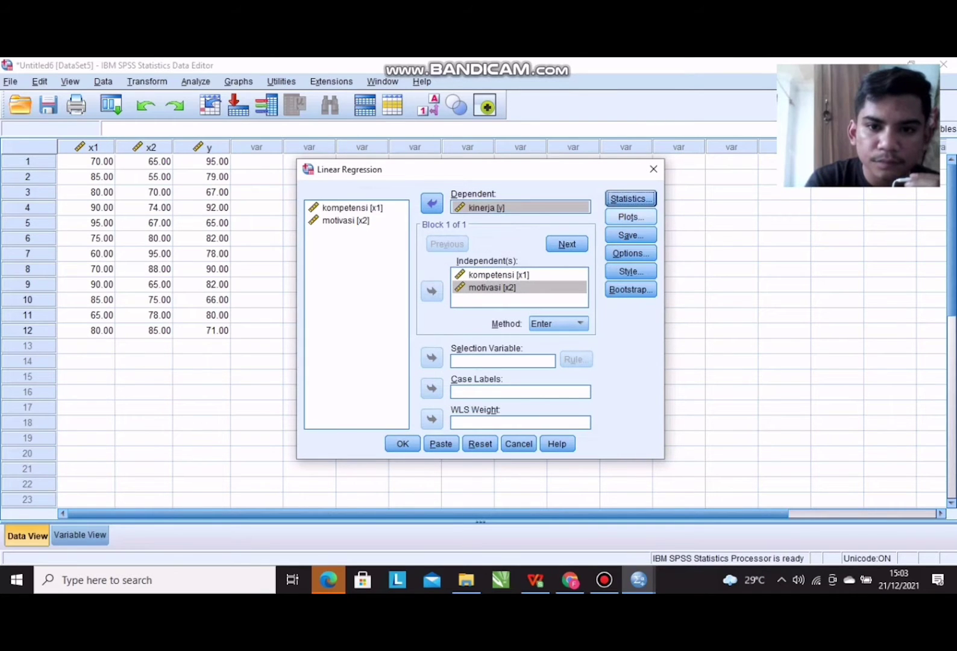
left_click(630, 217)
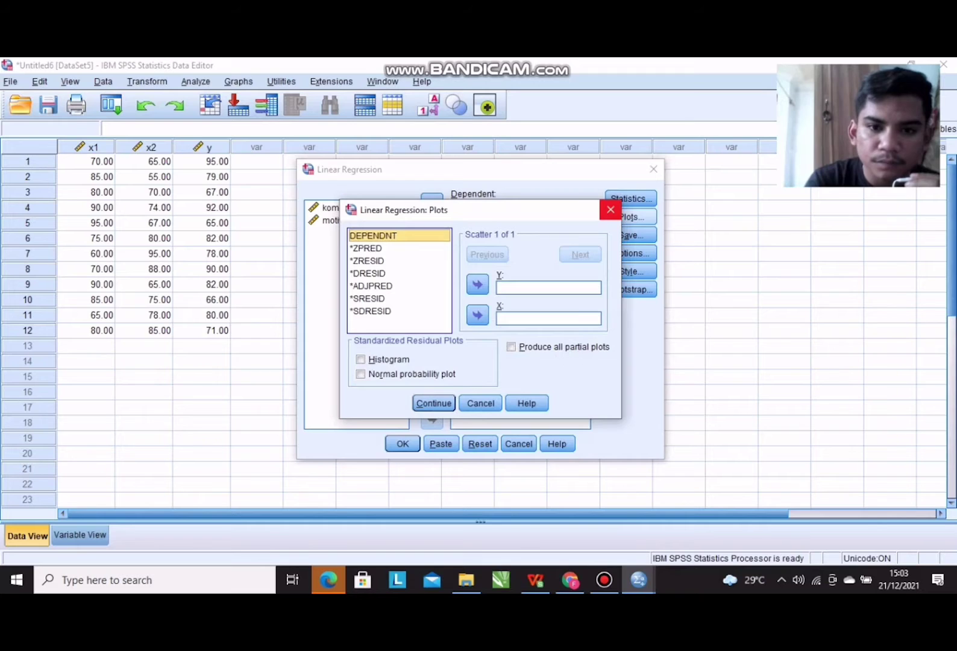
left_click(610, 209)
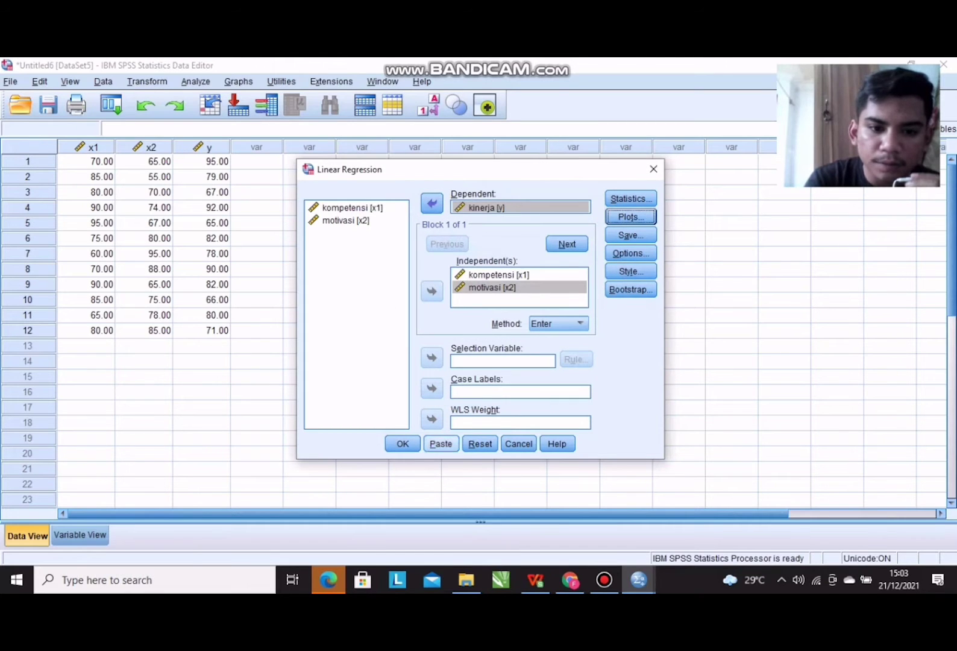
left_click(403, 443)
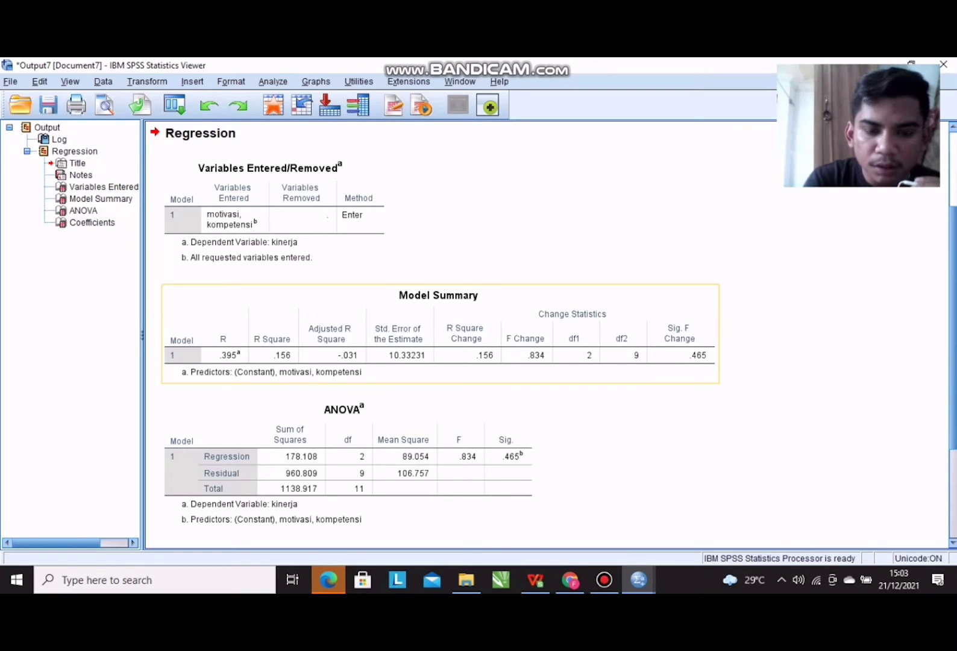
Examine the regression output, covering the Variables Entered/Removed, Model Summary, ANOVA and Coefficients tables and the command log.
key("Down")
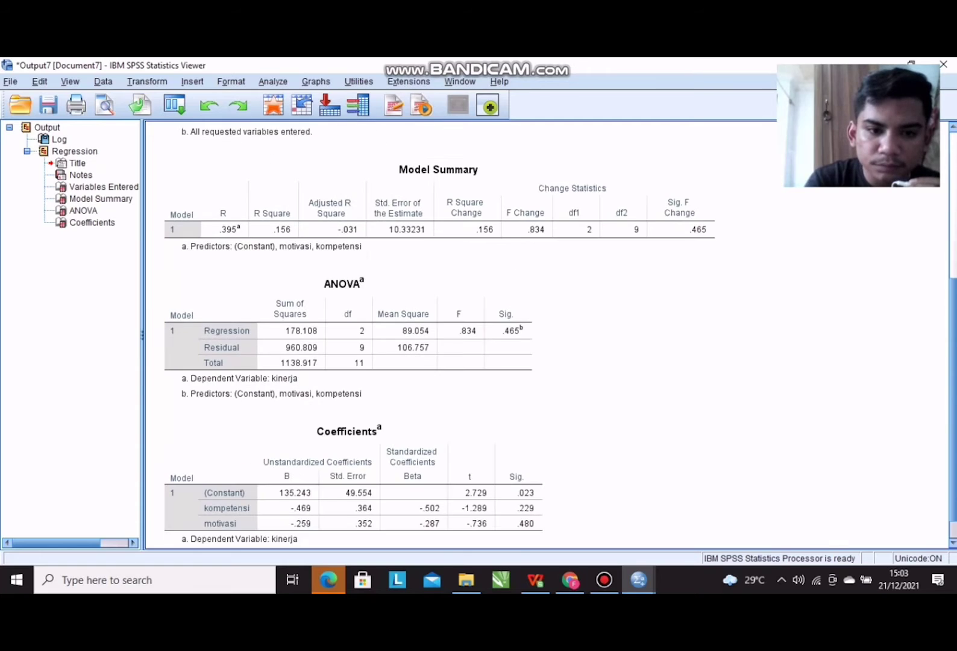
key("Down")
key("Up")
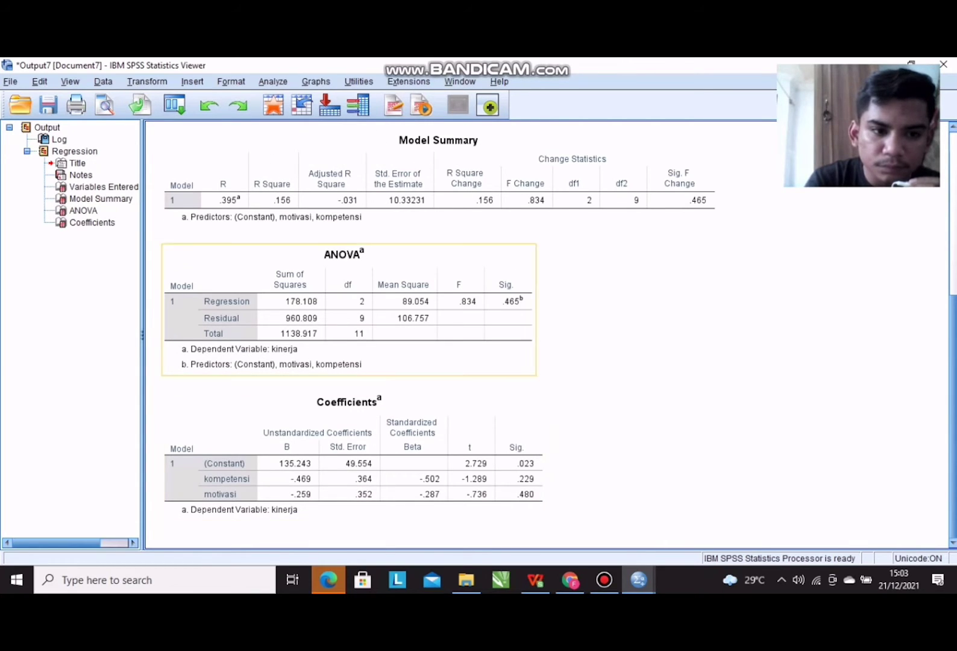
scroll(439, 331, "up", 5)
key("Up")
key("Up")
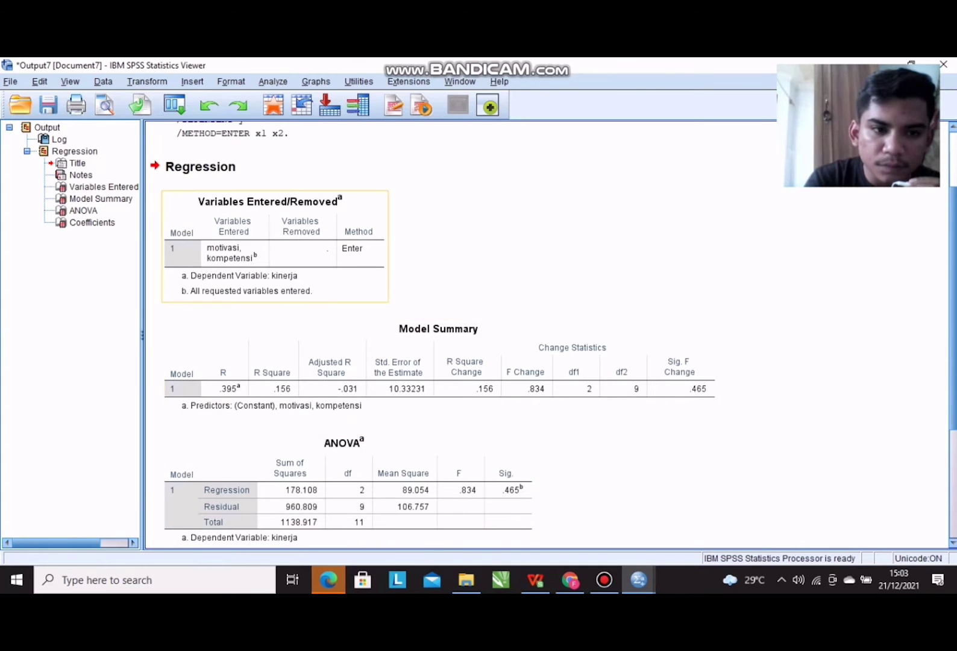
key("Up")
key("Up")
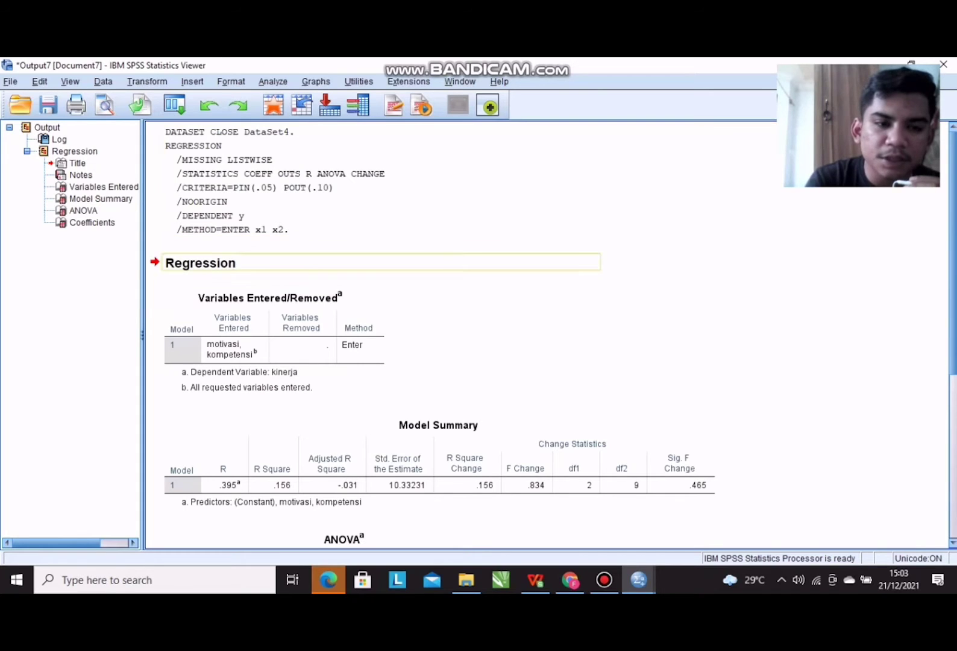
left_click(433, 263)
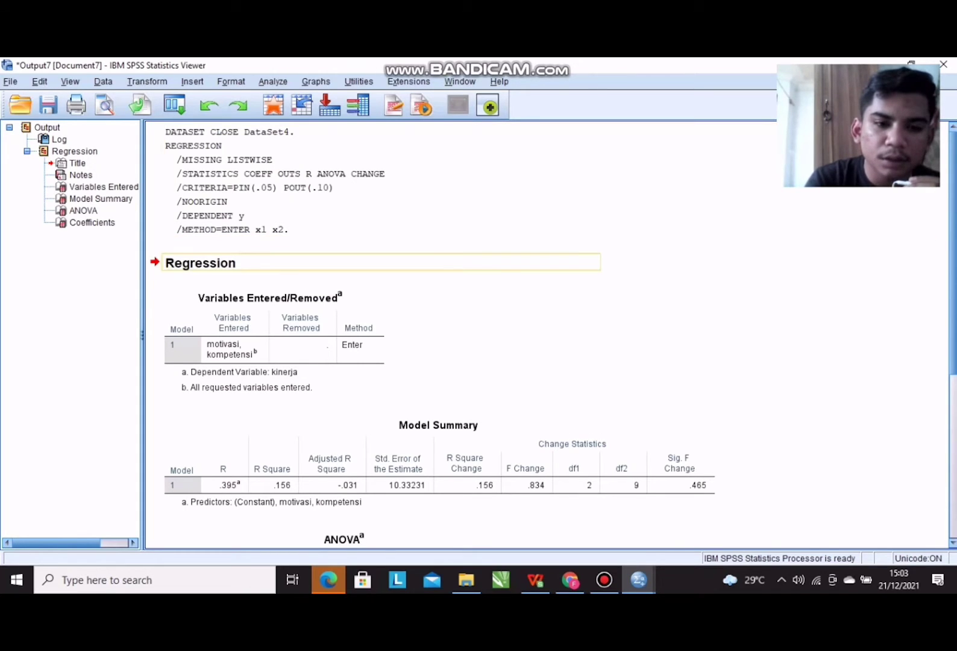
left_click(425, 232)
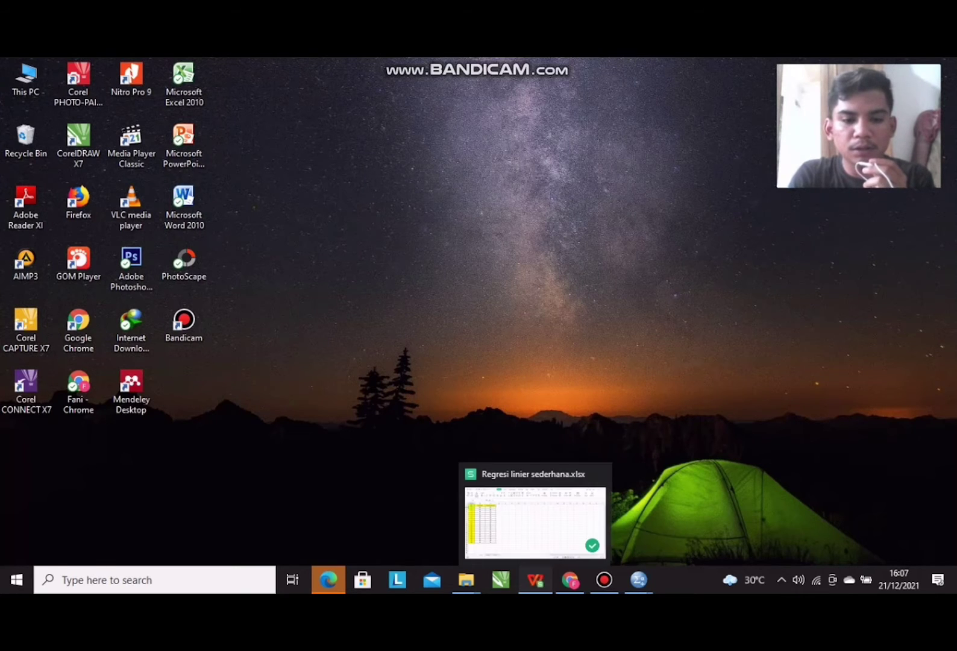
Switch to Regresi linier sederhana.xlsx in WPS Office and review the Trust (X) and Partisipasi (Y) columns.
left_click(535, 580)
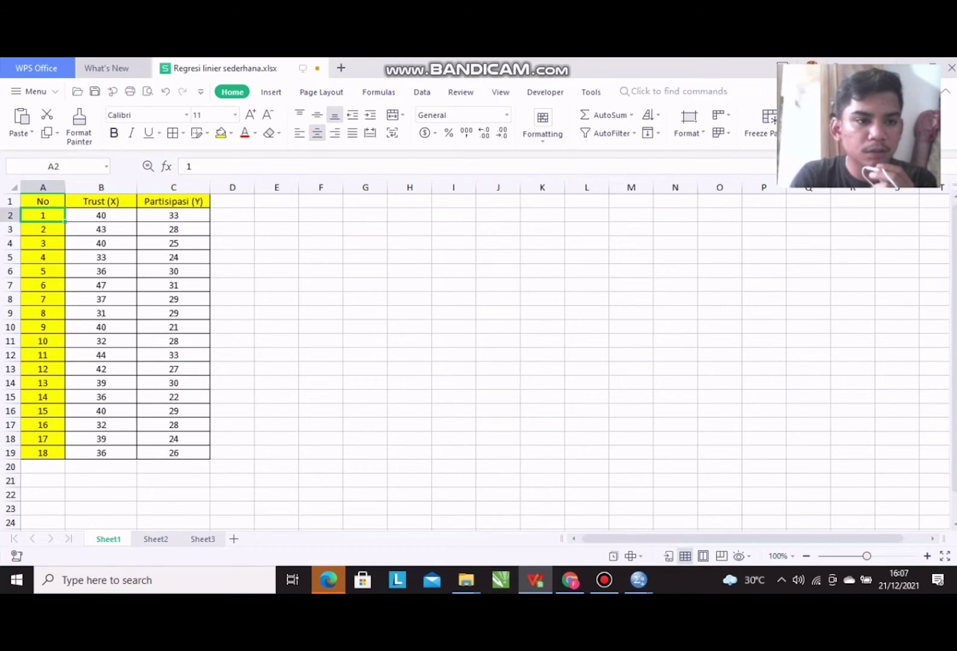
left_click_drag(101, 202, 101, 453)
left_click(102, 202)
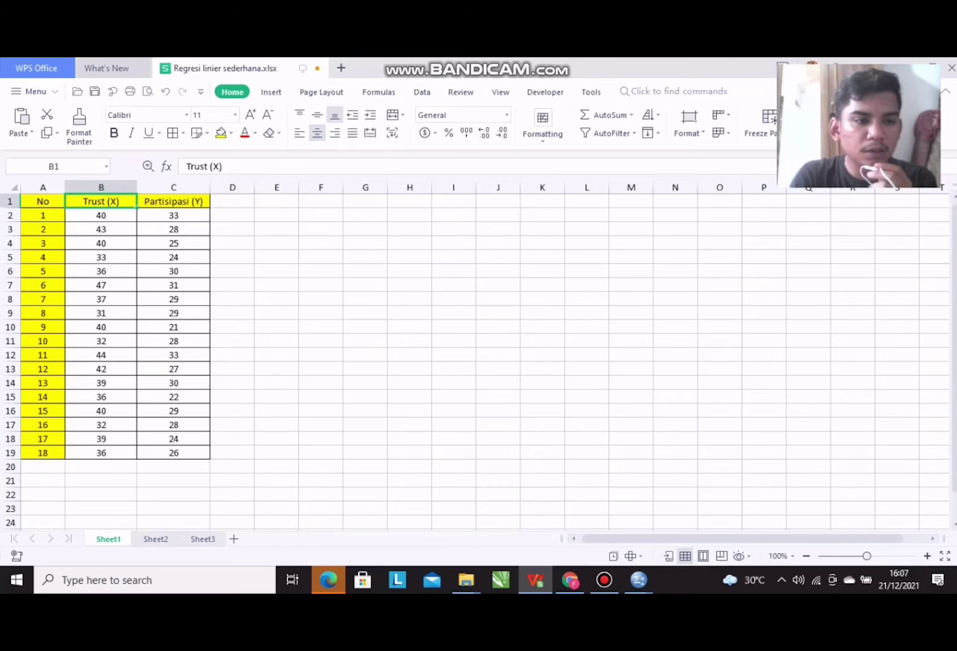
left_click(174, 202)
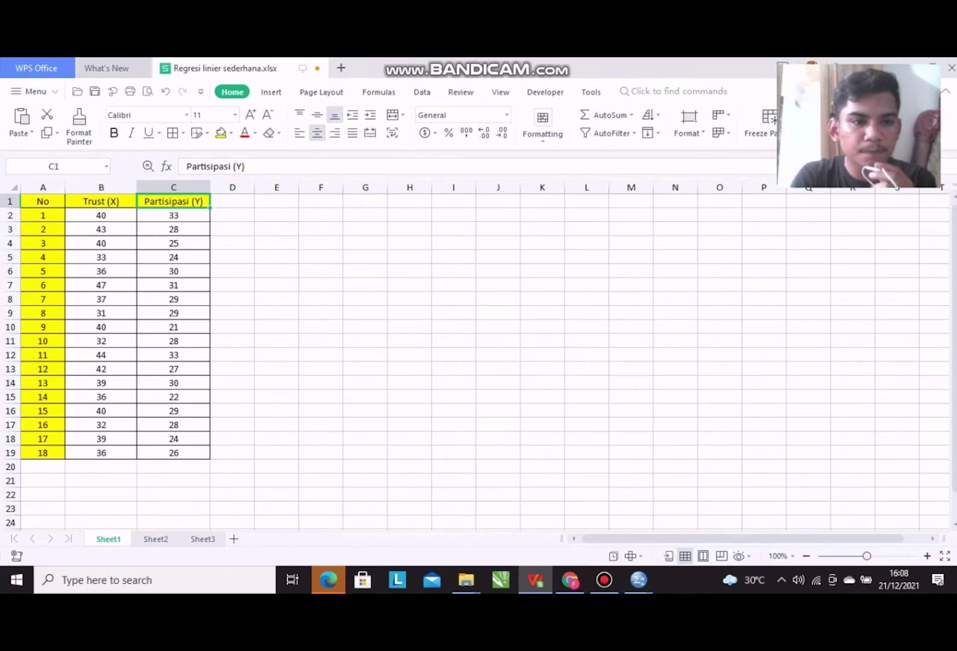
left_click(101, 216)
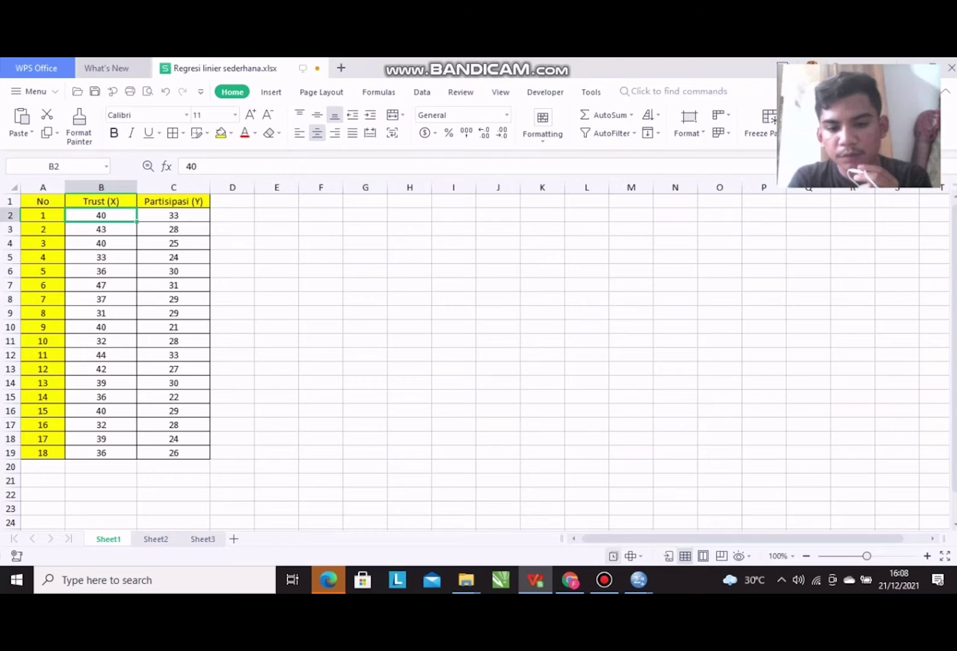
Switch to the empty SPSS data editor and show the definitions of variables X and Y.
mouse_move(639, 580)
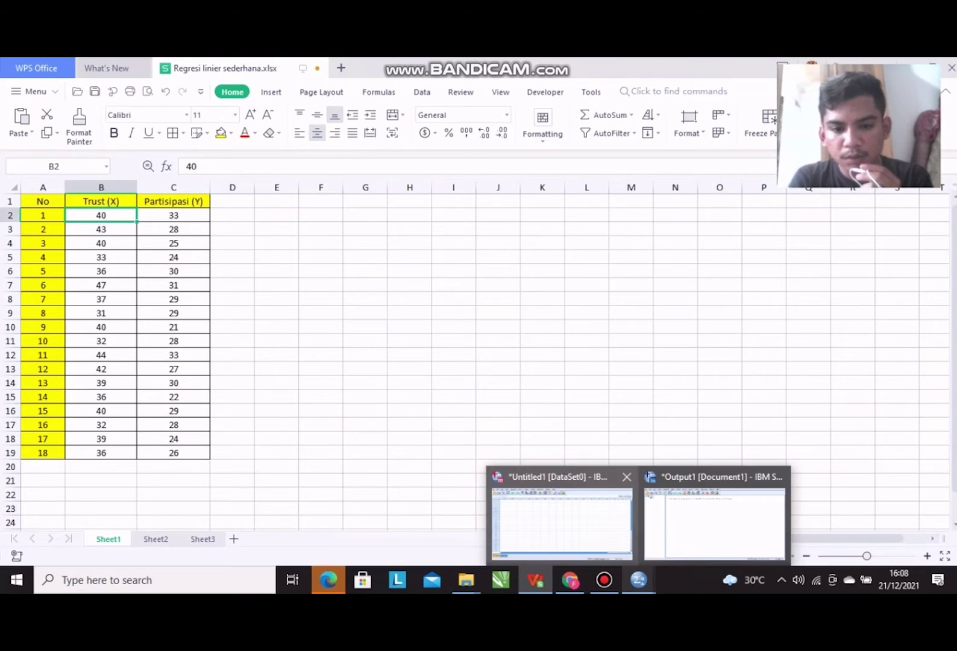
left_click(561, 533)
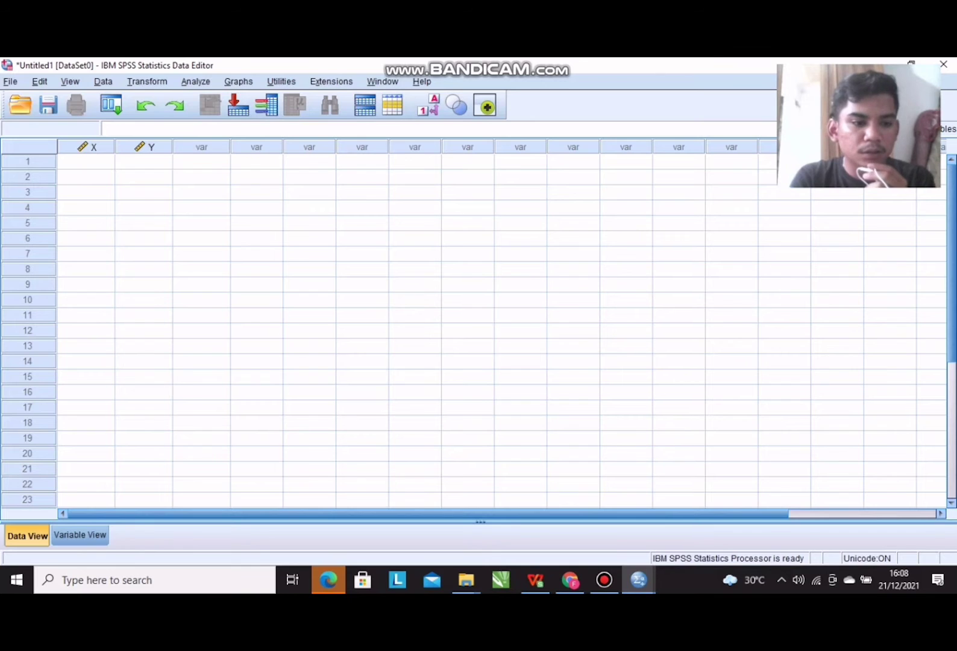
left_click(80, 534)
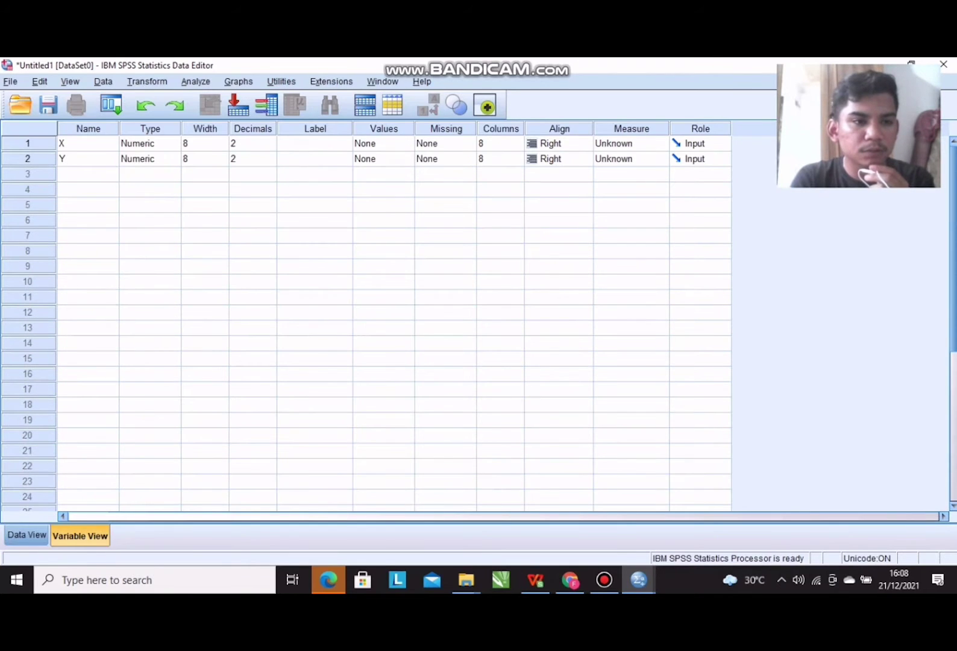
left_click(88, 143)
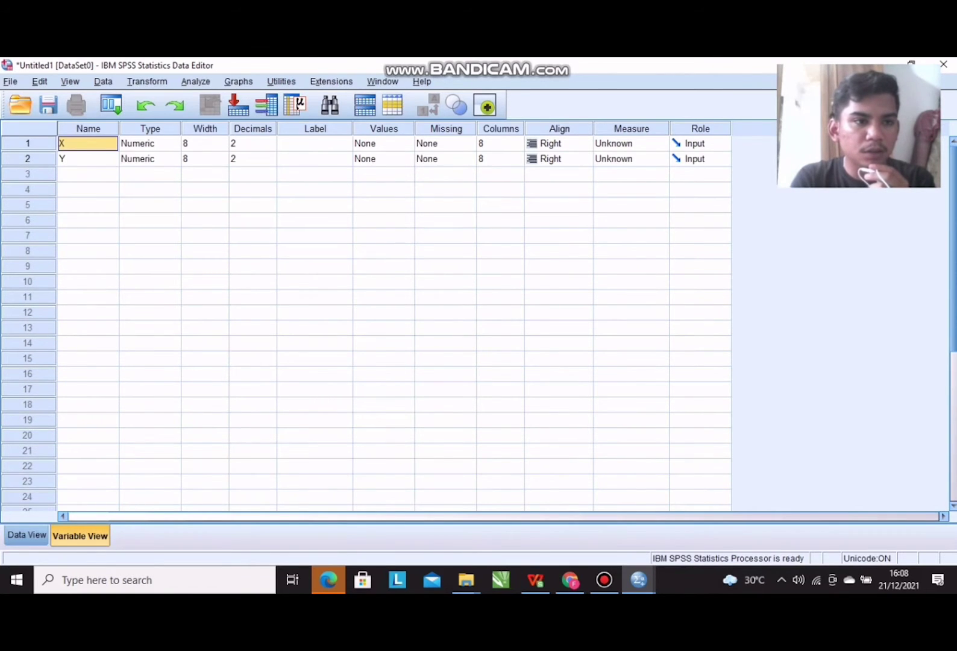
left_click(88, 158)
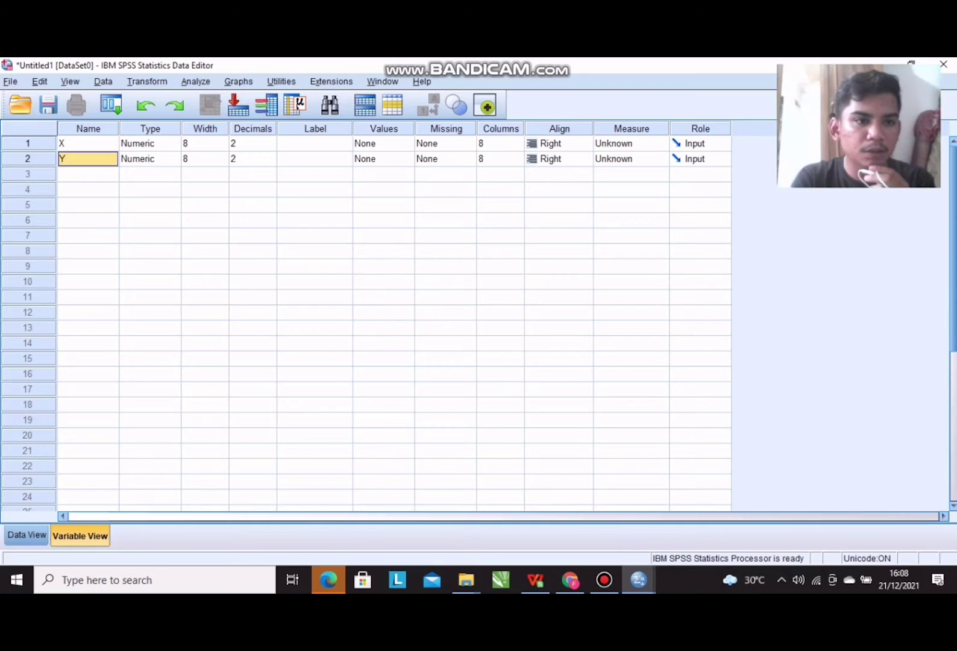
left_click(88, 128)
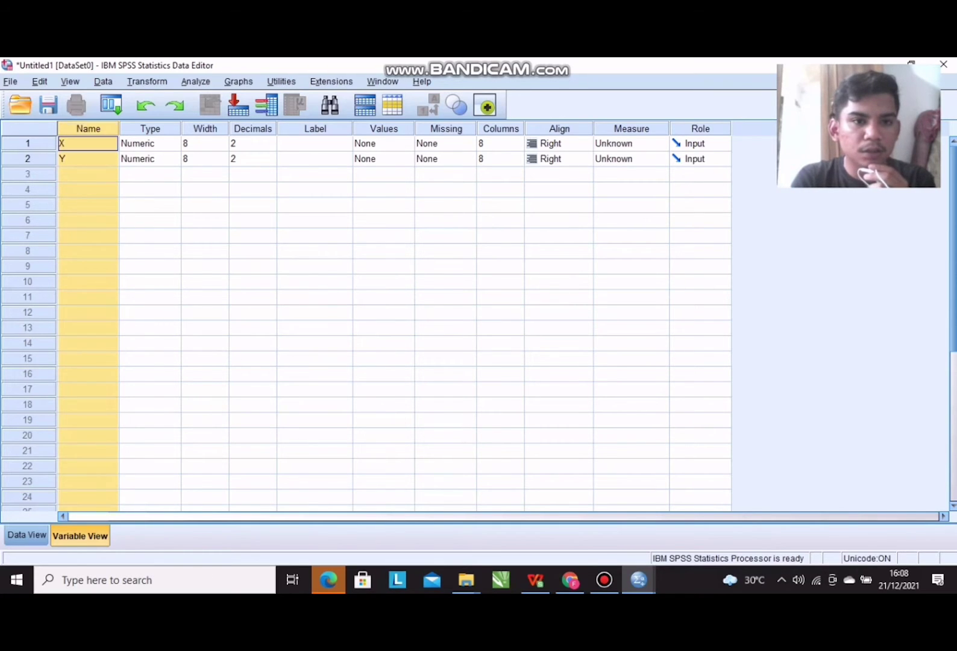
Label variable X as trust and variable Y as partisipasi, and return to the data grid.
left_click(314, 143)
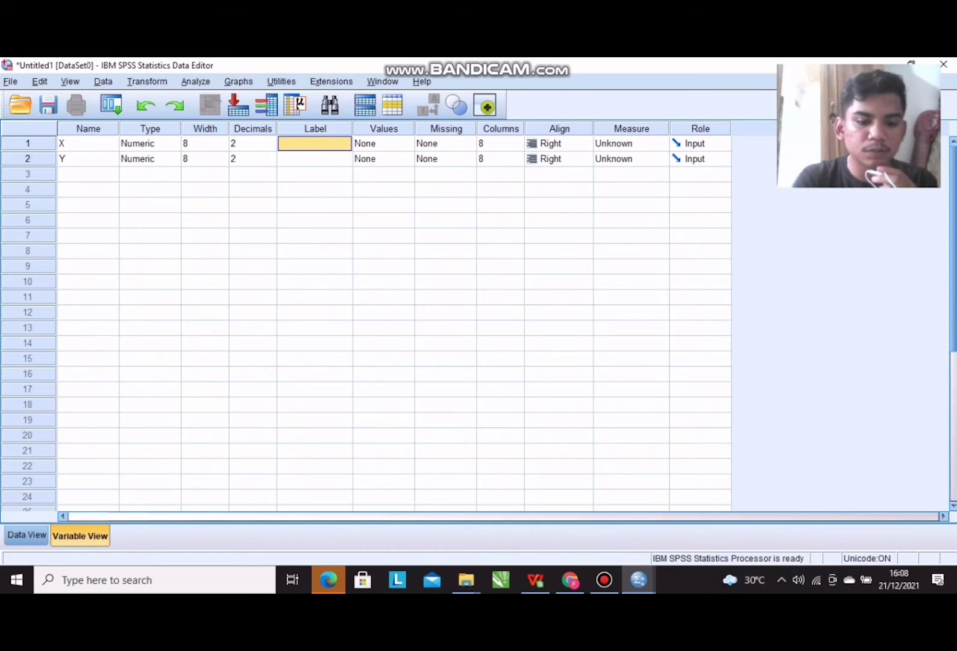
type("trust")
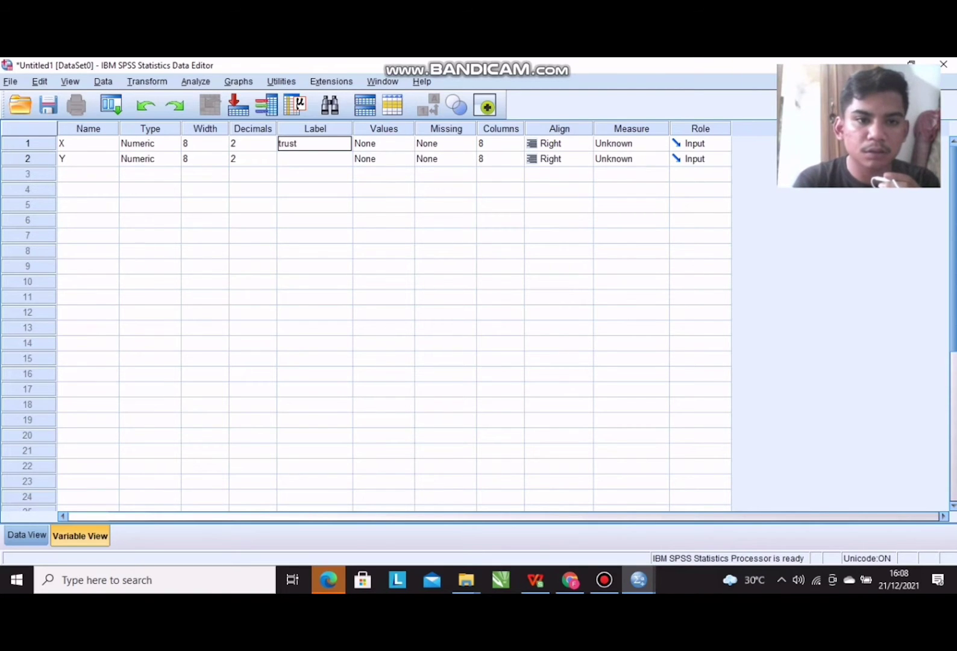
key("Return")
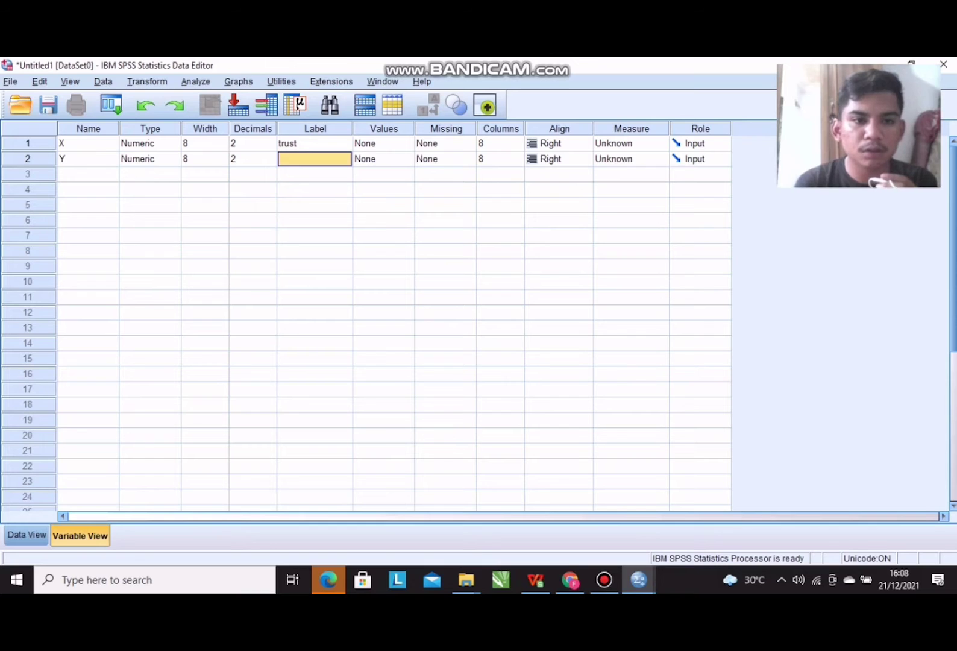
type("partisi")
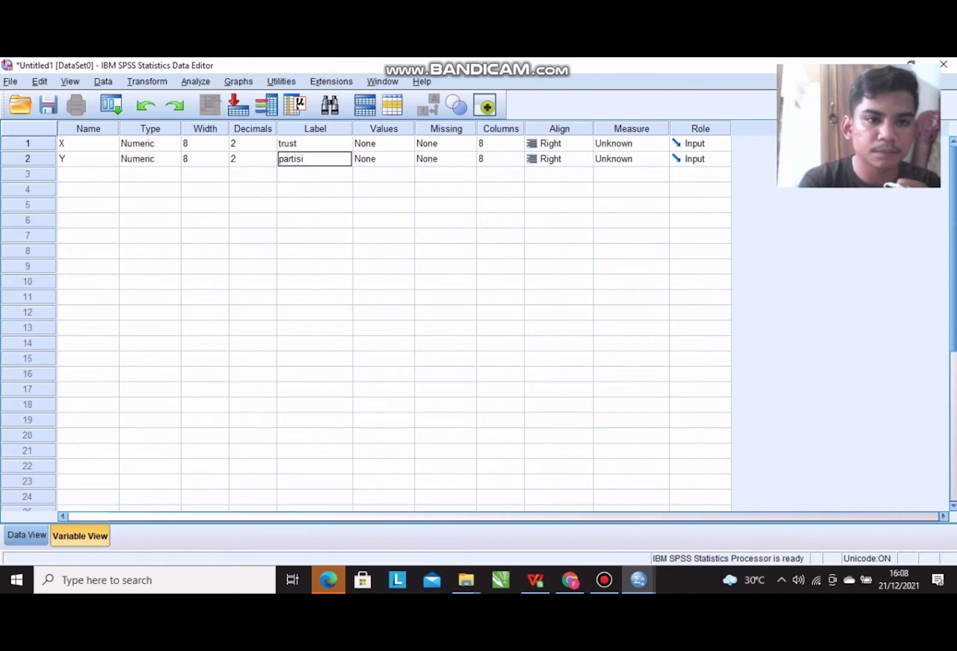
type("0")
key("BackSpace")
type("pasi")
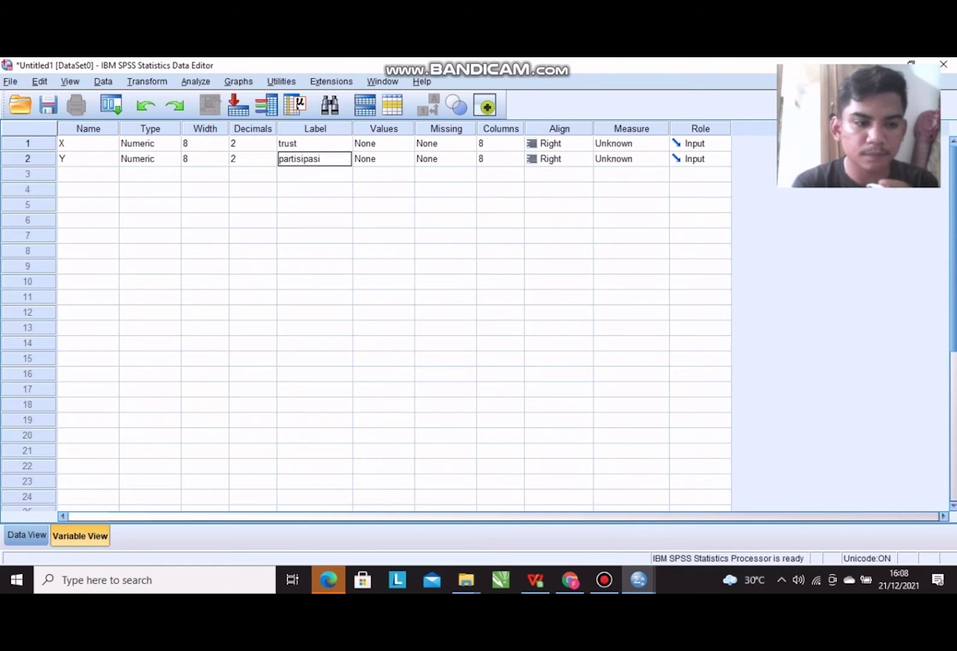
left_click(26, 535)
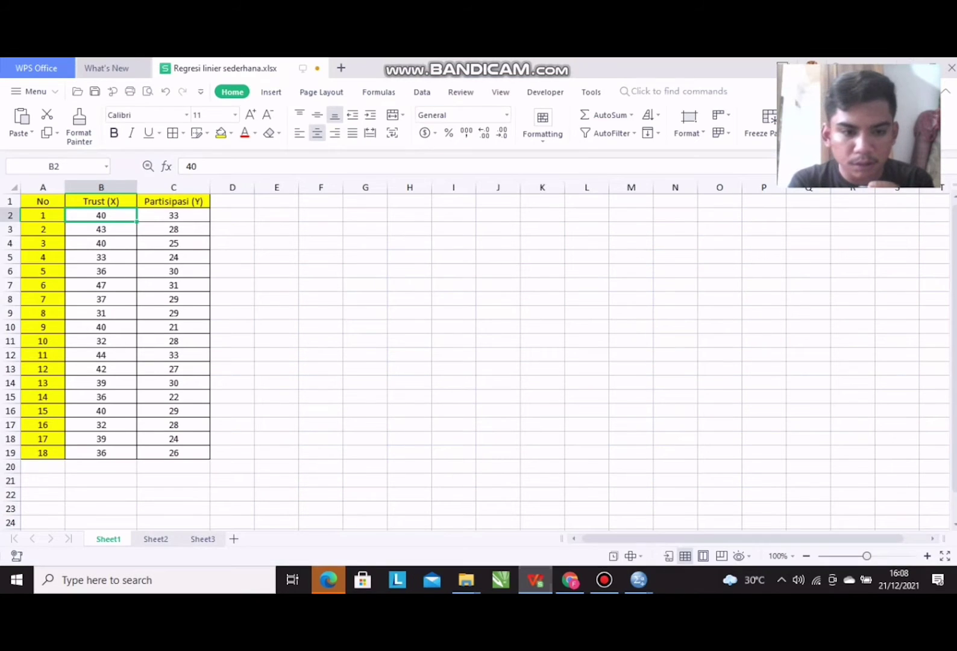
Copy the Trust and Partisipasi values in cells B2:C19 of Regresi linier sederhana.xlsx in WPS Office.
left_click(535, 580)
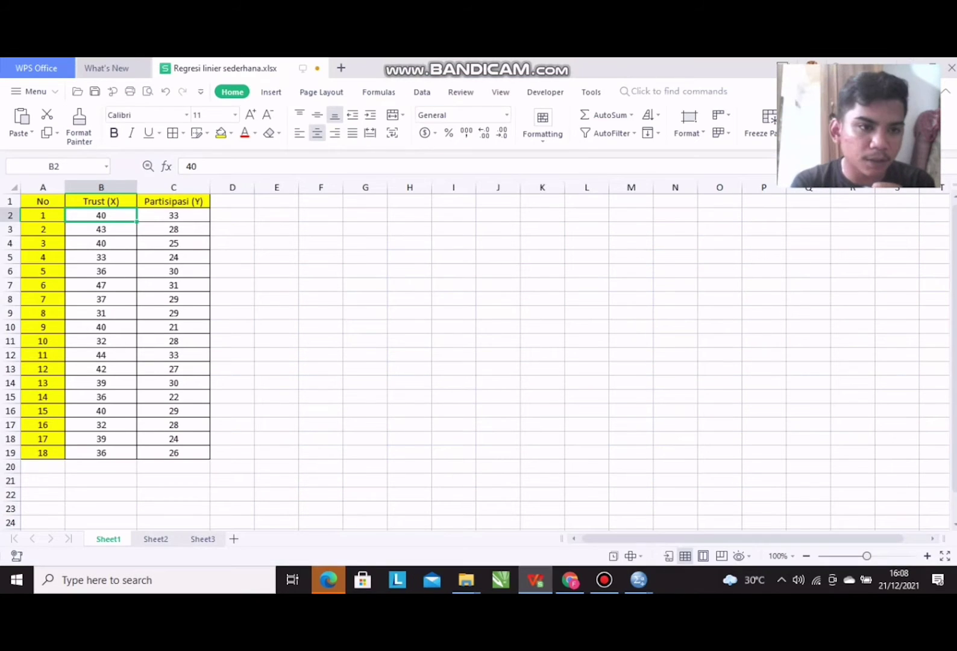
left_click_drag(100, 215, 173, 215)
left_click(100, 216)
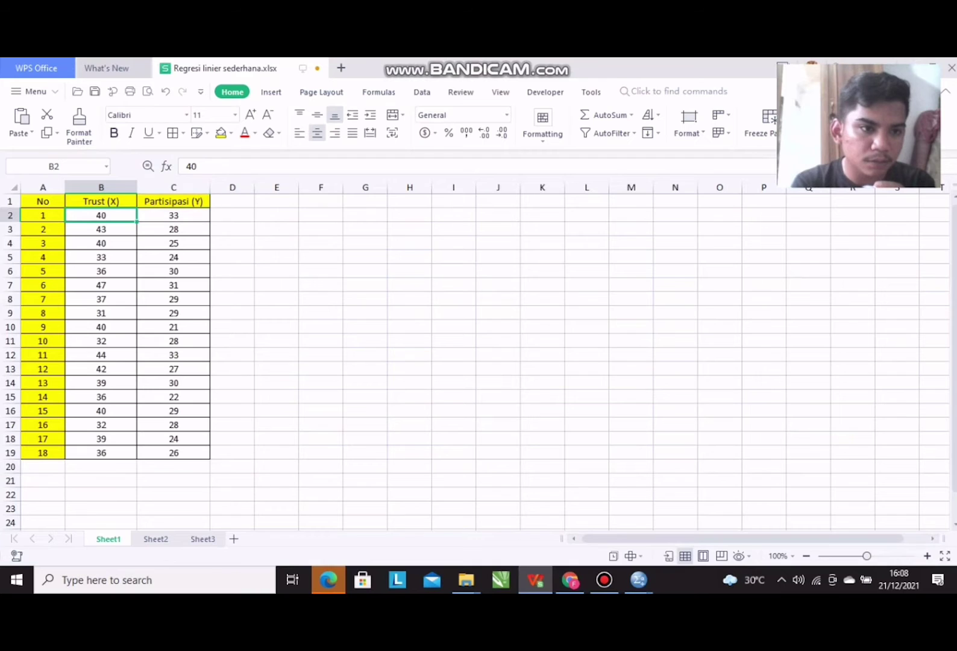
left_click_drag(101, 215, 101, 299)
left_click(233, 271)
left_click_drag(101, 215, 173, 452)
right_click(173, 452)
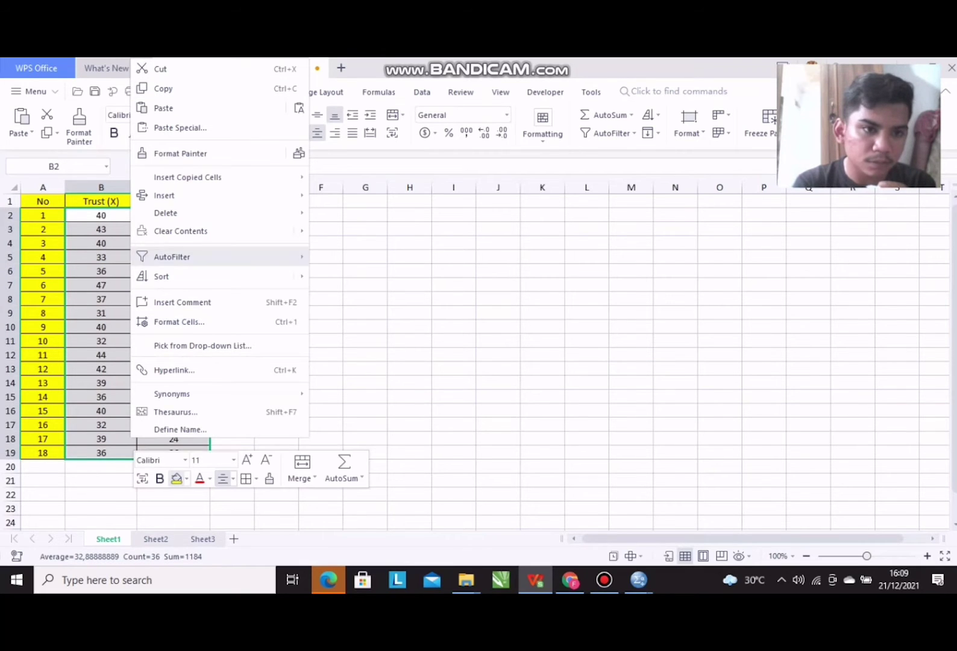
left_click(163, 88)
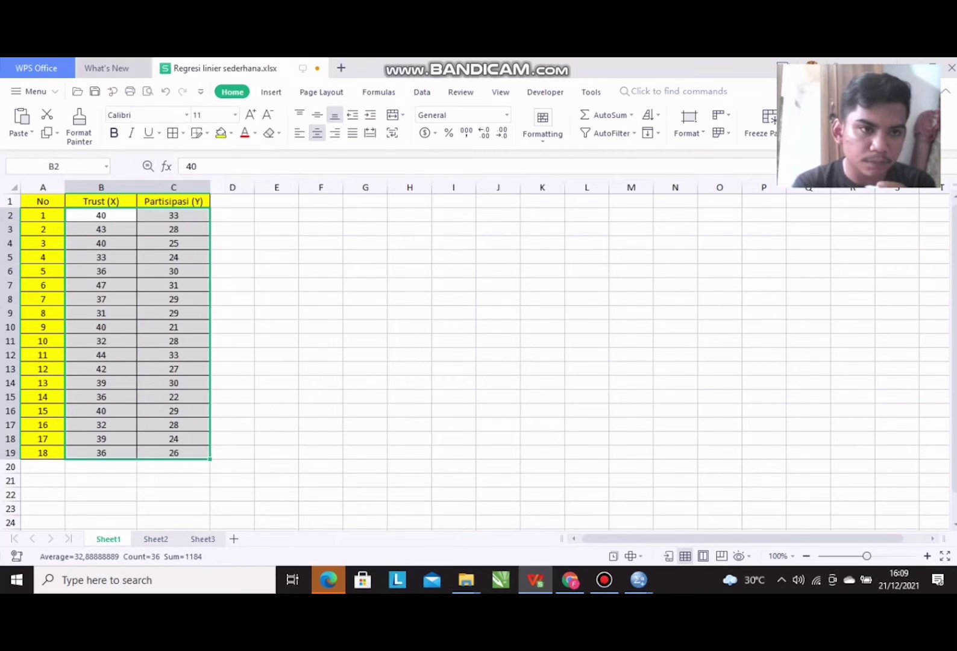
Switch to the SPSS data editor and paste the copied Trust and Partisipasi values into columns X and Y from row 1.
mouse_move(639, 580)
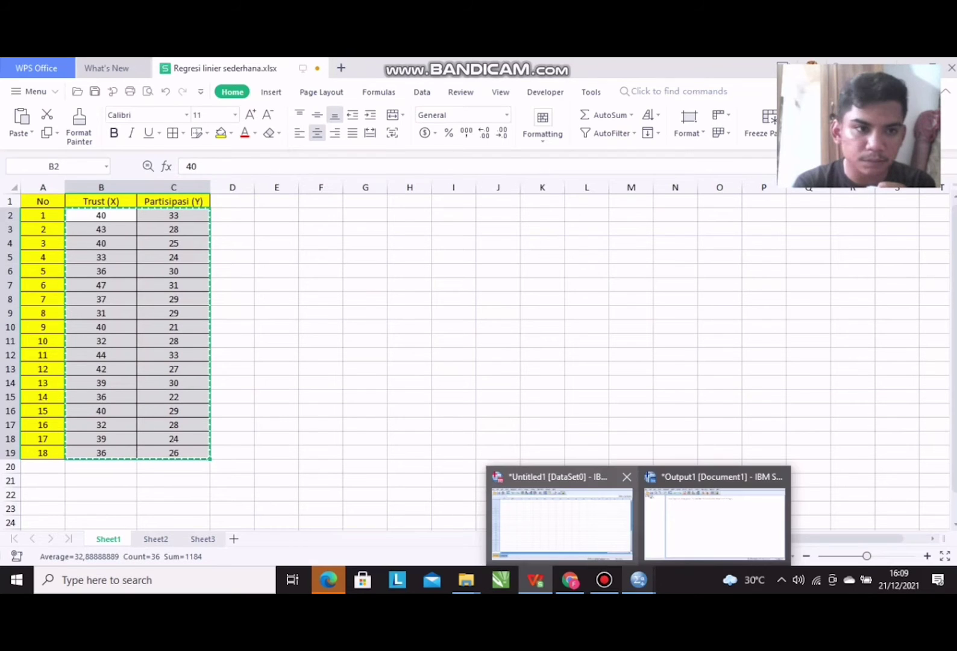
left_click(560, 519)
left_click(86, 162)
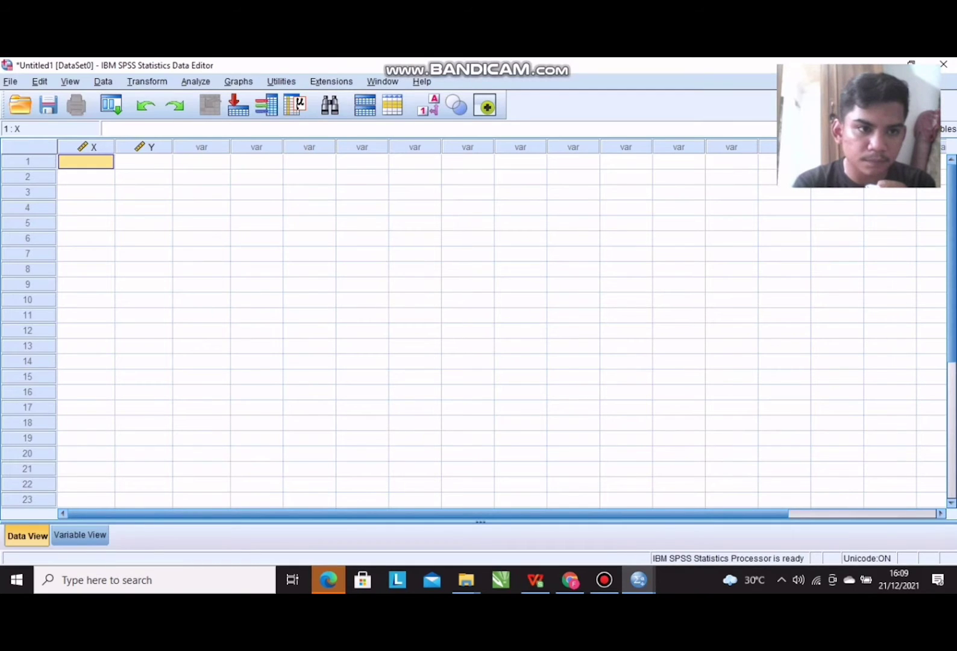
right_click(95, 160)
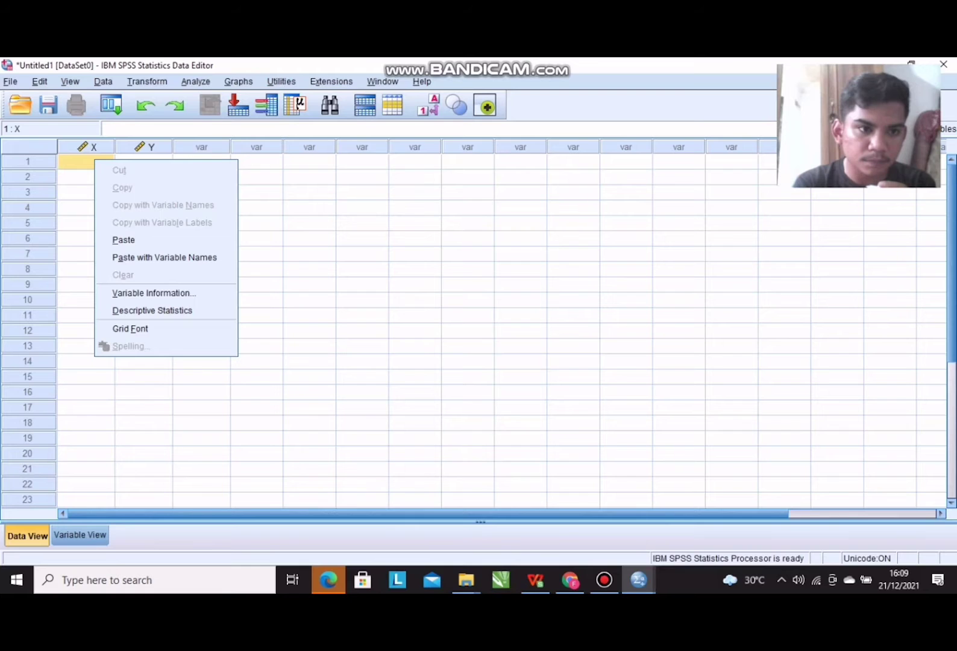
left_click(124, 239)
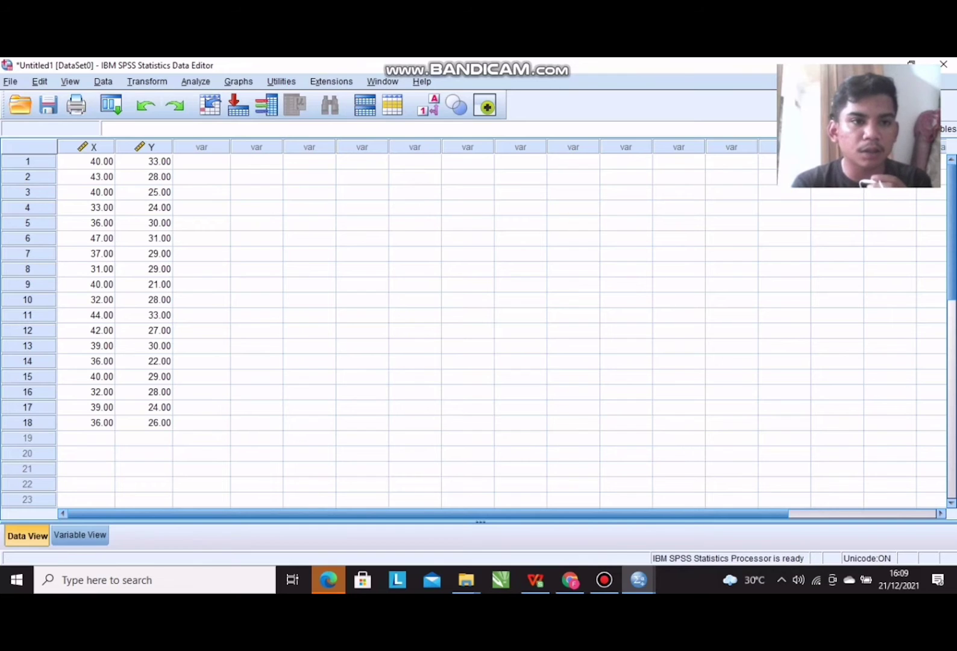
Run a linear regression with partisipasi [Y] as the dependent variable and trust [X] as the independent variable.
left_click(195, 81)
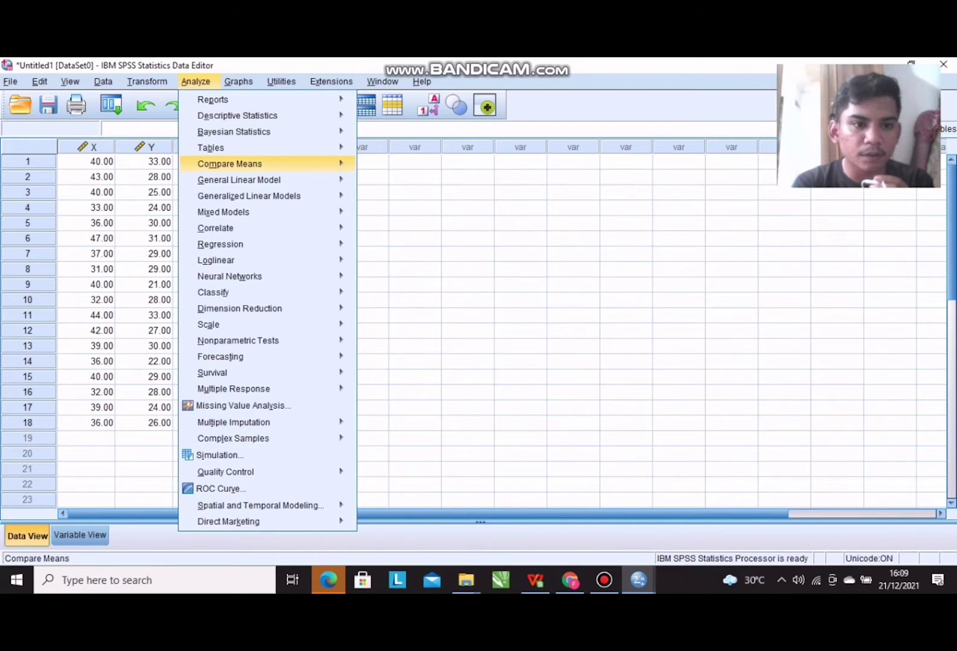
mouse_move(220, 243)
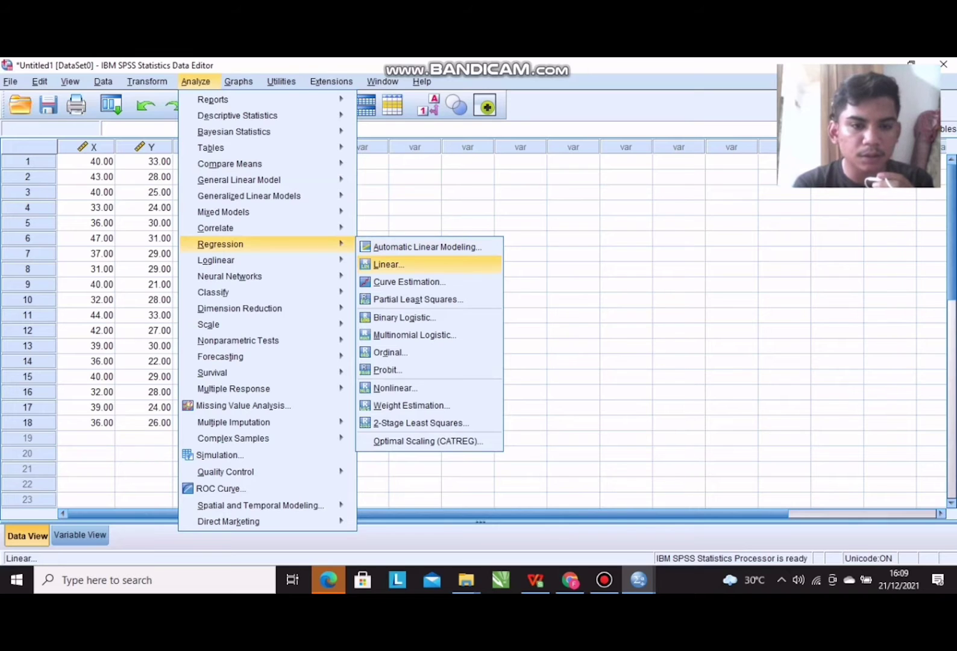
left_click(389, 264)
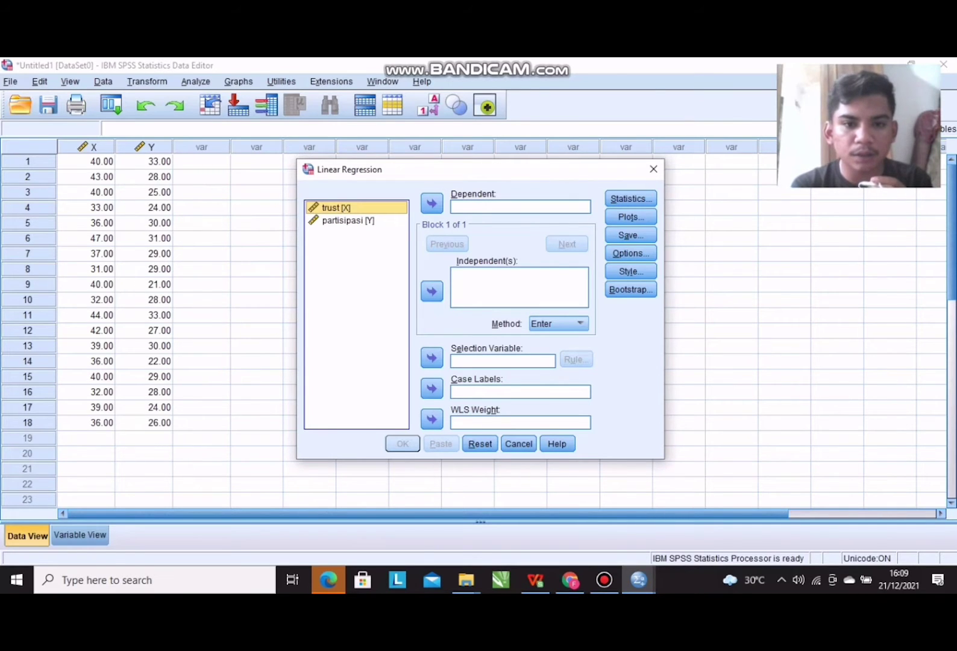
left_click(432, 292)
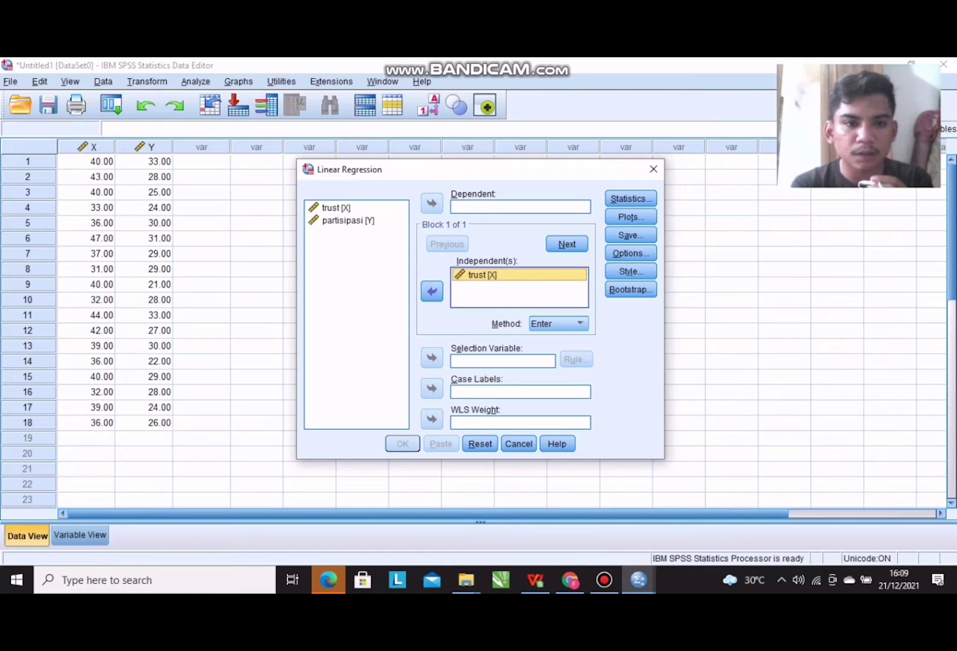
left_click(348, 220)
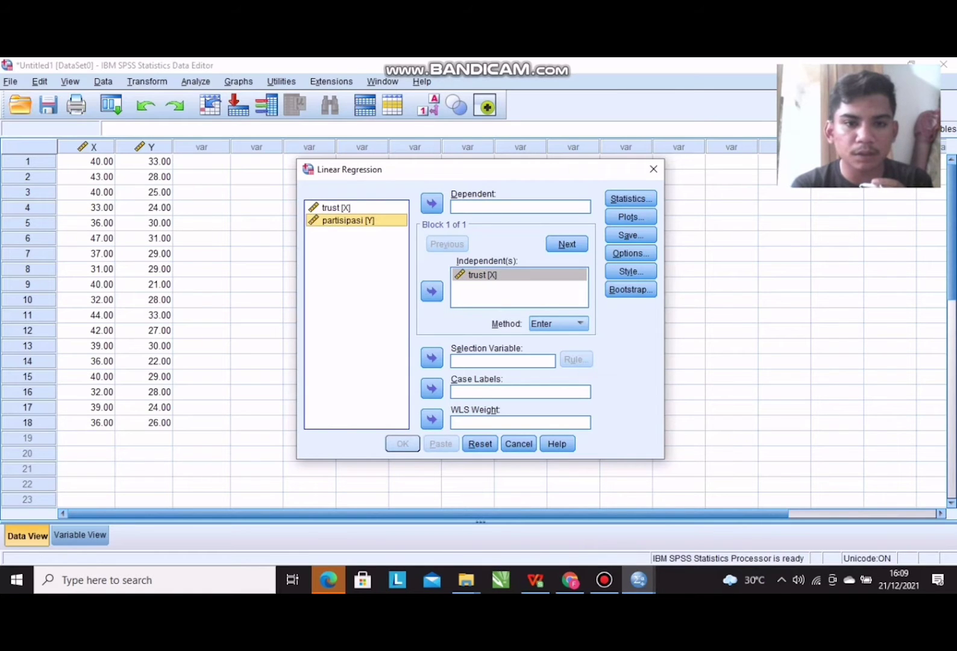
left_click(431, 203)
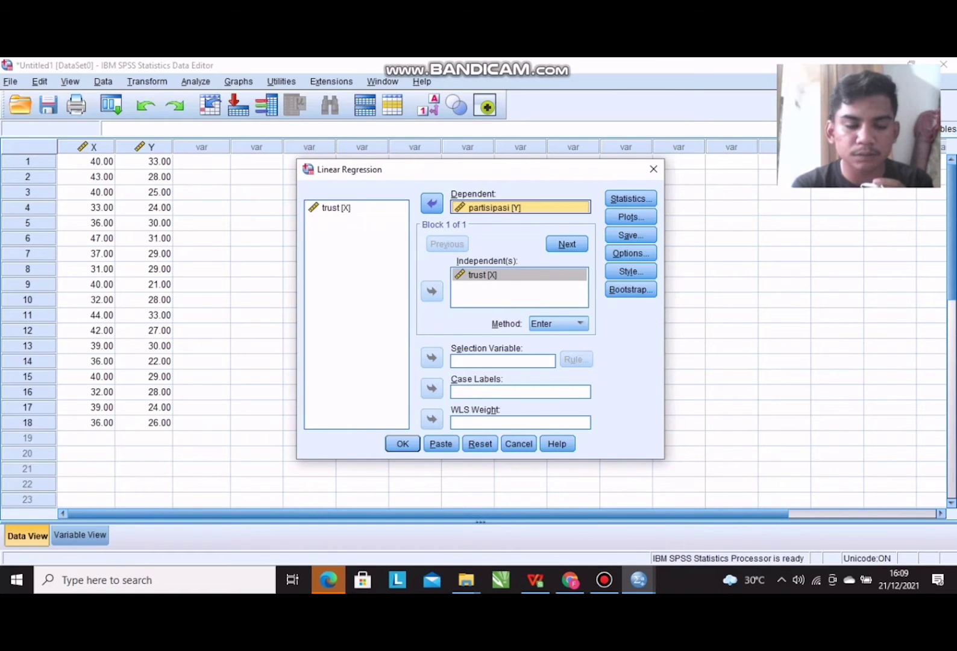
left_click(402, 443)
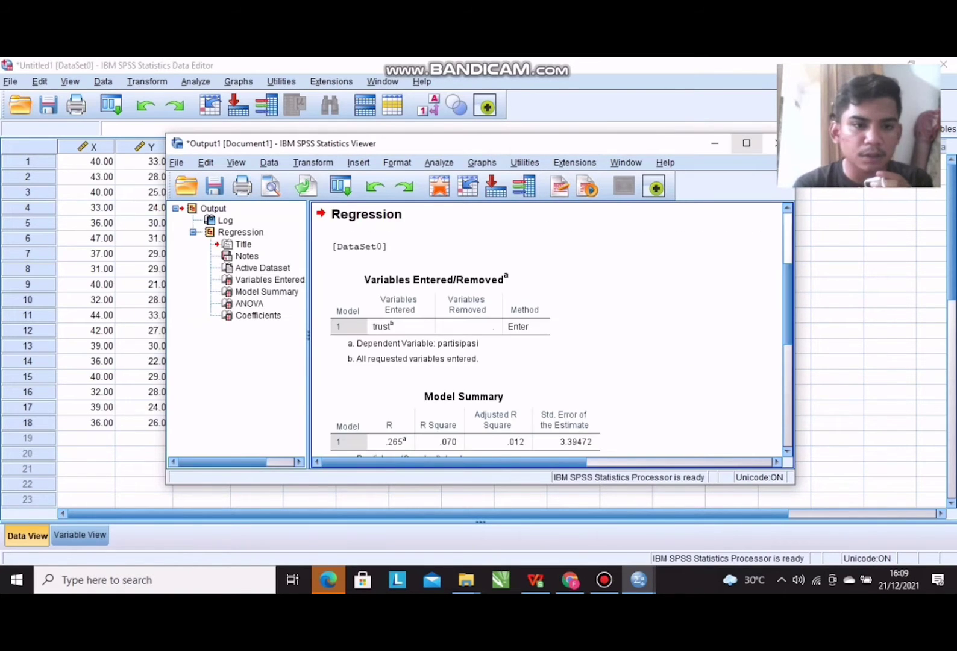
Maximize the output viewer and examine the regression's Variables Entered/Removed, Model Summary, ANOVA and Coefficients tables.
left_click(746, 143)
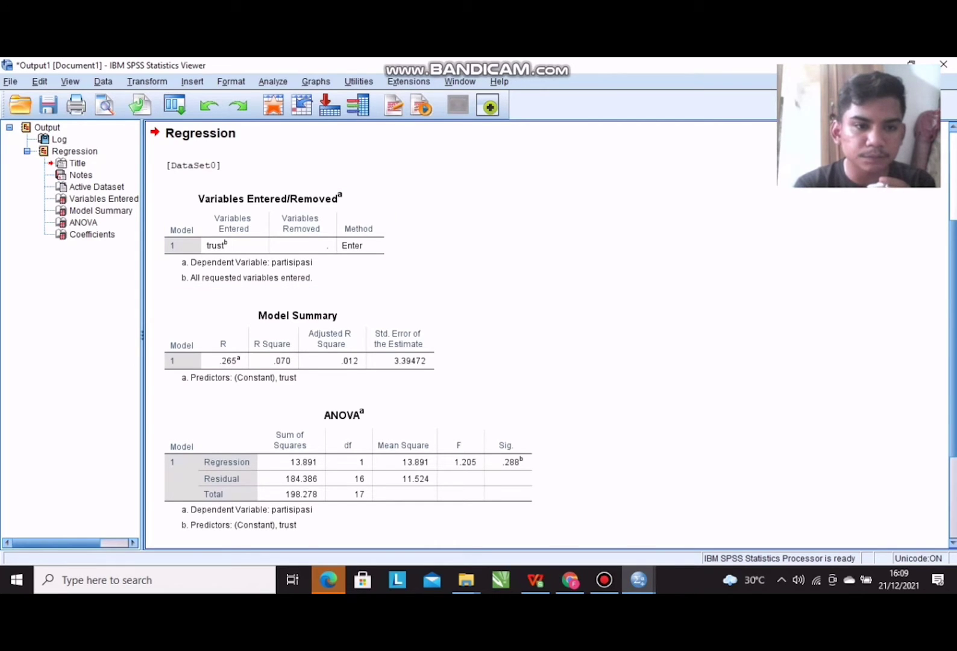
scroll(298, 344, "down", 1)
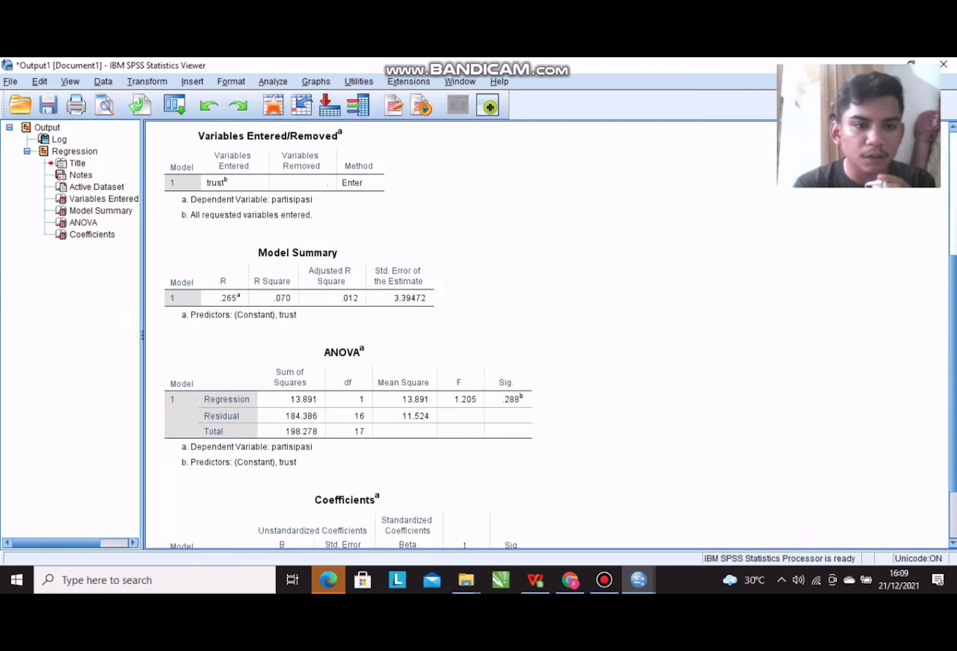
scroll(338, 337, "up", 1)
scroll(347, 337, "down", 1)
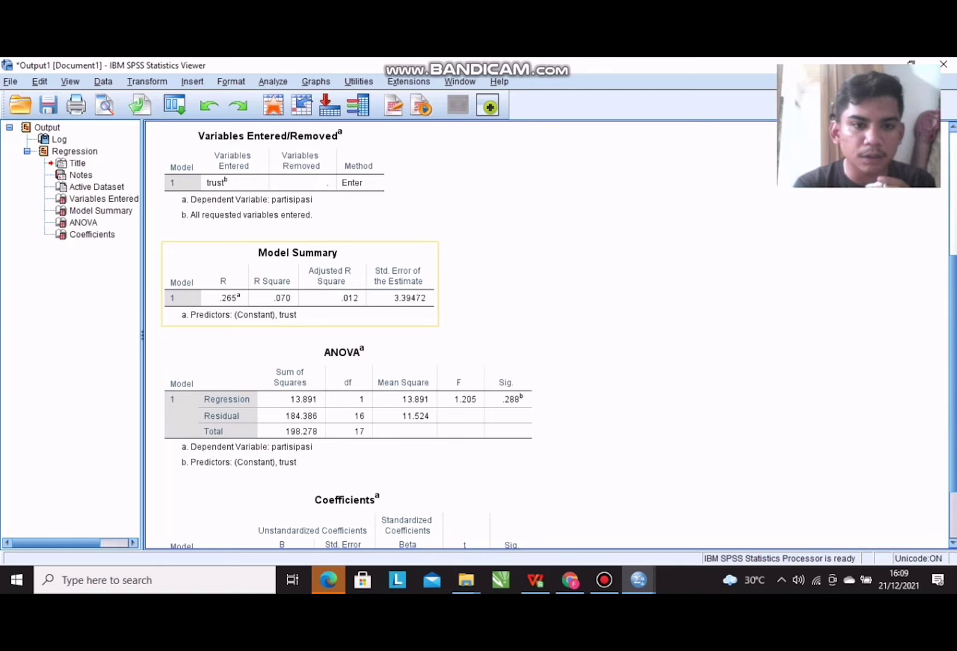
scroll(301, 295, "down", 1)
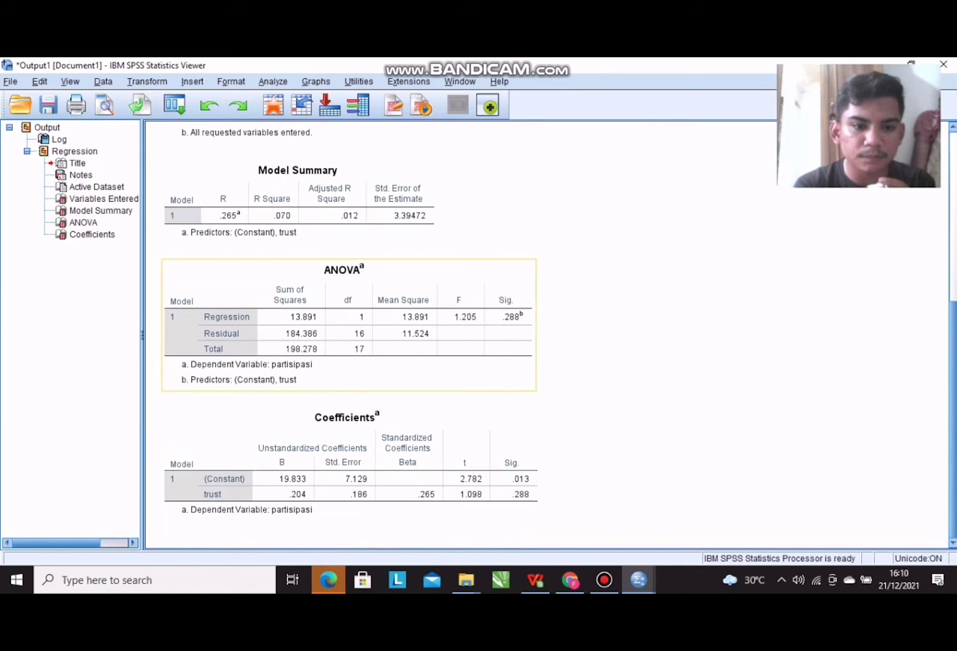
scroll(340, 334, "up", 4)
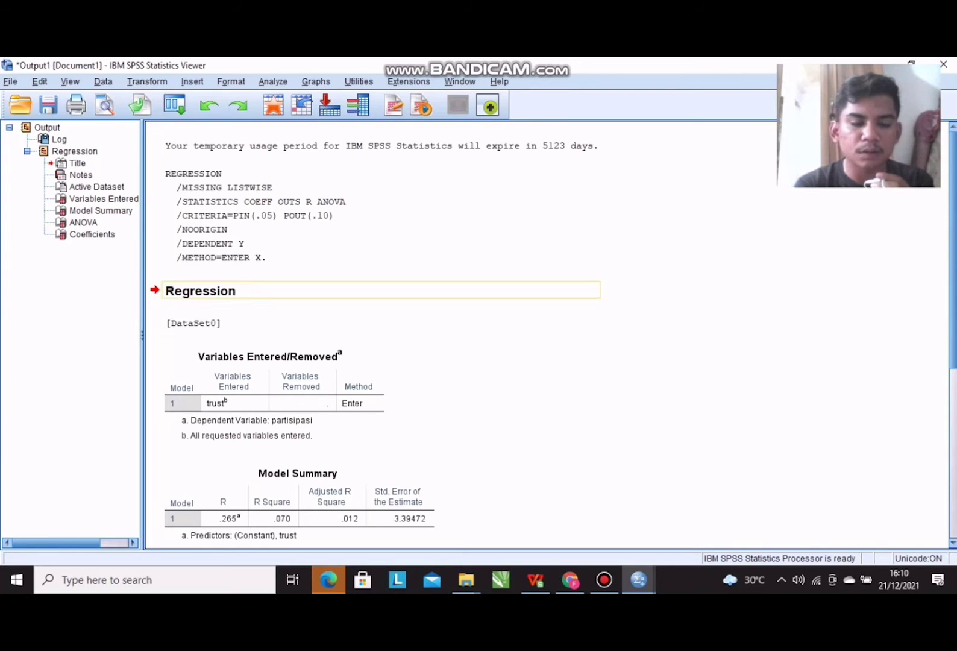
scroll(379, 325, "down", 2)
scroll(380, 325, "up", 2)
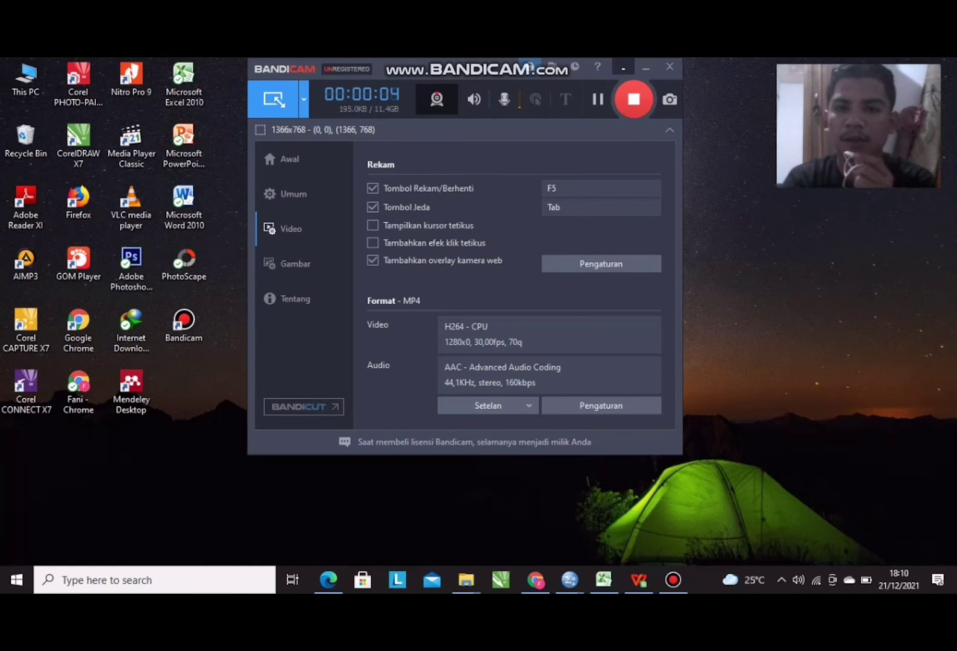
Switch to Regresi linier ganda.xlsx in WPS Office and review the Motivasi (X1), Minat (X2) and Prestasi (Y) columns.
left_click(673, 580)
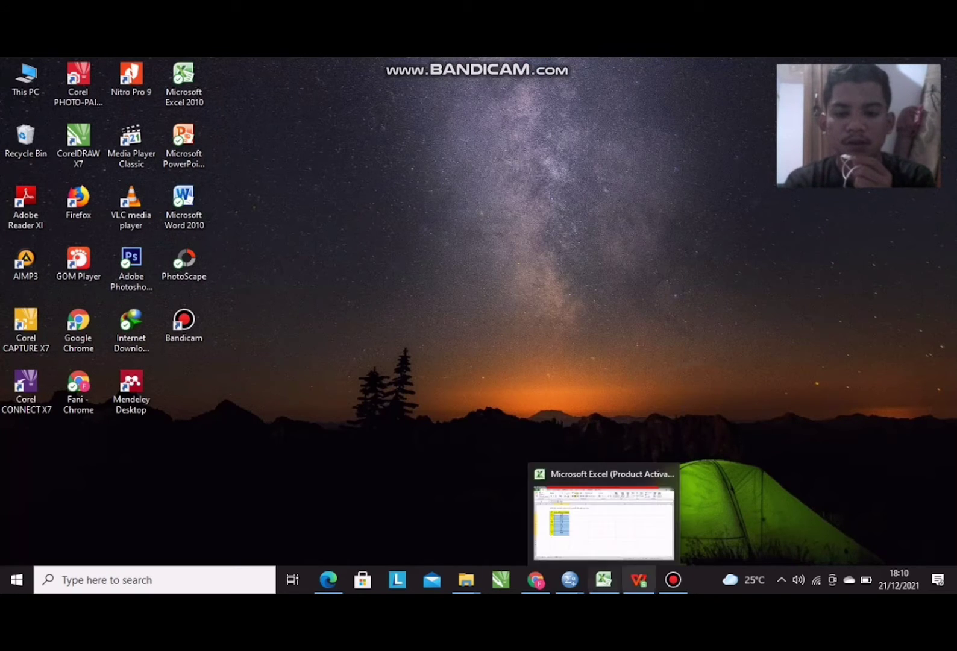
left_click(639, 580)
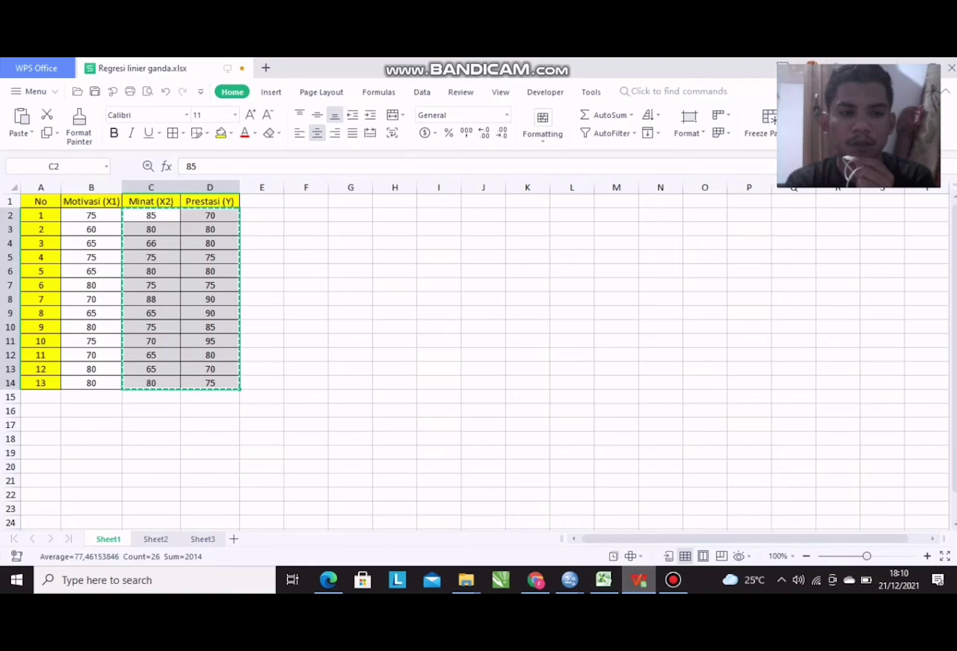
left_click(91, 216)
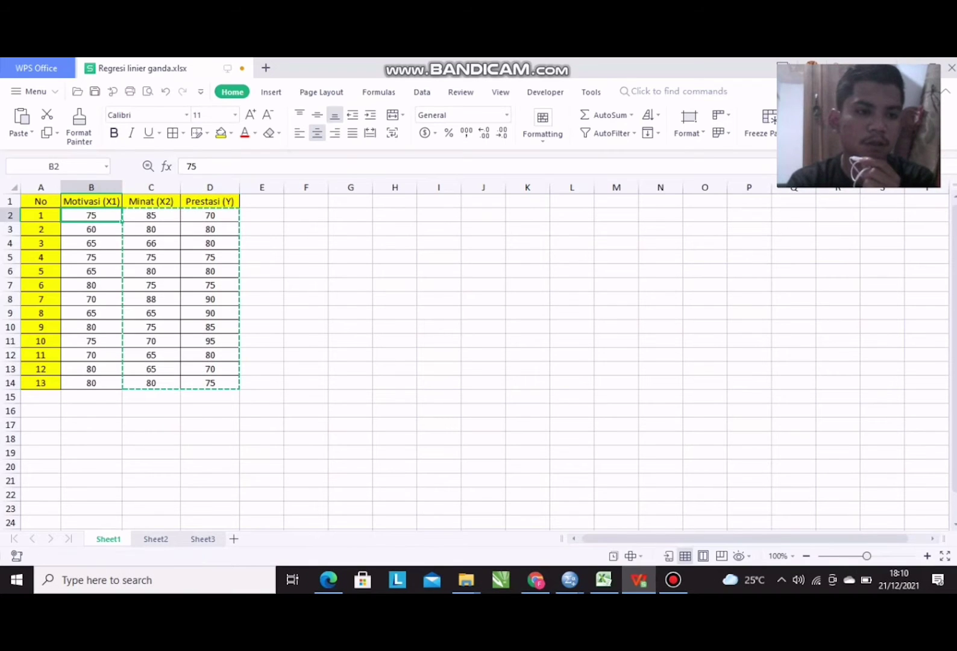
left_click(306, 229)
left_click(91, 215)
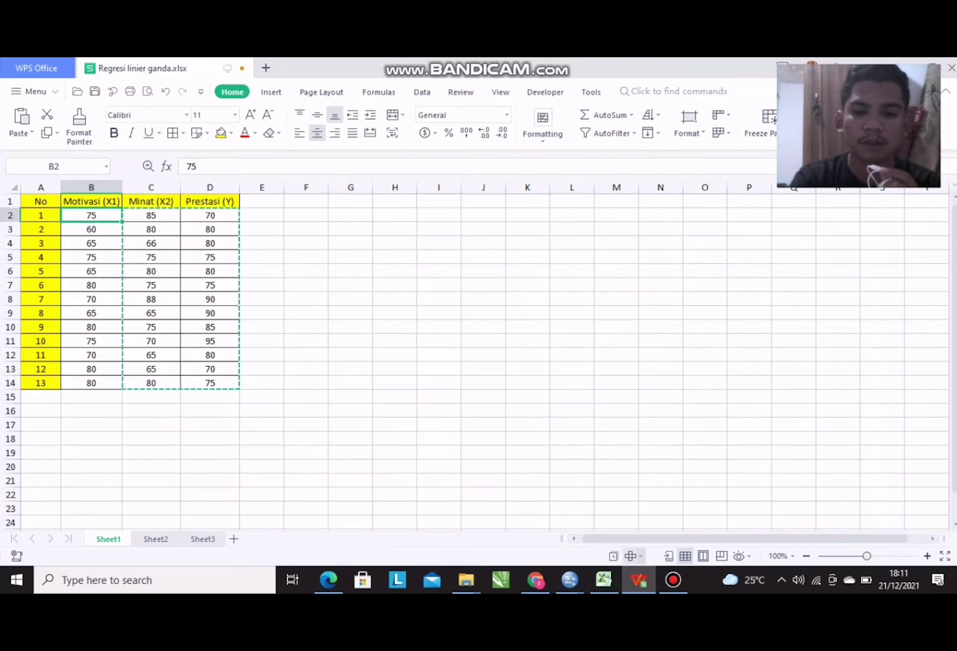
Switch to the empty SPSS data editor and define three variables named X1, X2 and Y.
mouse_move(569, 580)
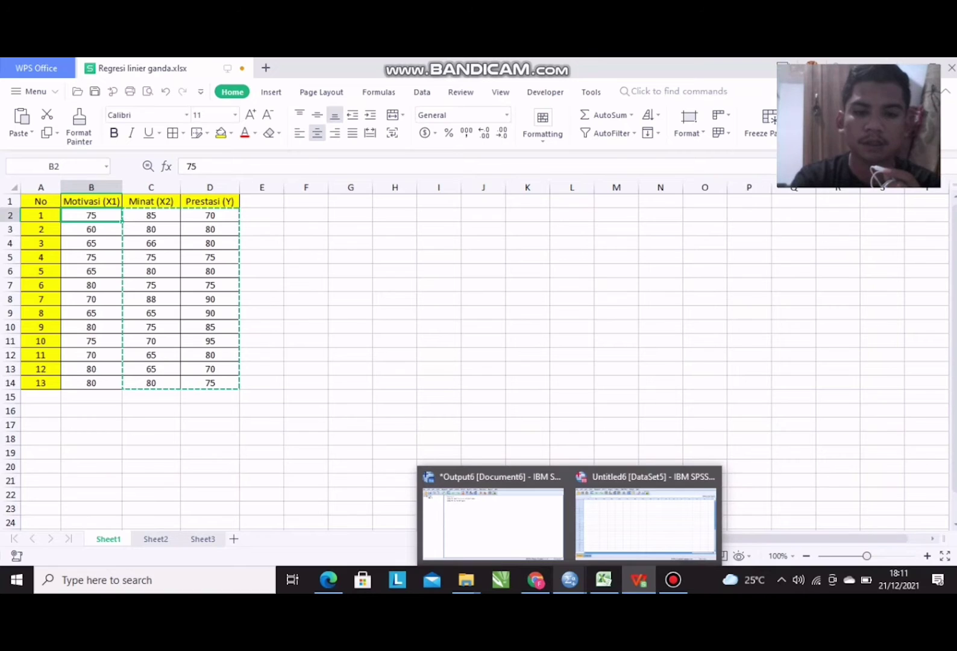
left_click(645, 520)
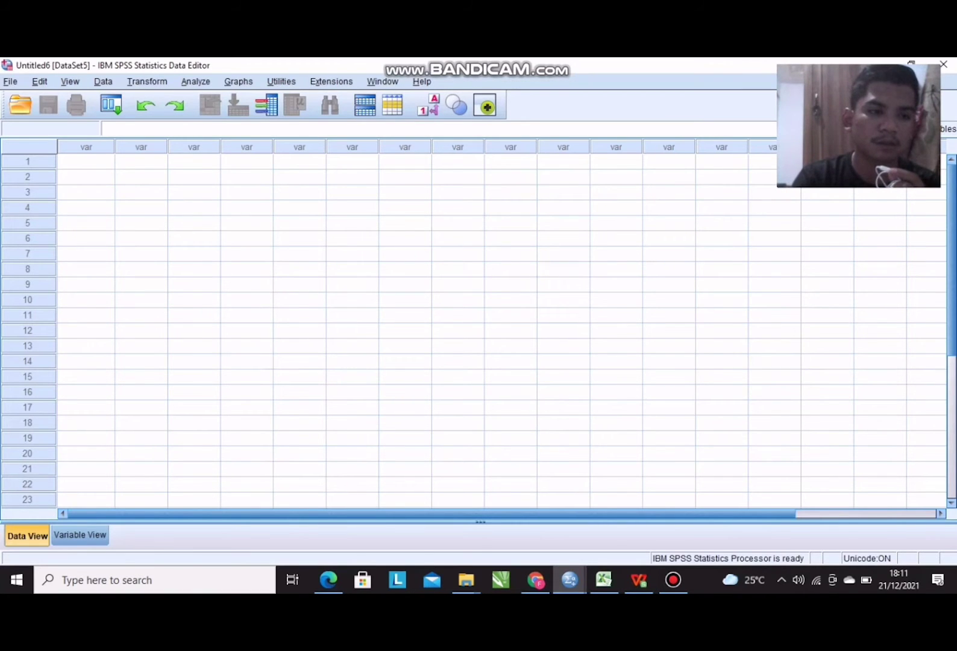
left_click(79, 534)
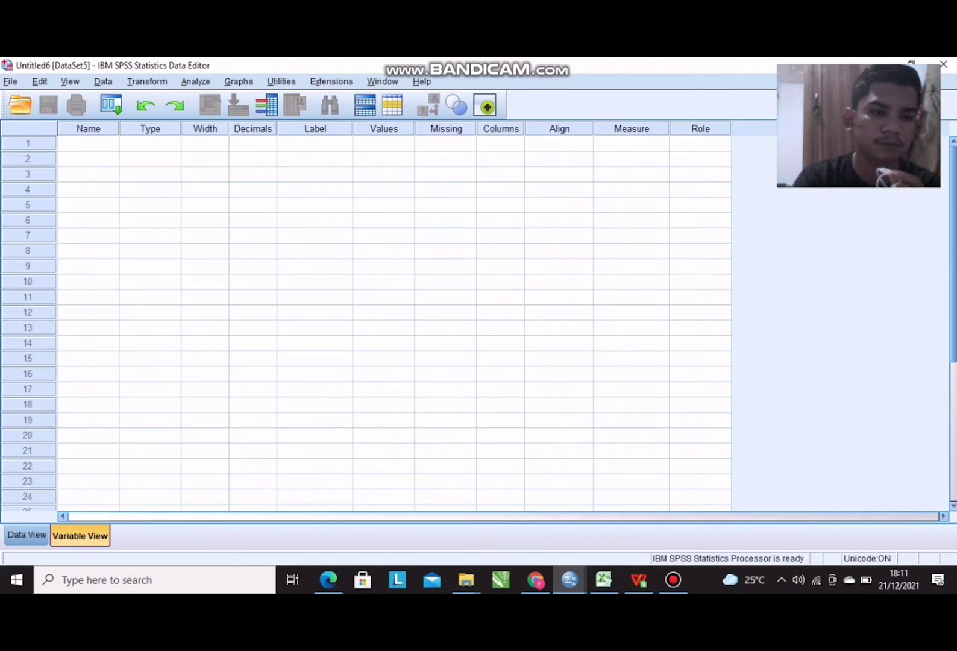
left_click(88, 143)
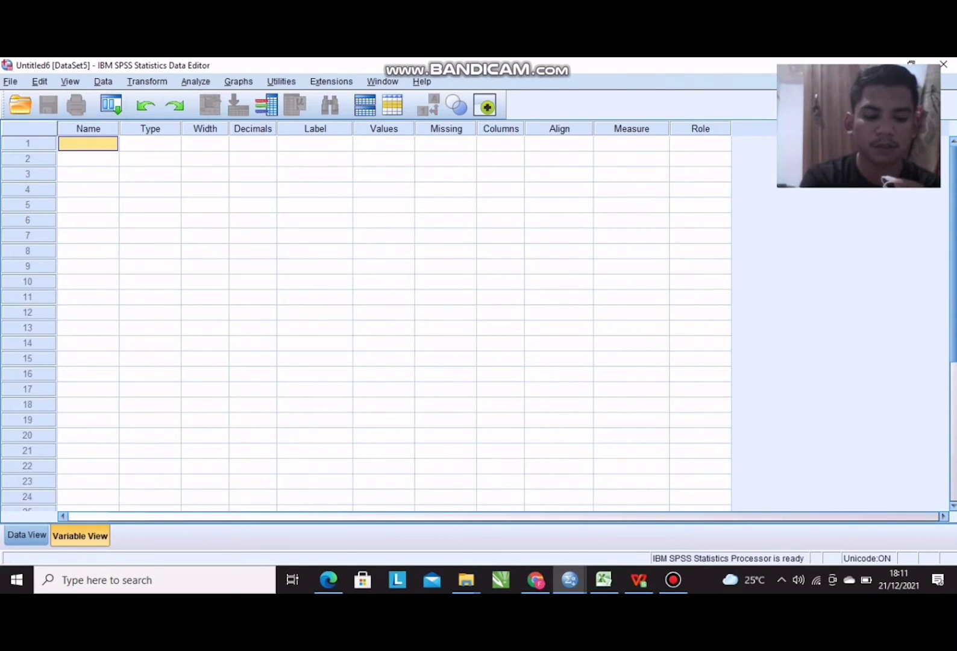
type("X1")
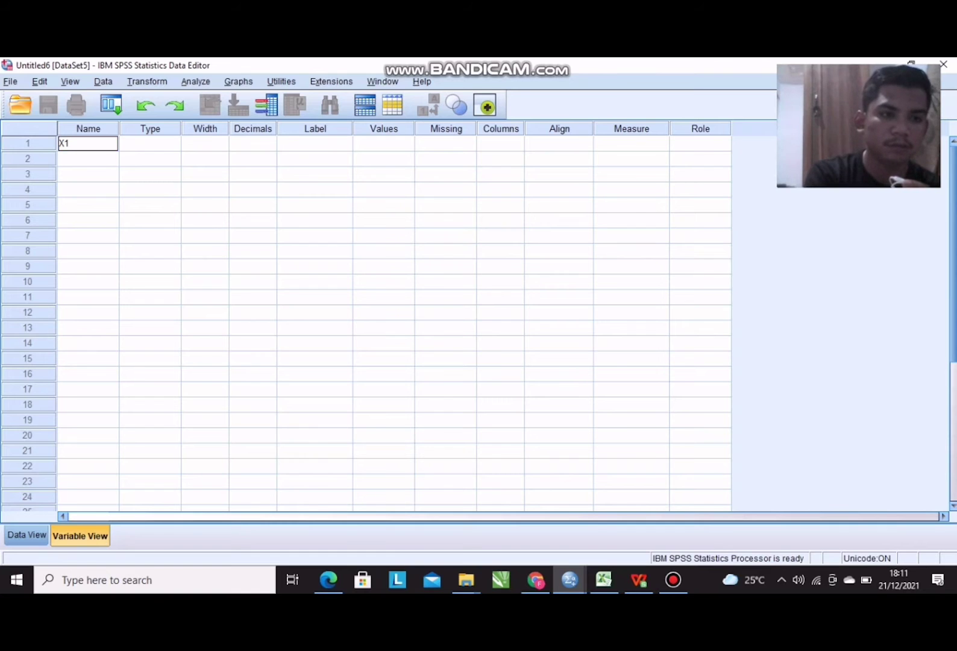
key("Return")
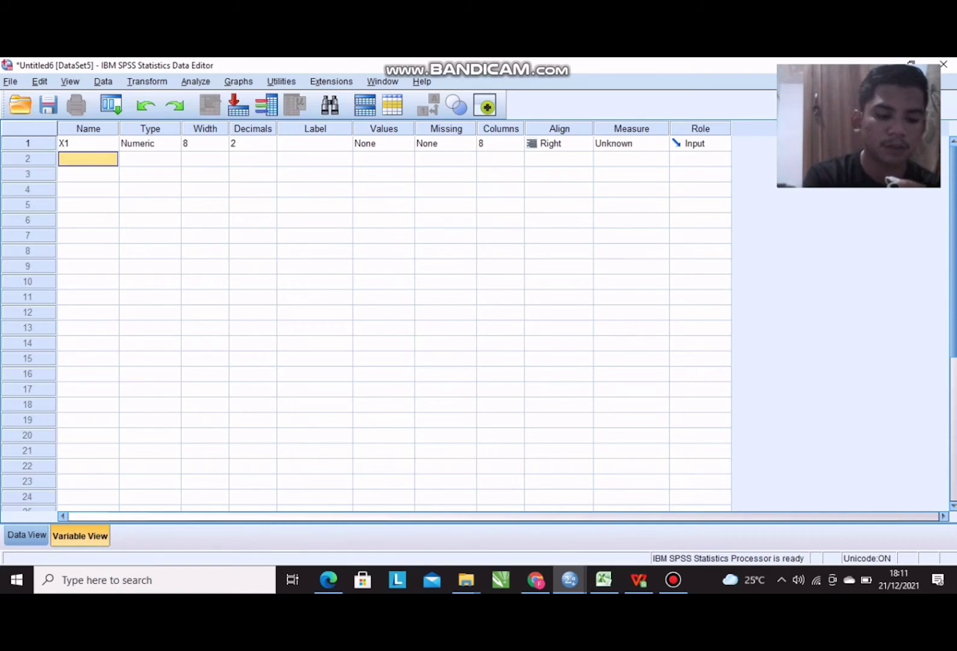
type("X2")
key("Return")
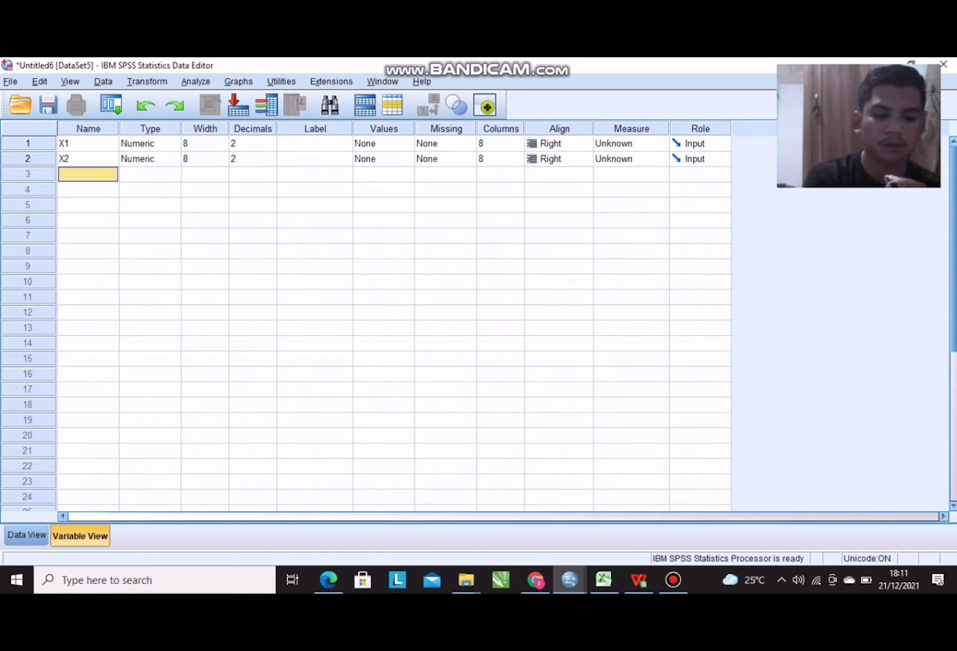
type("Y")
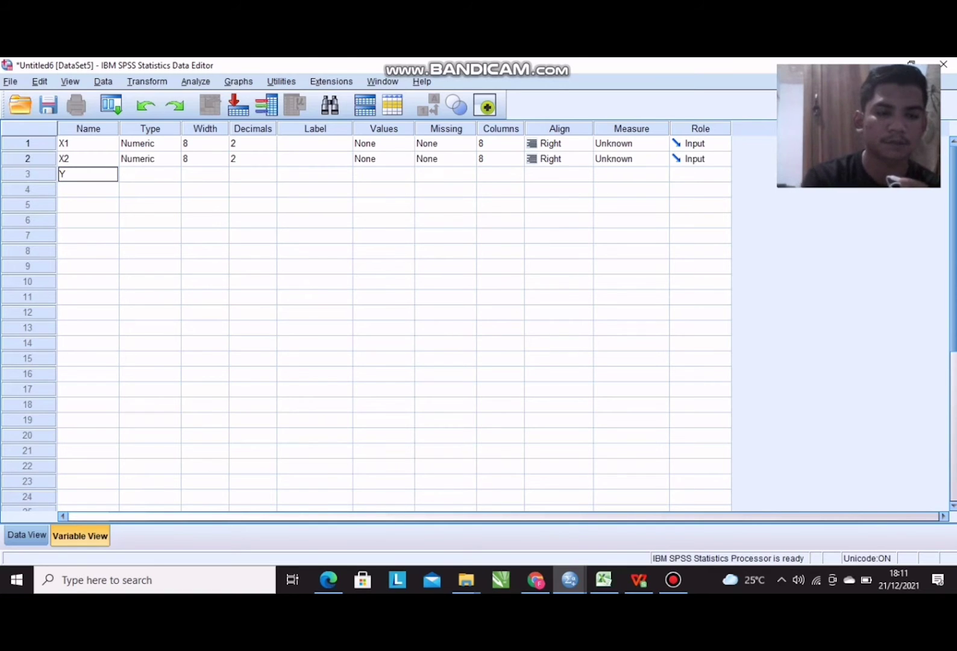
Label variable X1 as Motivasi, X2 as Minat and Y as Prestasi, and return to the data grid.
left_click(315, 143)
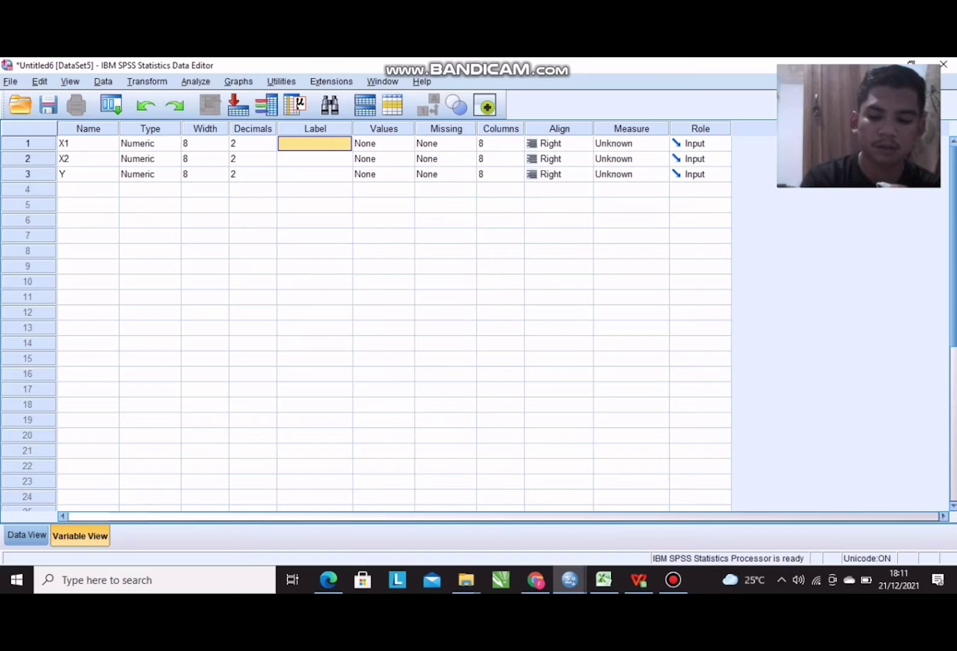
type("Motivasi")
key("Return")
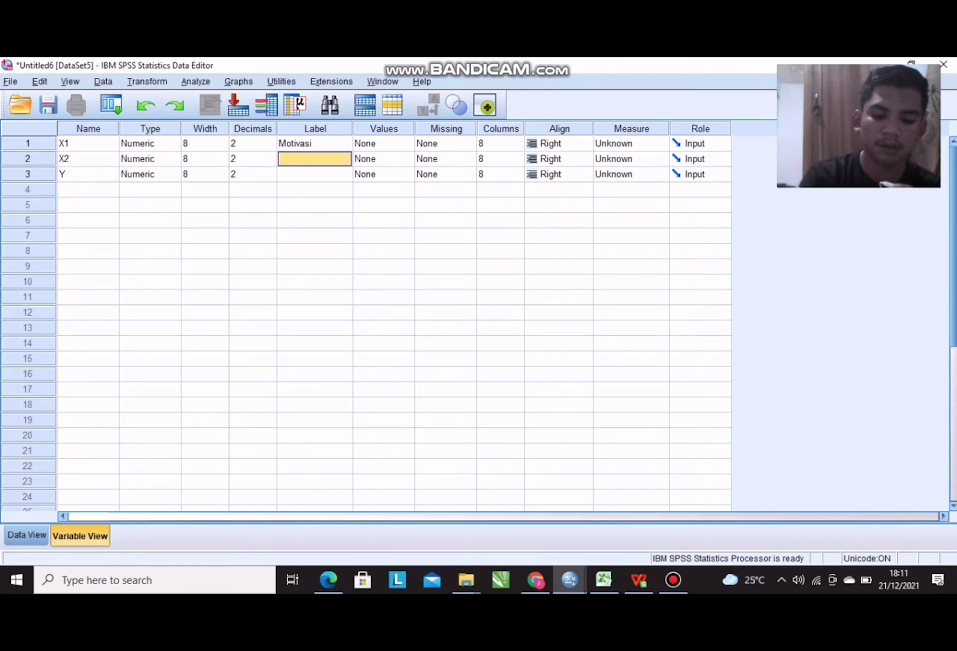
type("Minat")
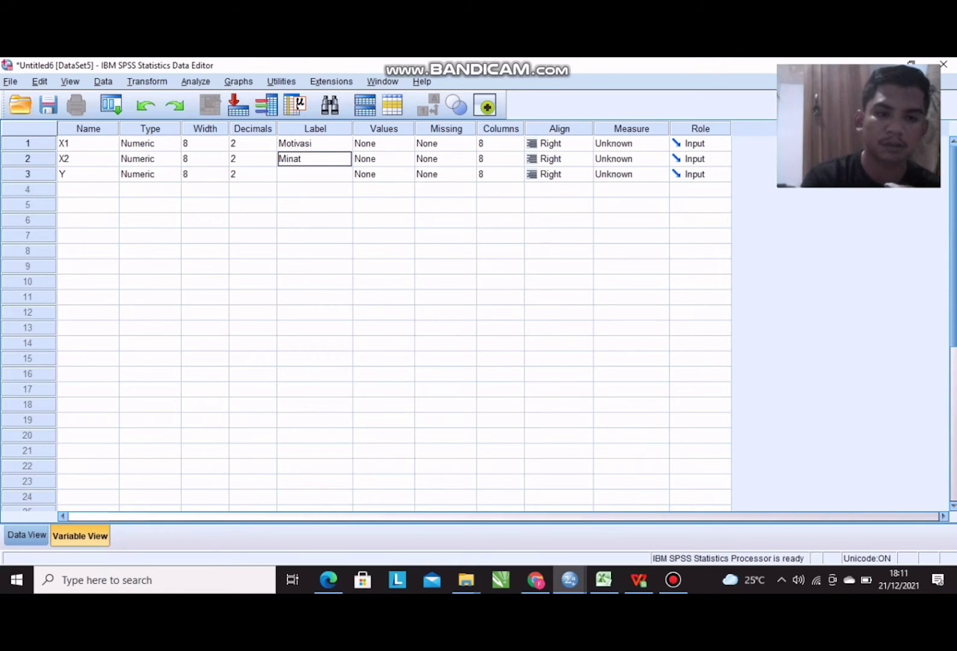
key("Return")
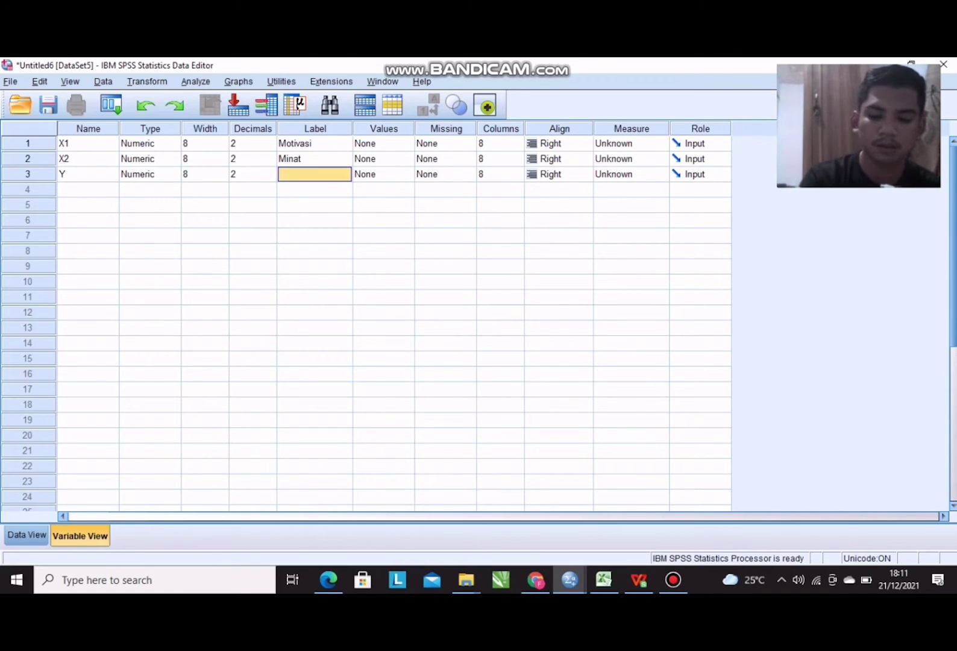
type("Prestasi")
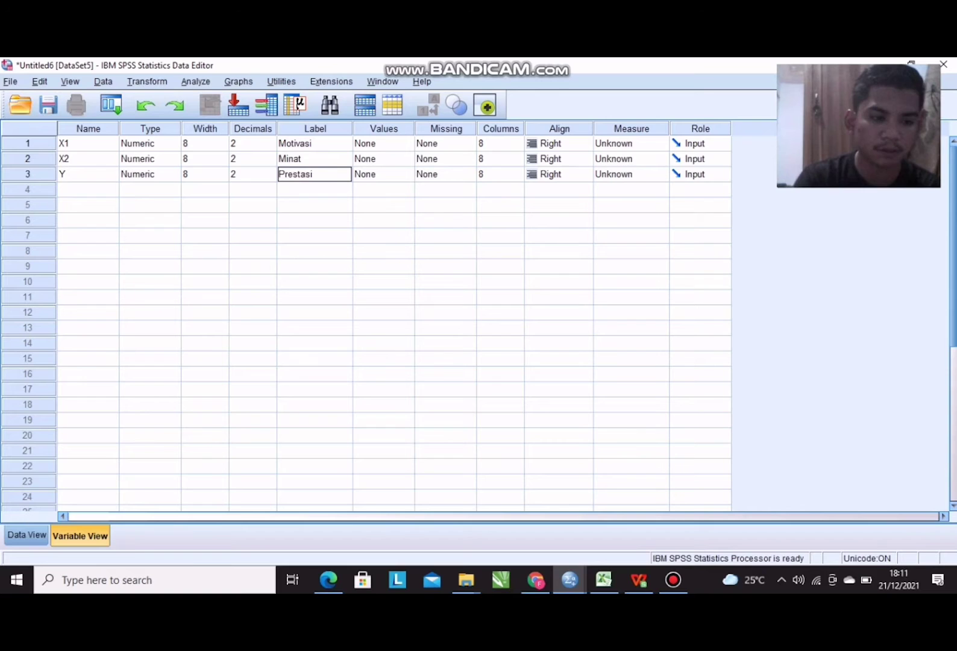
left_click(26, 535)
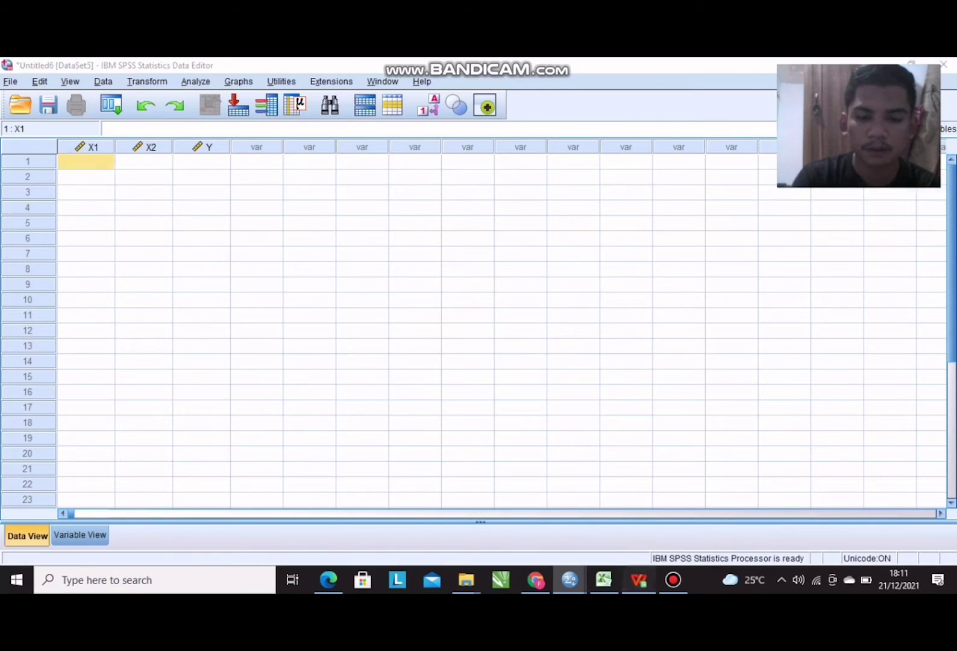
Copy the 13 Motivasi (X1) values from Regresi linier ganda.xlsx in WPS Office into the X1 column of the SPSS data editor.
key("alt+Tab")
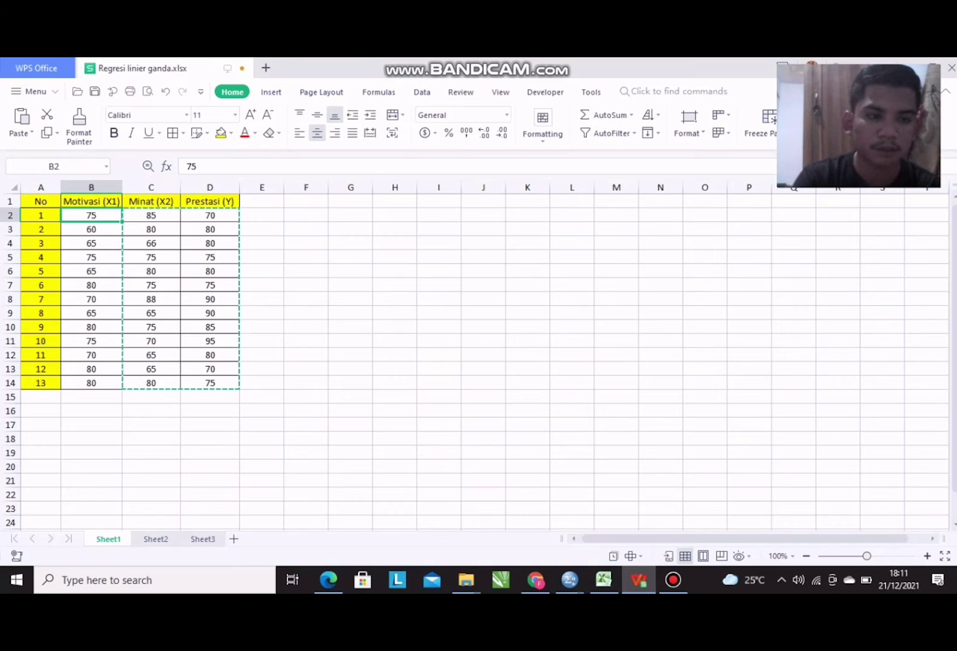
left_click_drag(91, 215, 91, 383)
right_click(92, 383)
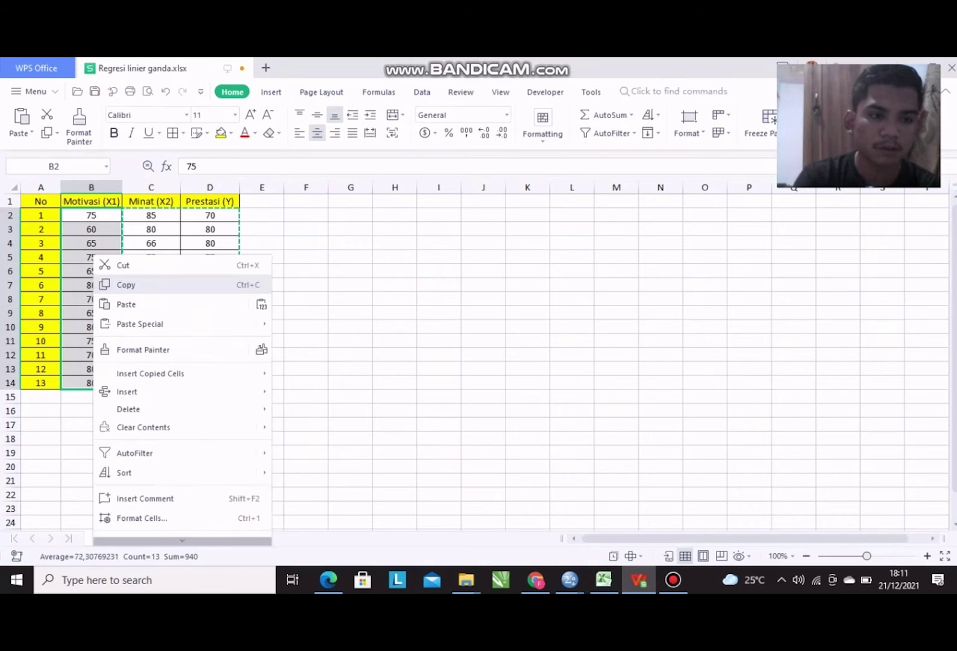
left_click(125, 284)
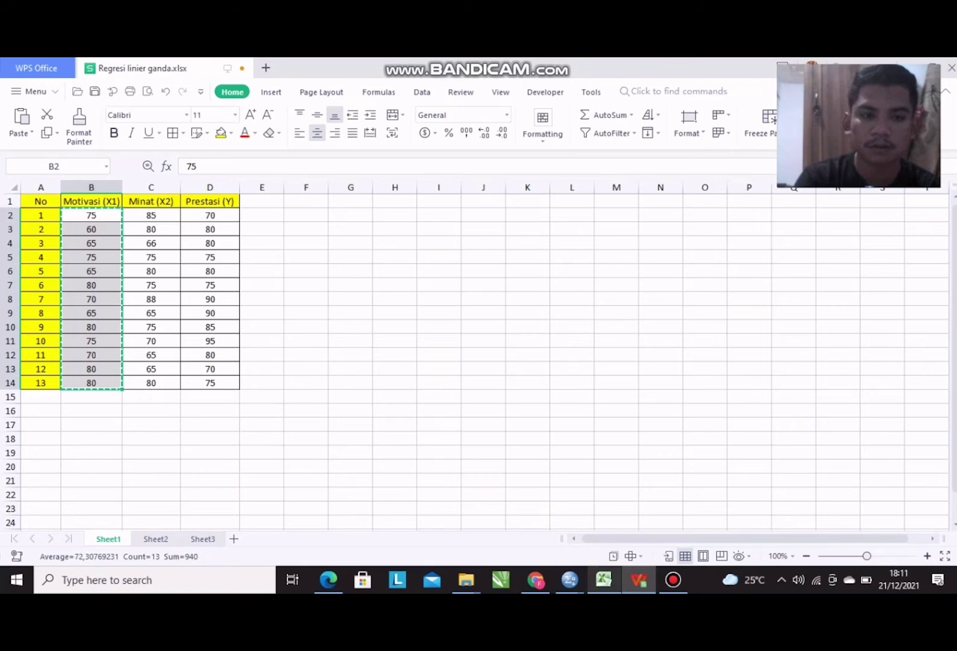
left_click(570, 579)
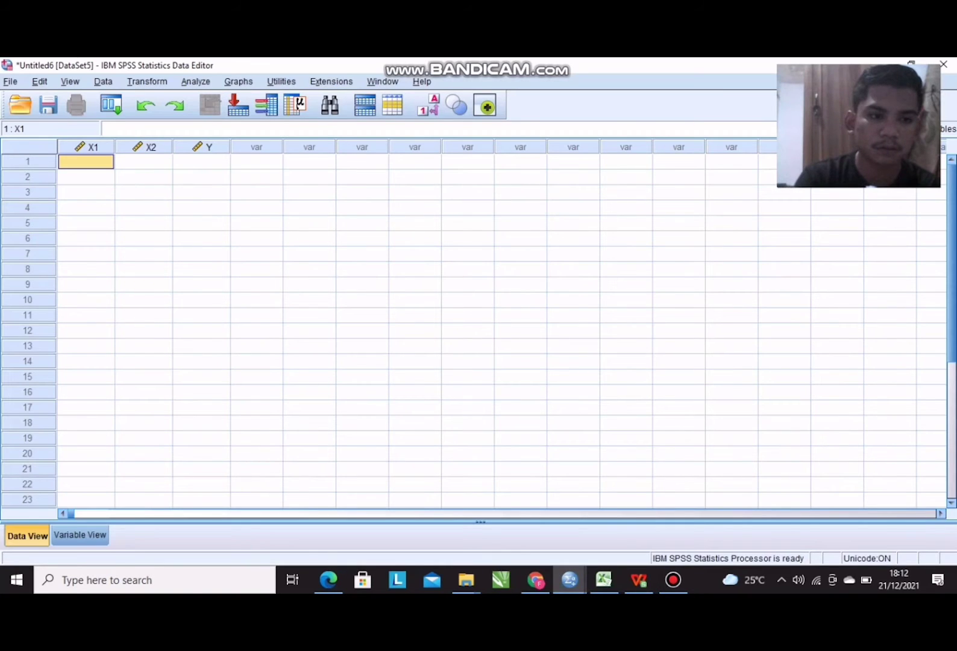
right_click(96, 159)
left_click(124, 241)
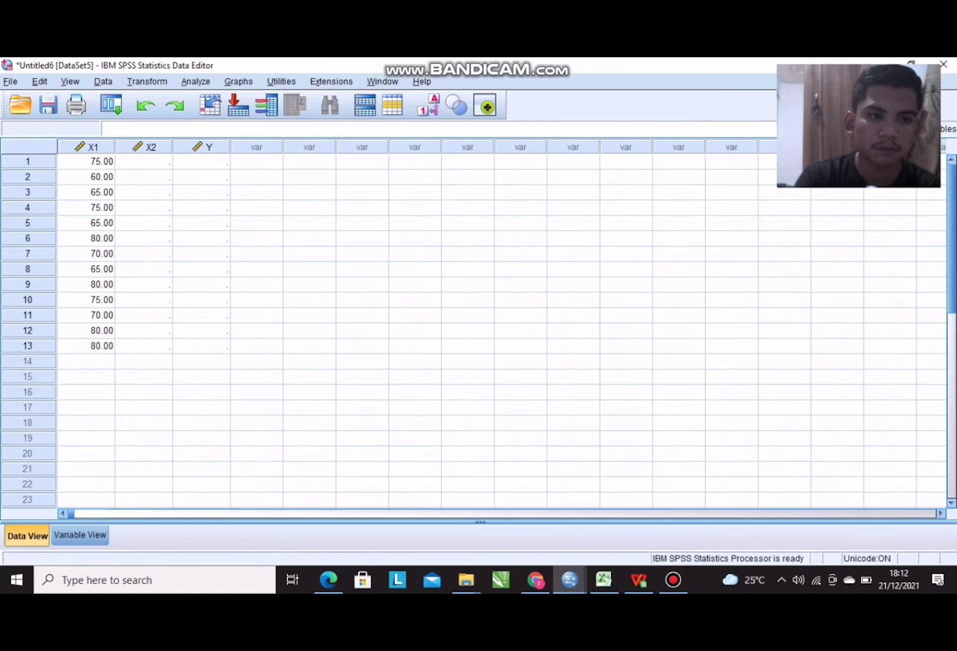
Copy the Minat (X2) and Prestasi (Y) values from the WPS Office sheet into the X2 and Y columns of the SPSS data editor.
mouse_move(639, 579)
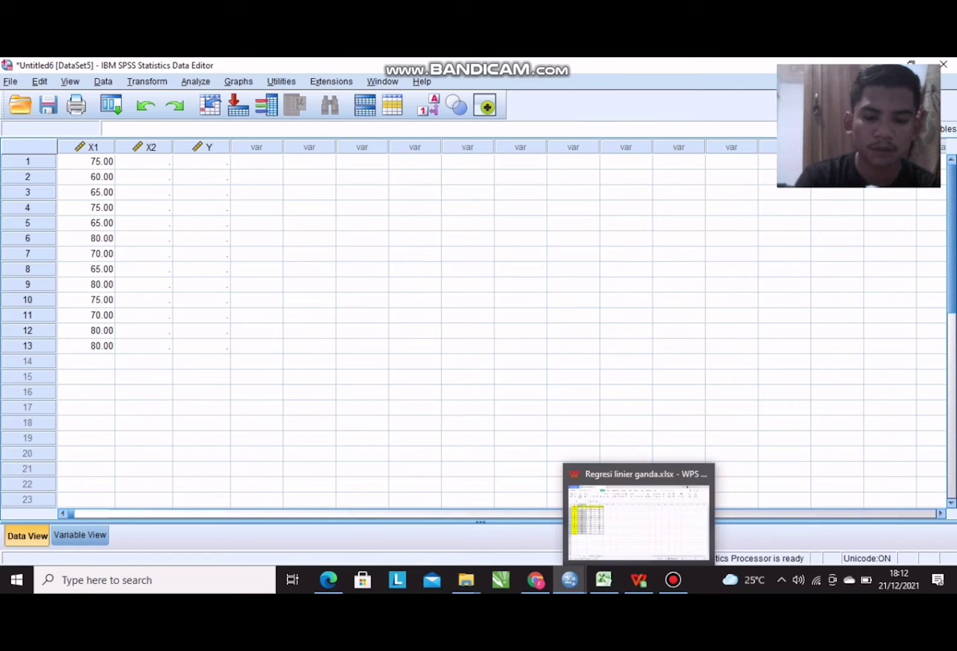
left_click(639, 580)
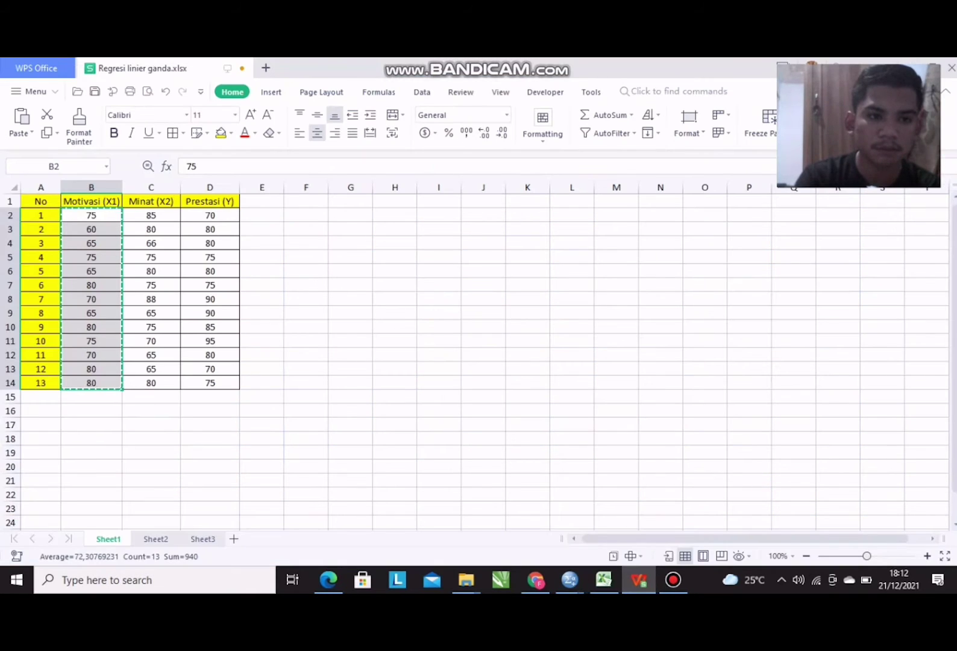
left_click(150, 215)
left_click_drag(150, 215, 210, 382)
right_click(186, 322)
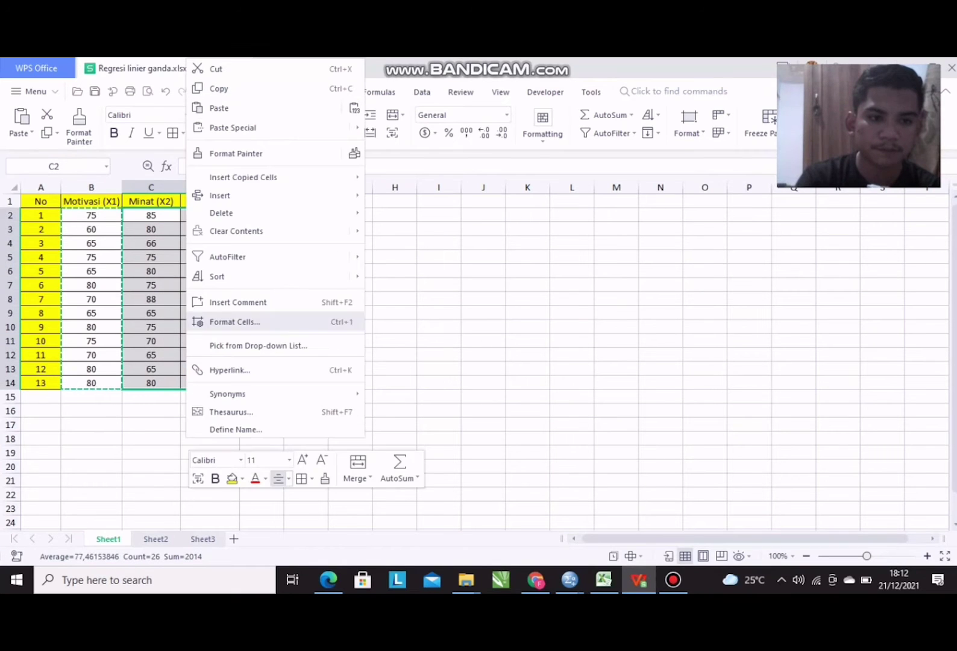
left_click(218, 89)
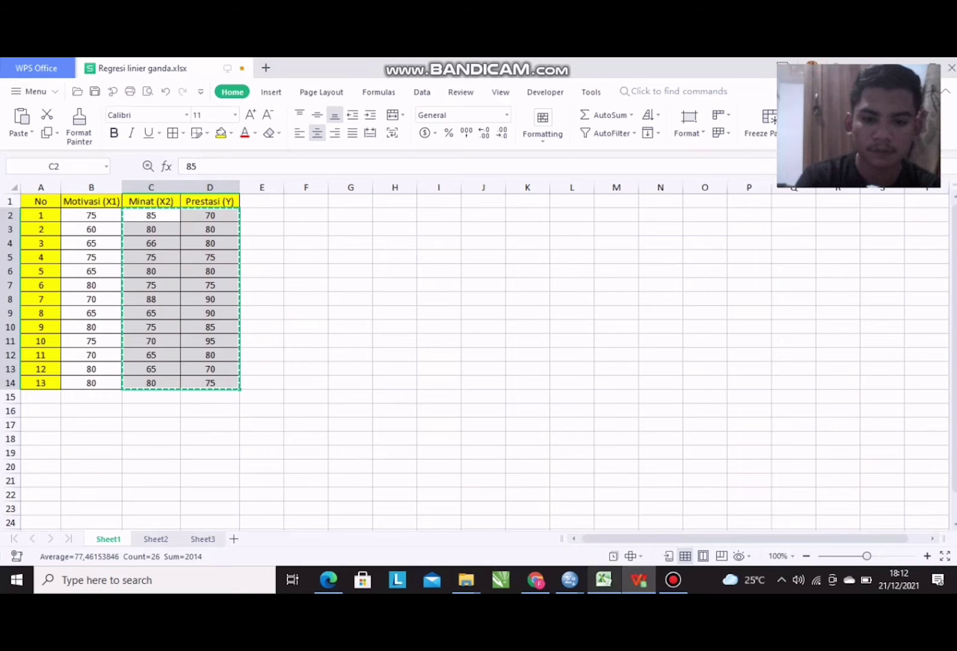
mouse_move(569, 579)
left_click(645, 518)
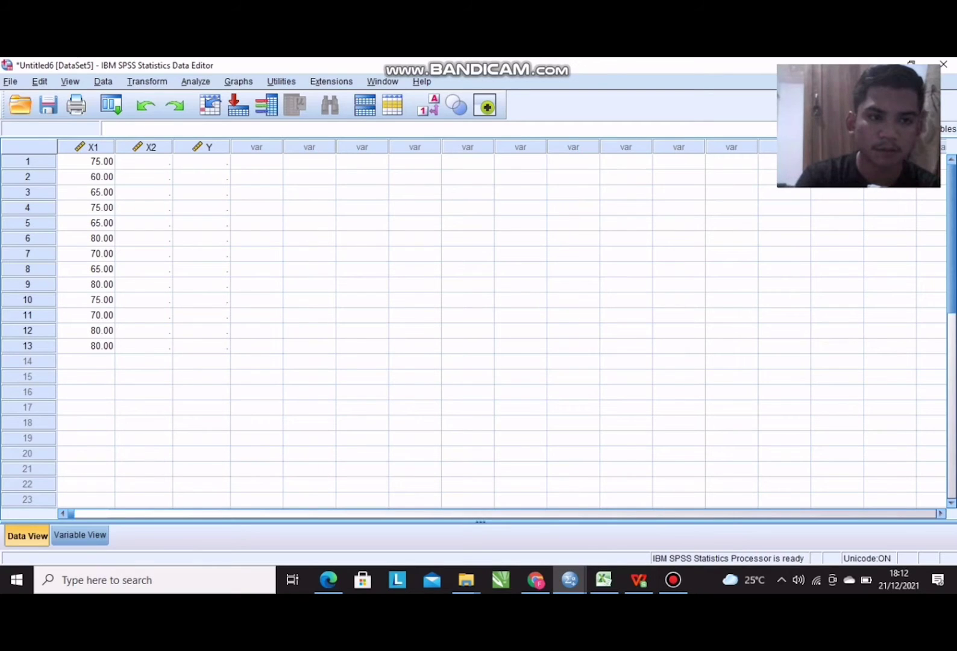
left_click(144, 161)
right_click(148, 161)
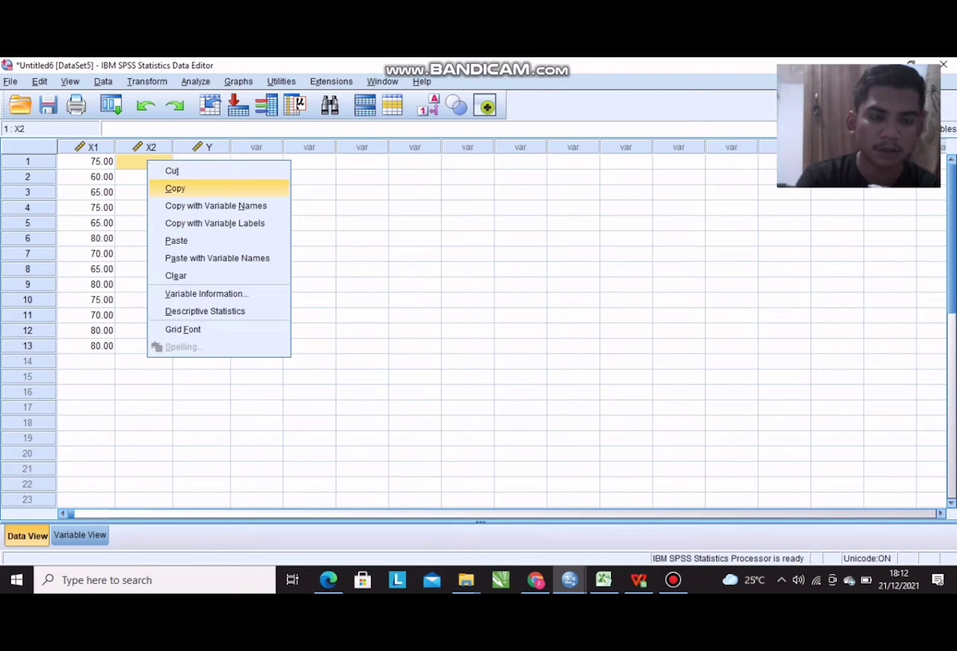
left_click(176, 240)
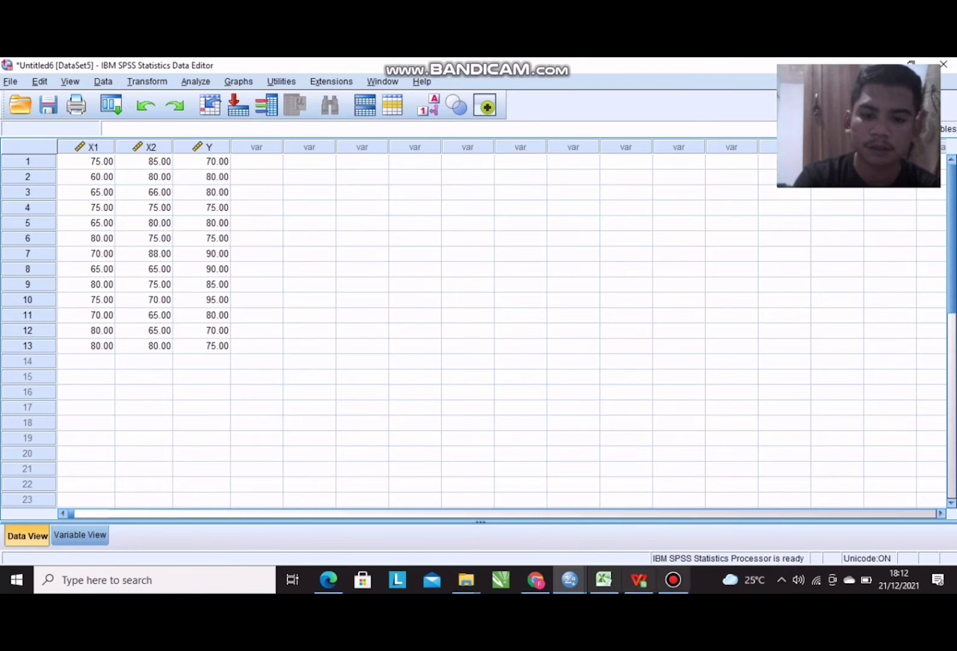
Look over the source data in Regresi linier ganda.xlsx again and return to the SPSS data editor.
left_click(604, 580)
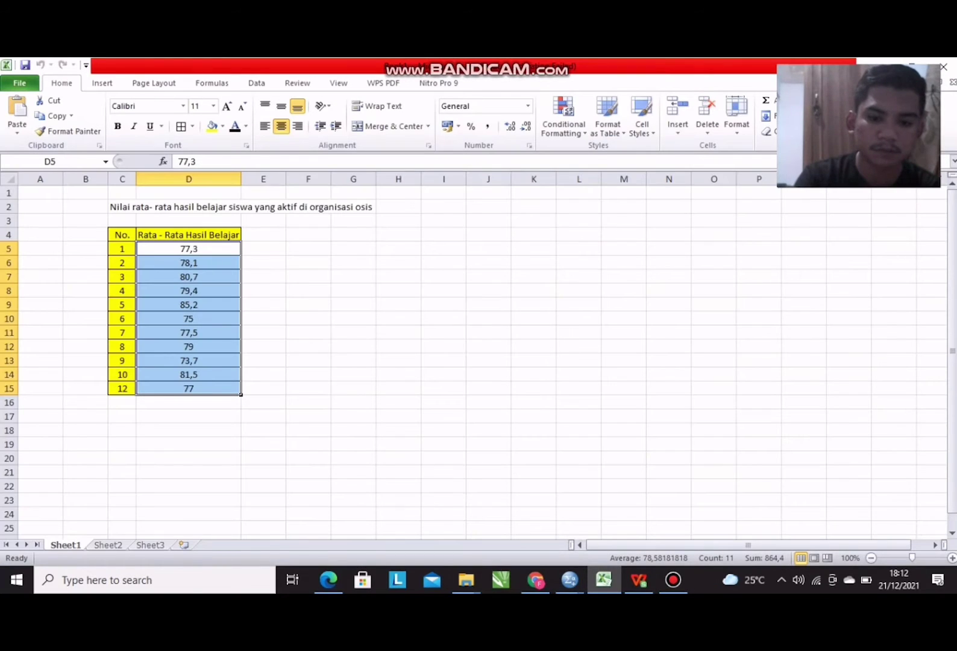
left_click(639, 580)
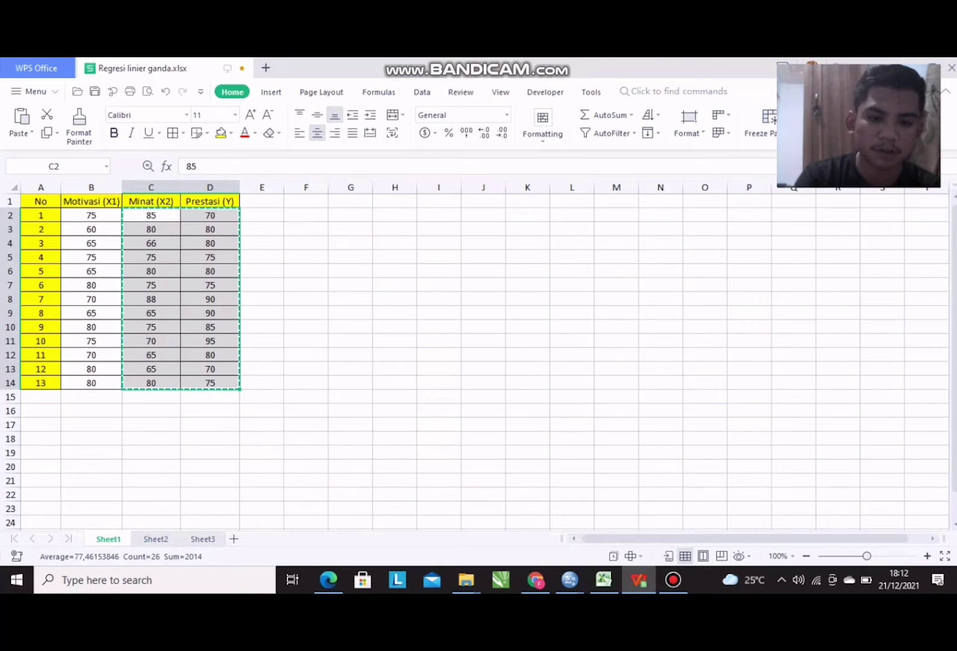
mouse_move(570, 580)
left_click(645, 521)
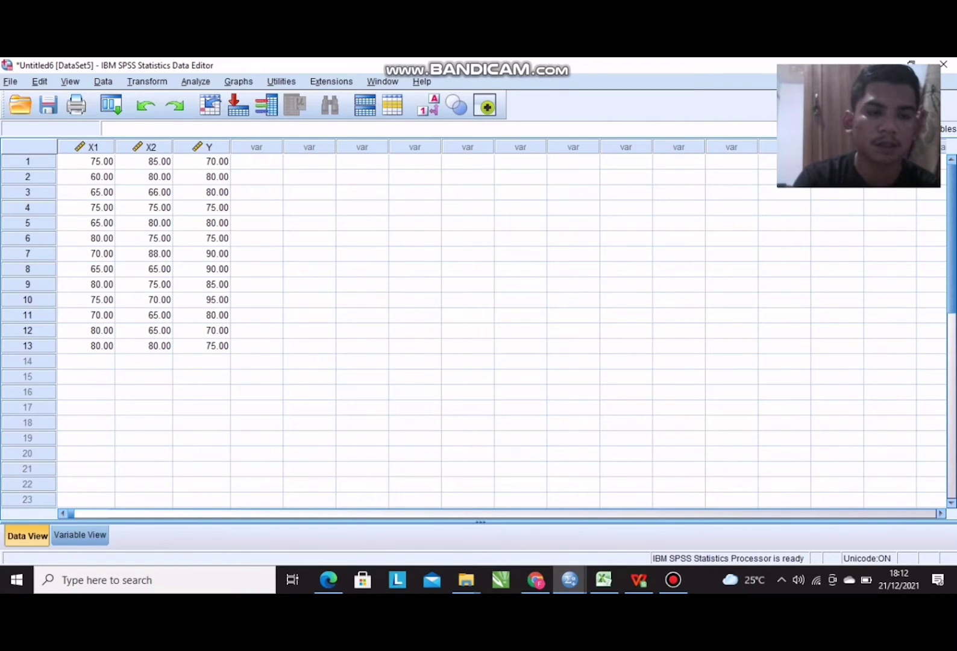
Start a Linear Regression analysis and set Prestasi [Y] as the dependent variable.
key("alt+a")
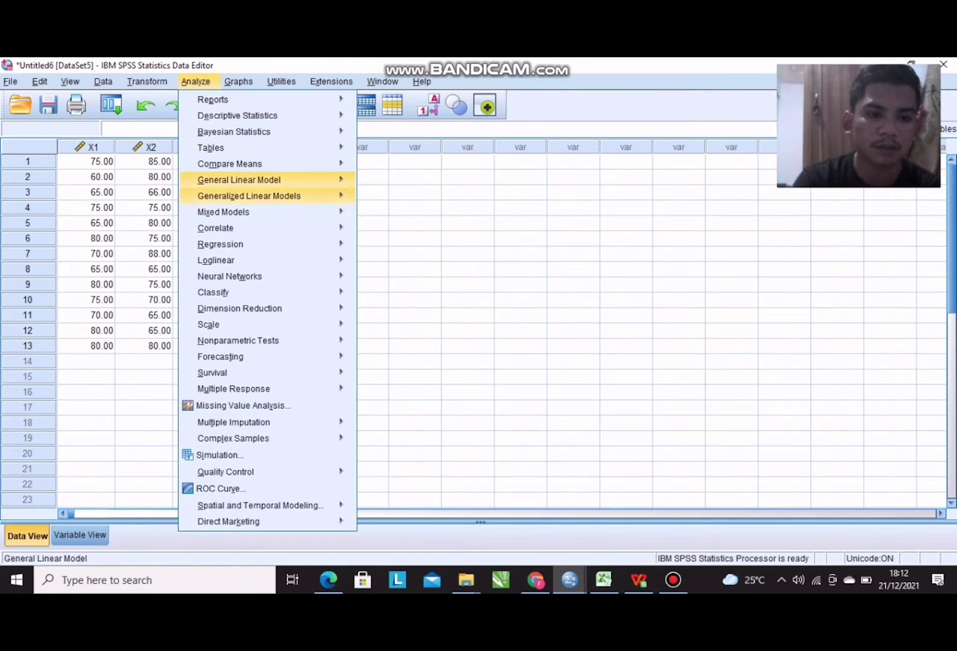
mouse_move(221, 244)
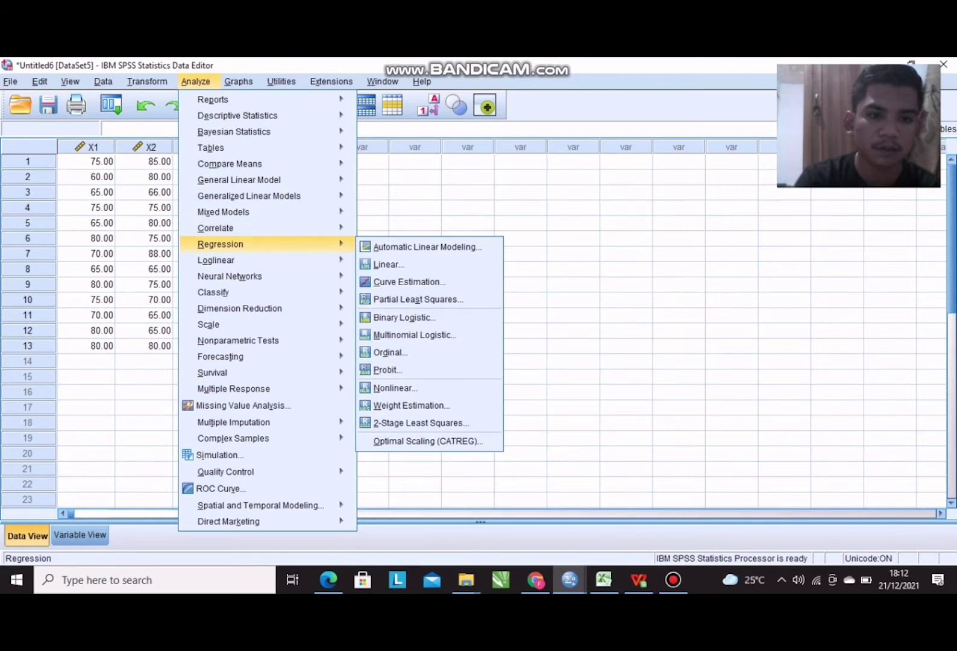
key("Right")
key("Down")
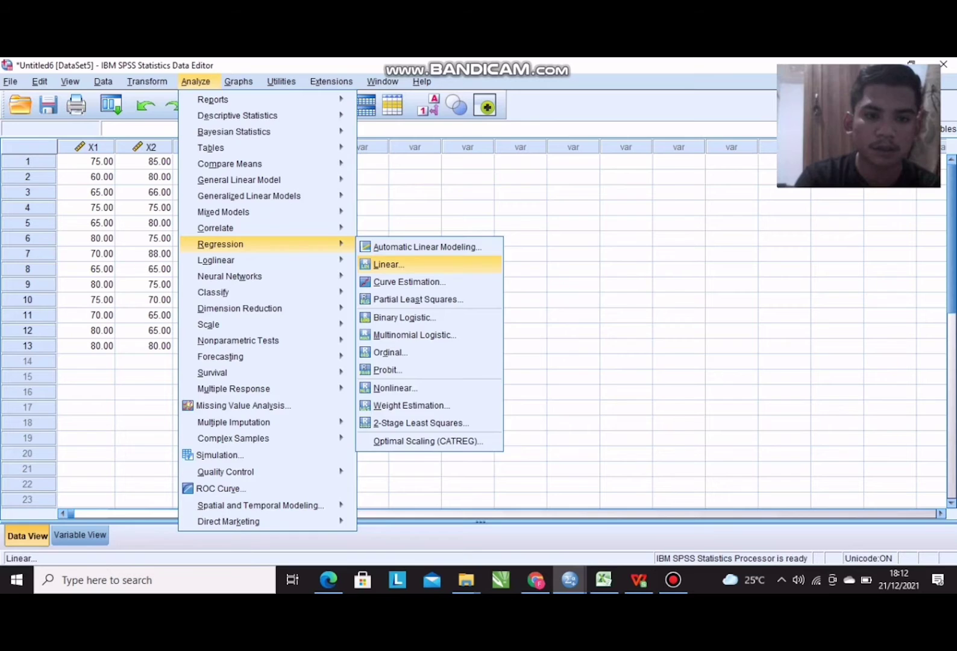
key("Return")
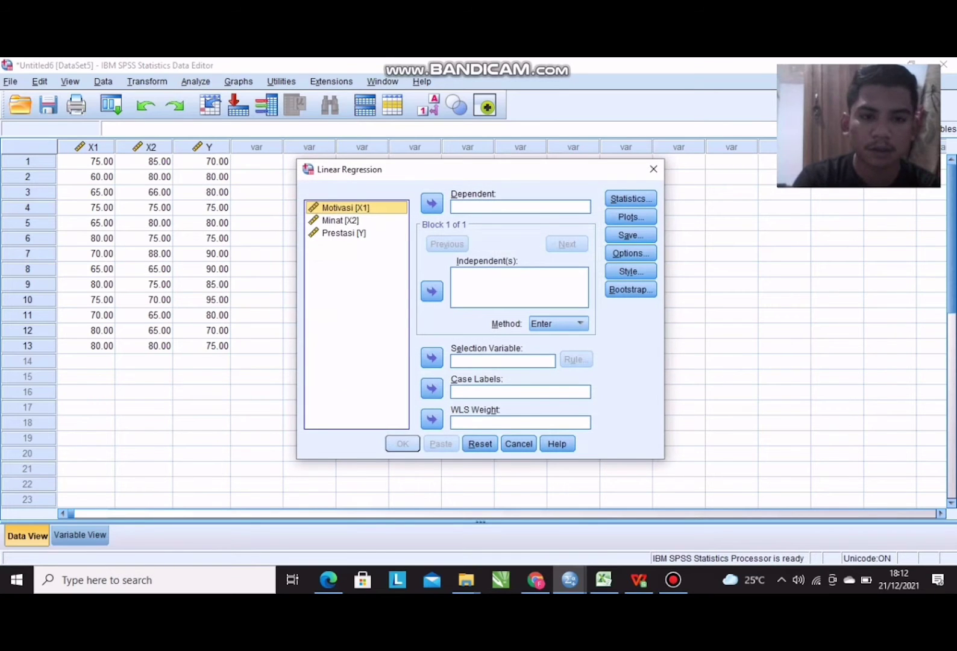
left_click(344, 233)
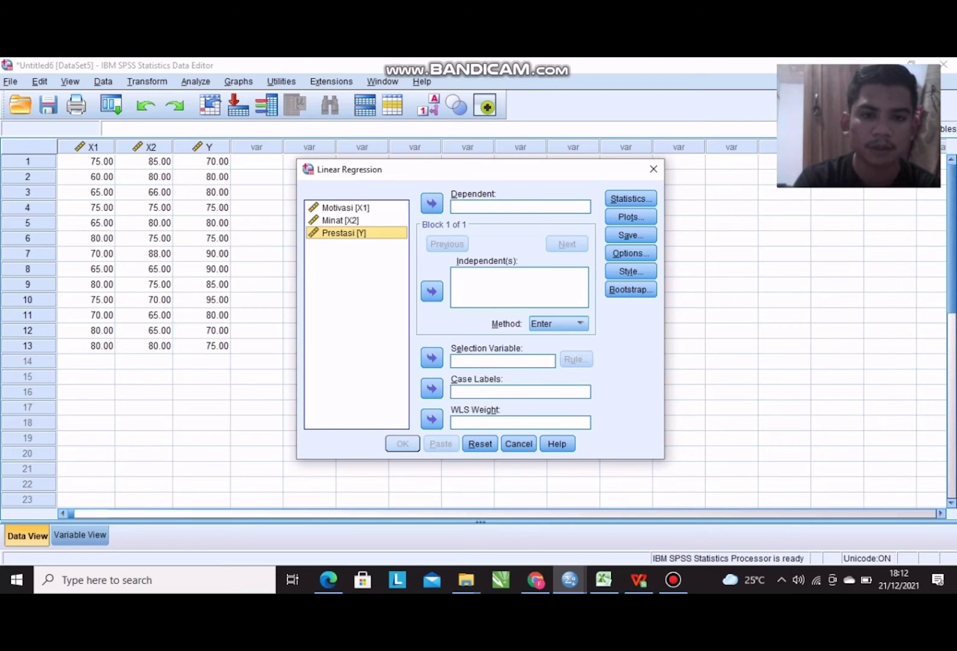
left_click(431, 204)
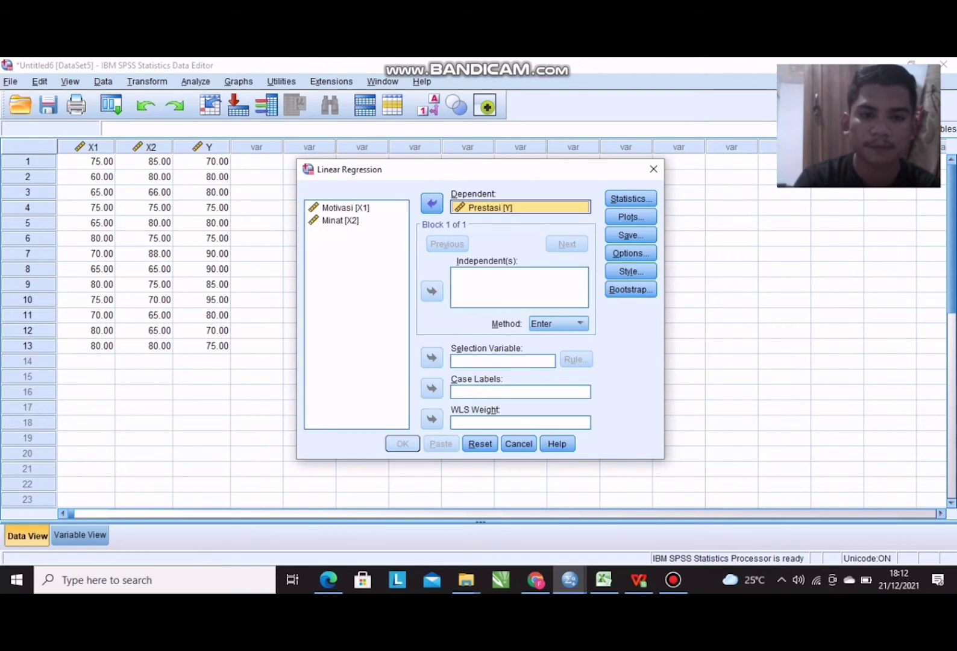
Add Motivasi [X1] and Minat [X2] as the independent variables of the regression.
left_click(345, 208)
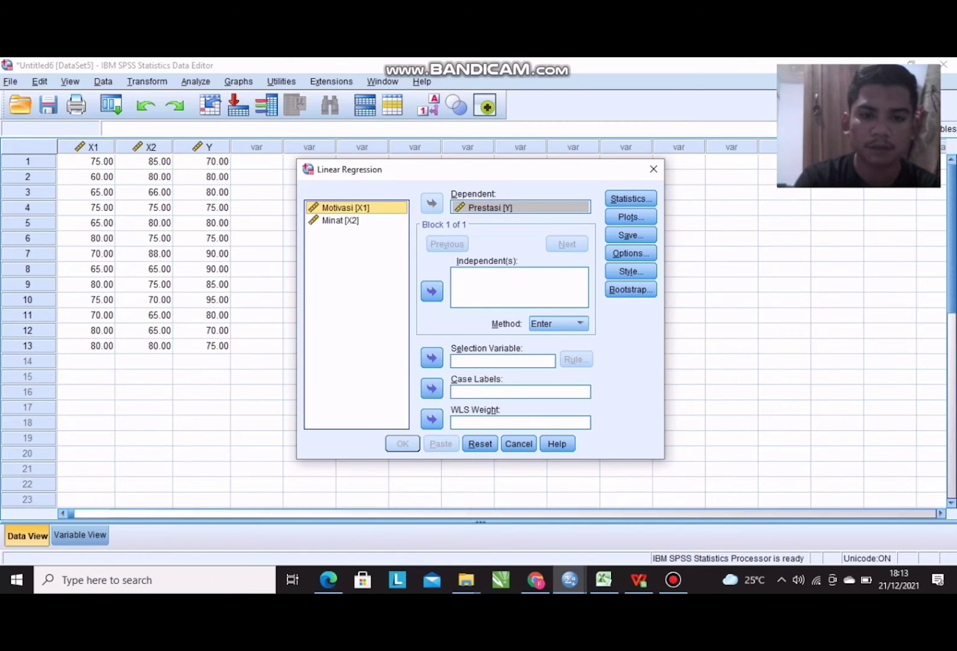
left_click(431, 291)
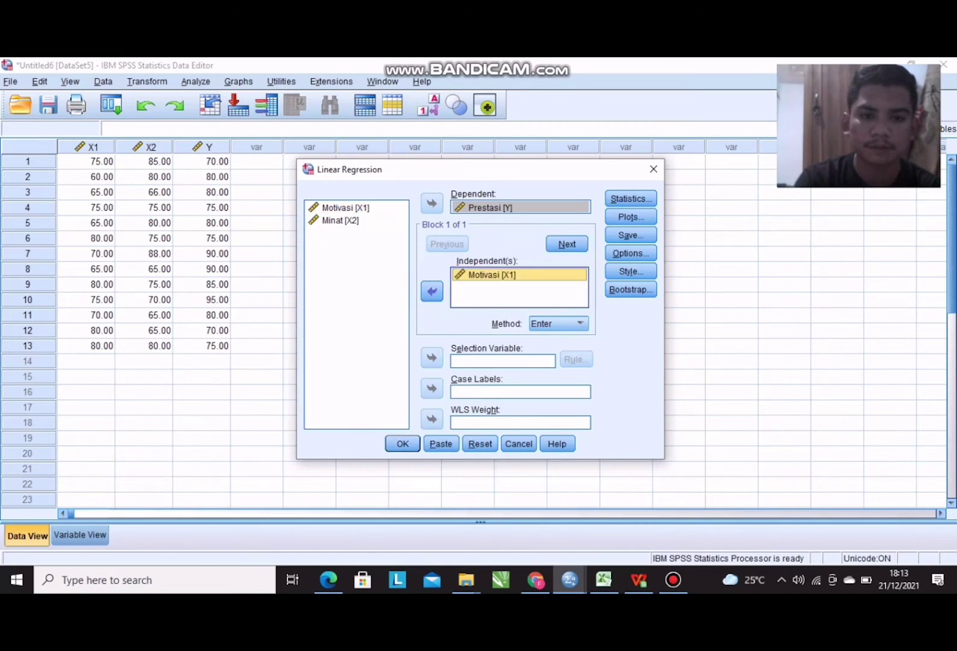
left_click(341, 220)
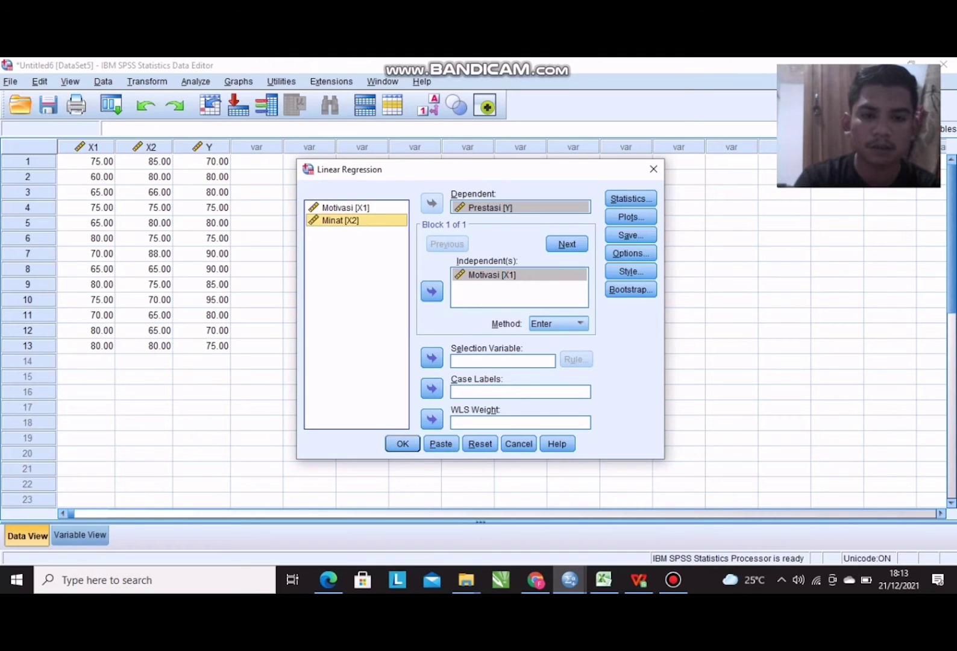
left_click(431, 291)
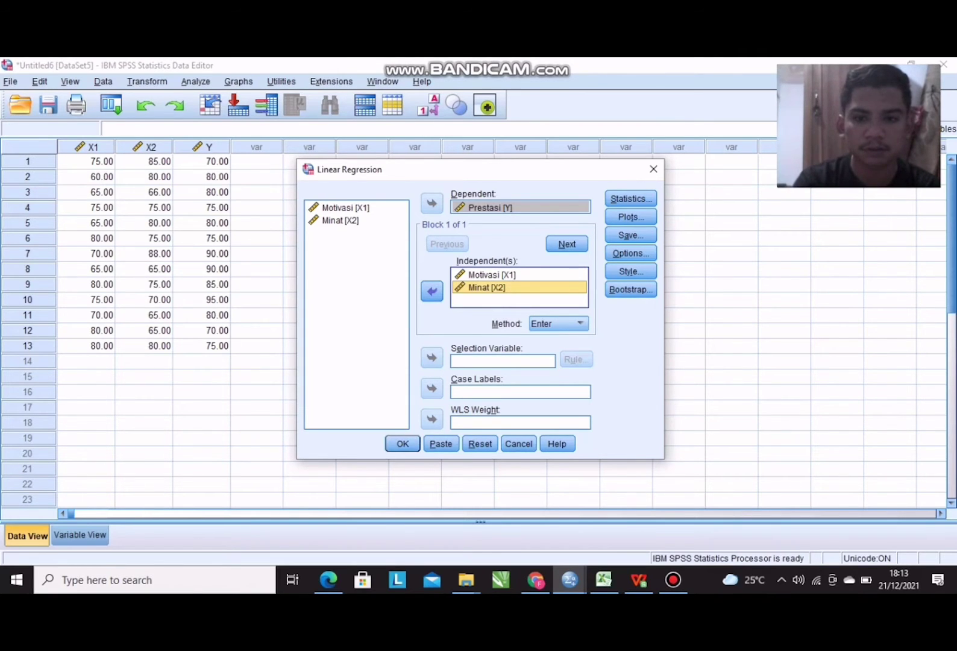
Check the regression's Statistics options, dismiss them without edits, and run the linear regression.
left_click(630, 198)
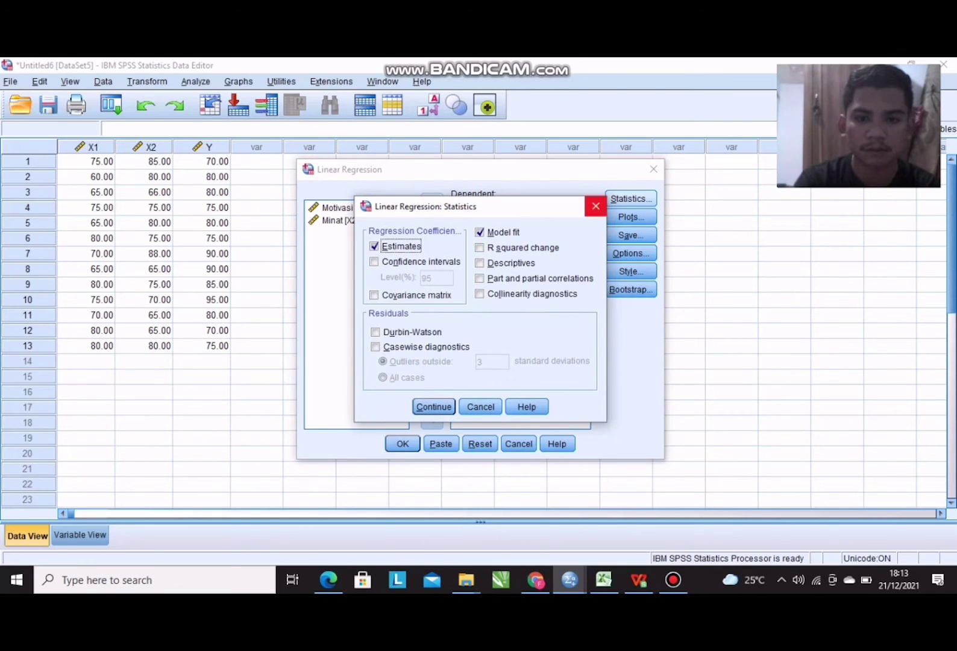
left_click(596, 206)
left_click(403, 444)
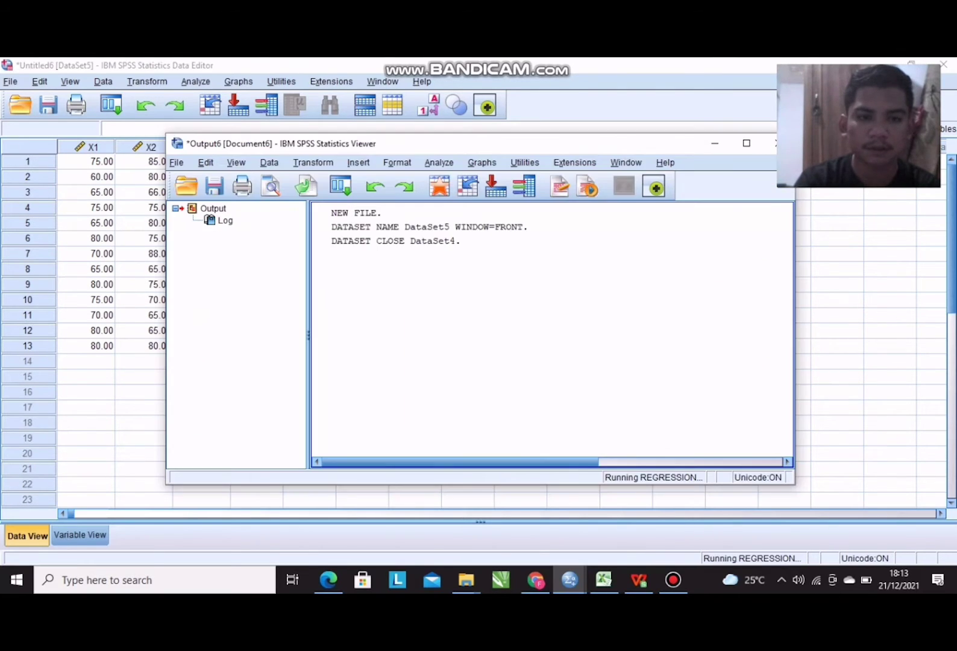
Maximize the output viewer and examine the Variables Entered/Removed, Model Summary, ANOVA and Coefficients tables for Prestasi.
left_click(746, 143)
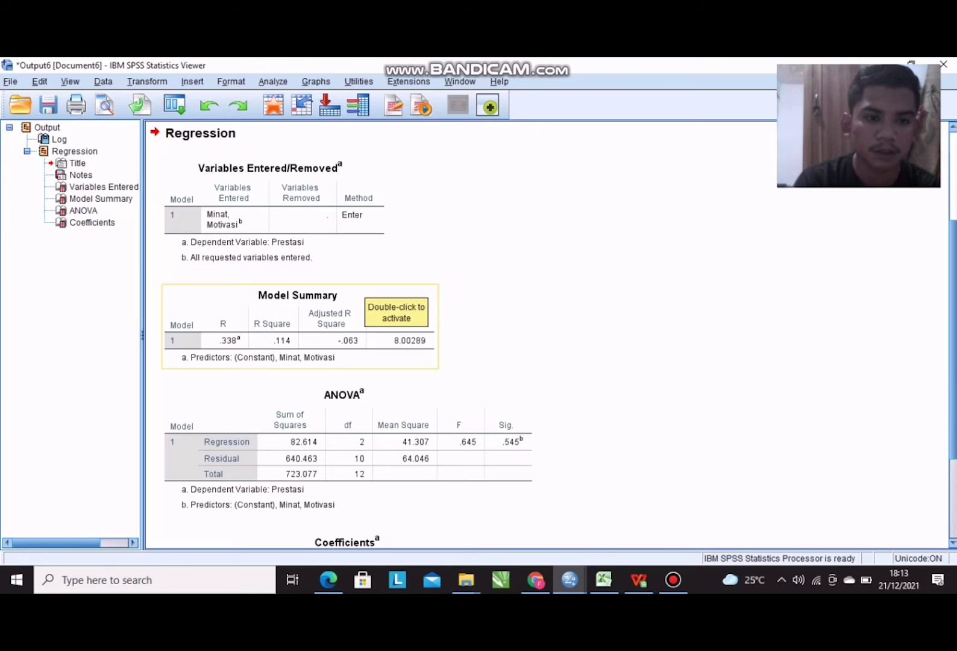
scroll(422, 331, "down", 2)
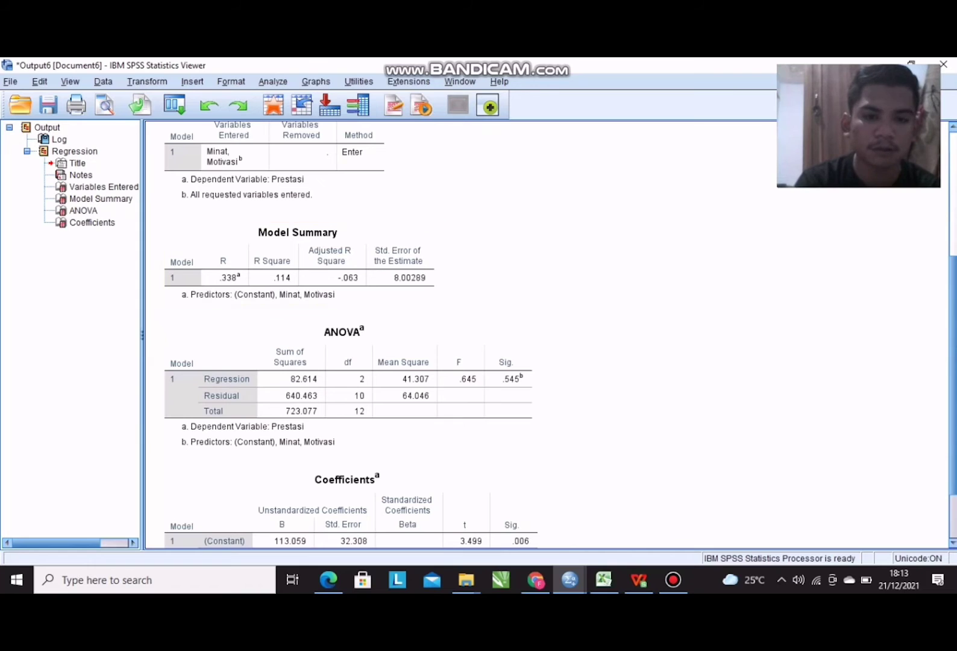
scroll(398, 337, "down", 3)
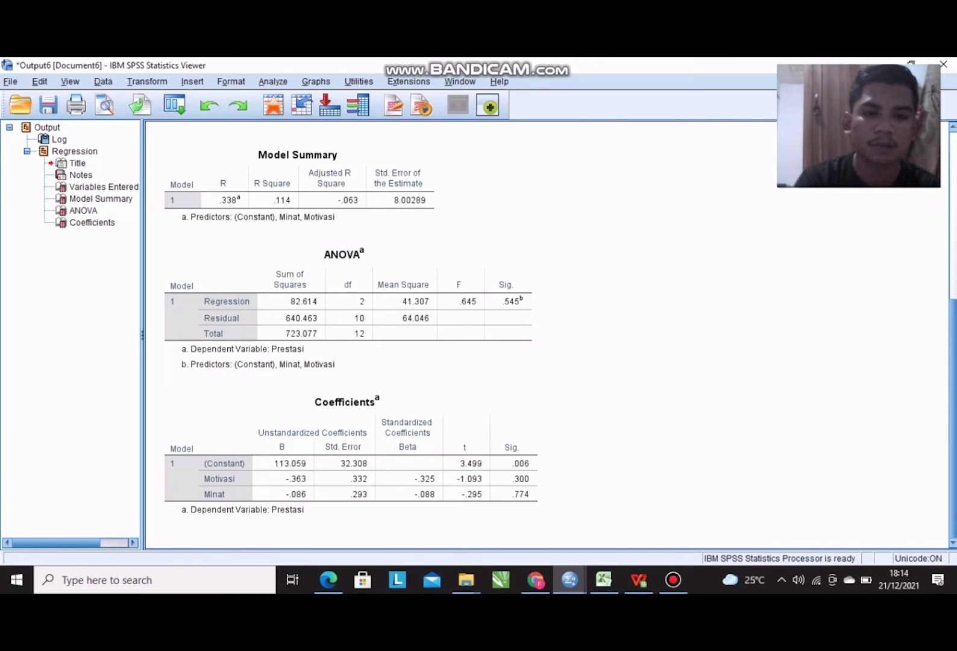
left_click(344, 254)
left_click(78, 162)
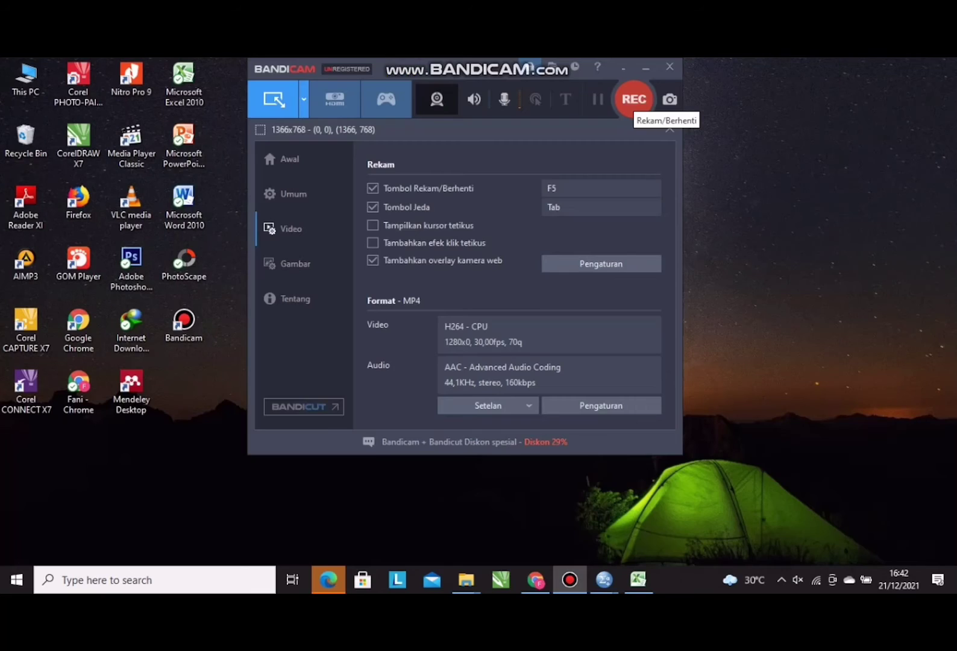
left_click(633, 97)
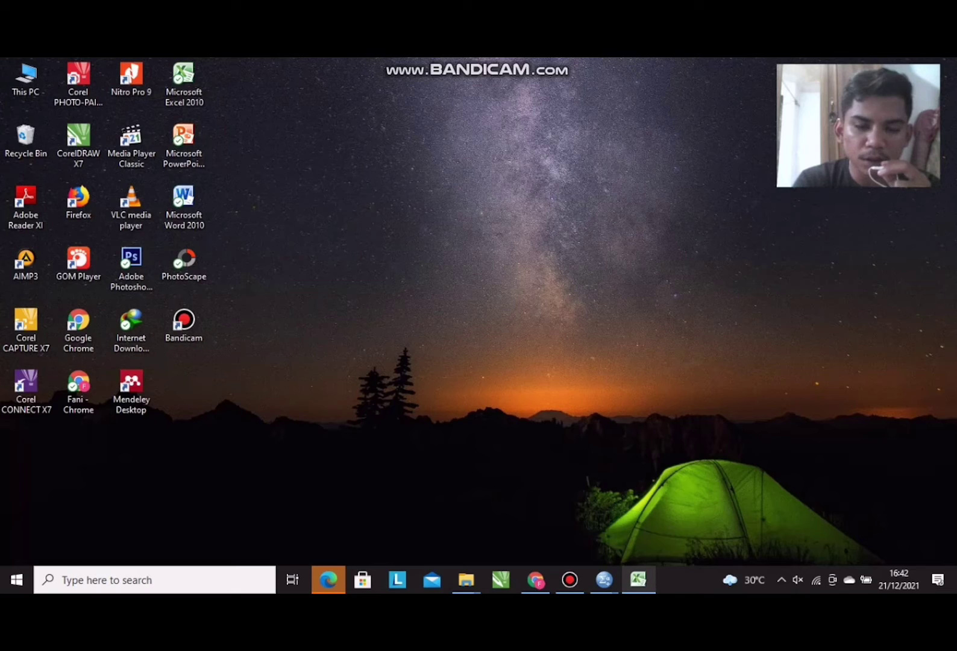
Switch to Excel and review the students' average learning results in D5:D15.
left_click(638, 580)
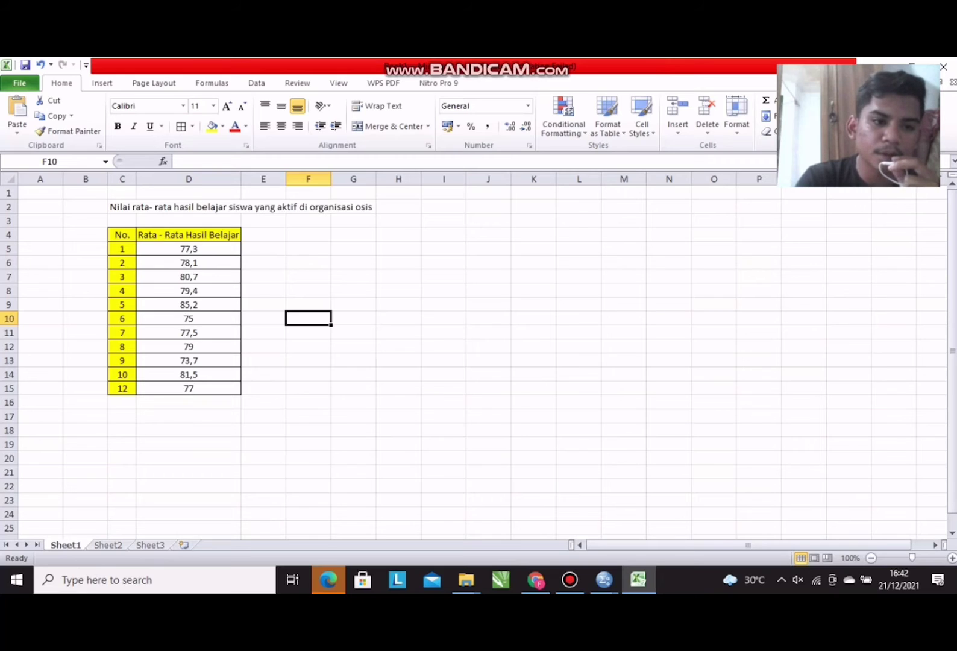
left_click_drag(189, 248, 189, 388)
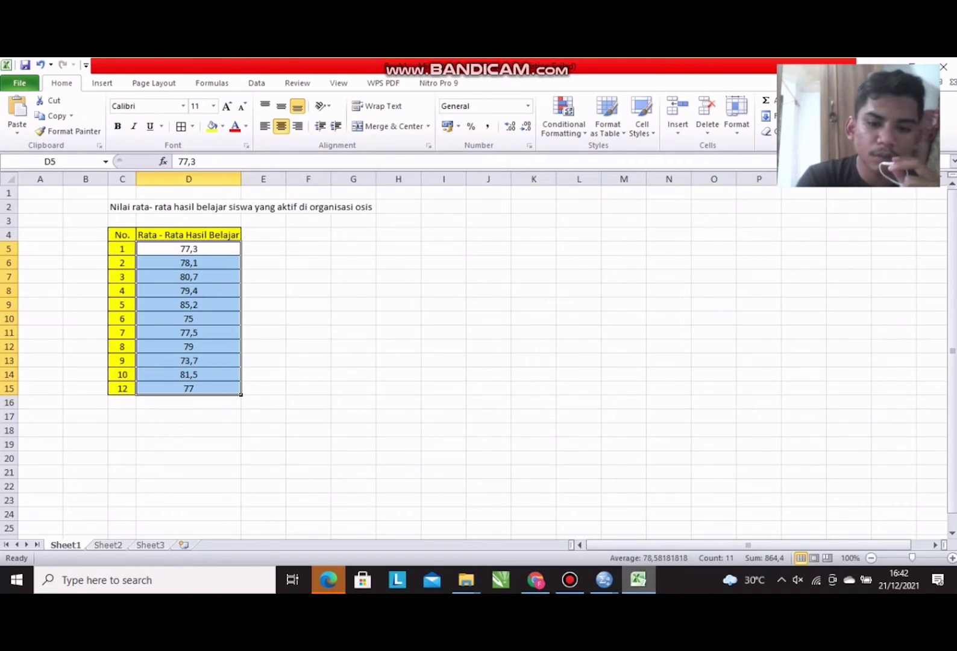
Switch to the SPSS Data Editor and define the variable with the name Hasil and the label Hasil belajar.
mouse_move(603, 579)
left_click(680, 519)
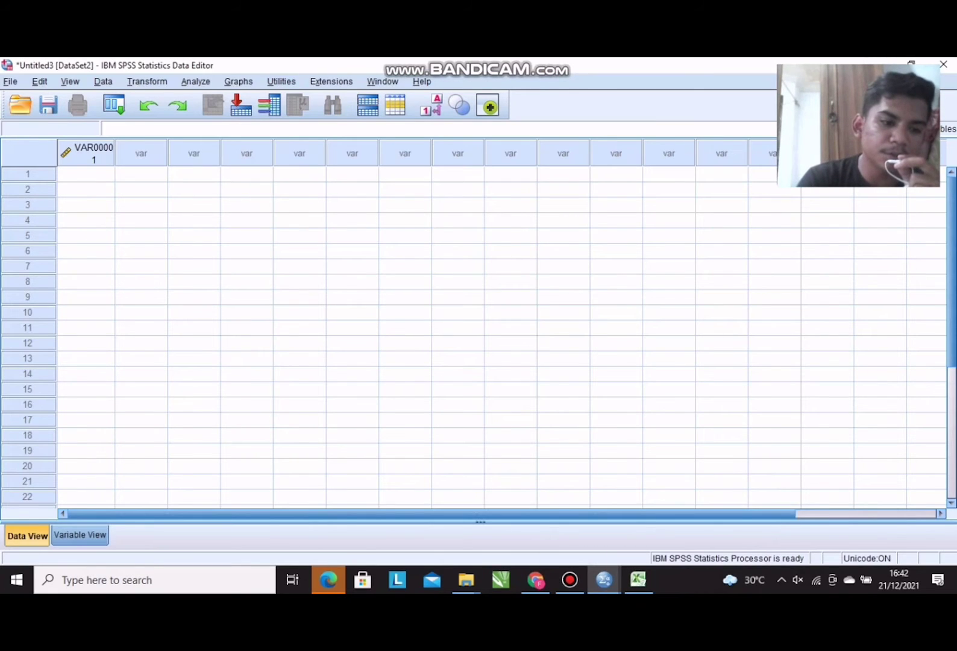
key("ctrl+t")
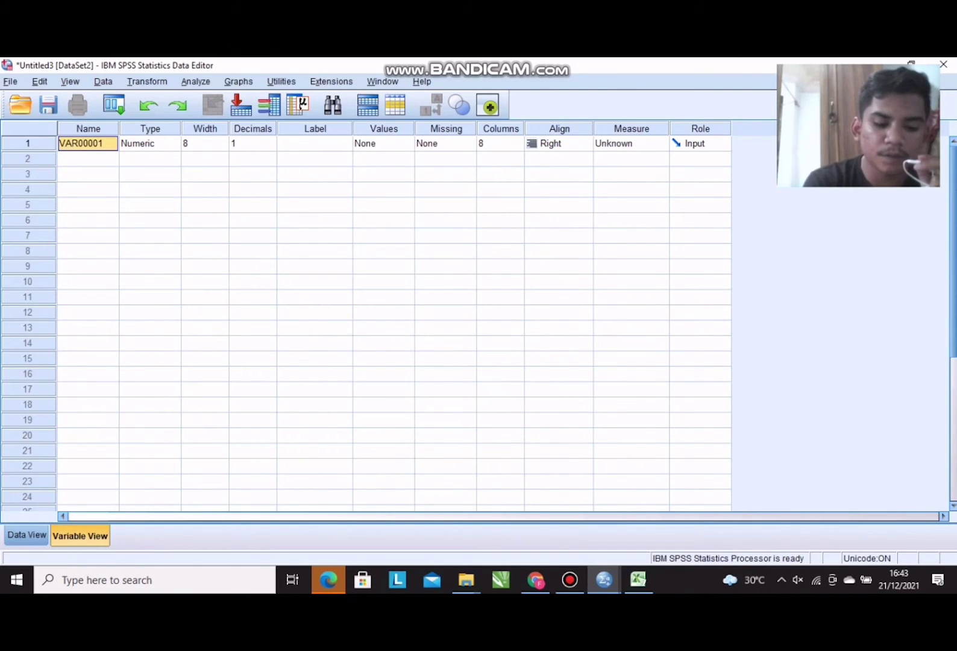
type("Hasil")
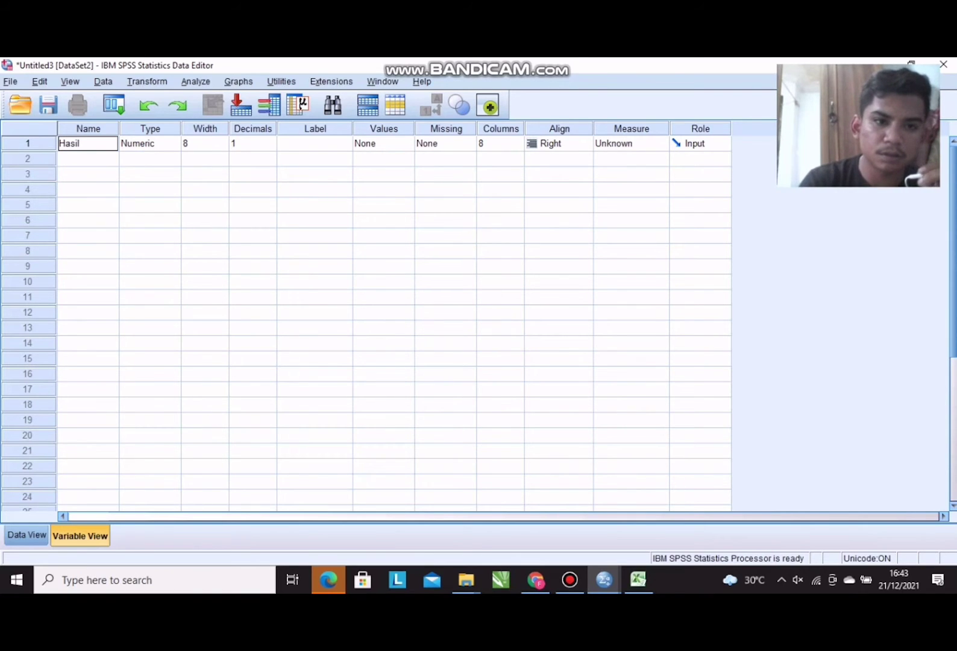
left_click(315, 143)
type("H")
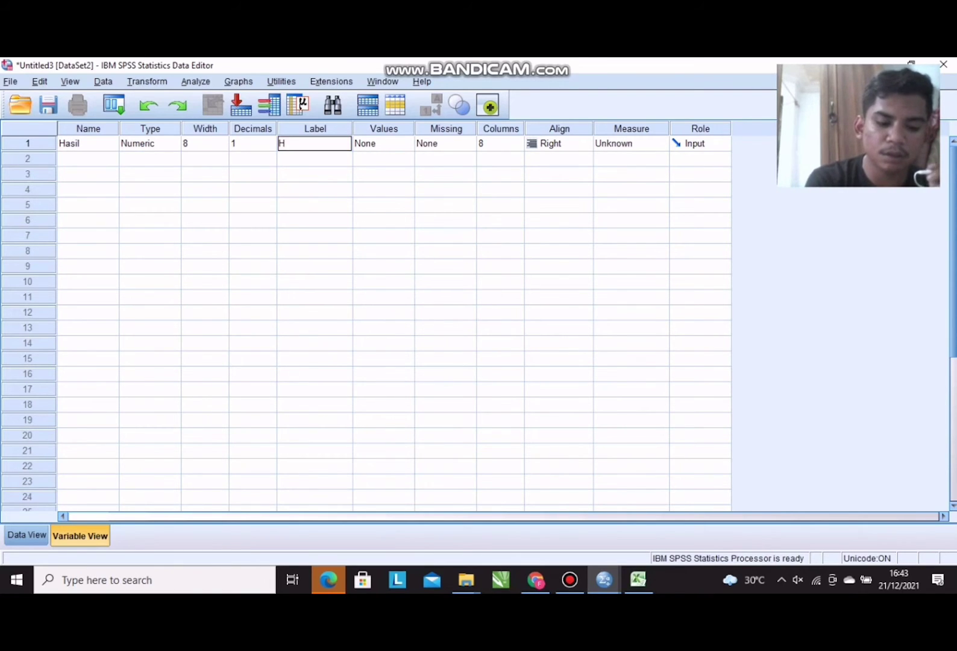
type("asil belajar")
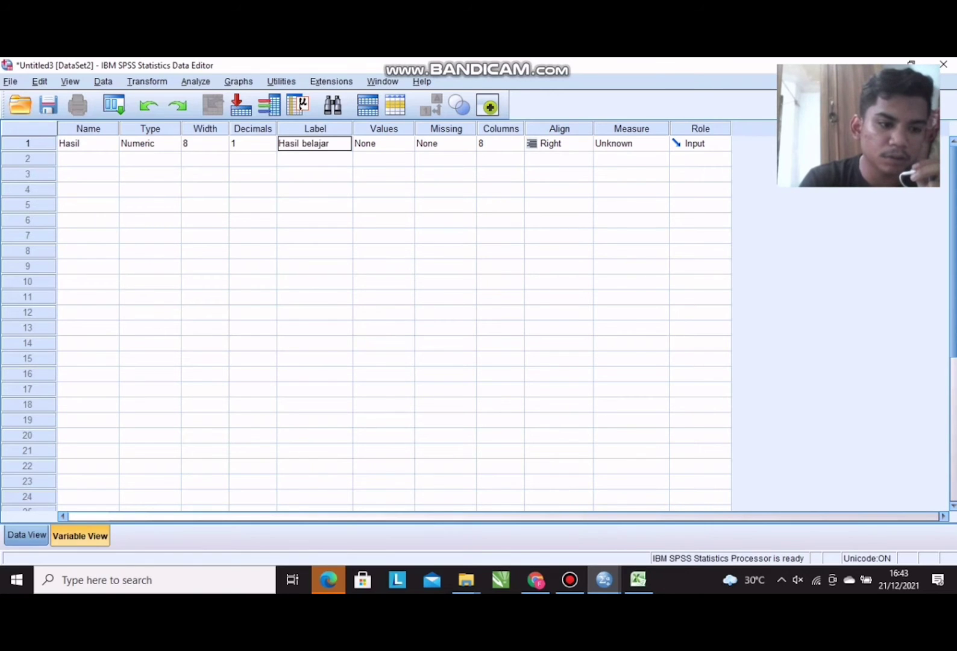
Copy the average learning results in D5:D15 from the Excel sheet.
left_click(26, 535)
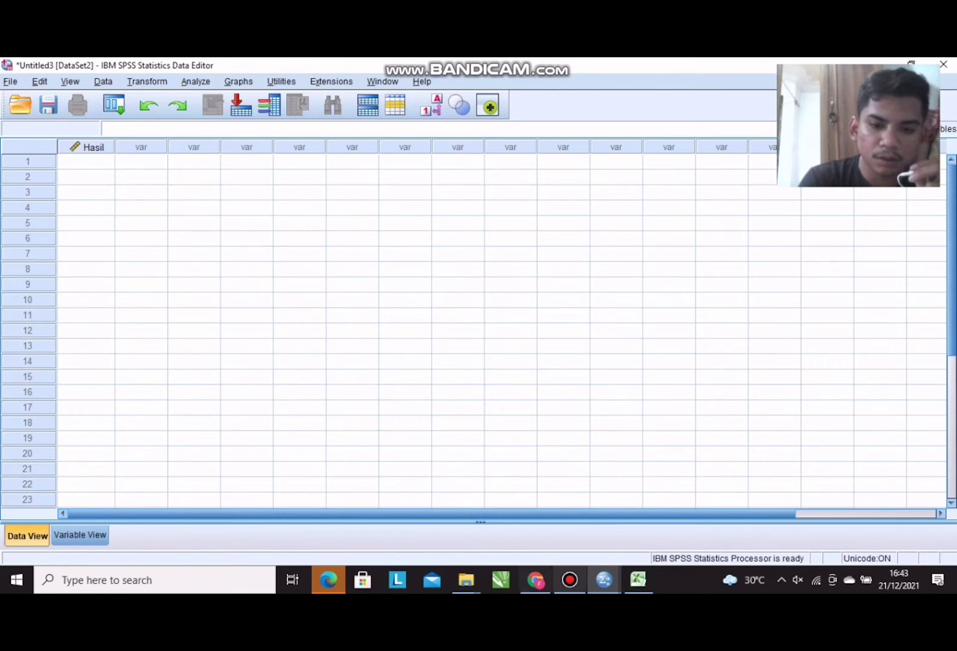
left_click(638, 580)
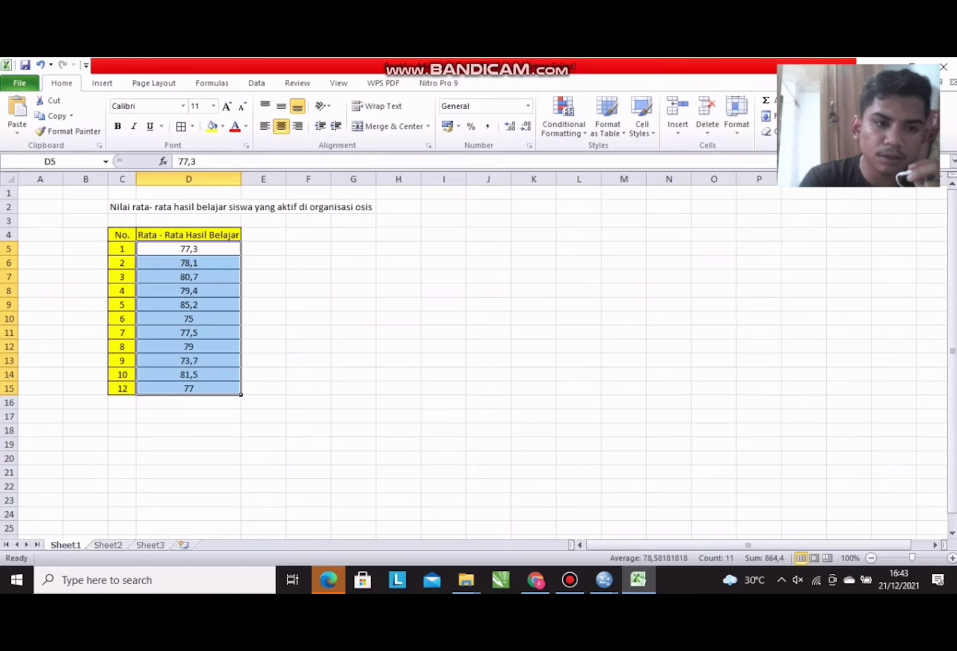
left_click_drag(189, 249, 189, 388)
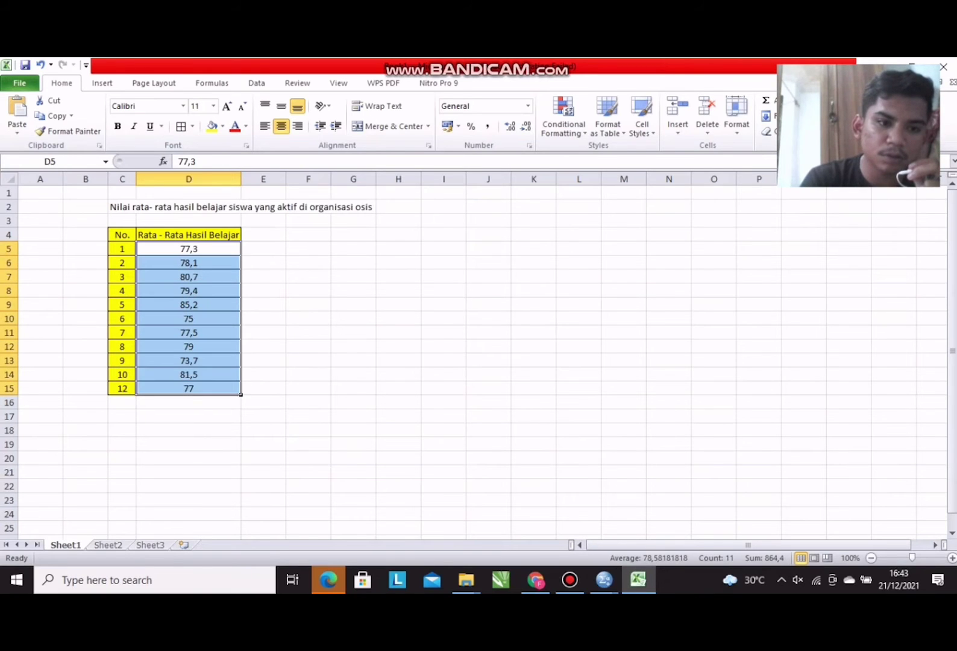
right_click(188, 277)
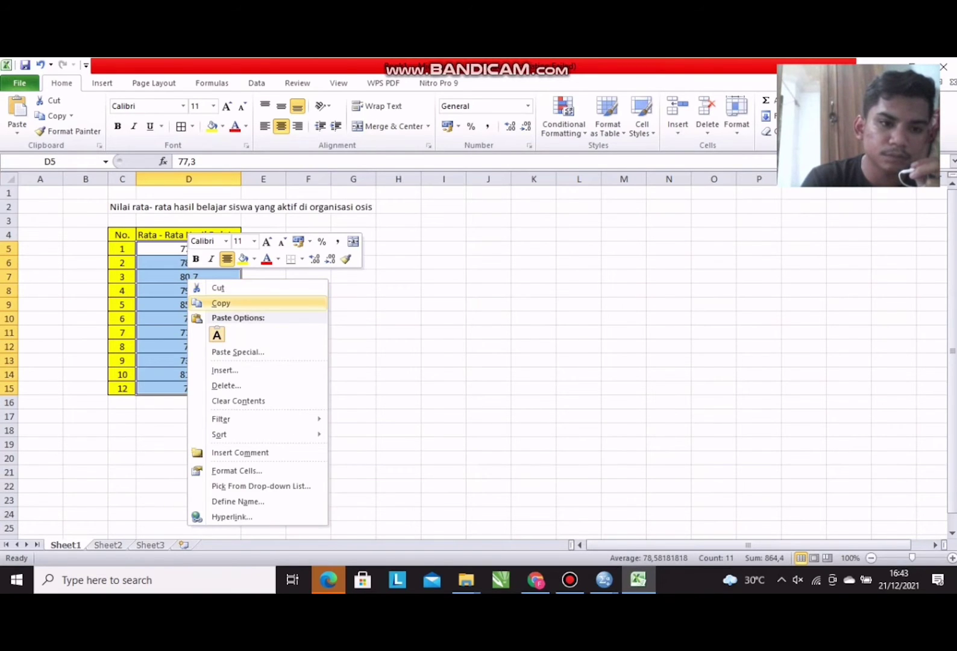
left_click(220, 303)
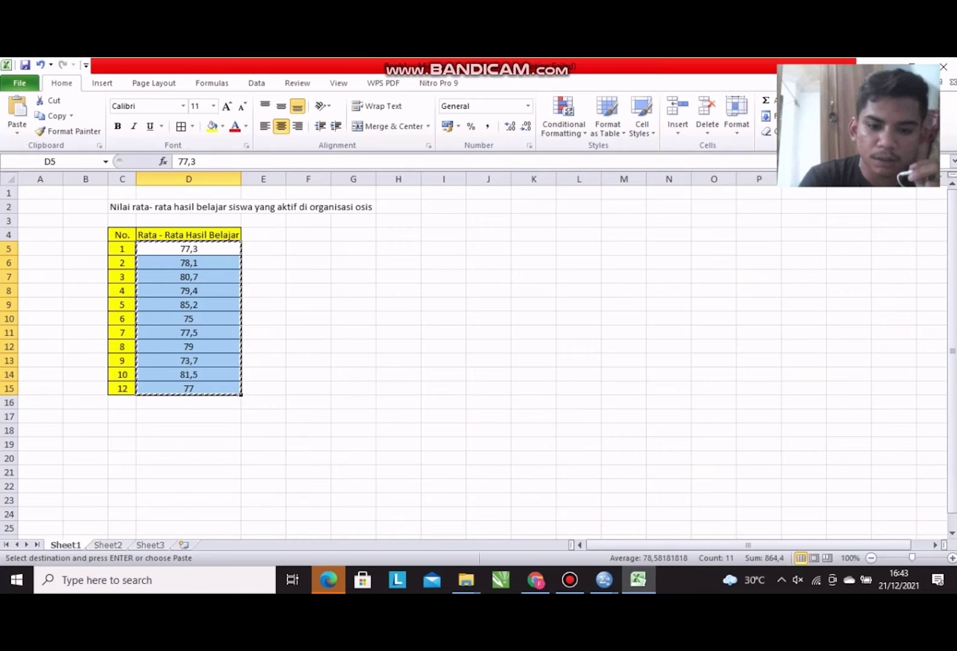
Paste the copied results into the Hasil column of the SPSS data set, starting at row 1.
left_click(603, 580)
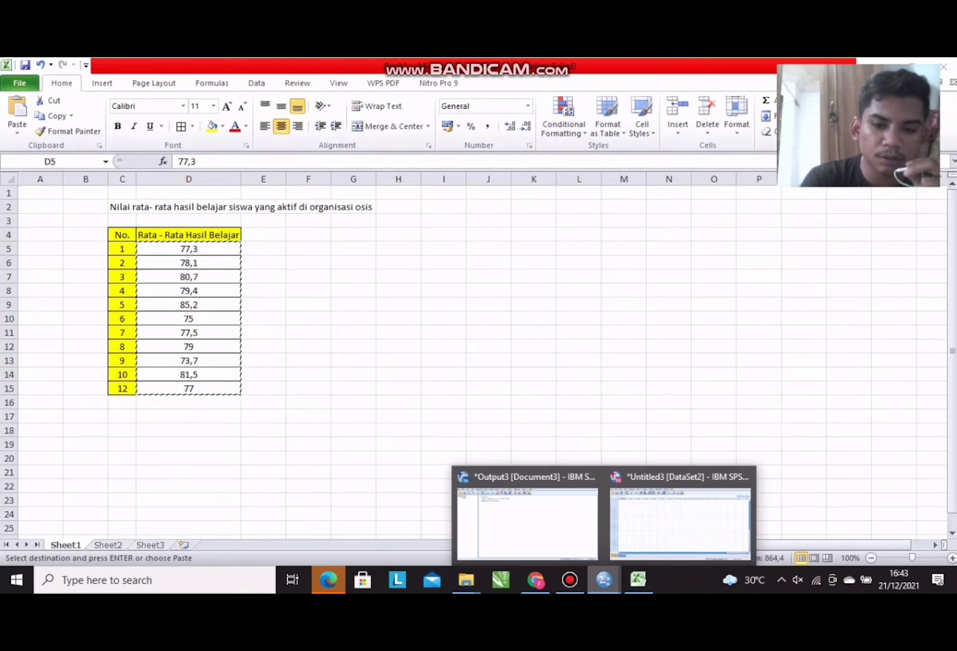
left_click(679, 519)
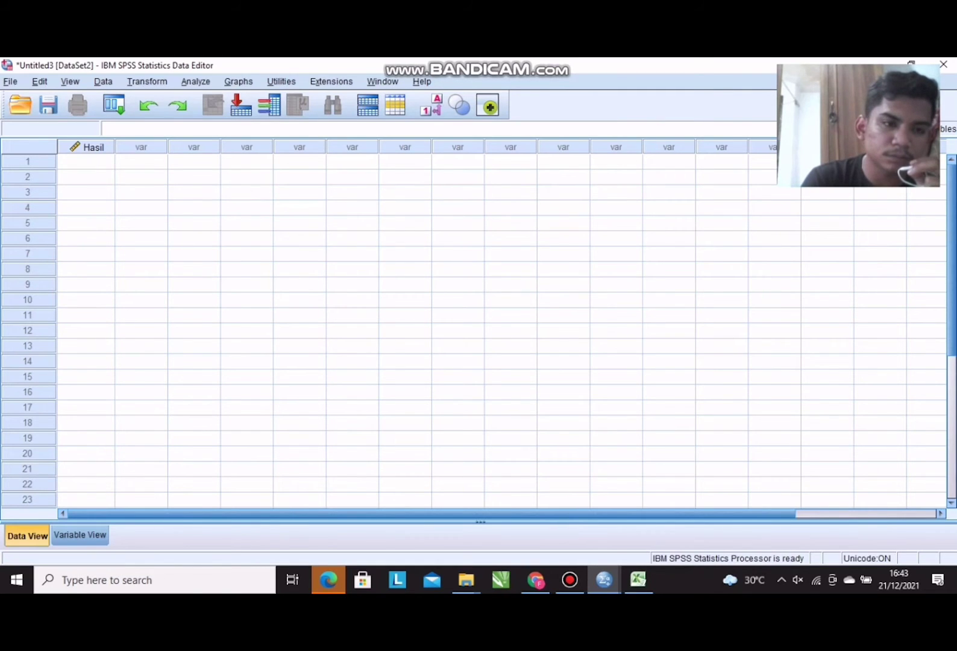
right_click(96, 161)
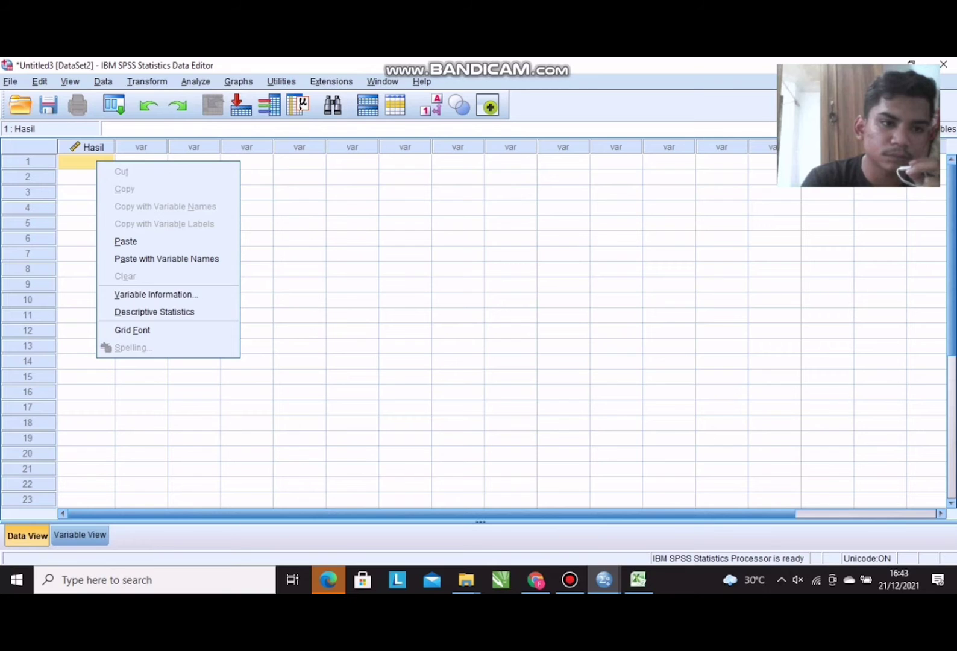
left_click(126, 241)
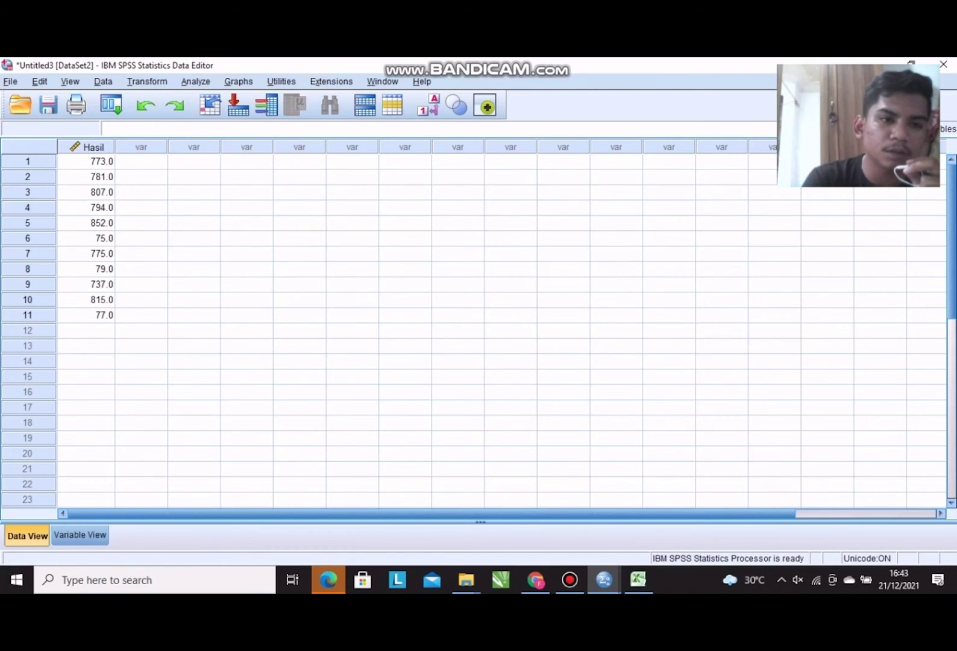
Start a One-Sample T Test from Compare Means and add Hasil belajar [Hasil] as the test variable.
key("alt+a")
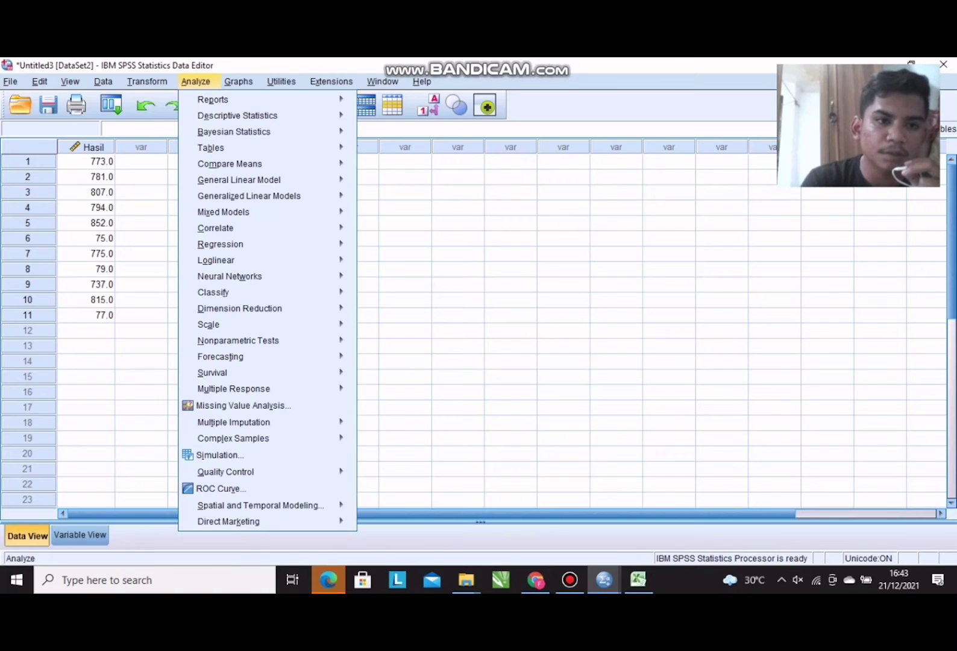
key("Down")
key("Down")
key("Down")
key("Down")
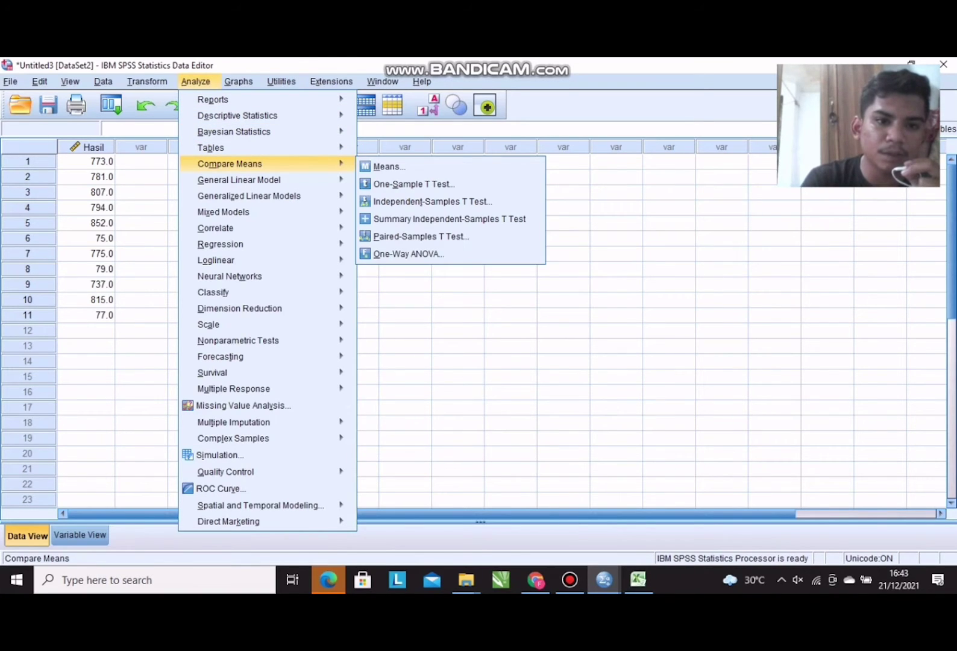
key("Right")
key("Down")
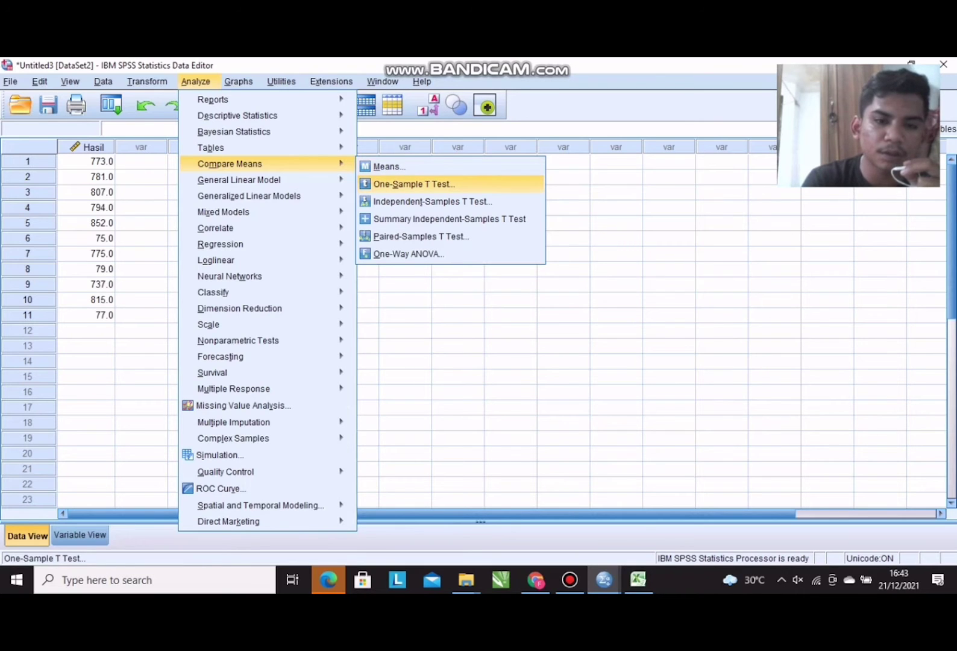
key("Return")
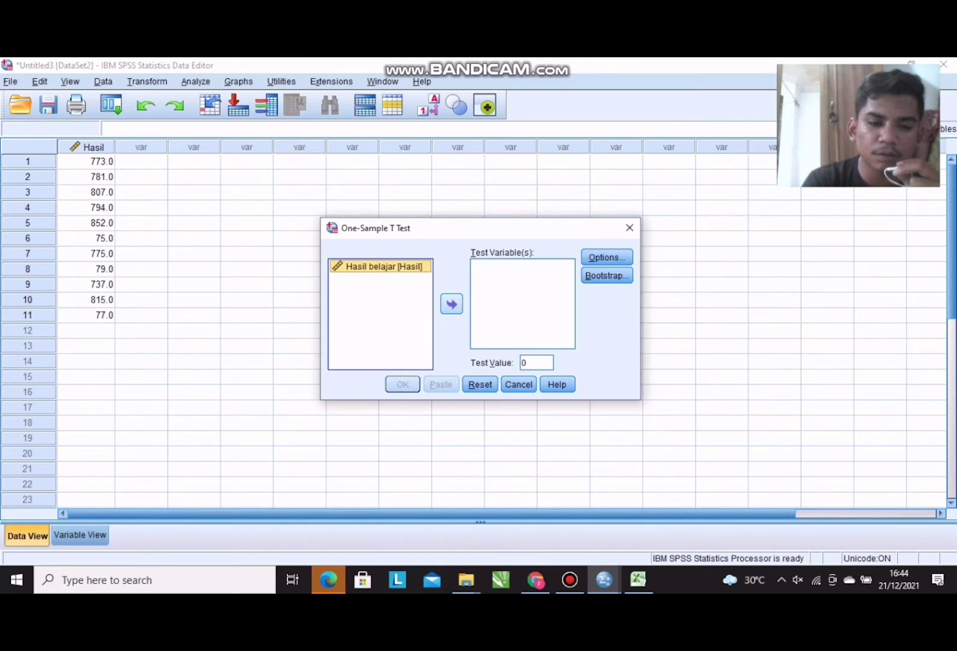
left_click(451, 304)
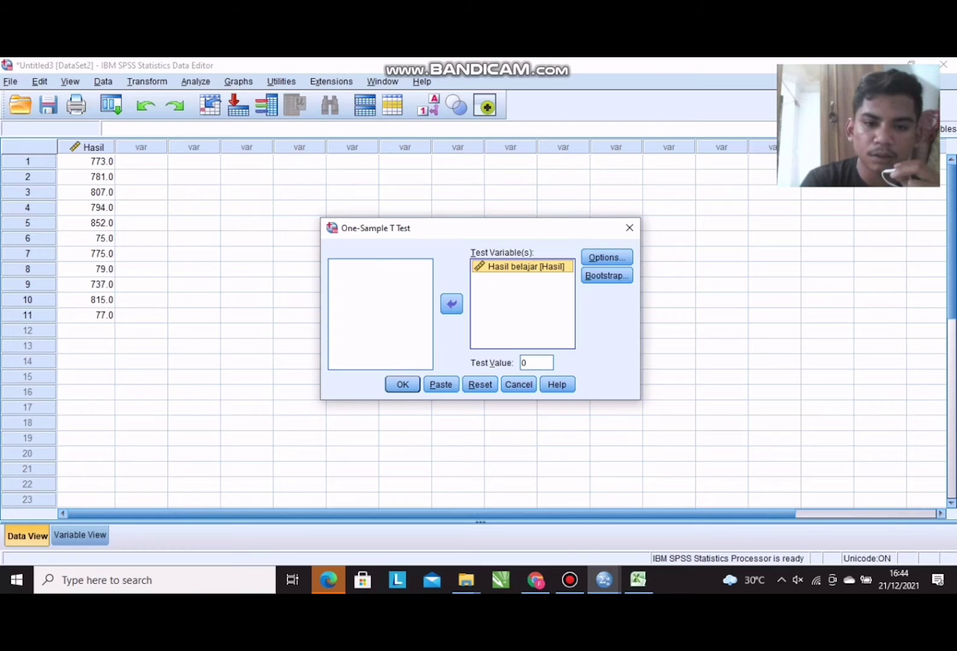
Set the test value to 75 and run the One-Sample T Test.
left_click(536, 363)
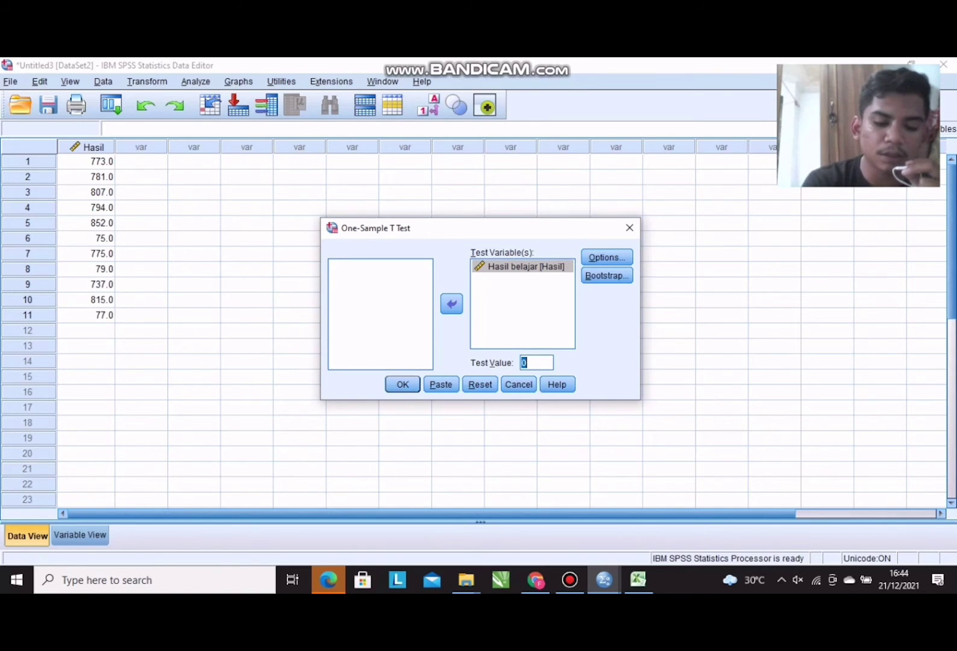
type("075")
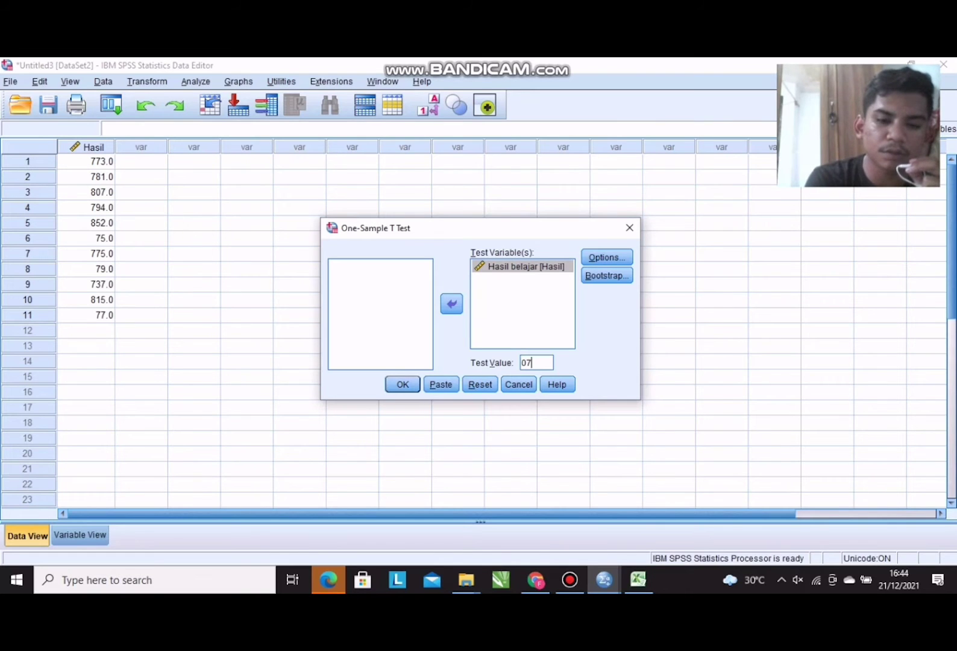
key("BackSpace")
key("BackSpace")
key("BackSpace")
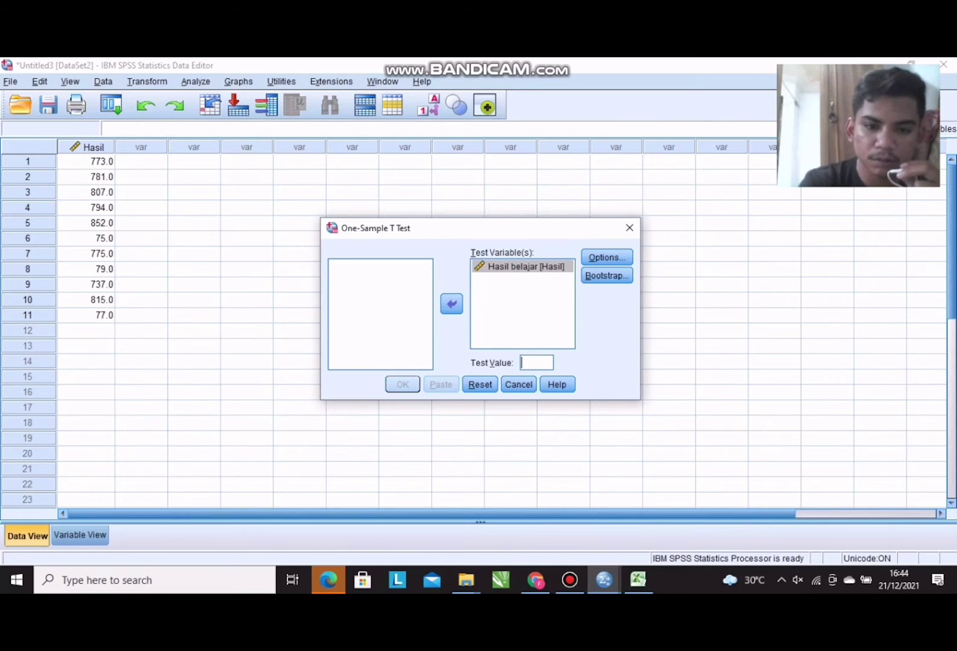
type("75")
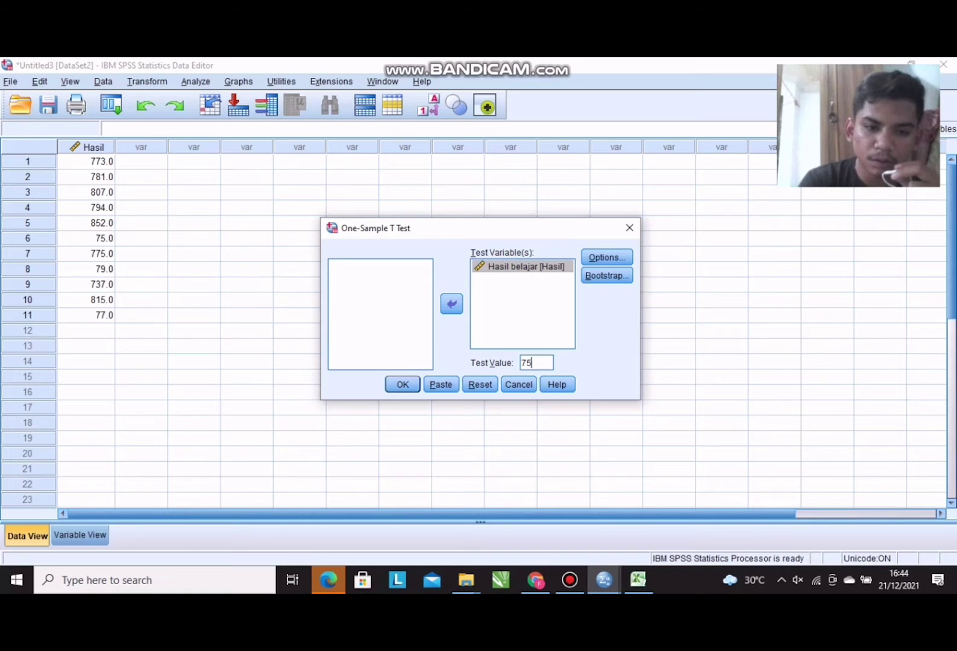
left_click(403, 384)
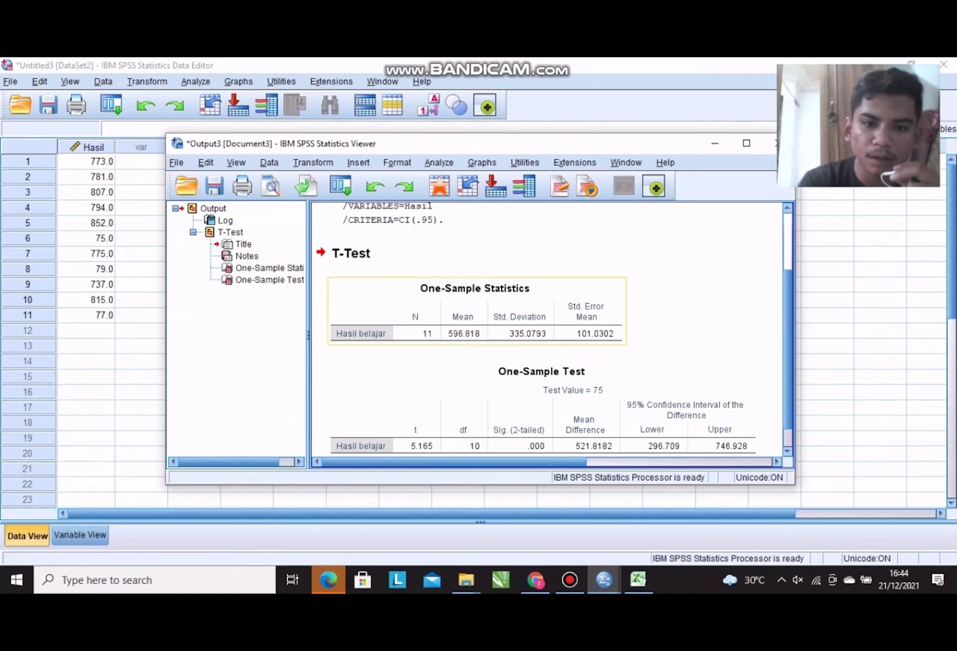
Maximize the output viewer and examine the One-Sample Statistics and One-Sample Test tables for Hasil belajar.
key("super+Up")
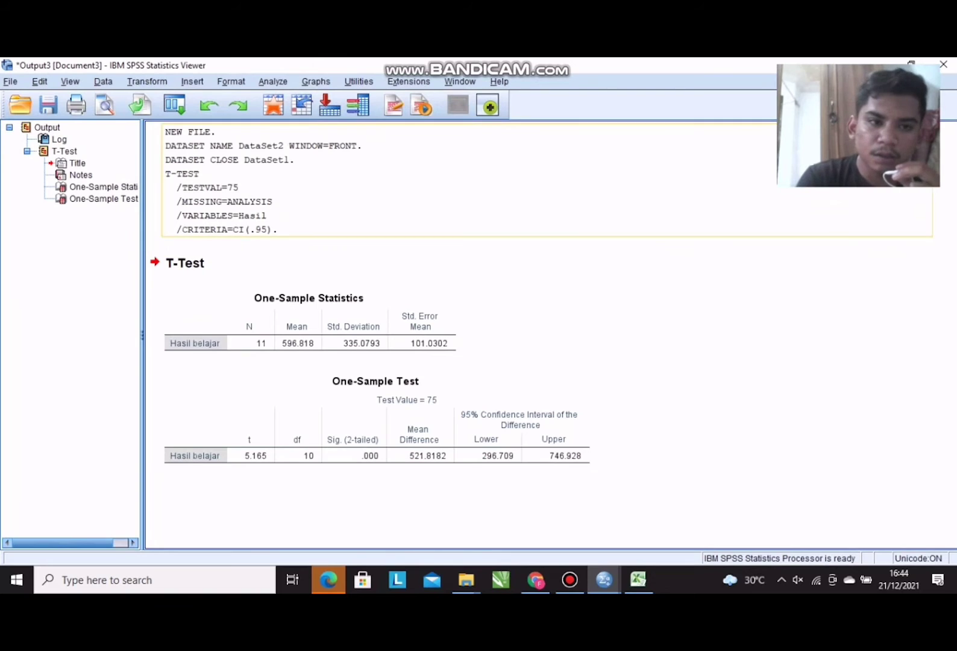
left_click(185, 262)
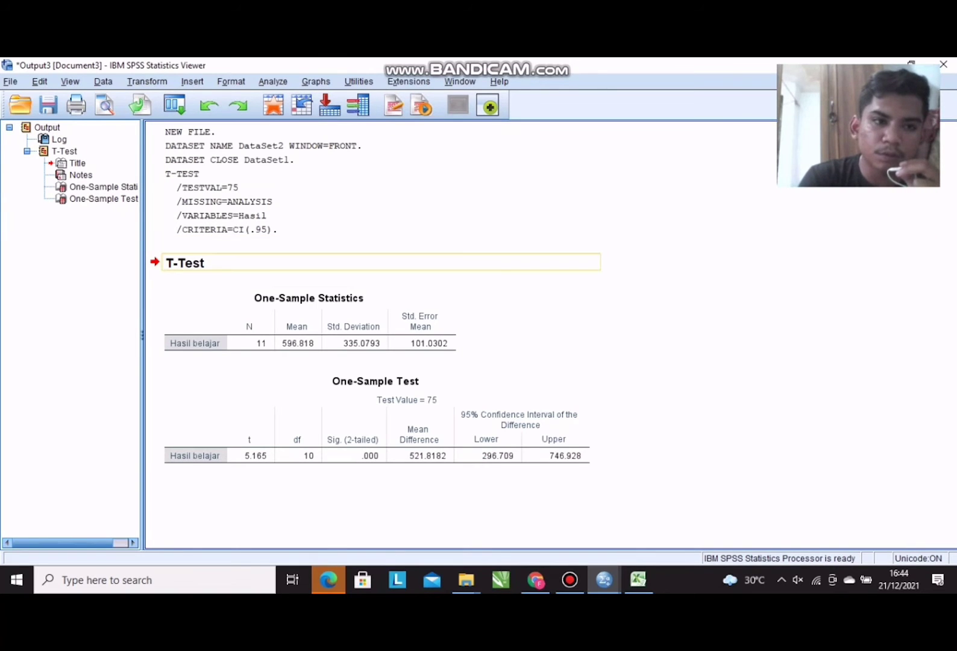
left_click(211, 294)
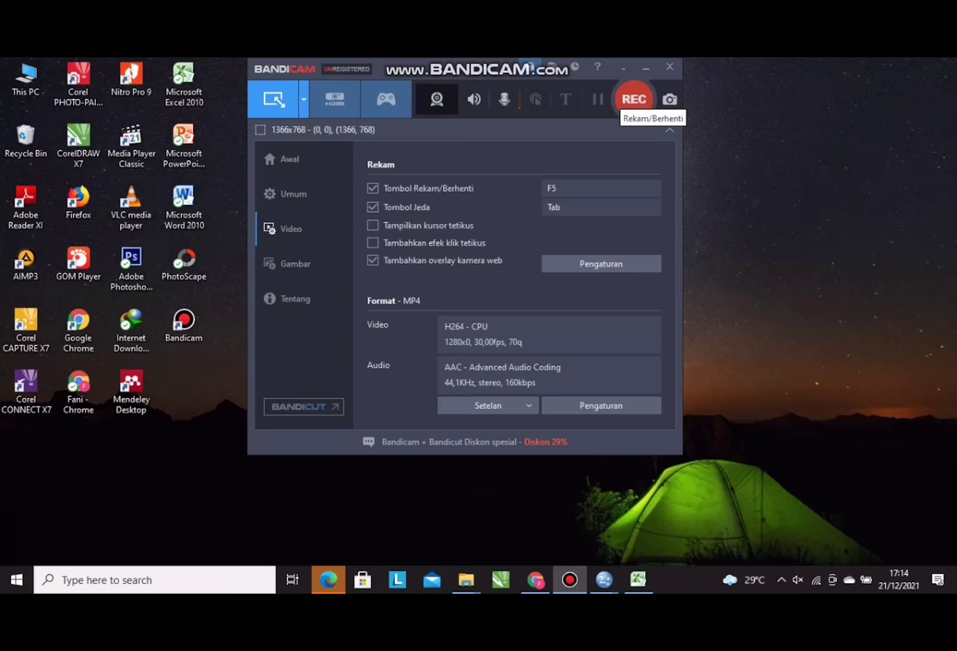
left_click(633, 99)
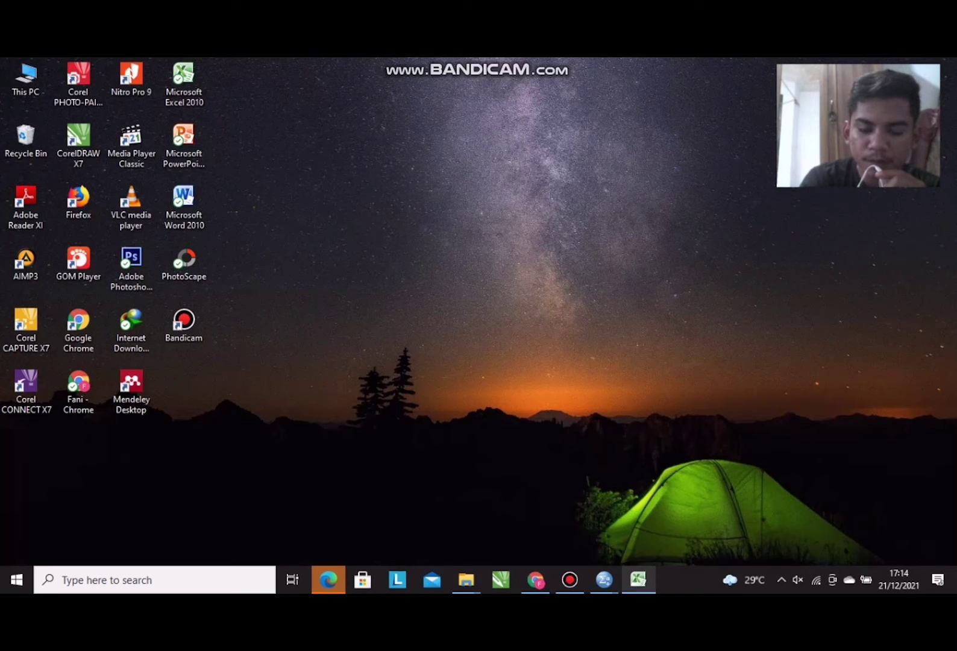
Switch to Excel and review the Hasil Belajar Matematika scores and group codes for Kelas A and Kelas B.
left_click(638, 579)
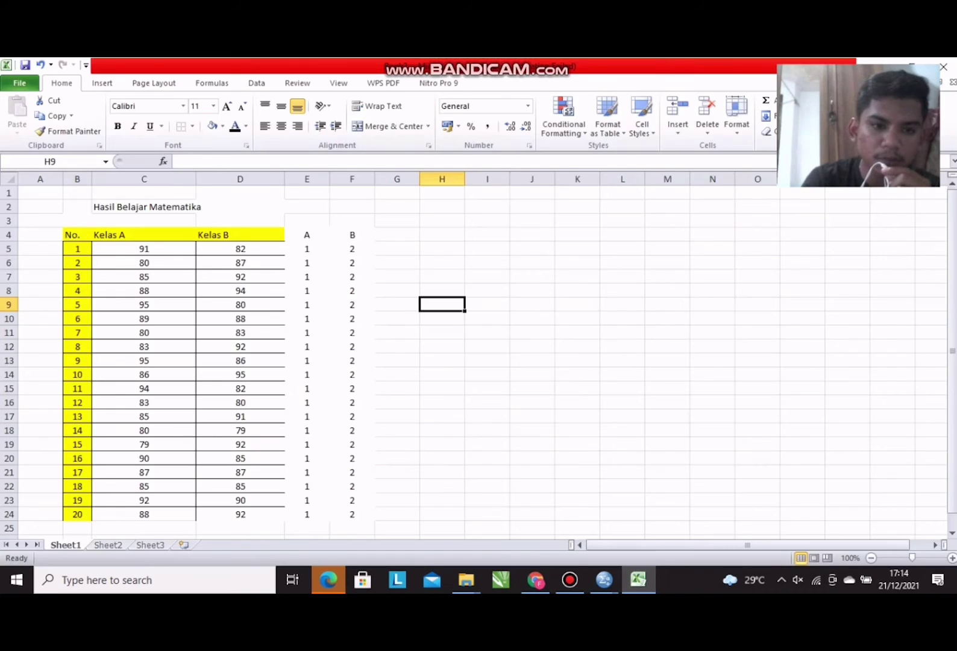
scroll(476, 356, "down", 1)
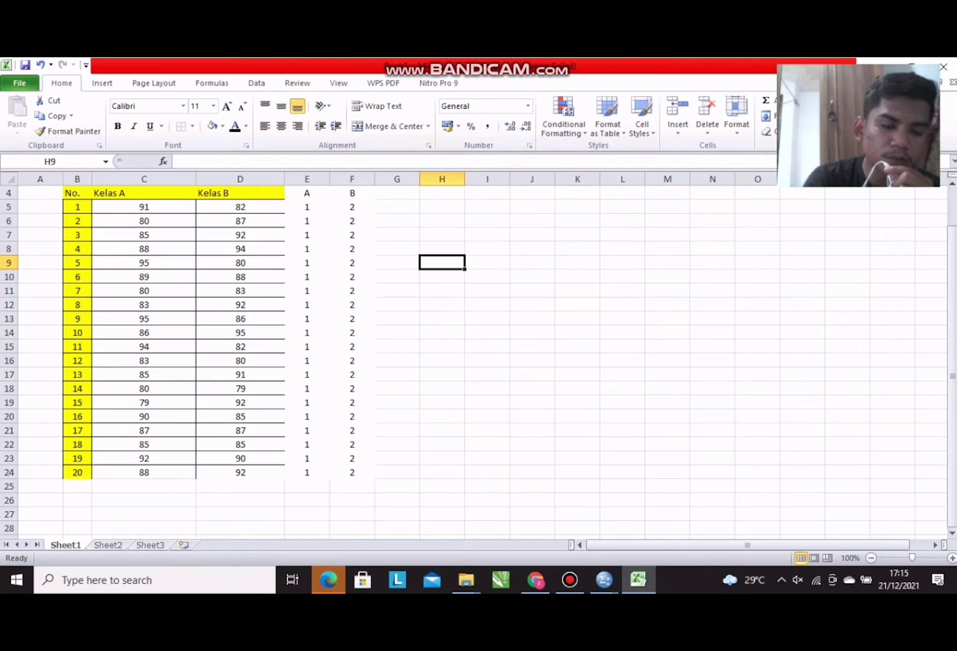
scroll(476, 356, "up", 1)
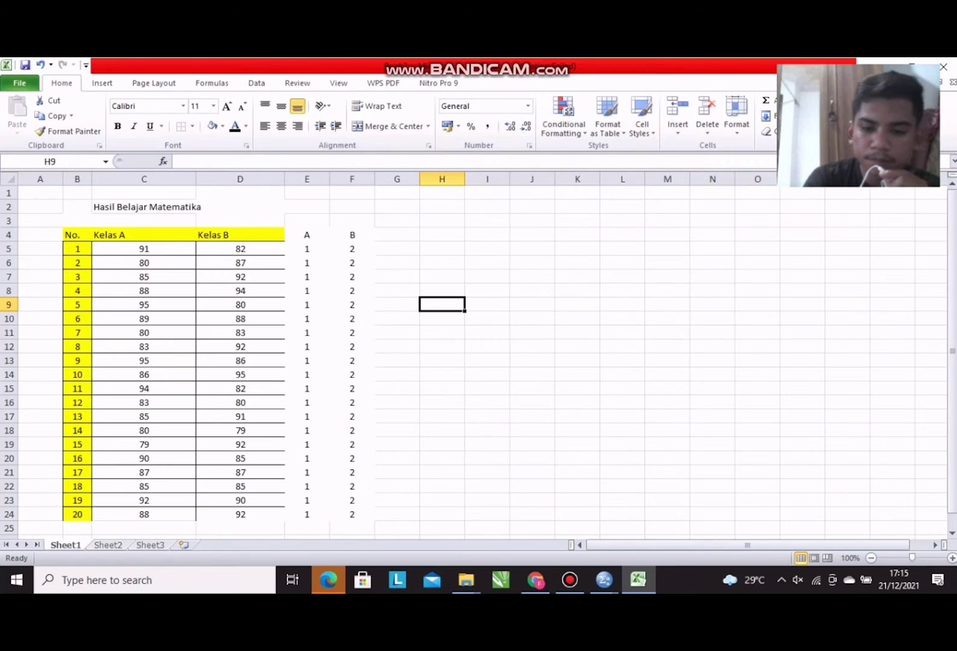
Switch to the blank SPSS dataset and define two variables named Hasil and Kelas.
left_click(604, 580)
left_click(530, 512)
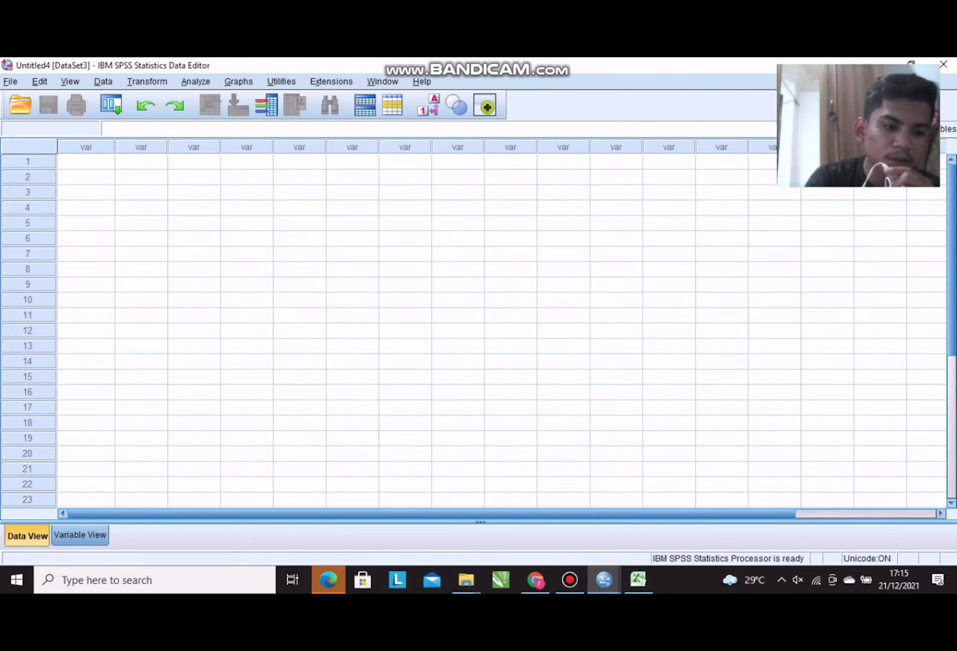
left_click(80, 534)
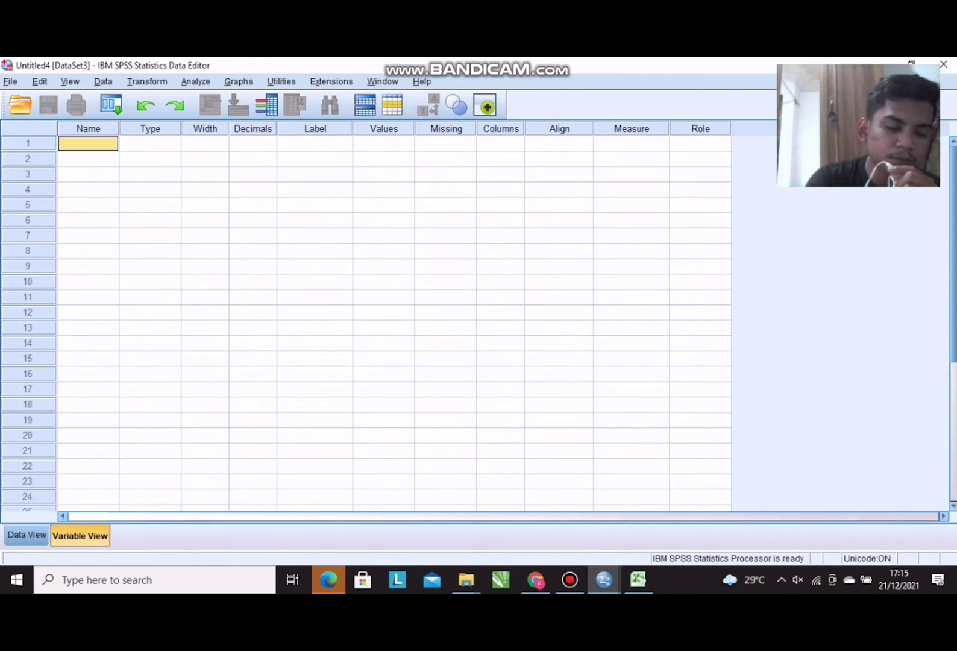
type("Hasil")
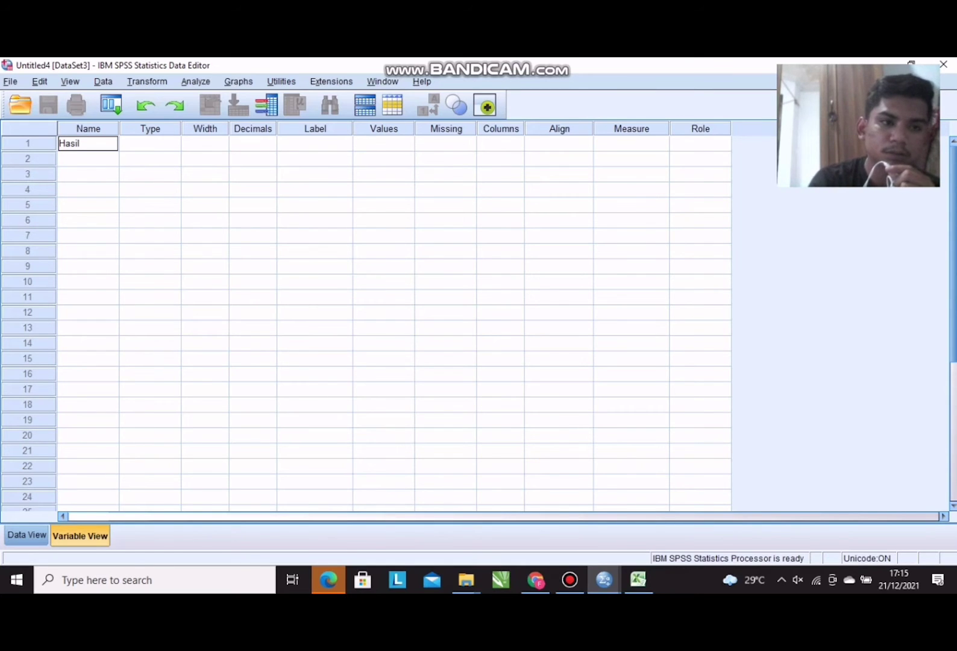
key("Return")
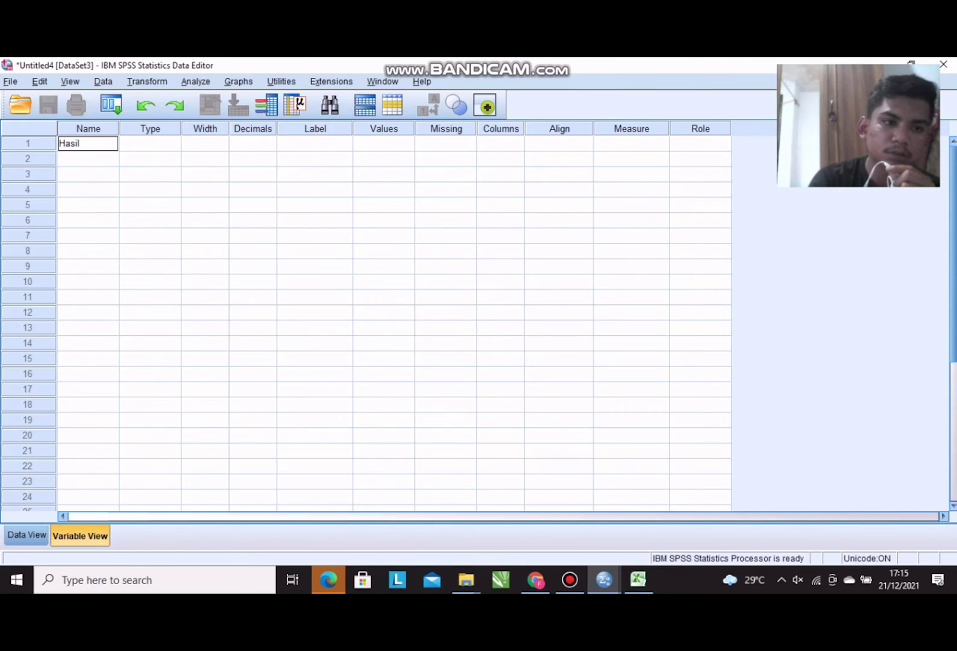
type("Ke")
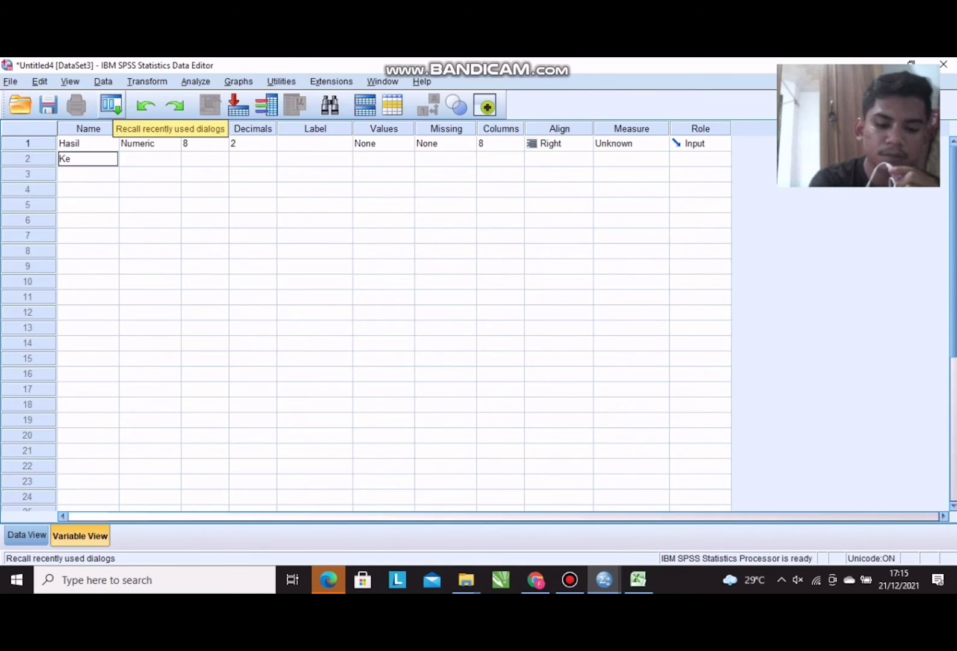
type("las")
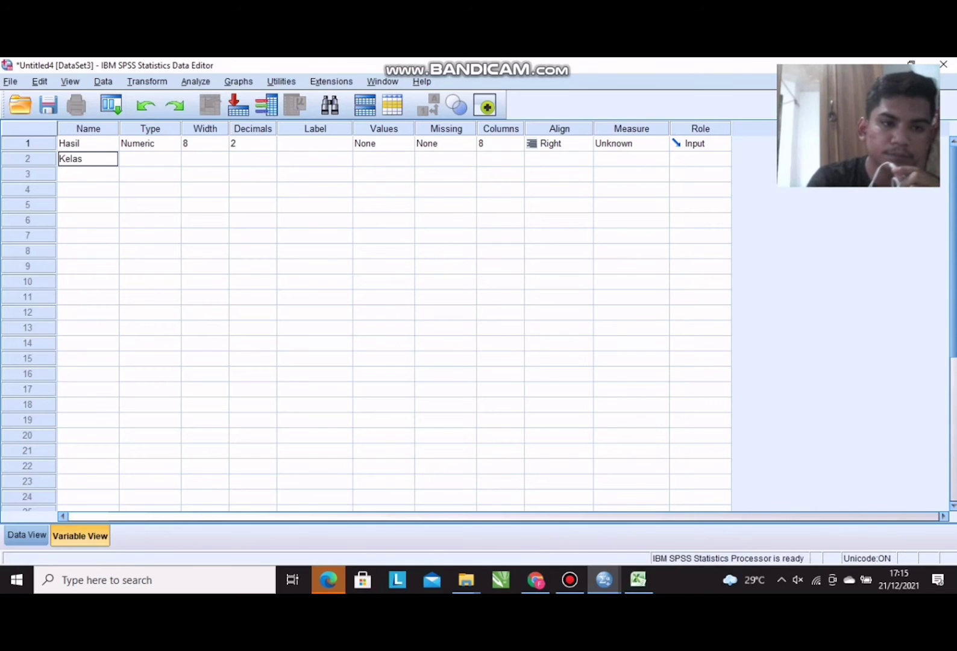
Label the variable Hasil as "Hasil belajar" and the variable Kelas as "Kelas".
left_click(315, 143)
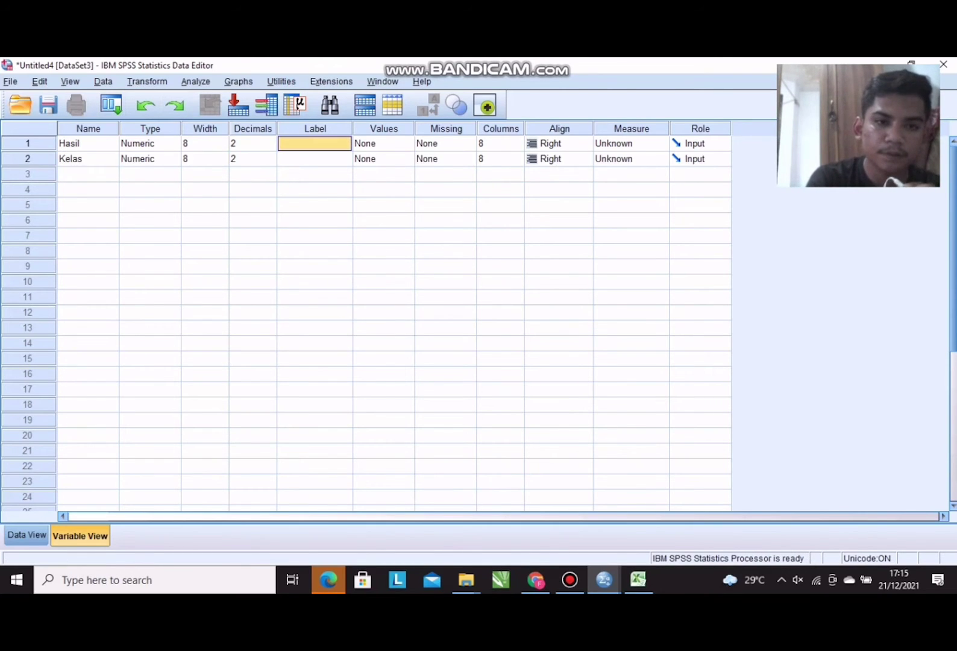
type("Ha")
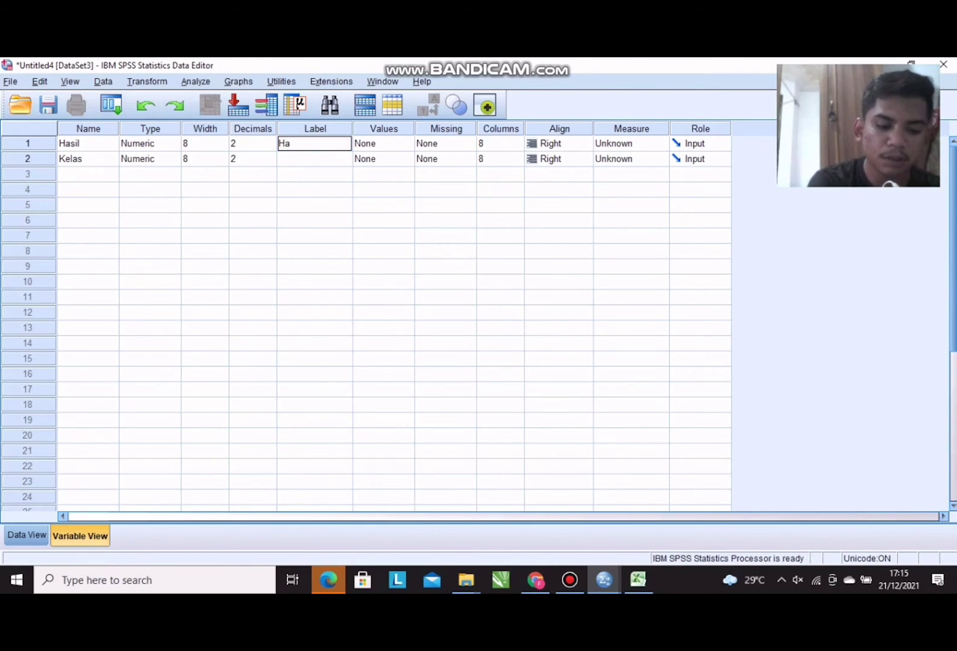
type("sil belajar")
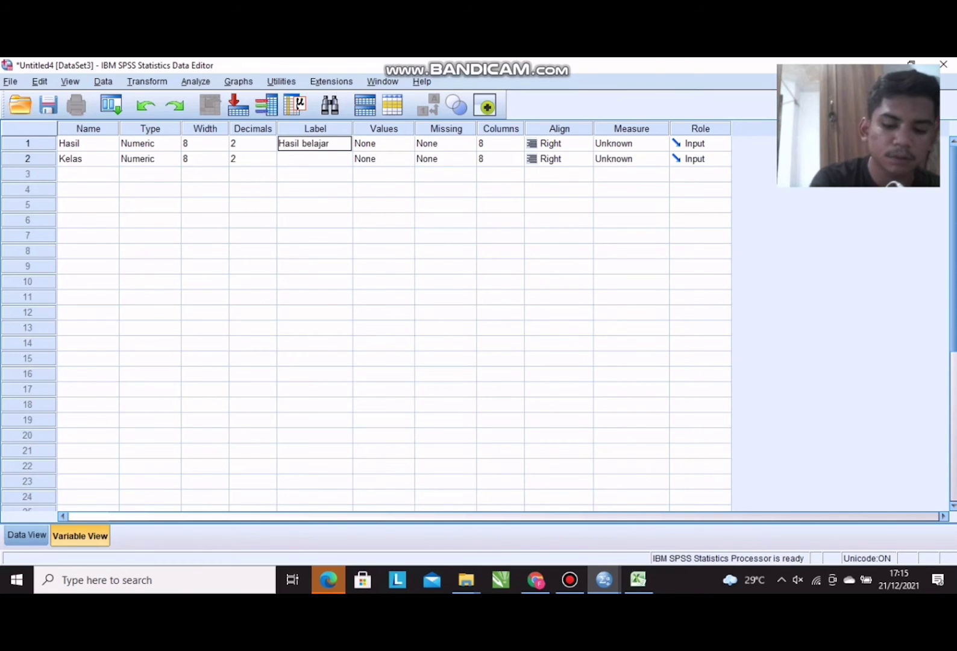
key("Return")
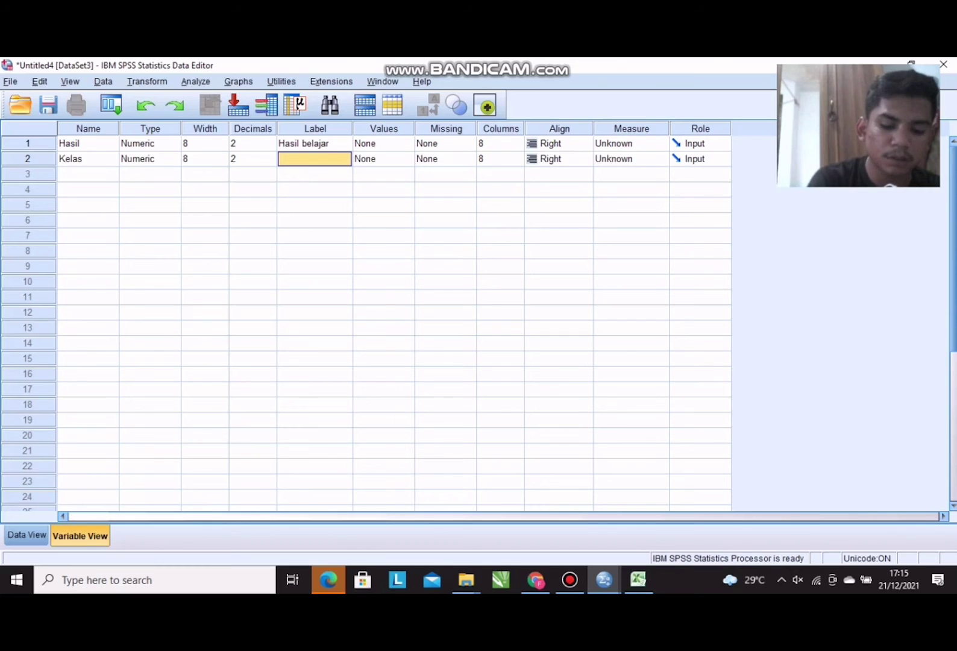
type("JK")
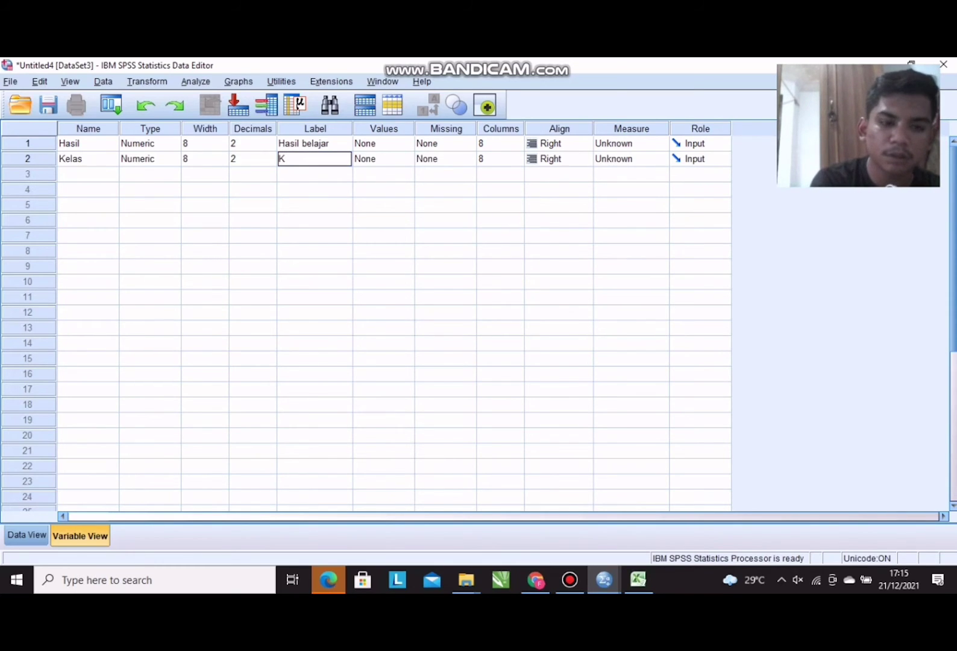
type("as")
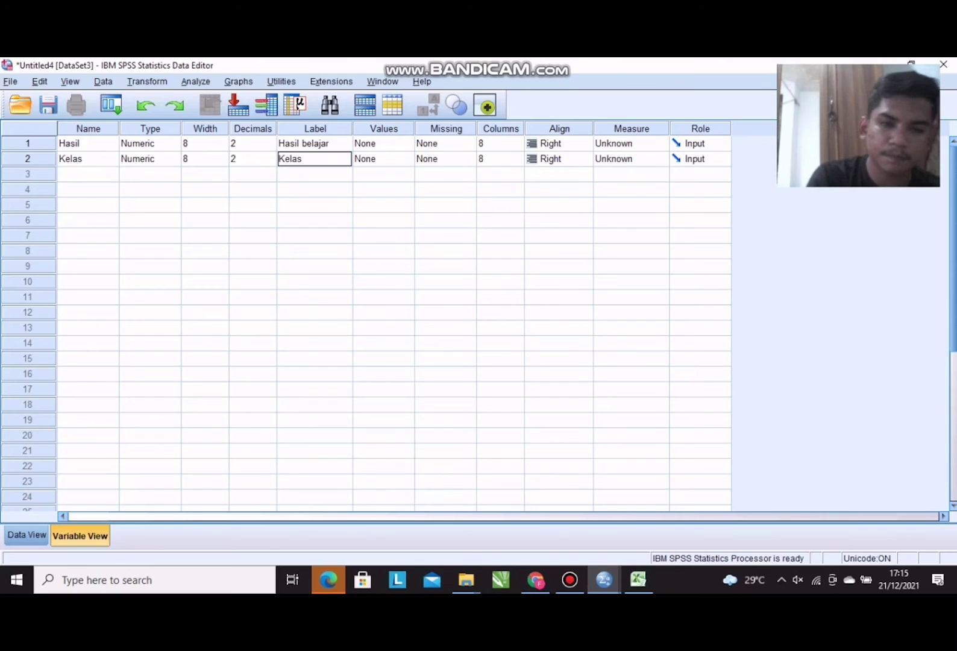
Define value labels for the Hasil variable: 1 = "Kelas A" and 2 = "Kelas B".
left_click(408, 144)
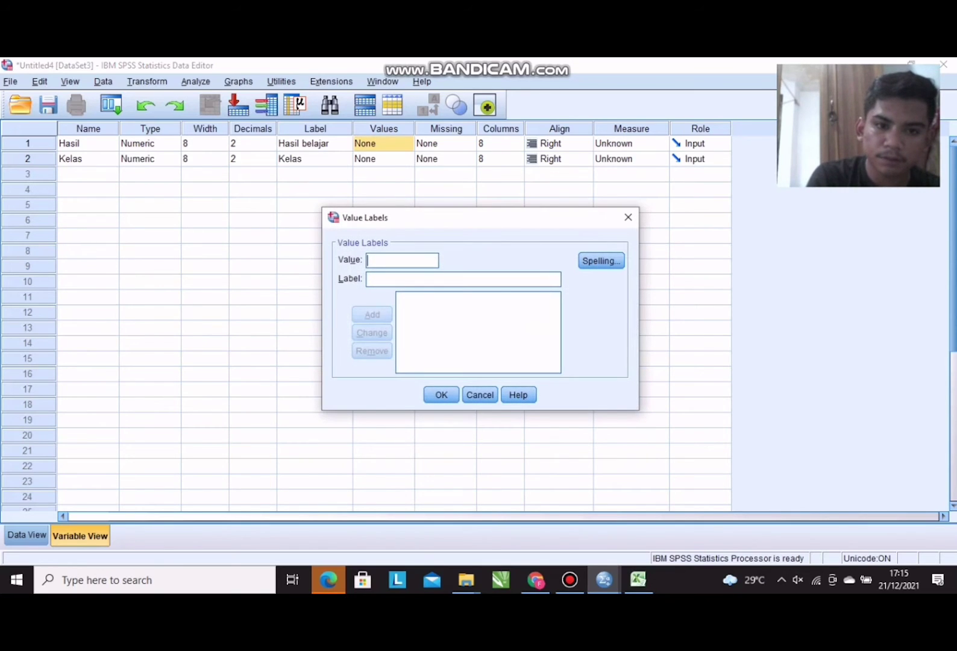
type("1")
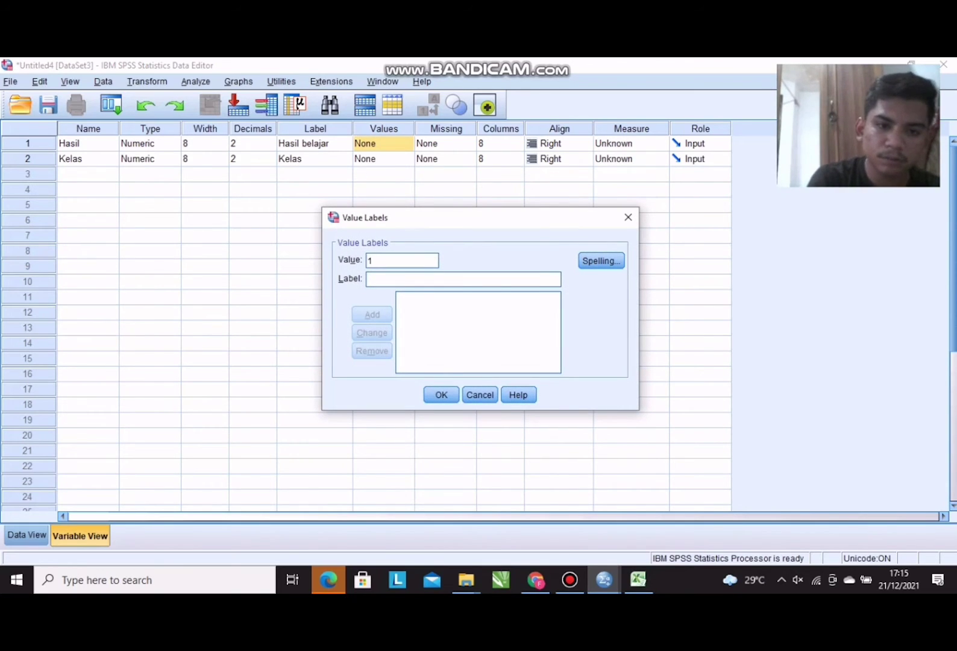
type("K")
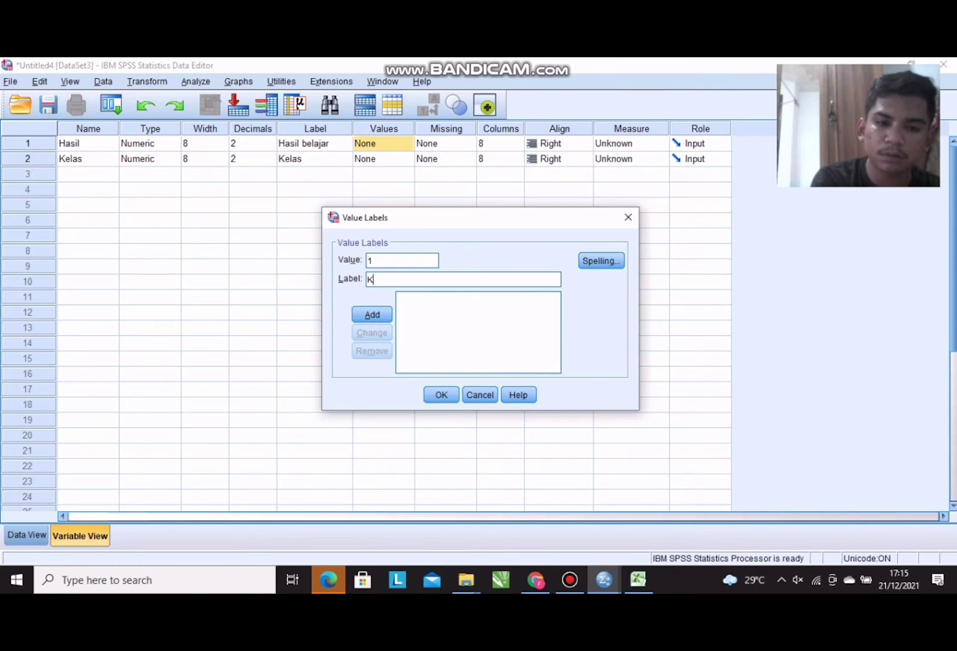
type("elas A")
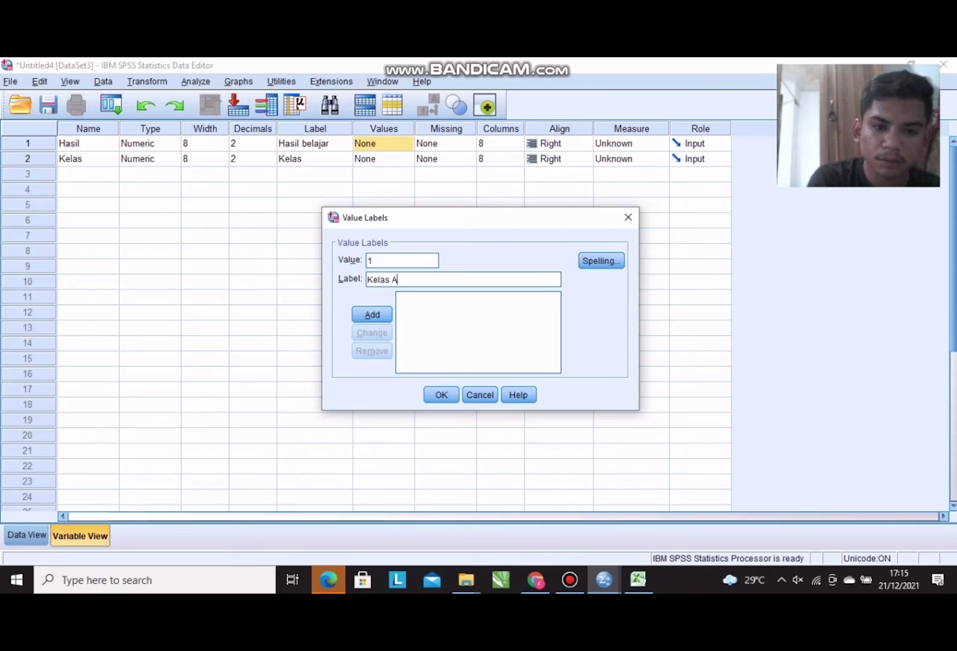
key("Return")
type("2")
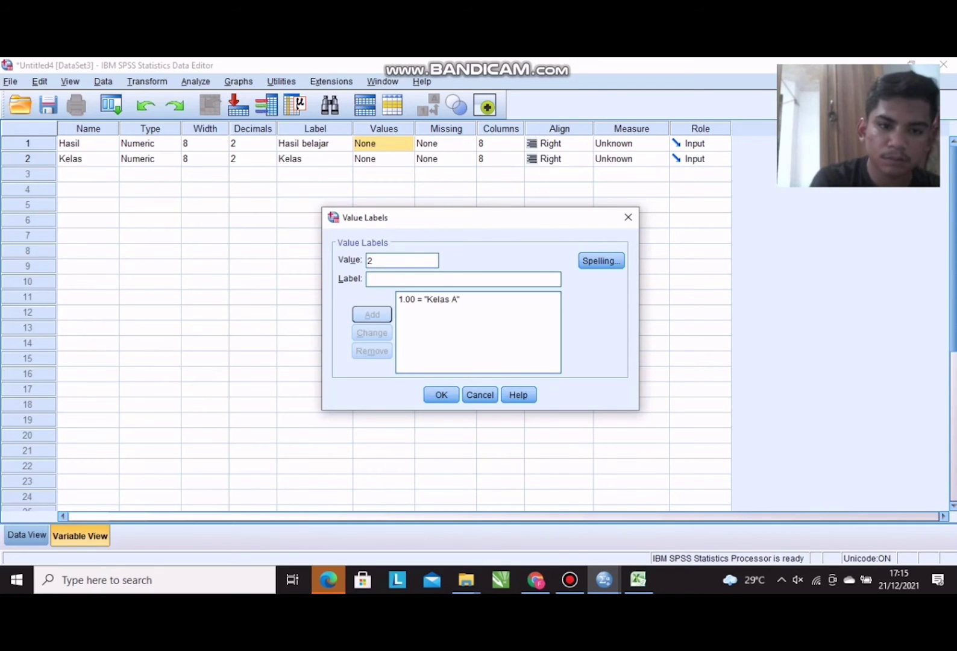
type("K")
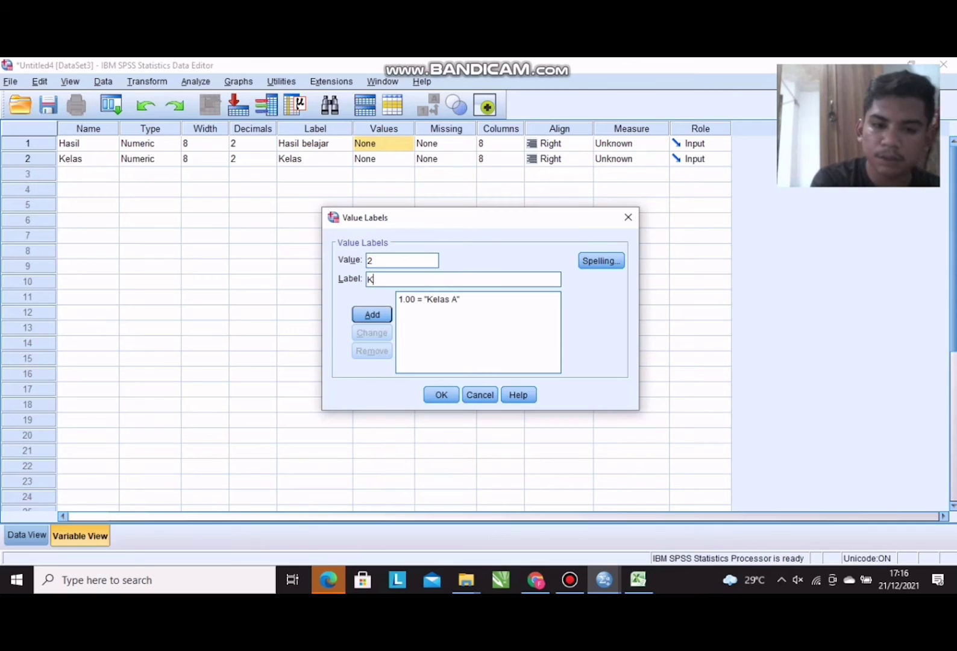
type("elas B")
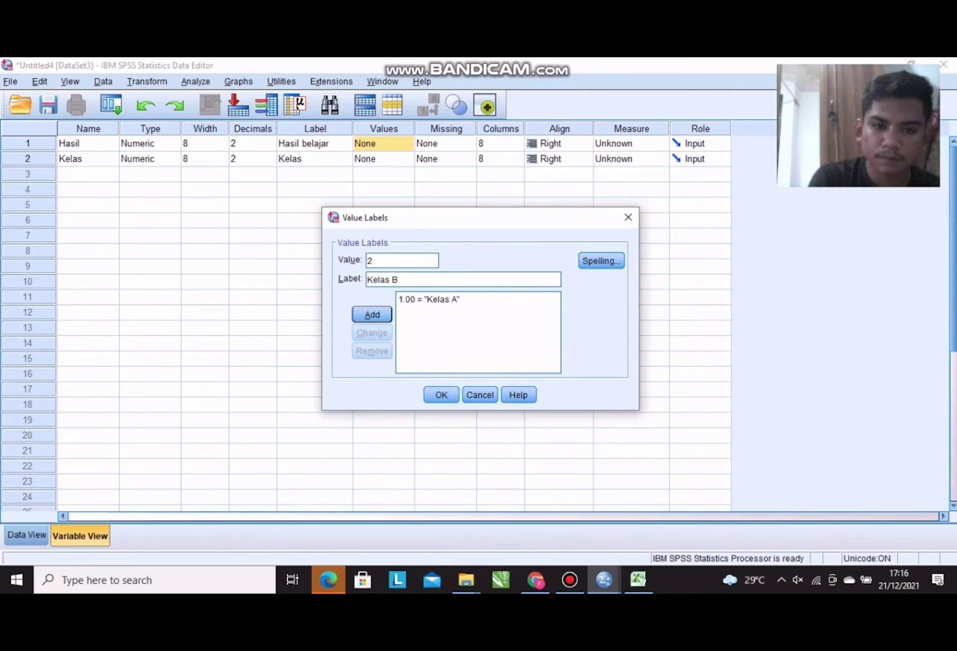
key("Return")
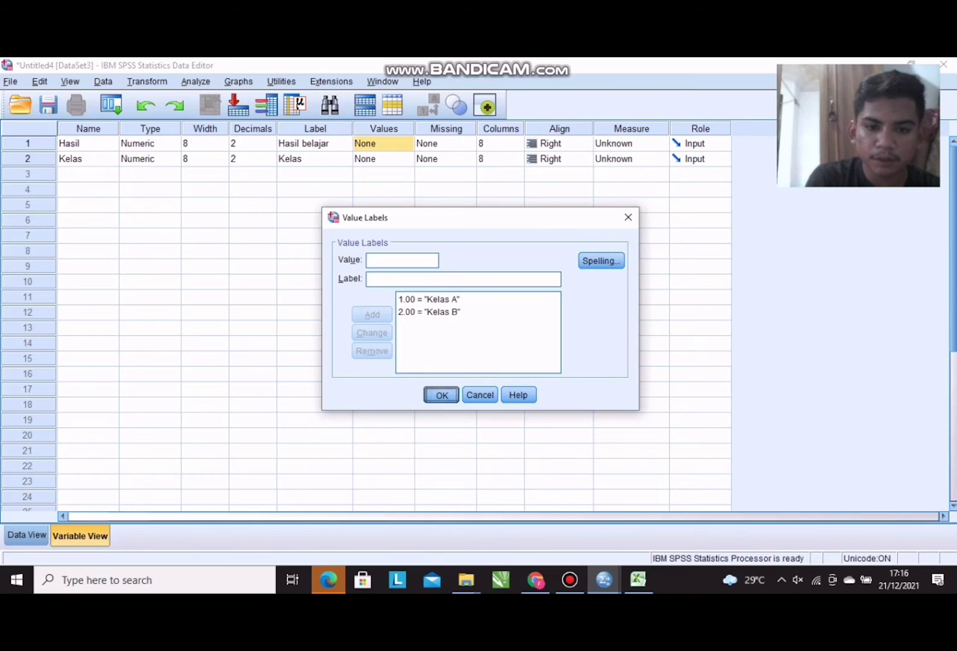
key("Return")
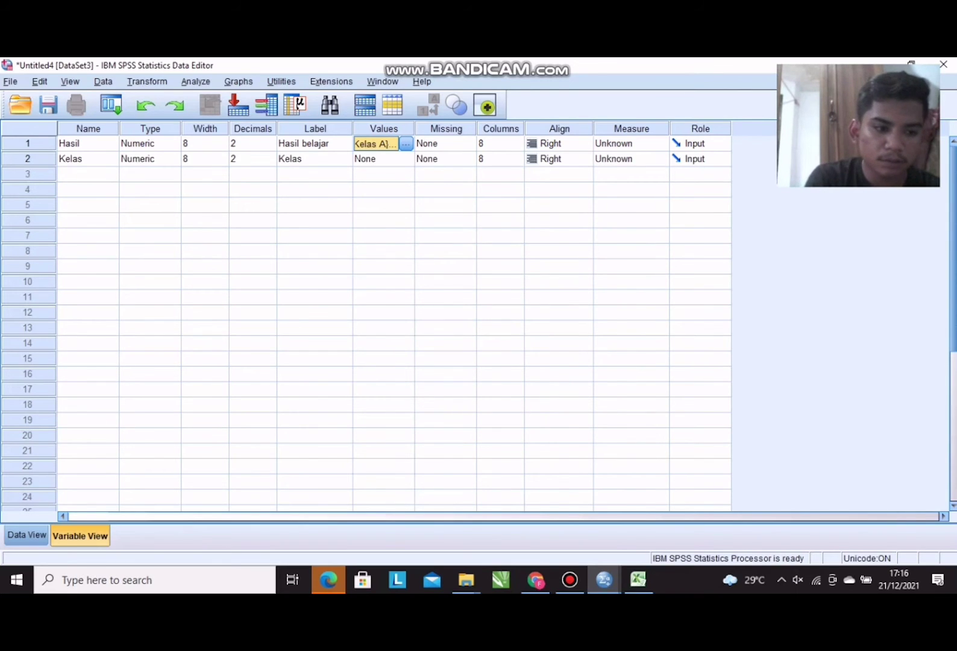
Copy the Kelas A scores in C5:C24 from Excel and paste them into the SPSS Hasil column starting at row 1.
left_click(26, 534)
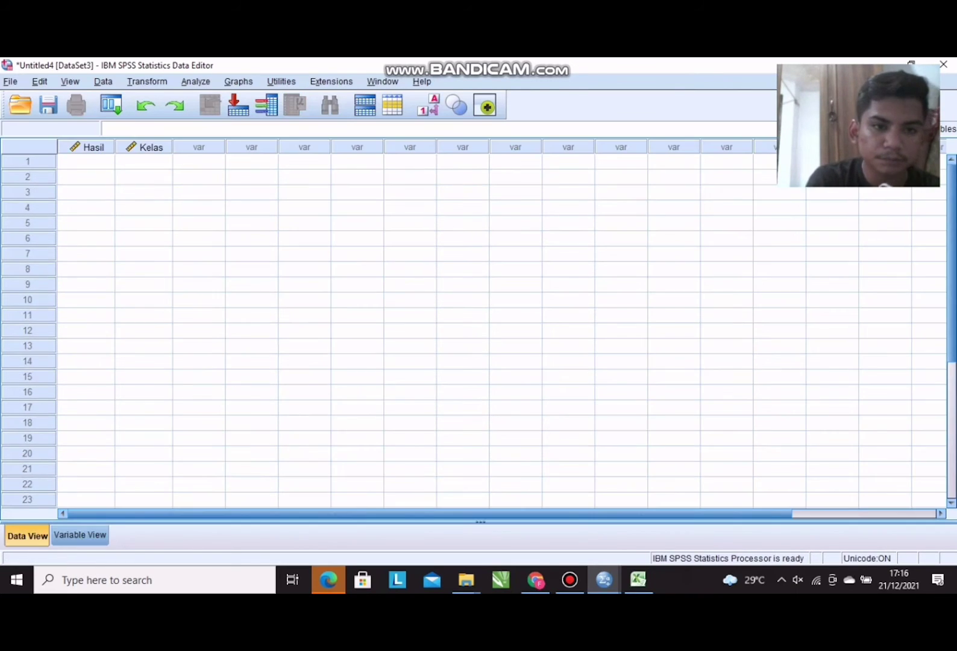
left_click(86, 161)
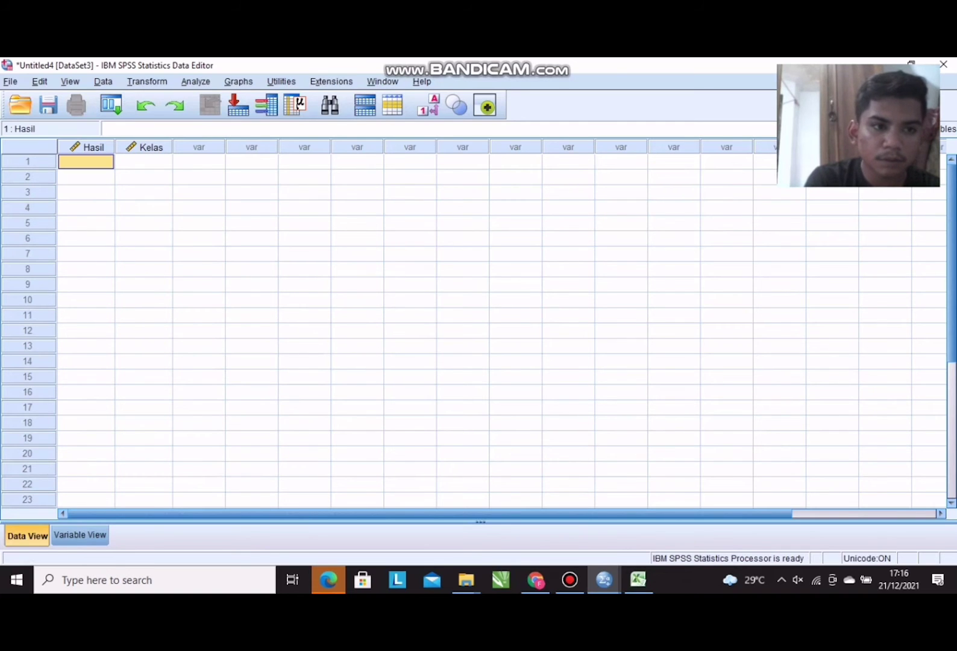
key("alt+Tab")
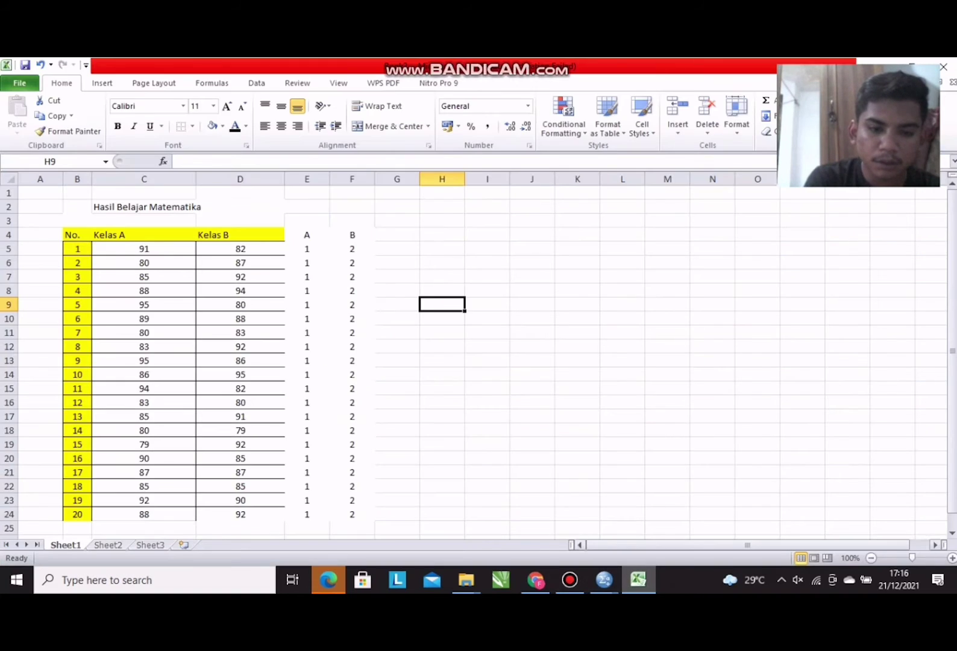
left_click_drag(144, 248, 196, 516)
right_click(140, 332)
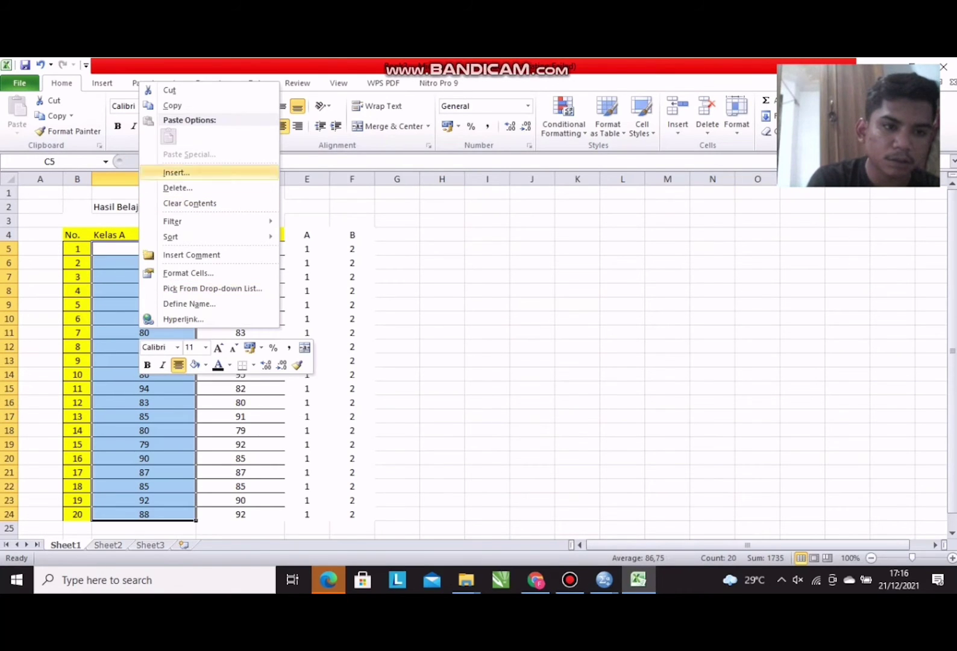
left_click(173, 105)
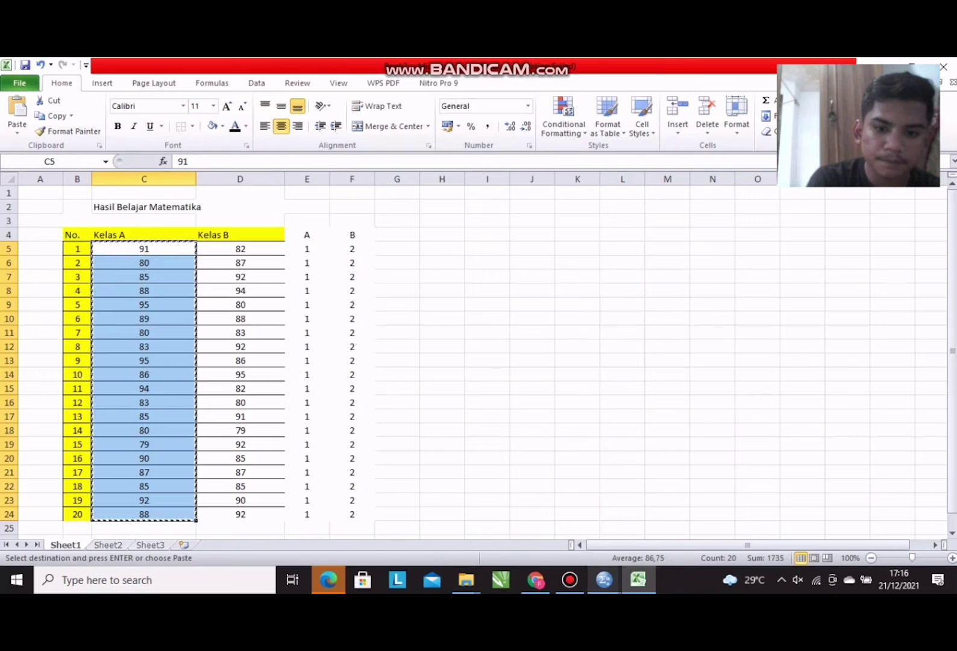
mouse_move(604, 580)
left_click(526, 522)
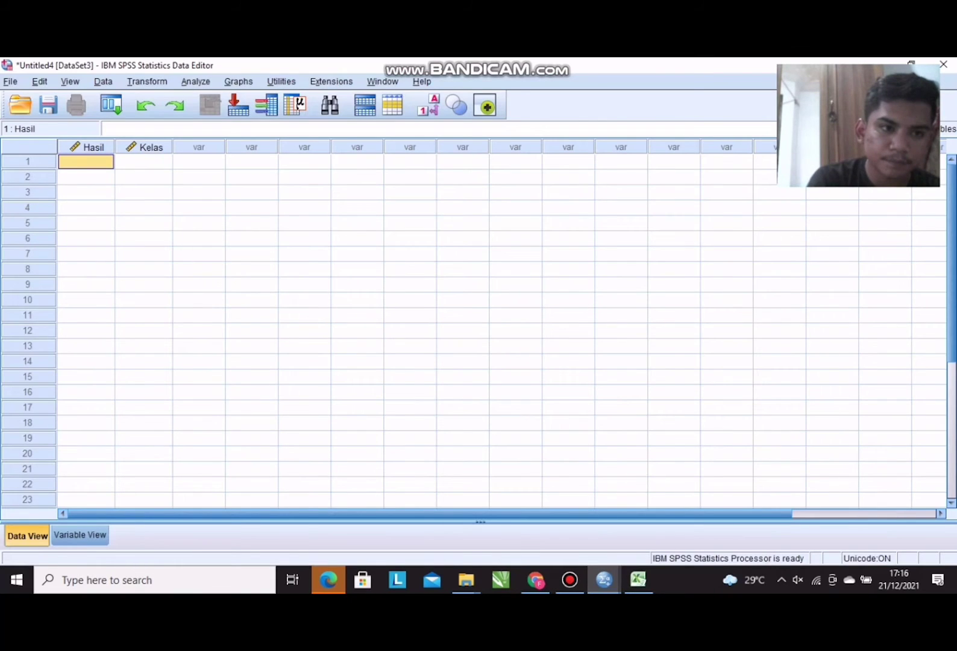
right_click(84, 158)
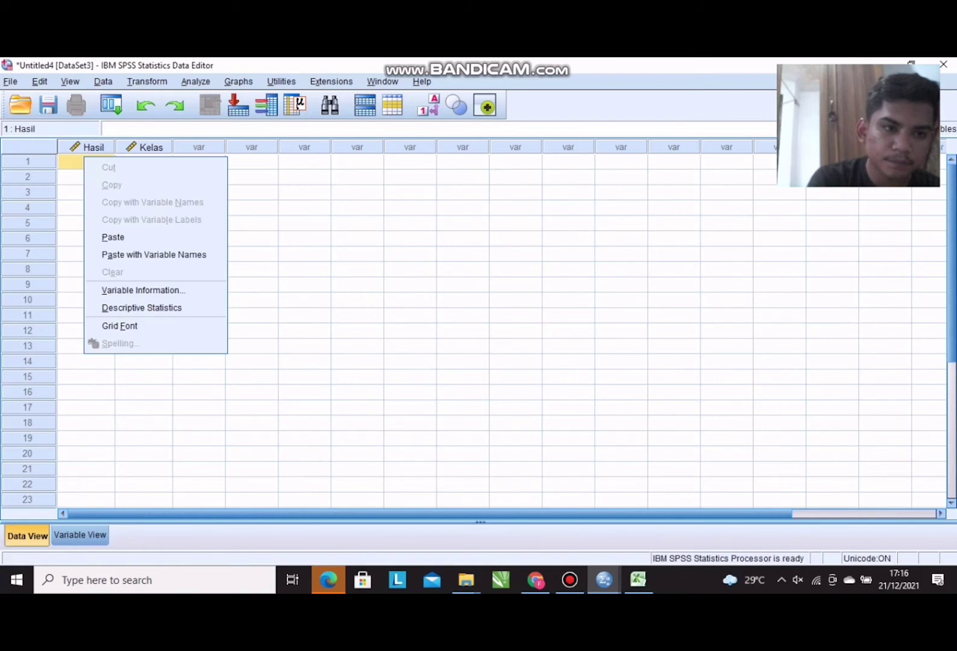
left_click(113, 237)
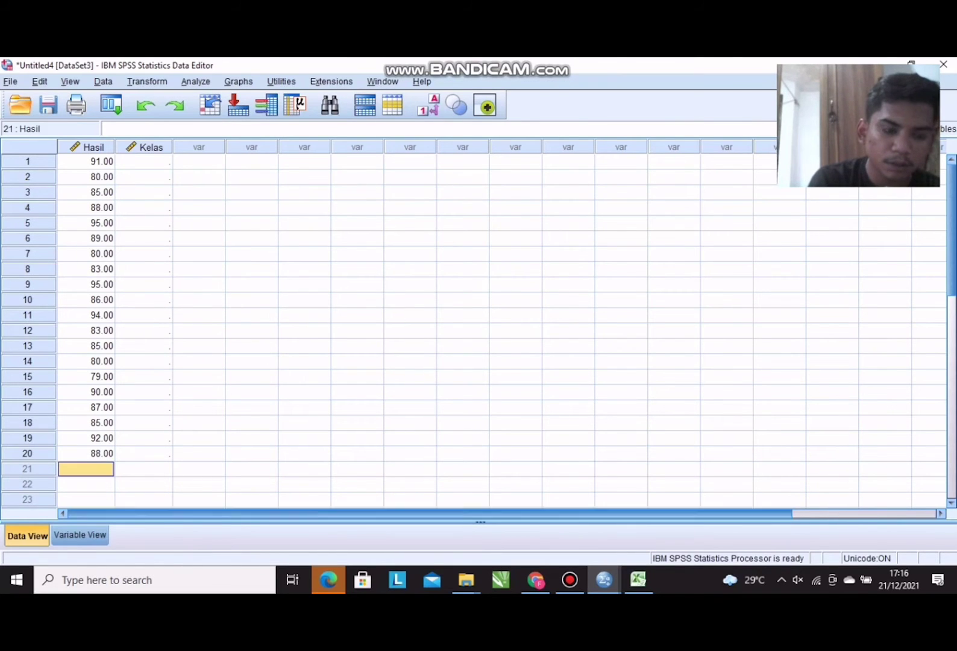
Copy the Kelas B scores in D5:D24 from Excel and paste them into the SPSS Hasil column starting at row 21.
key("alt+Tab")
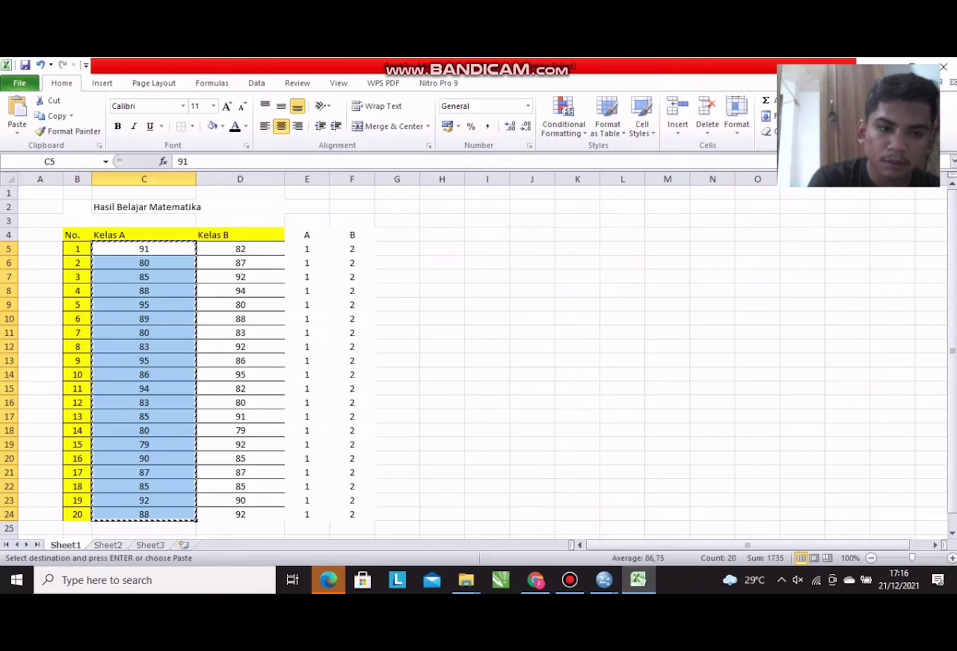
left_click_drag(240, 249, 240, 514)
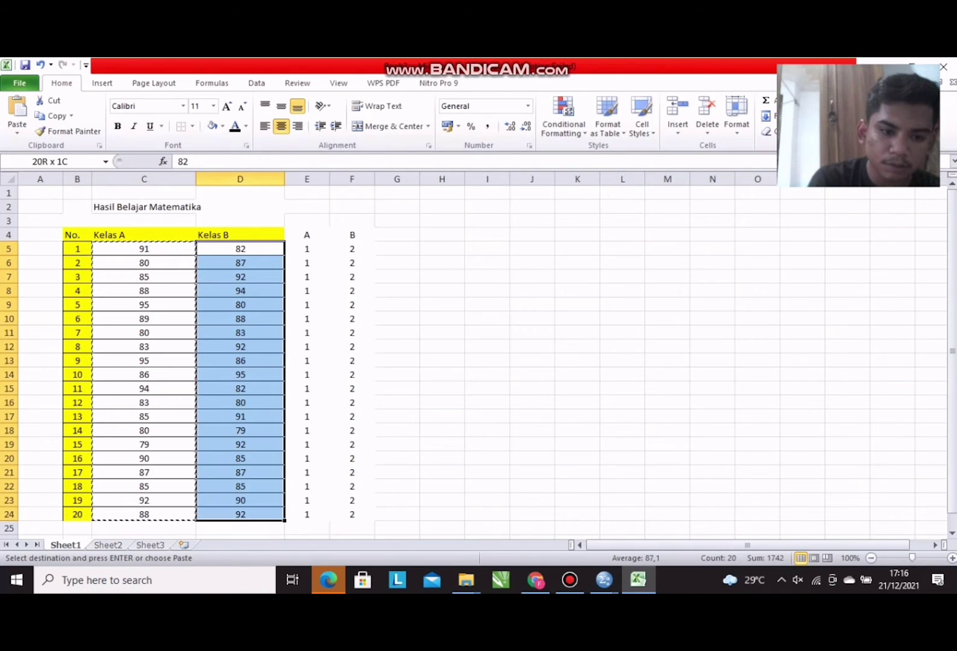
right_click(256, 344)
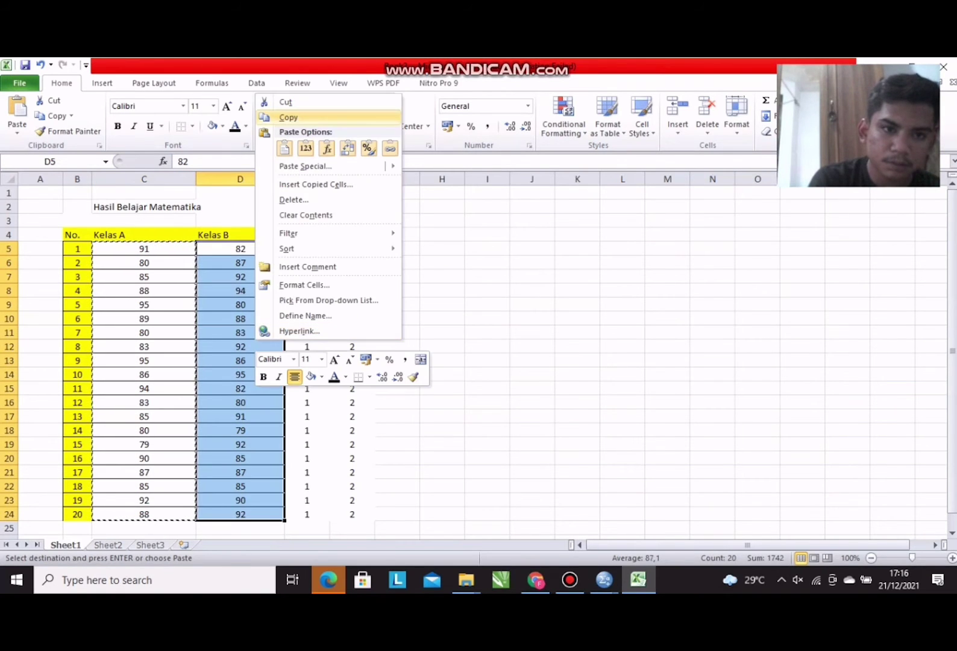
left_click(288, 117)
left_click(604, 580)
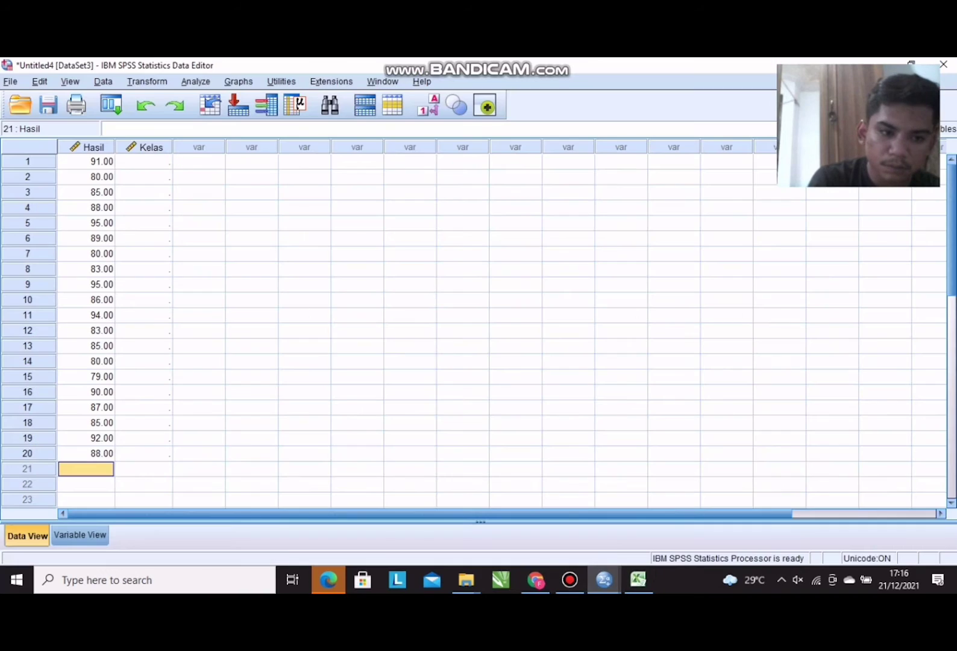
scroll(422, 325, "down", 4)
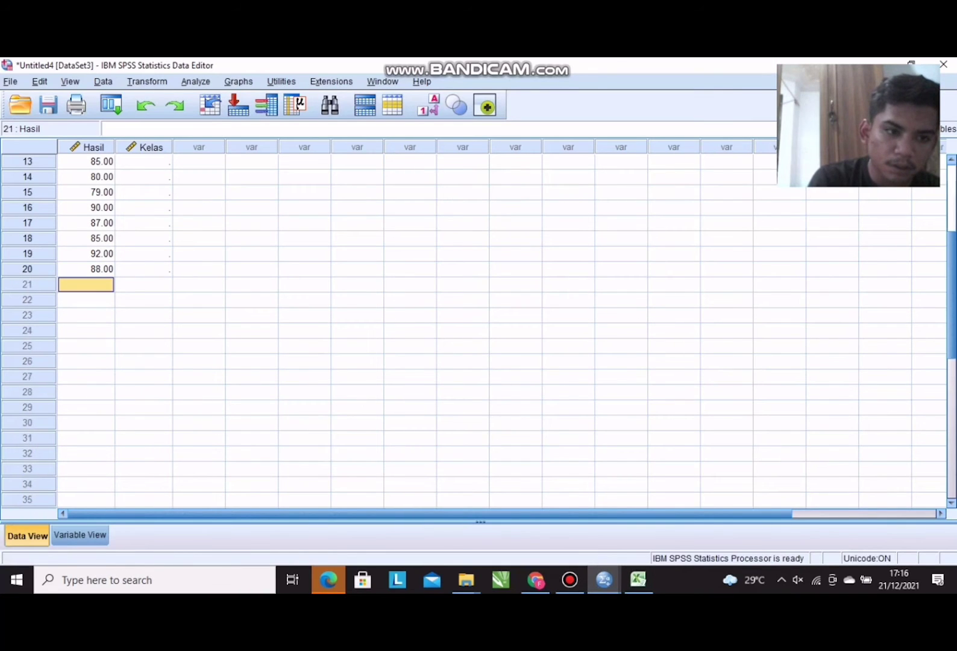
right_click(97, 284)
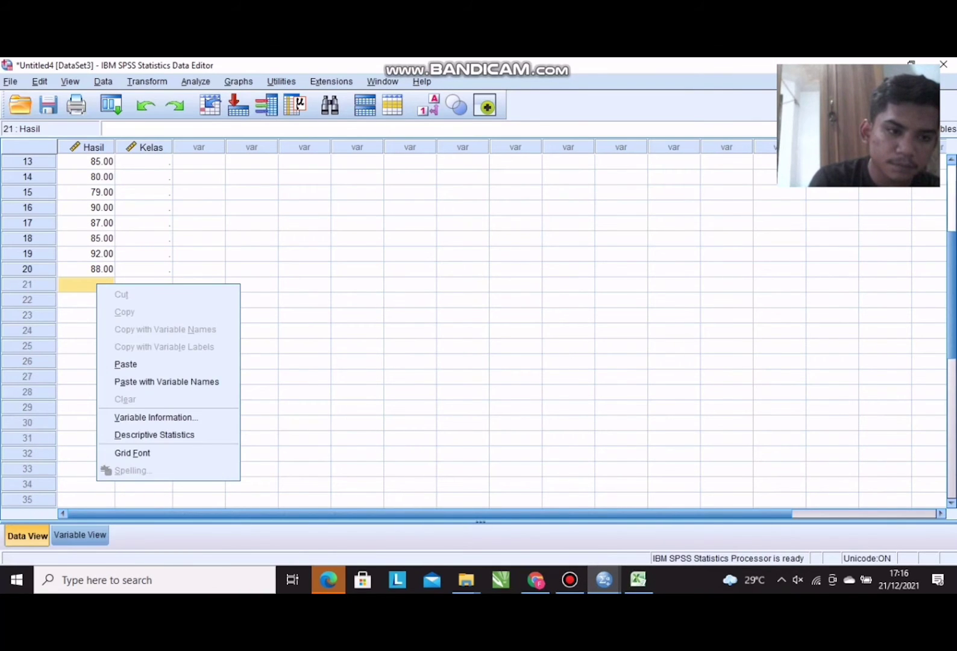
left_click(125, 364)
scroll(422, 326, "down", 5)
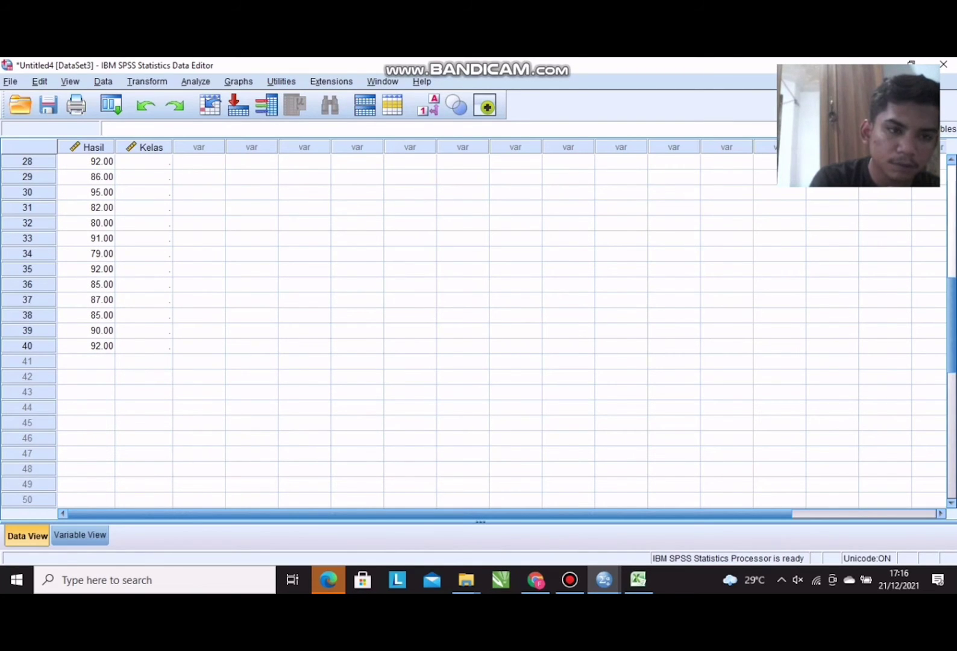
scroll(422, 325, "up", 9)
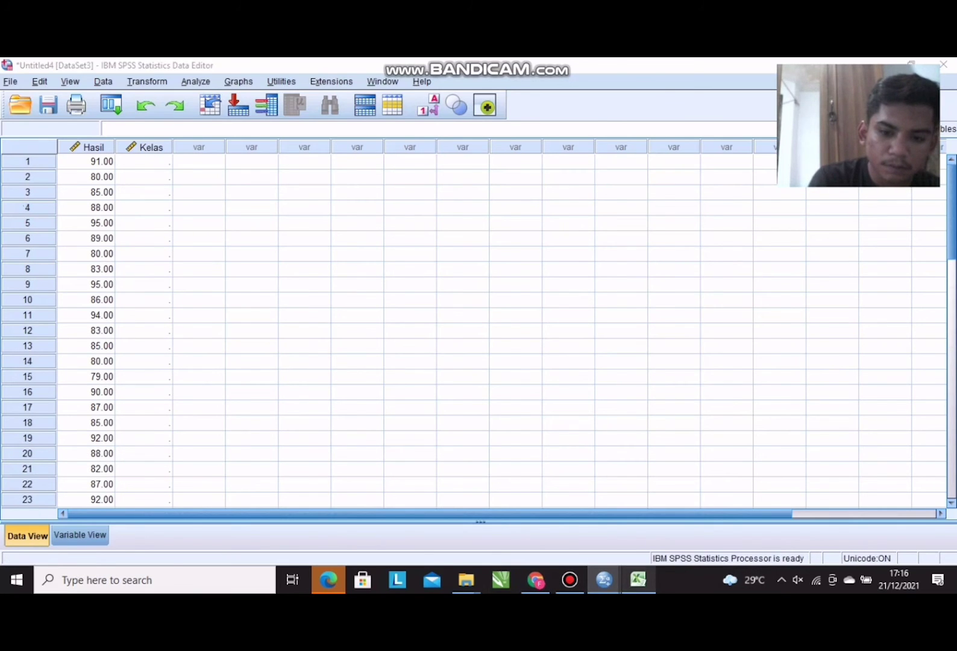
Copy the class A codes in E5:E24 from Excel and paste them into the SPSS Kelas column starting at row 1.
left_click(638, 580)
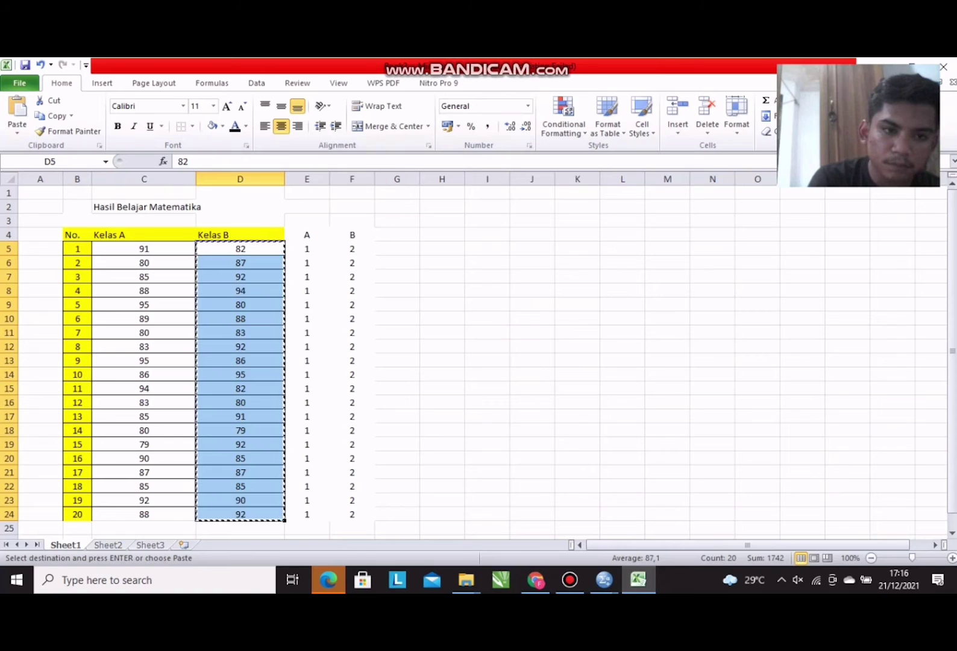
left_click(306, 249)
left_click_drag(307, 249, 307, 514)
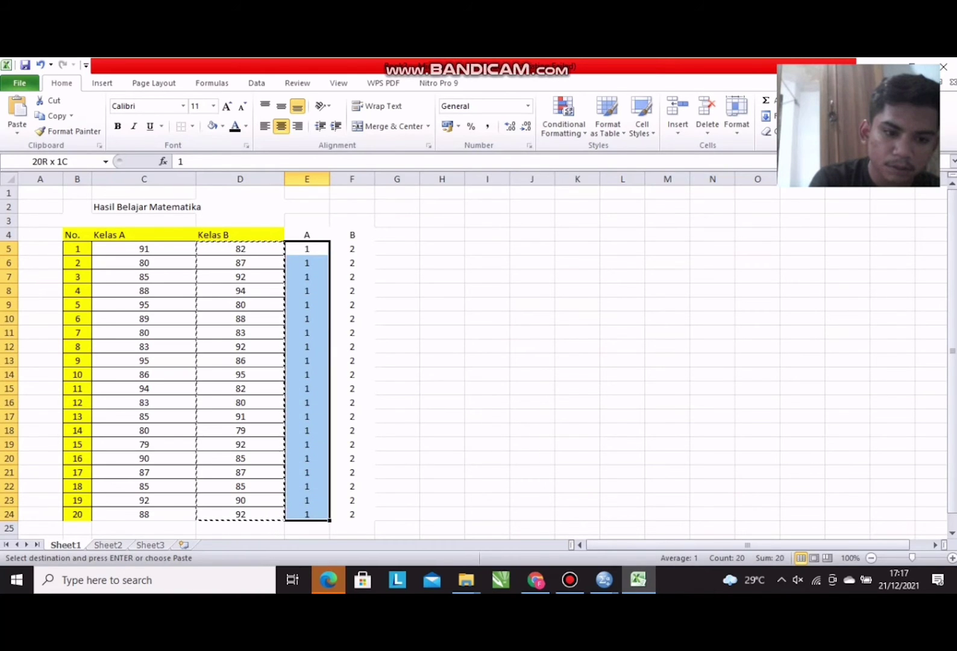
right_click(314, 369)
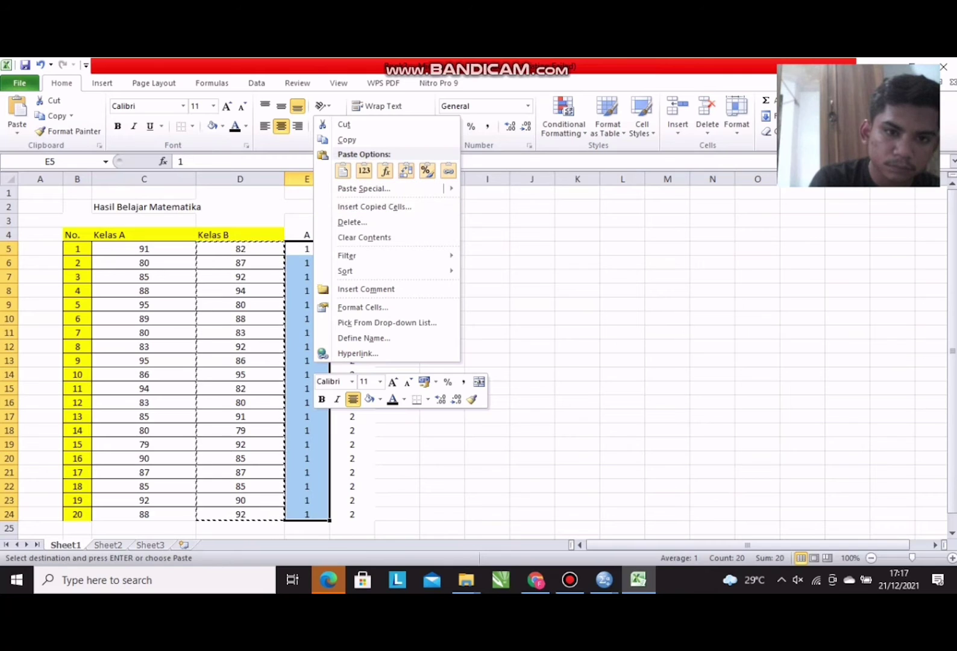
left_click(347, 140)
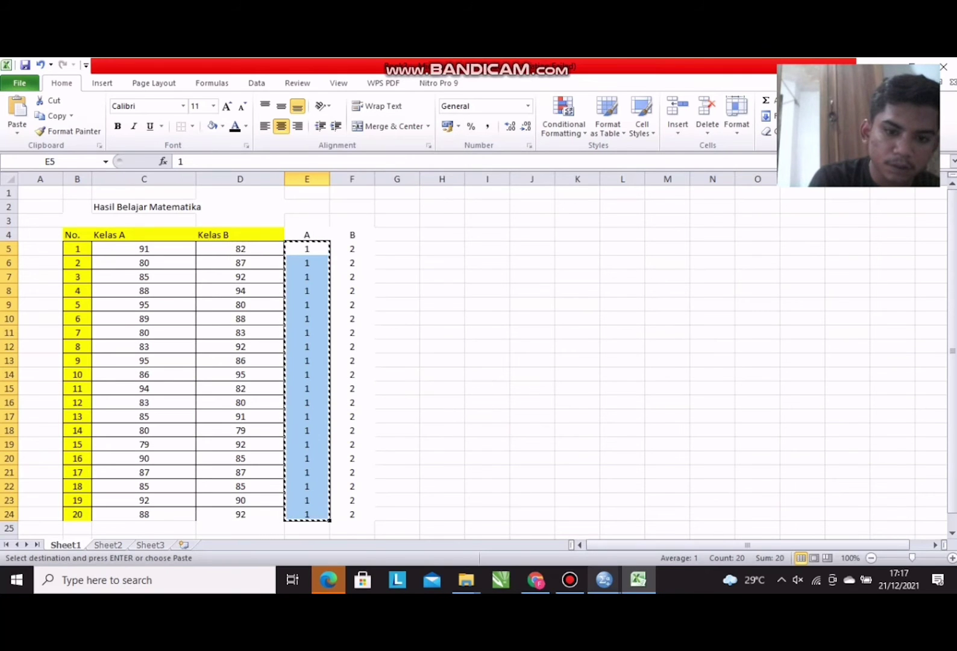
left_click(603, 580)
left_click(527, 519)
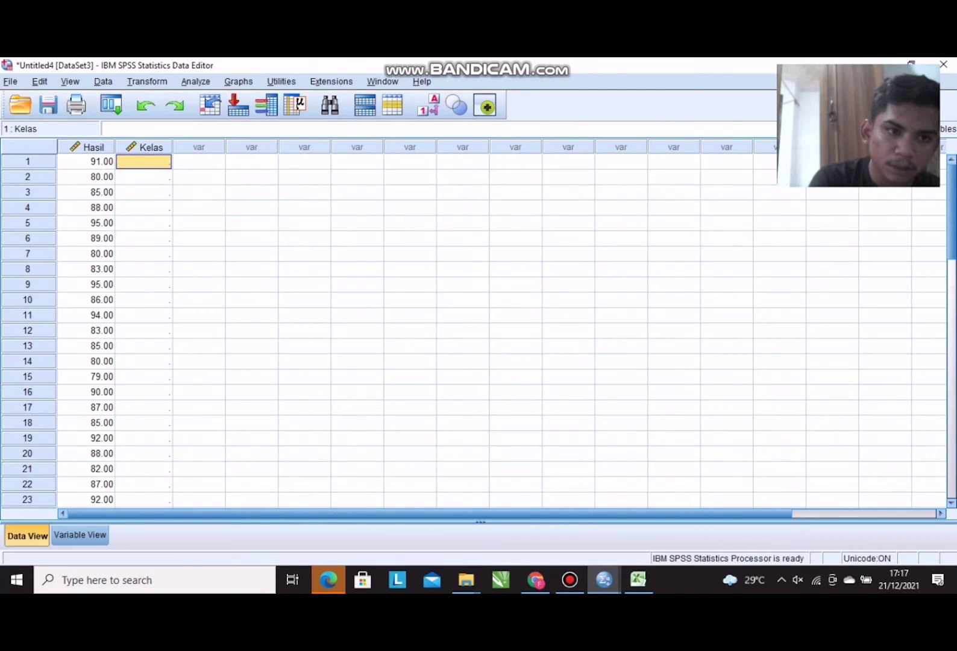
right_click(155, 160)
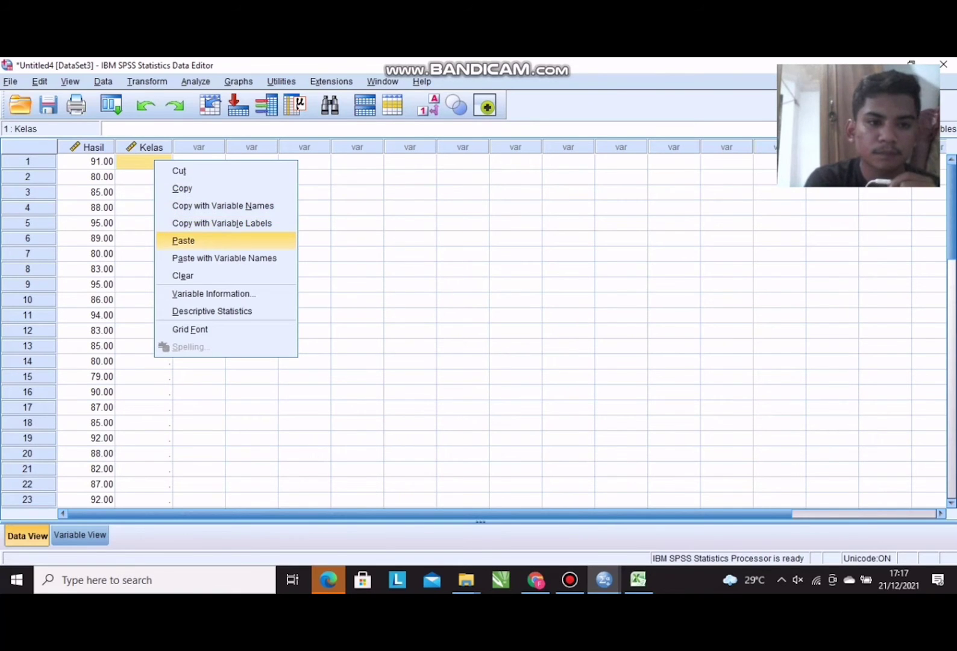
left_click(183, 241)
Copy the class B codes in F5:F24 from Excel and paste them into the SPSS Kelas column starting at row 21.
left_click(638, 579)
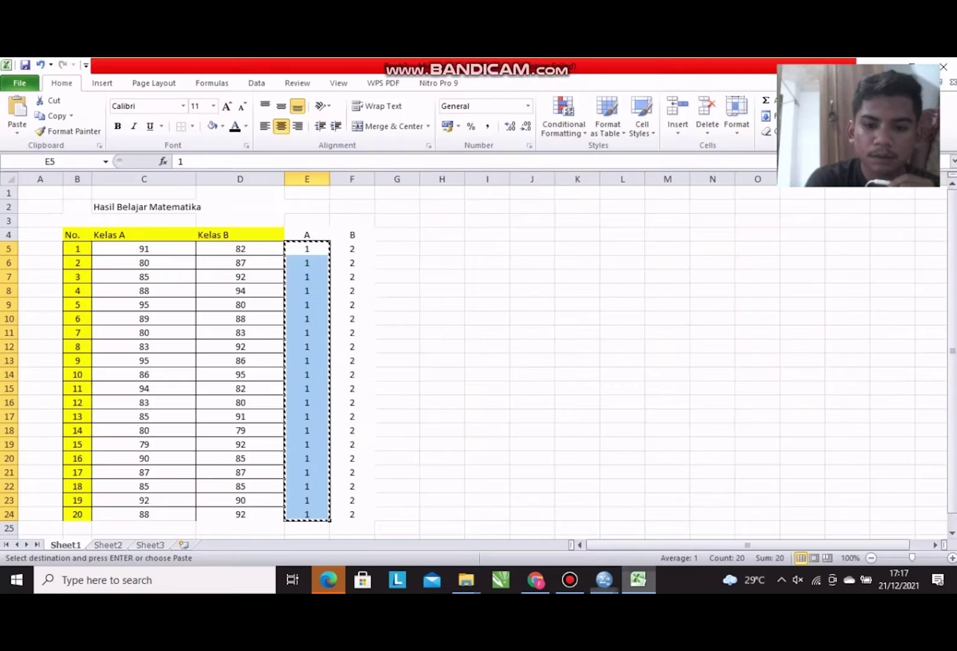
left_click(352, 249)
left_click_drag(361, 255, 352, 514)
right_click(356, 349)
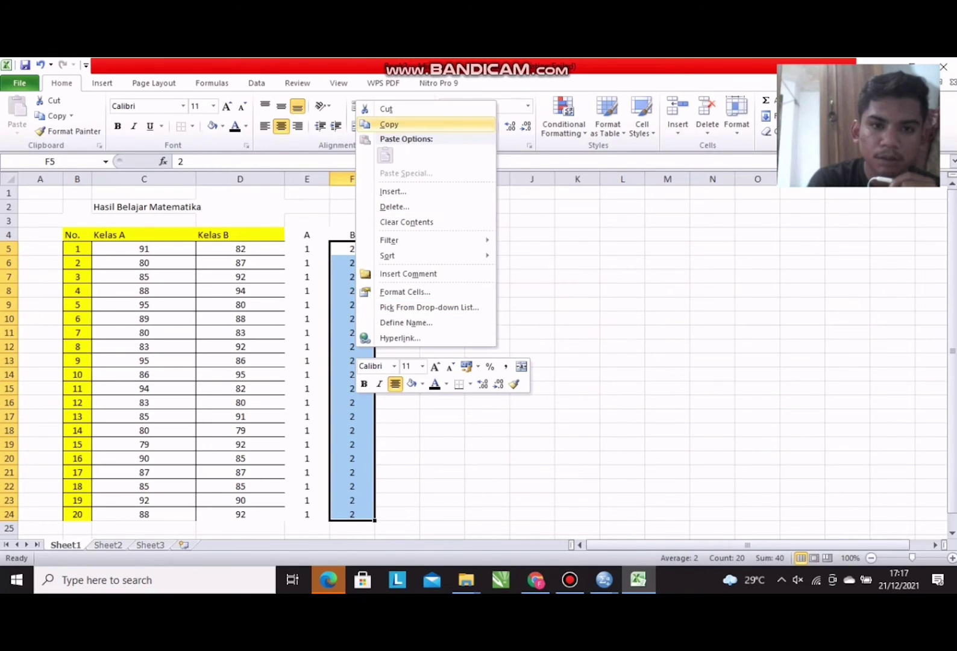
left_click(389, 124)
left_click(604, 579)
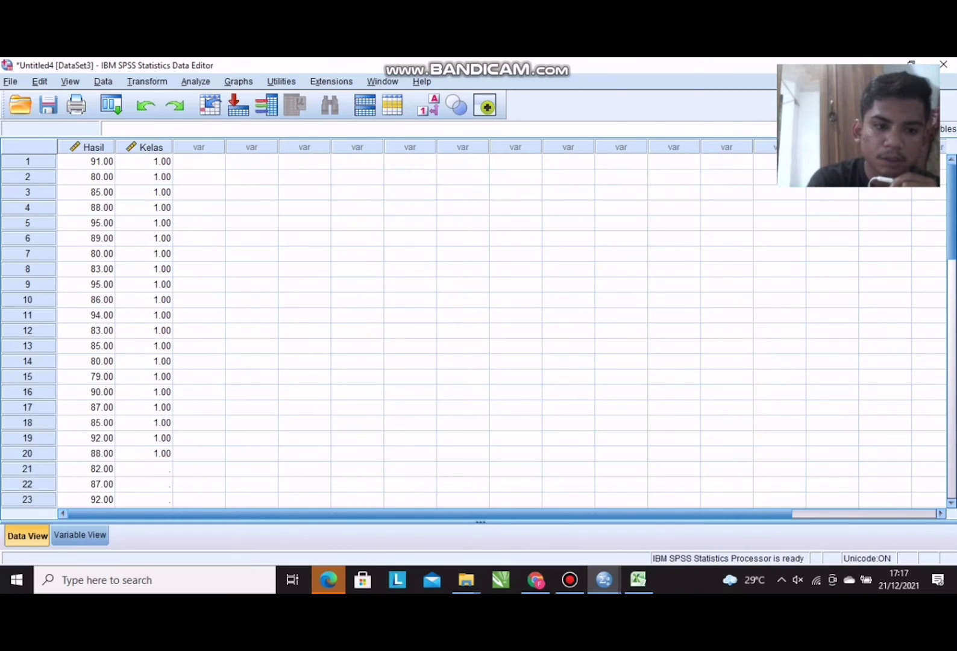
scroll(144, 376, "down", 2)
left_click(143, 376)
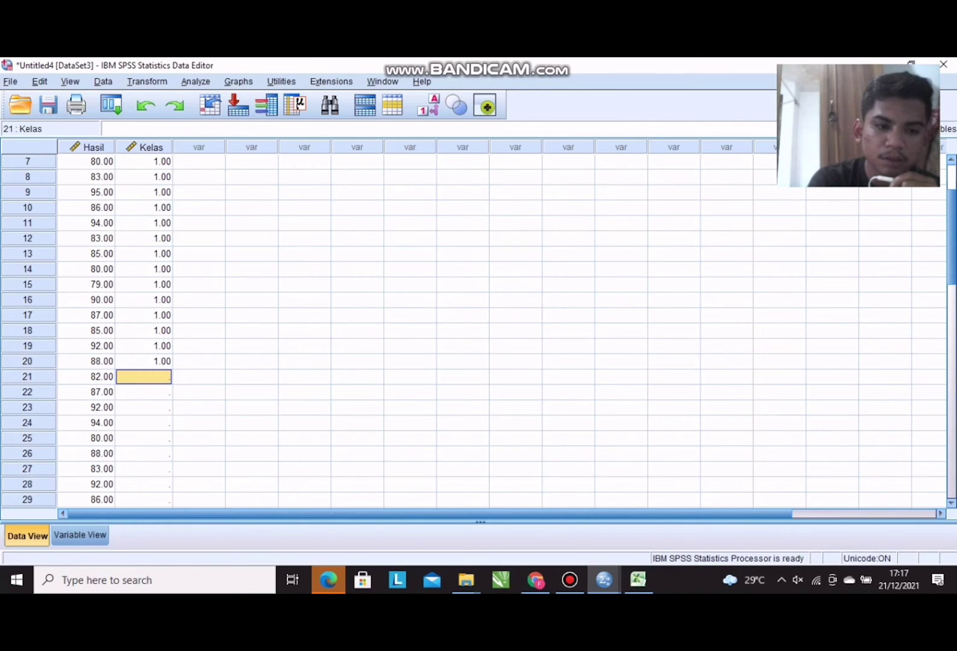
right_click(156, 377)
left_click(181, 456)
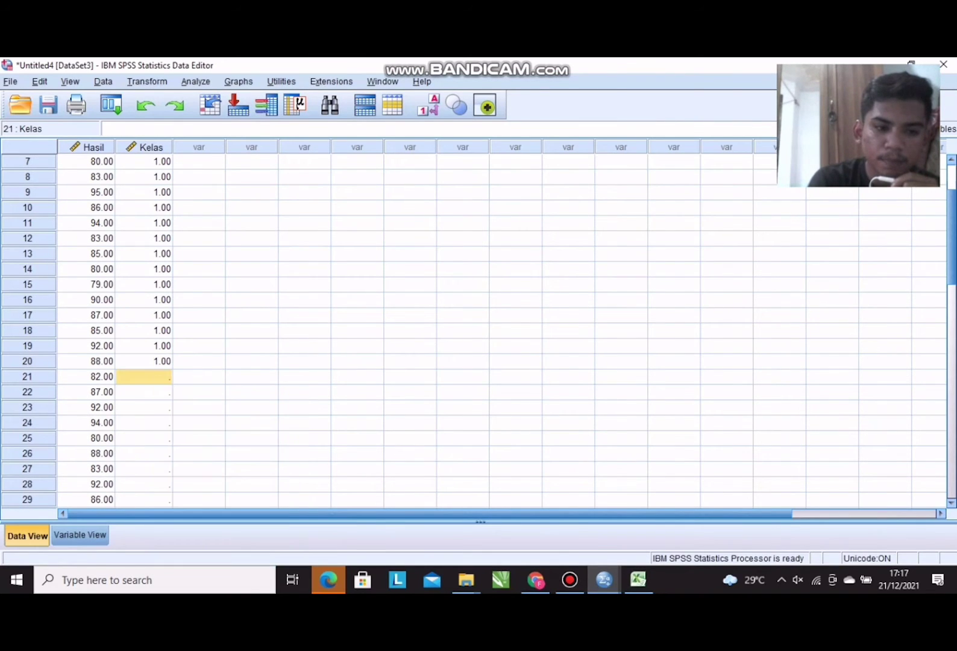
scroll(386, 331, "down", 5)
scroll(386, 331, "up", 2)
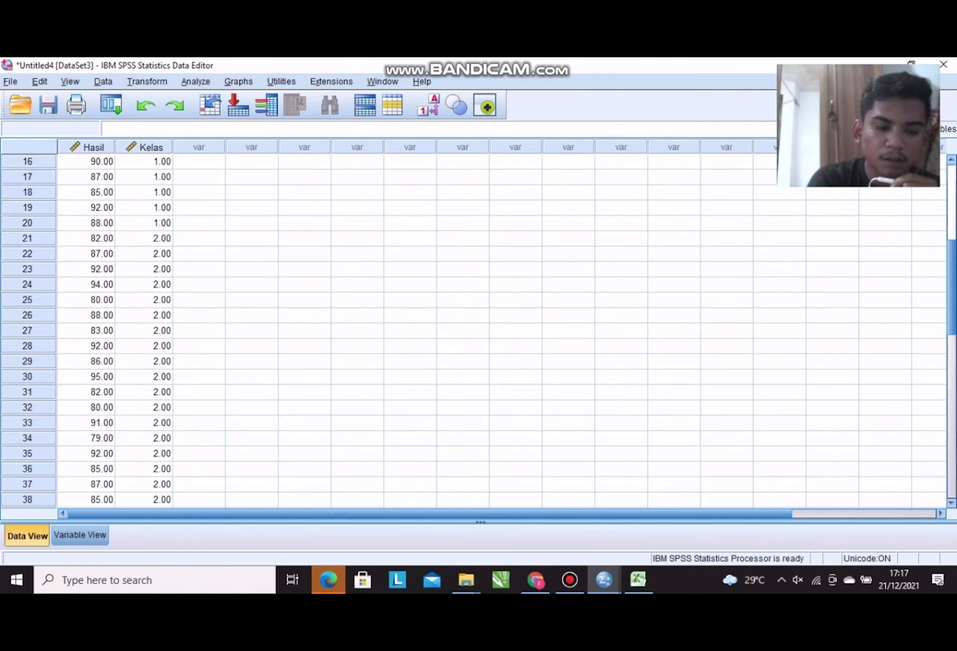
scroll(385, 332, "up", 5)
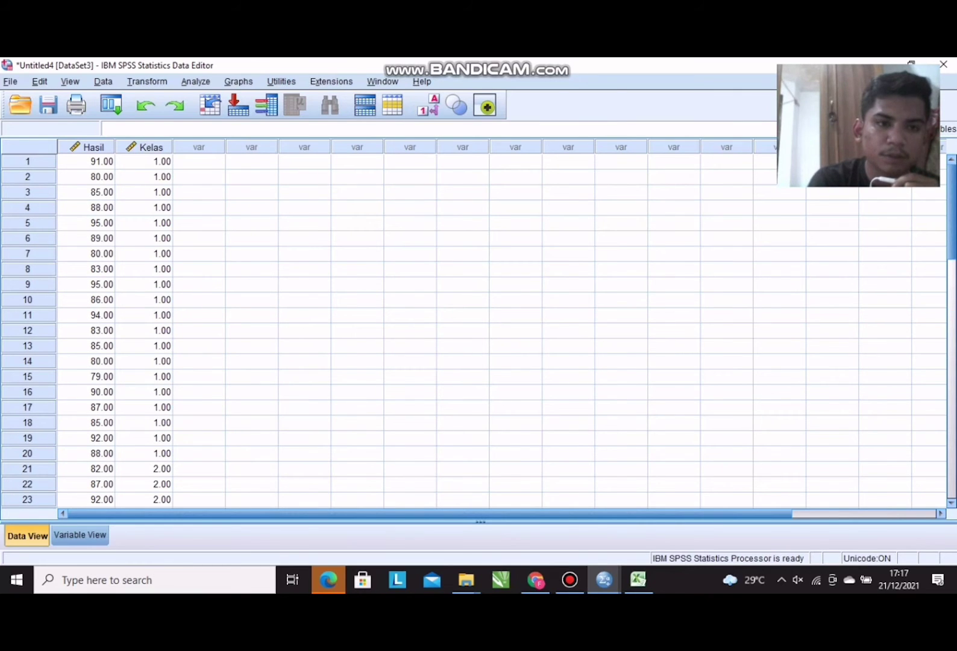
Set up an Independent-Samples T Test with Hasil belajar as the test variable and Kelas as the grouping variable.
left_click(196, 81)
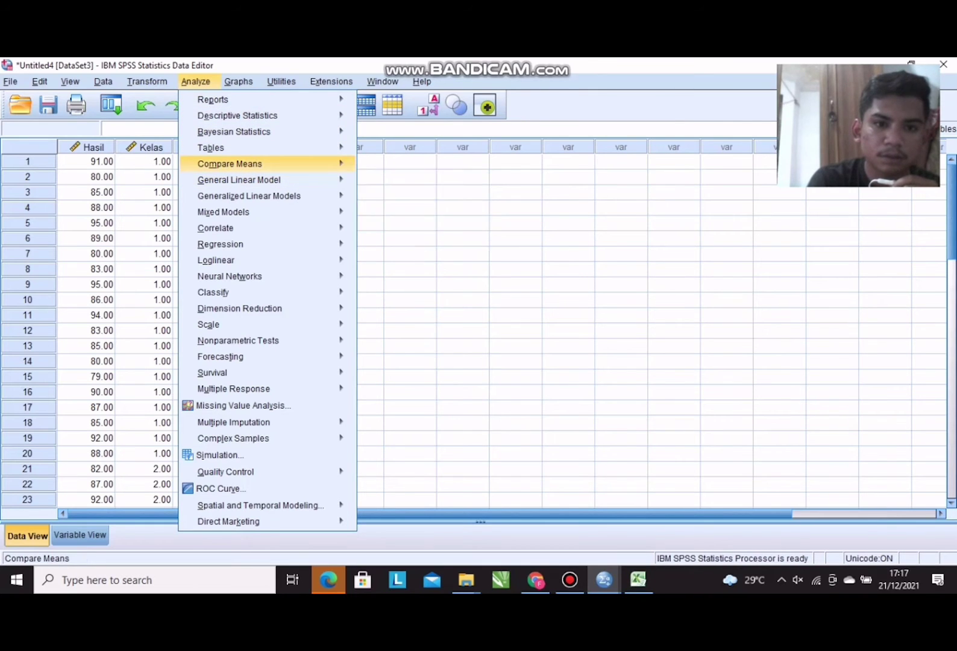
mouse_move(241, 163)
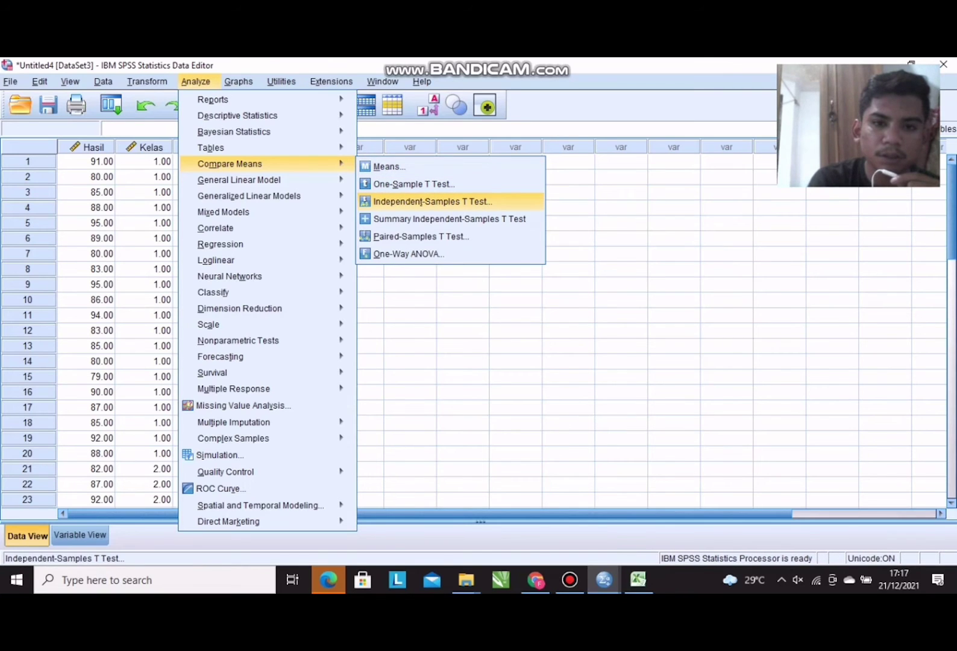
left_click(432, 201)
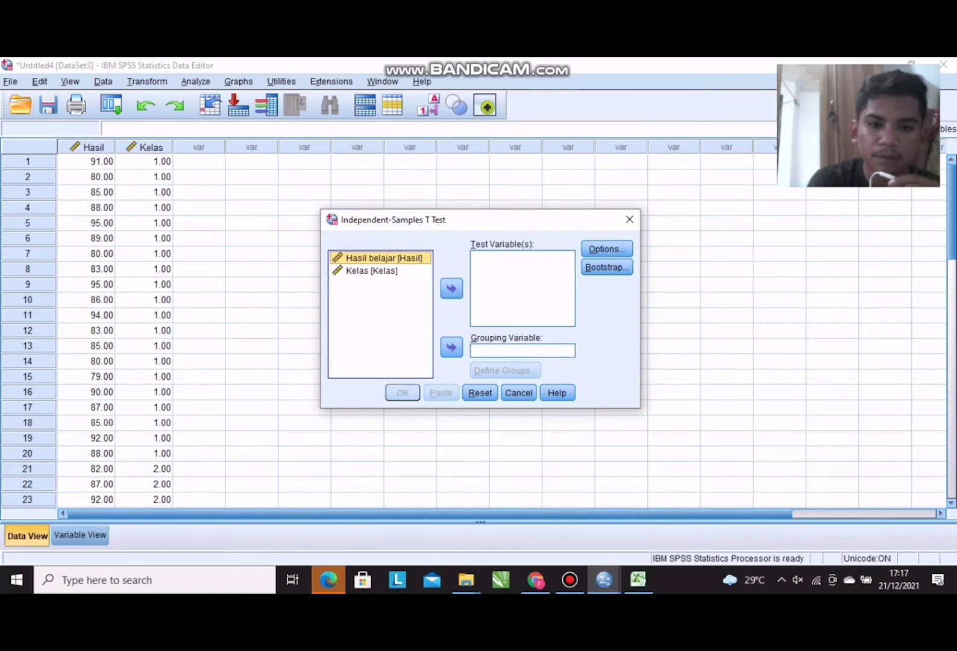
left_click(451, 289)
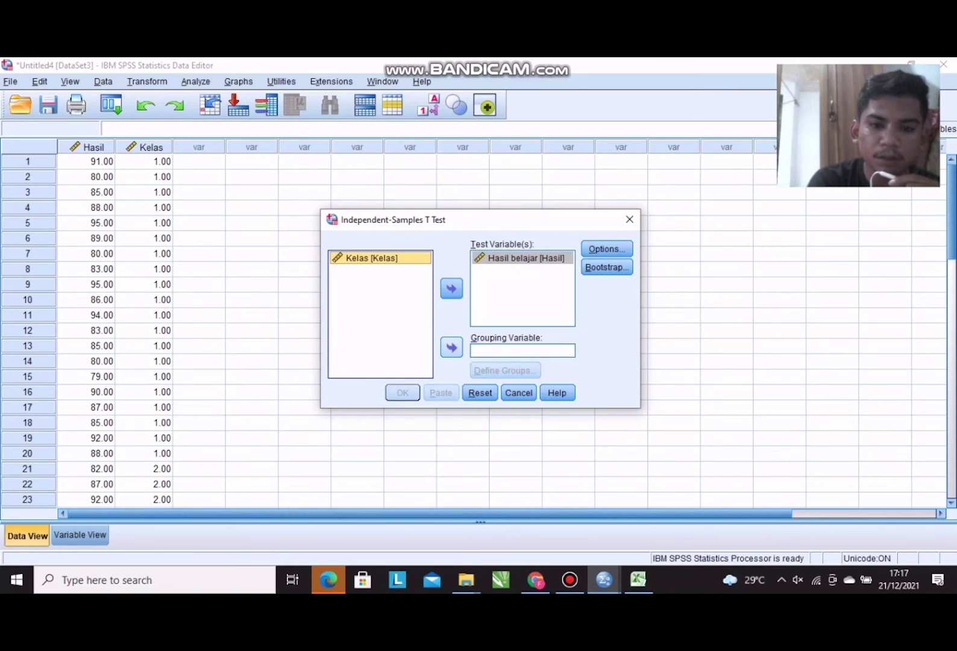
left_click(452, 347)
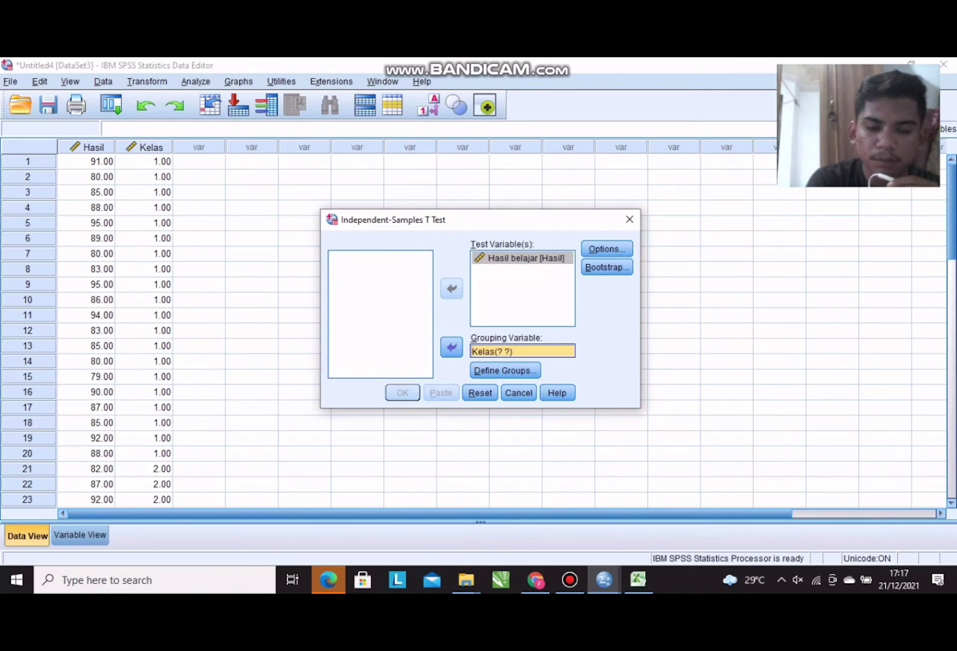
Define Group 1 as 1 and Group 2 as 2, then run the t-test and maximize its output window.
left_click(505, 370)
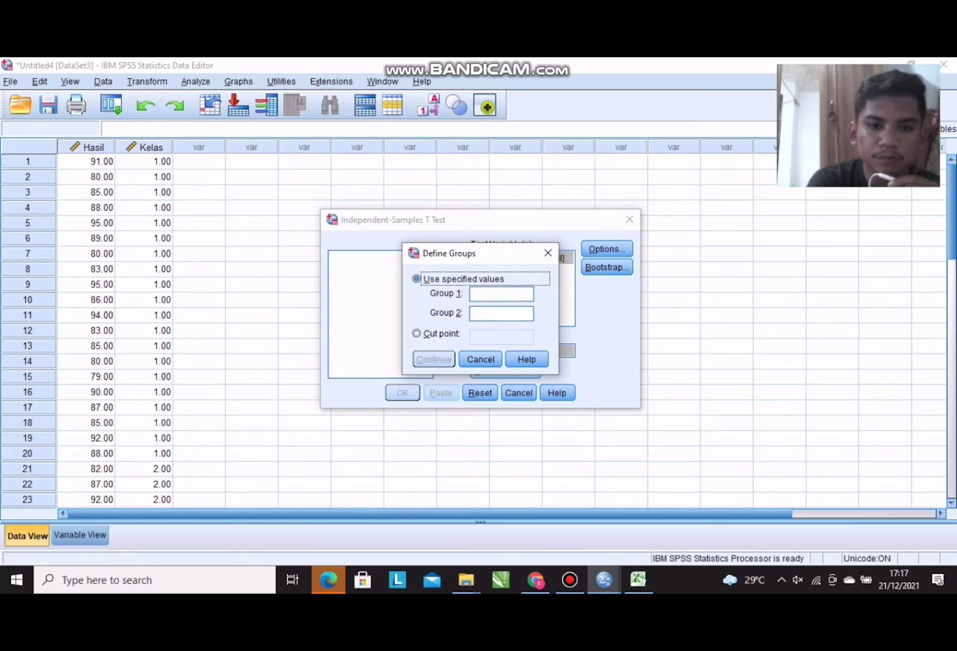
left_click(501, 294)
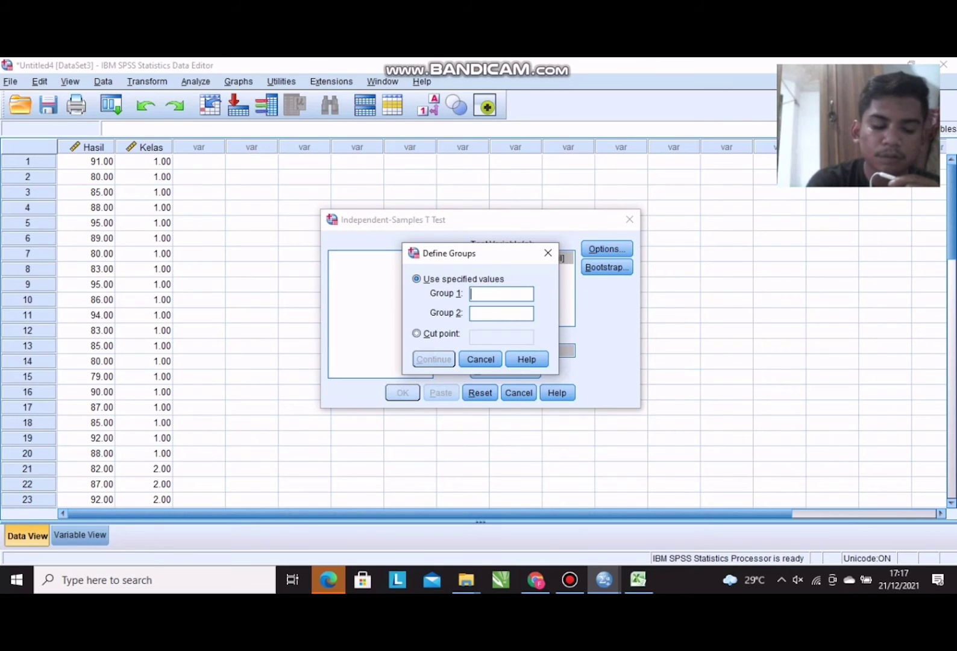
type("1")
left_click(501, 313)
type("2")
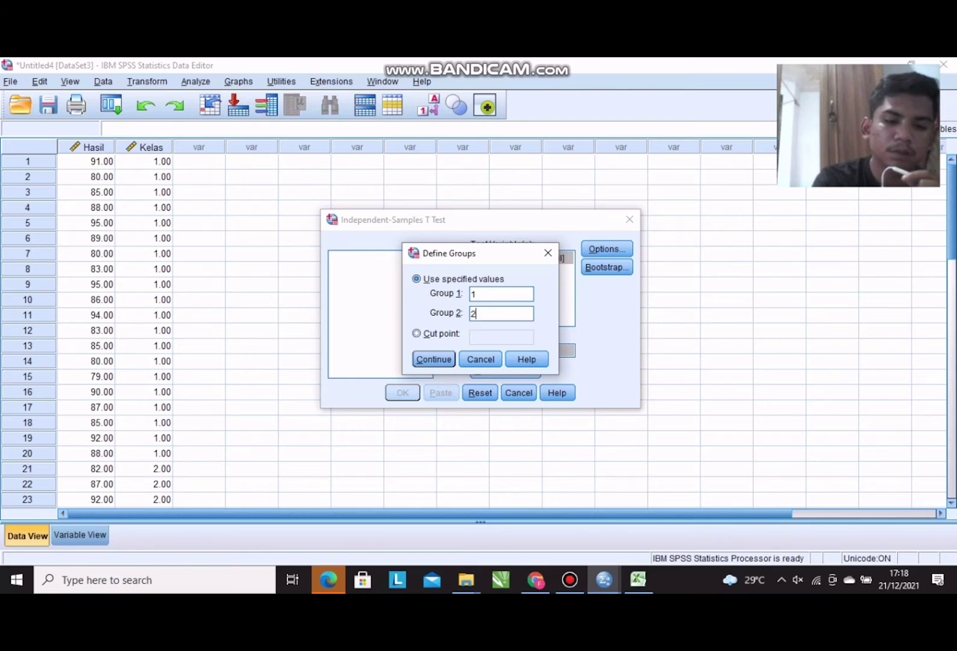
left_click(433, 359)
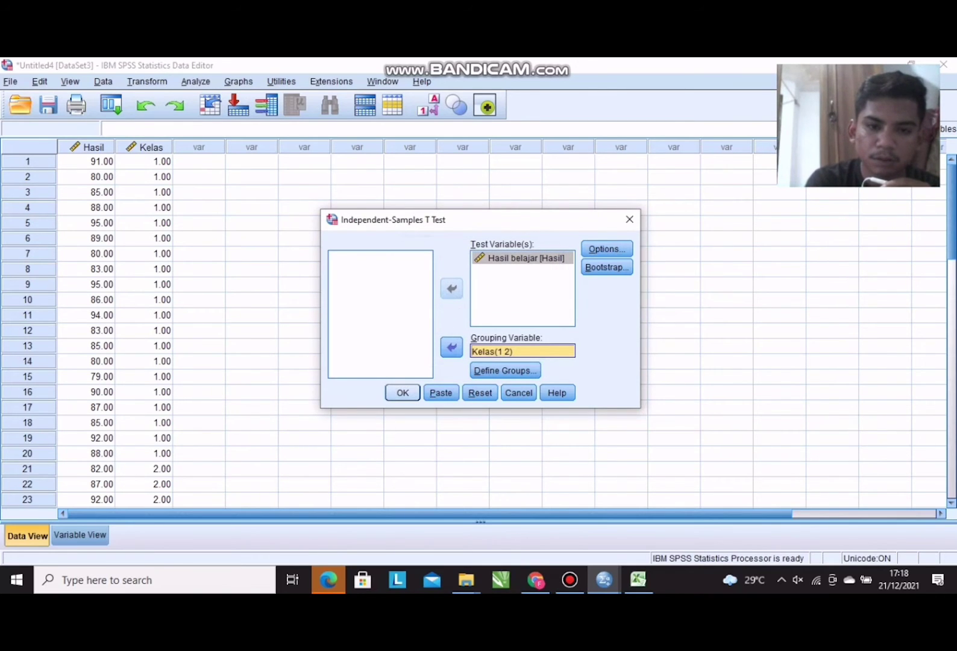
key("Return")
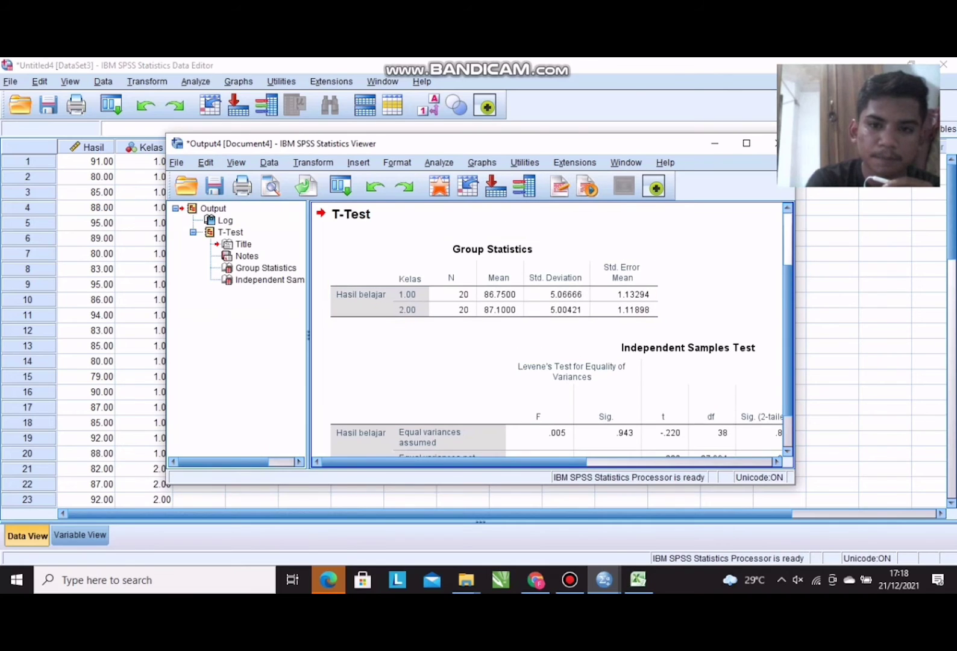
left_click(746, 142)
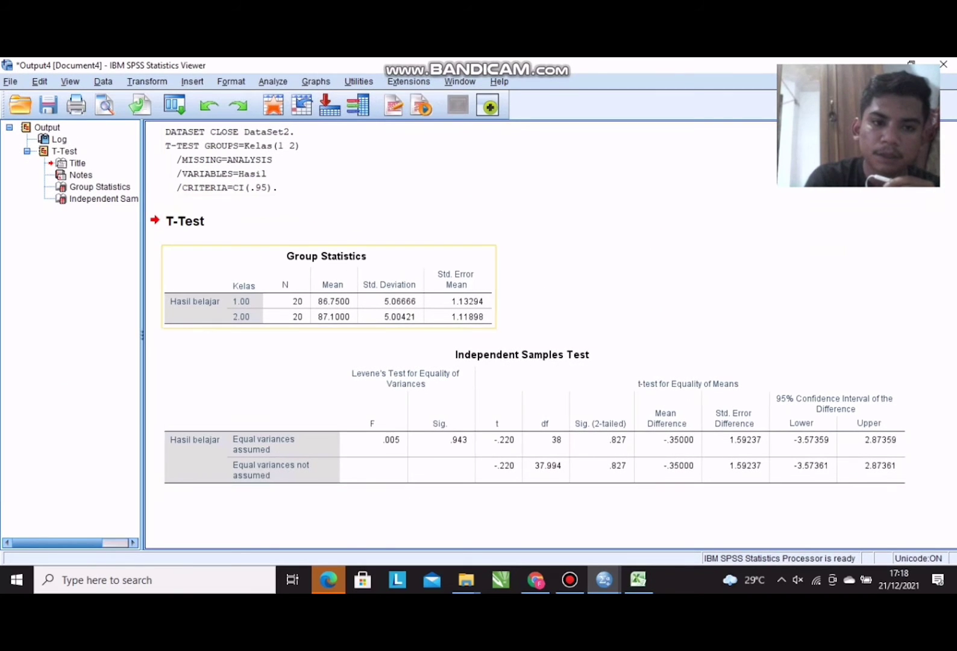
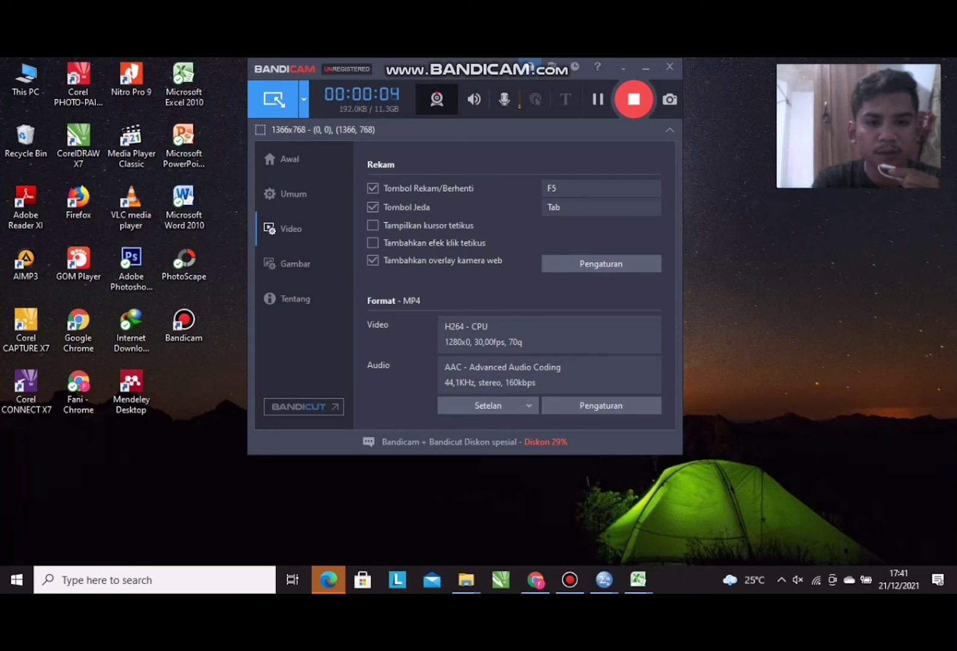
Open the Book3 workbook in Excel and examine how the Jenis Kelamin entries L and P are coded in the adjacent Kode column.
left_click(646, 67)
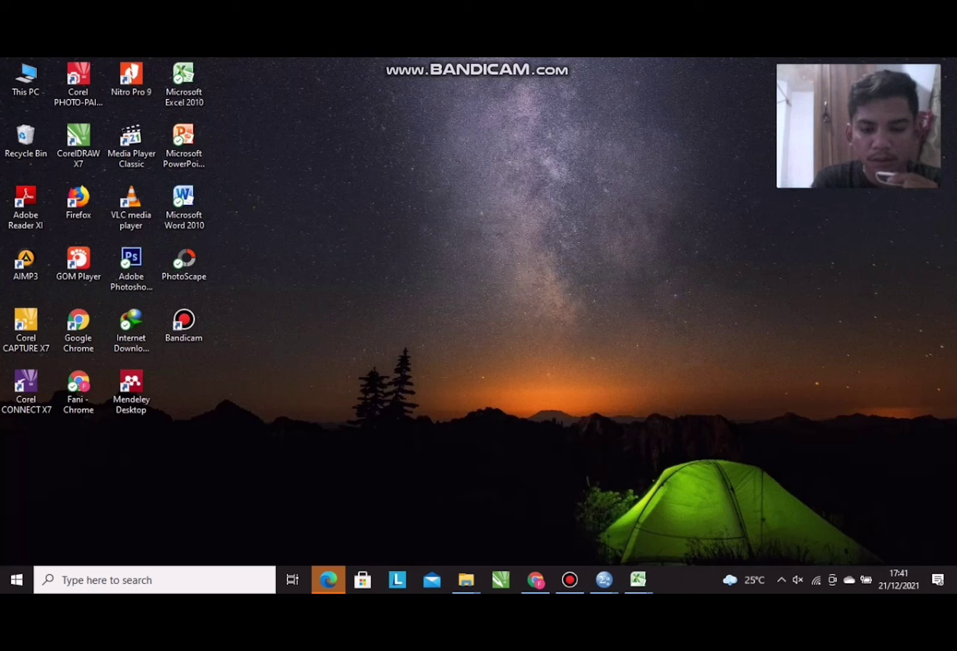
mouse_move(638, 580)
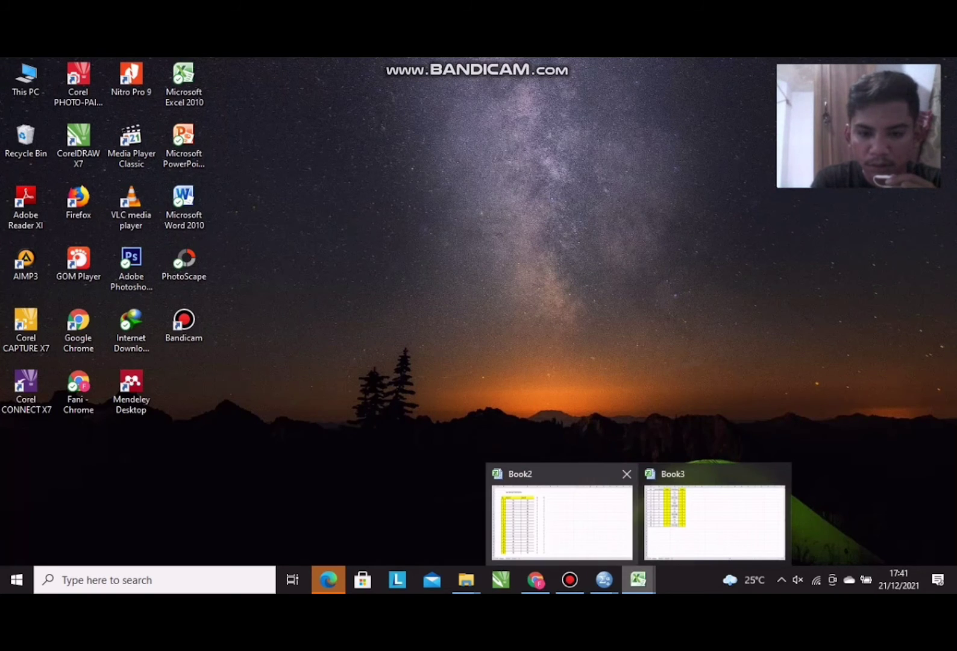
left_click(714, 519)
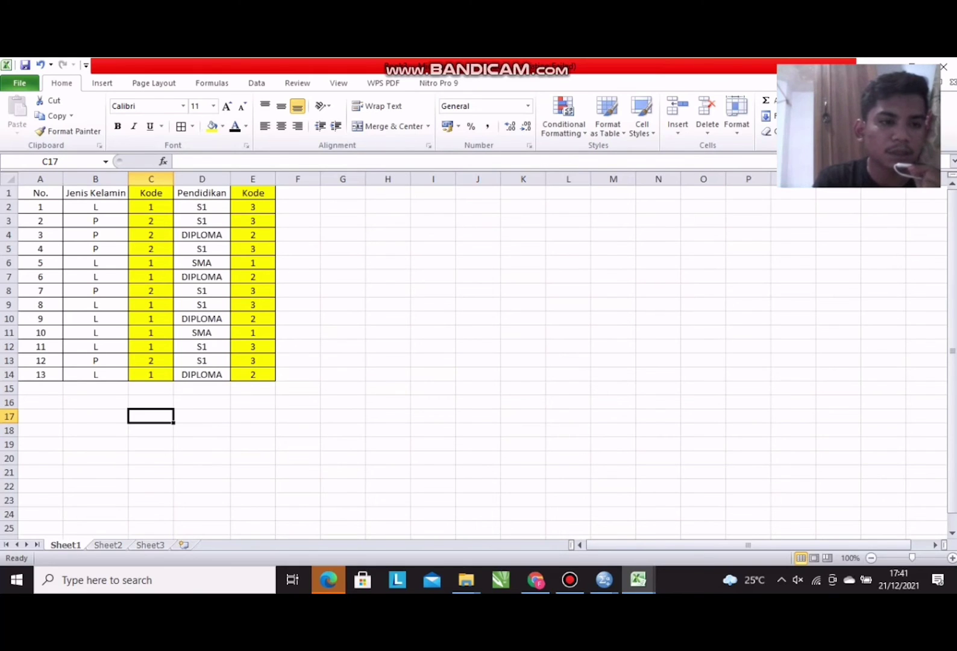
left_click(95, 207)
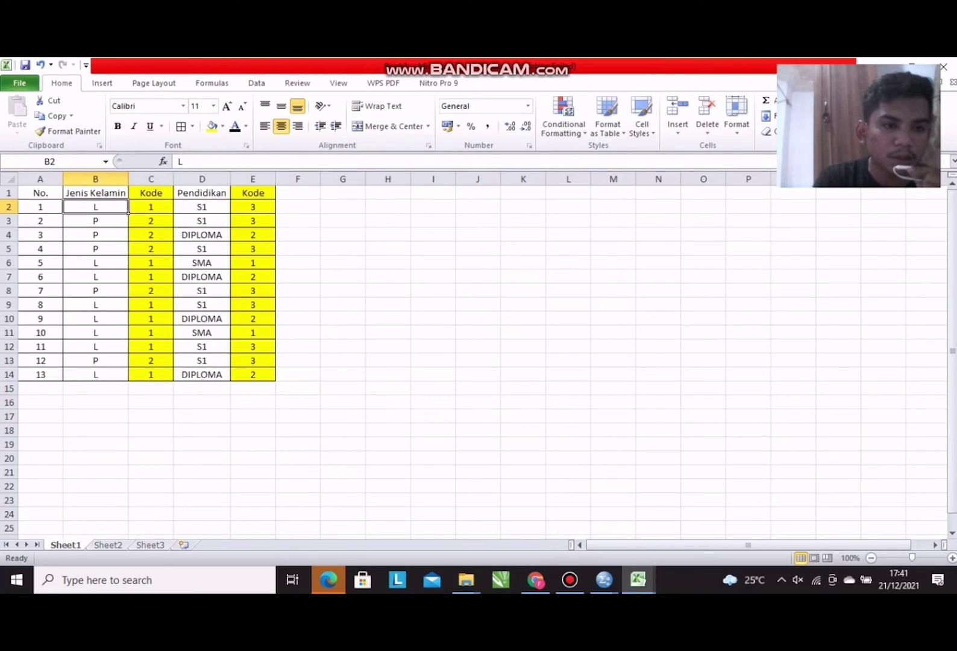
mouse_move(128, 213)
left_mouse_down()
mouse_move(129, 227)
mouse_move(128, 213)
left_mouse_up()
left_click(95, 220)
left_click(95, 234)
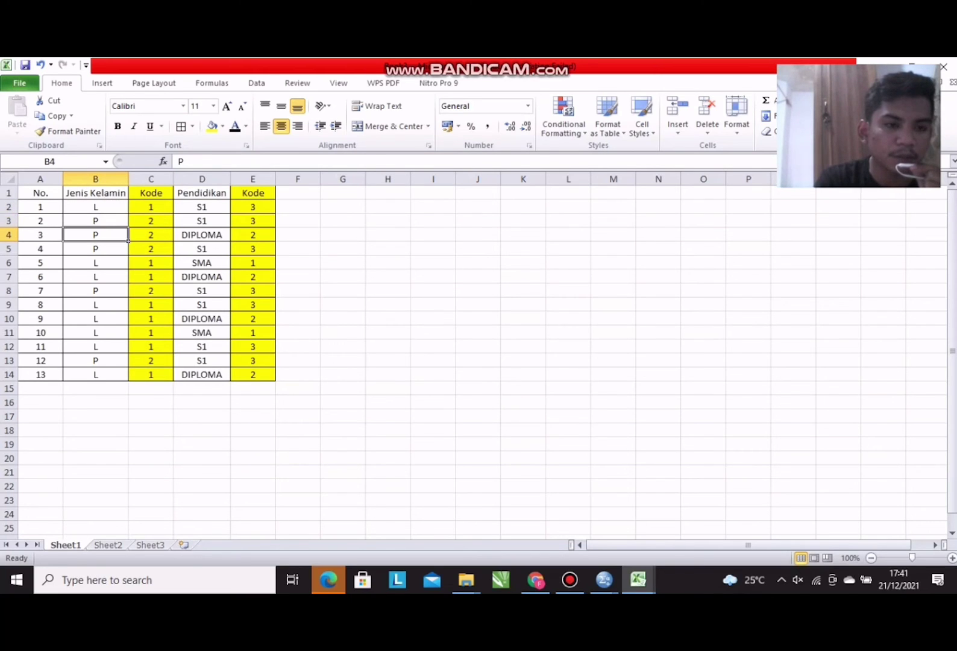
left_click(96, 207)
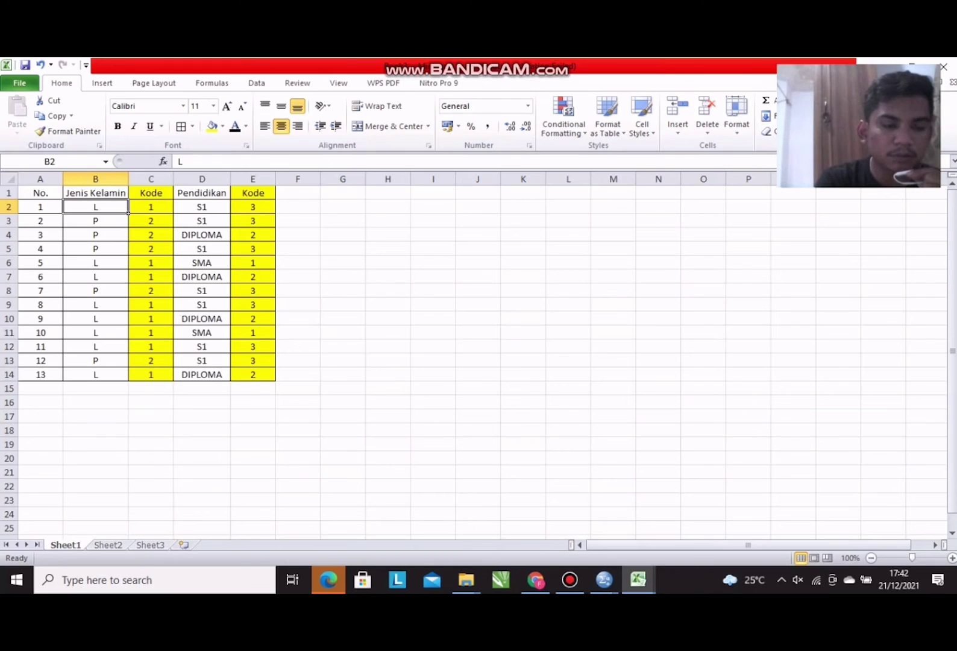
left_click(150, 207)
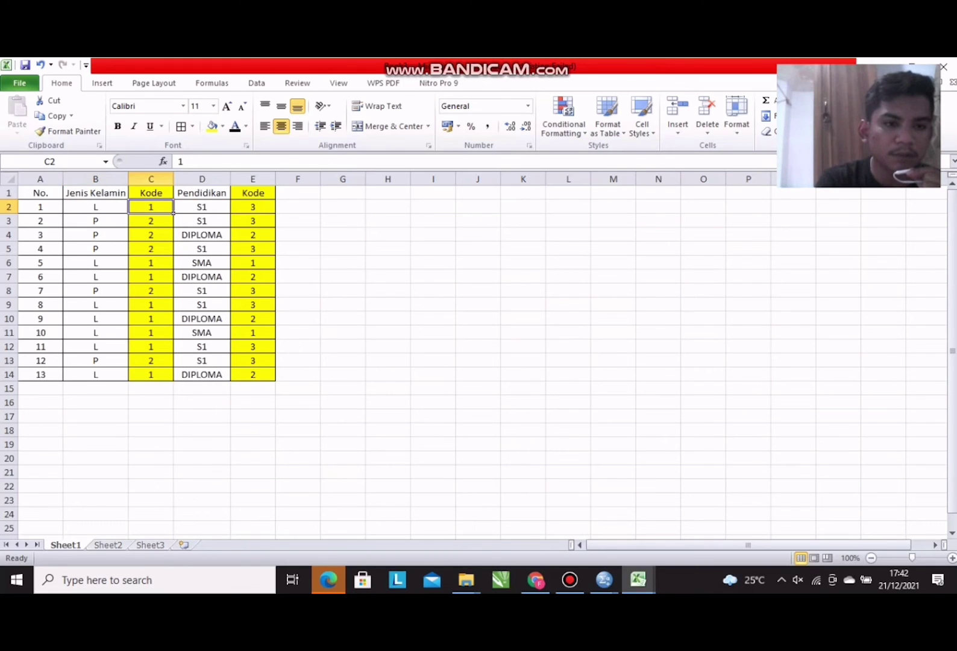
left_click(95, 221)
left_click(150, 221)
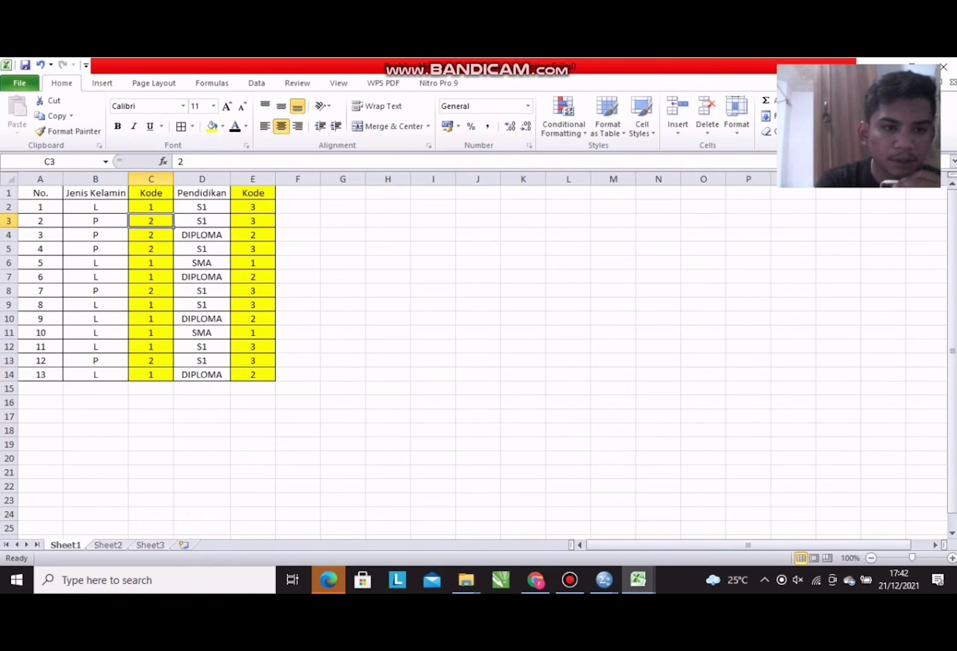
Examine how the Pendidikan levels S1, DIPLOMA and SMA are coded in the Kode column beside them.
left_click(202, 207)
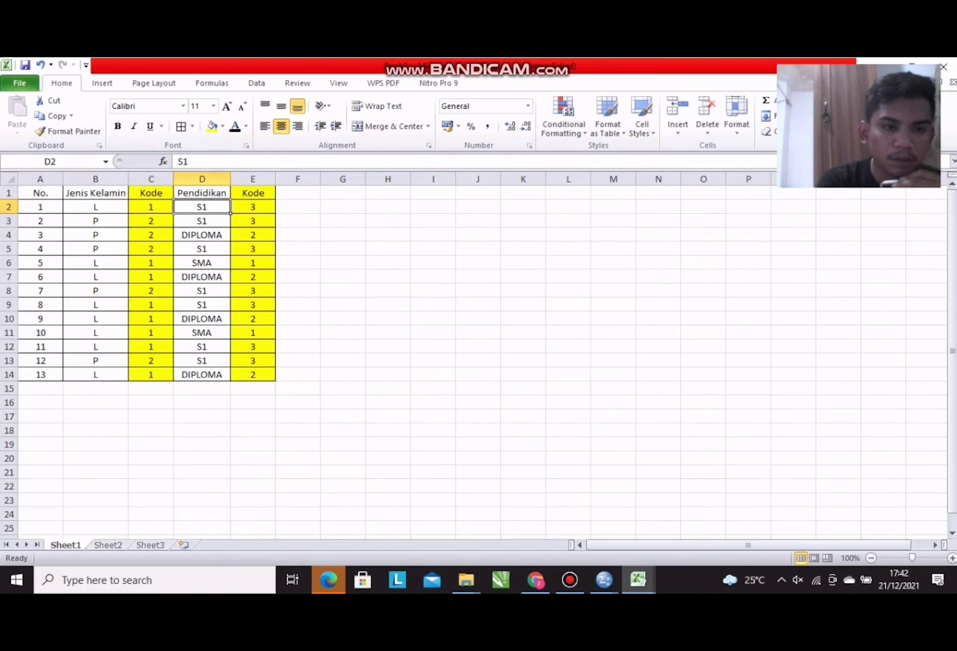
left_click(202, 234)
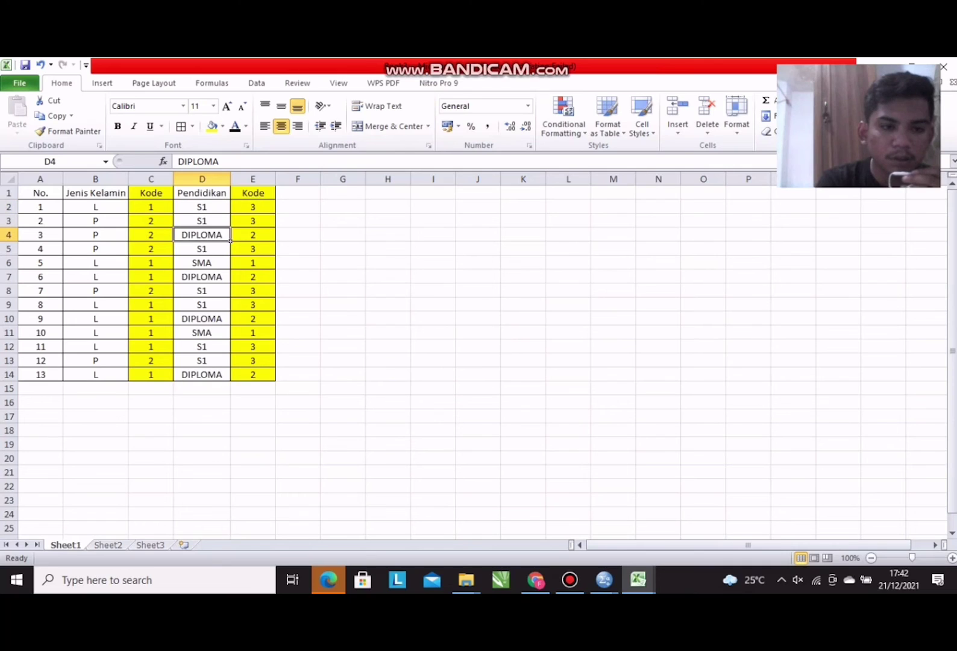
left_click(202, 262)
left_click(202, 207)
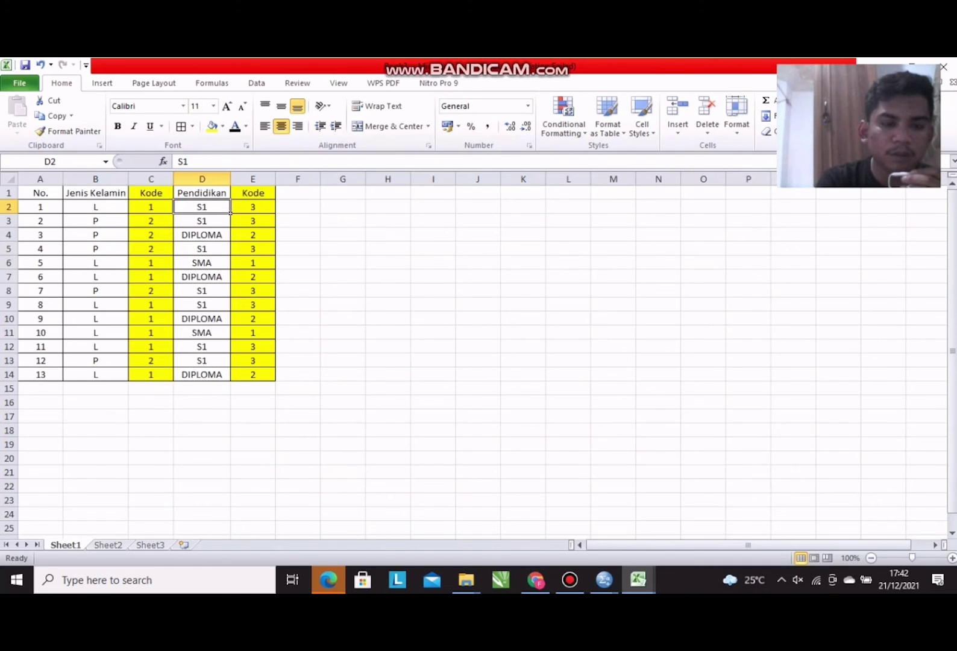
left_click(252, 207)
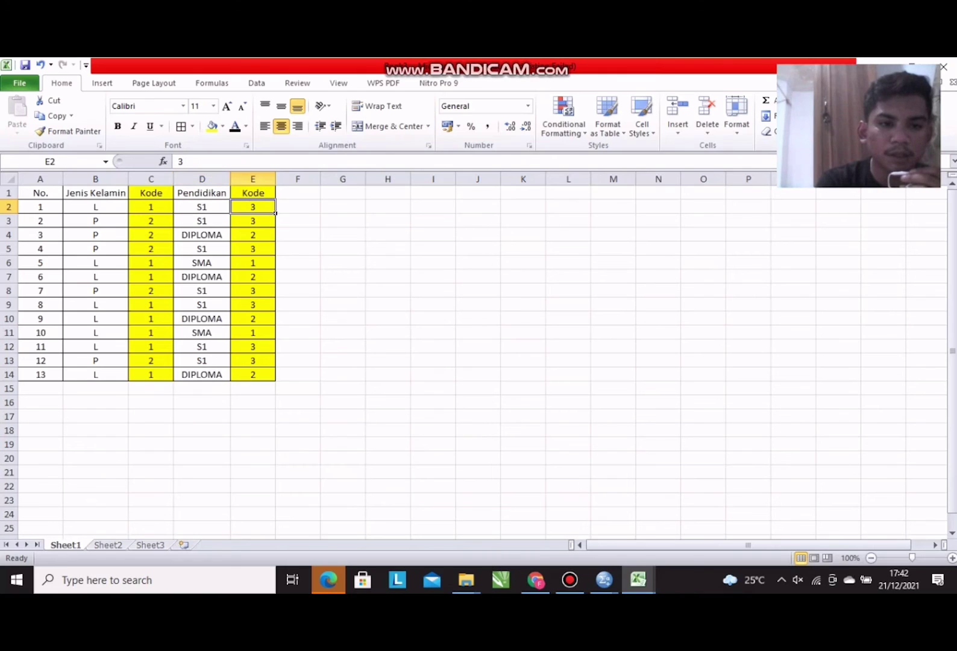
left_click(253, 234)
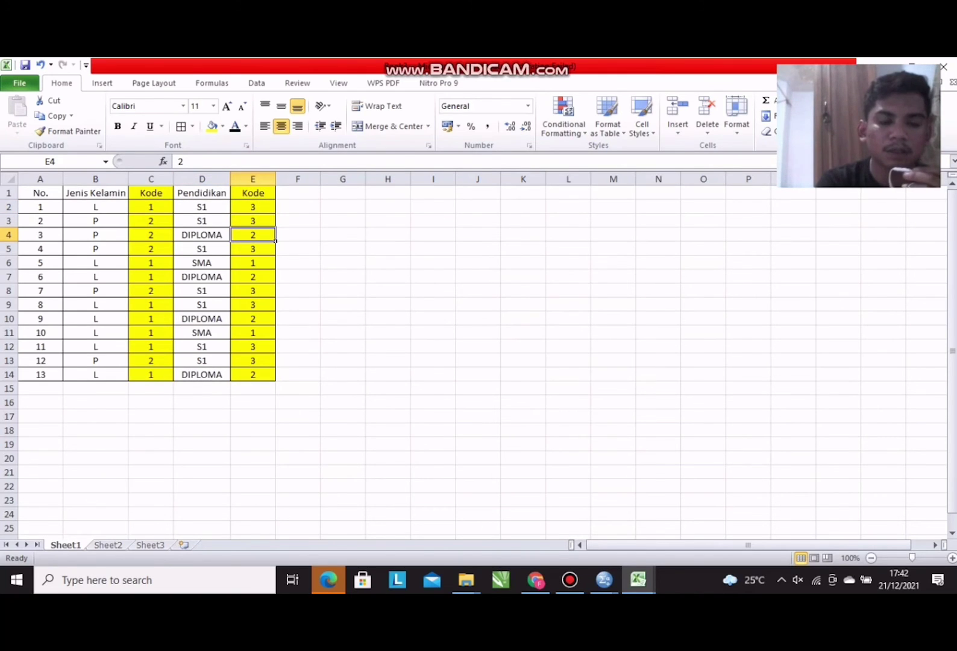
left_click(253, 263)
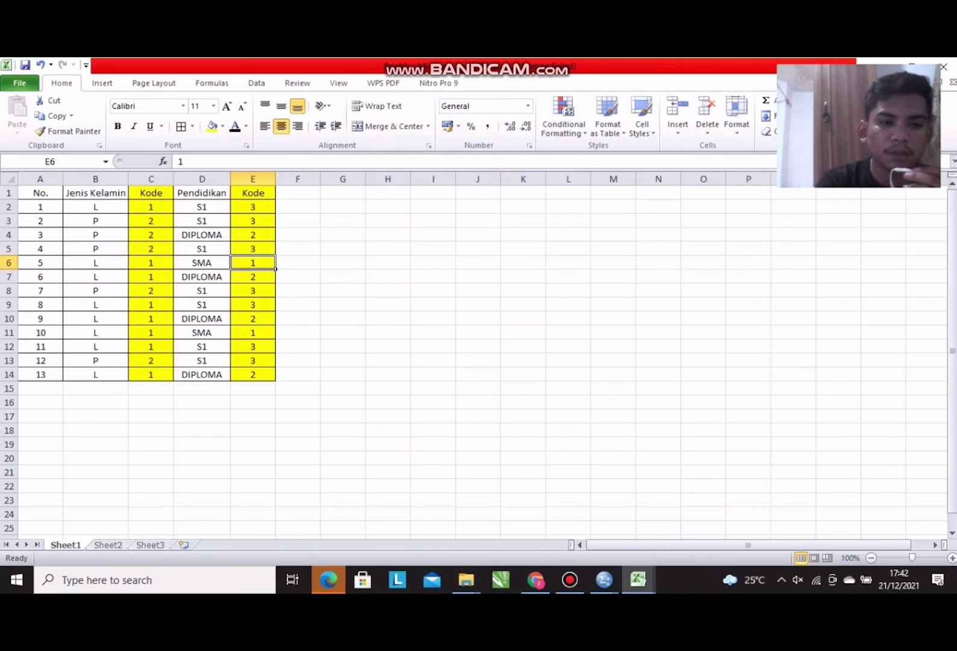
left_click(342, 389)
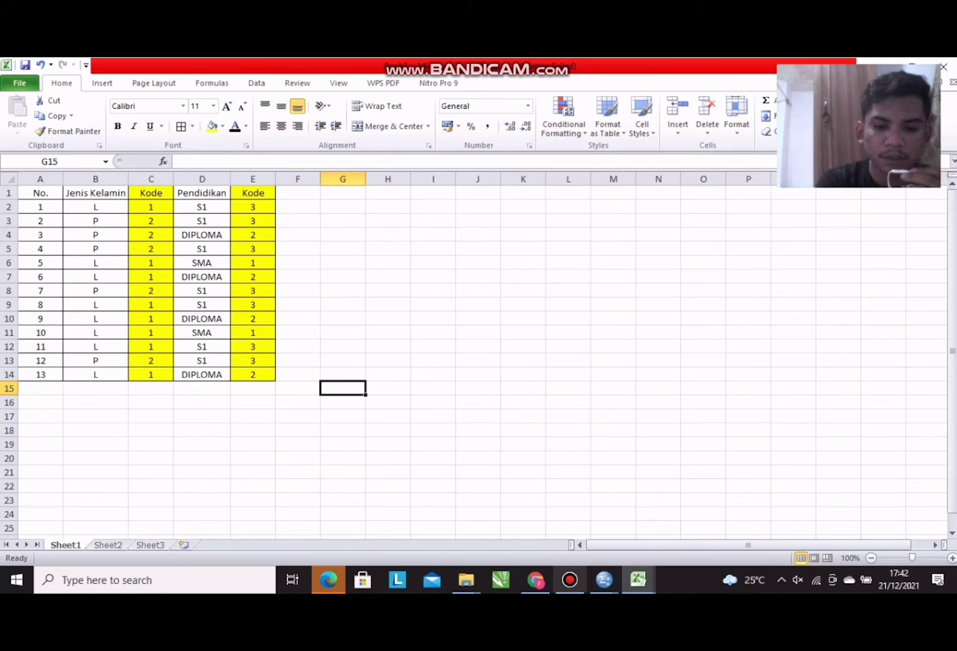
Switch to the empty Untitled5 dataset in SPSS and name its first variable JK in the variable definitions.
mouse_move(605, 579)
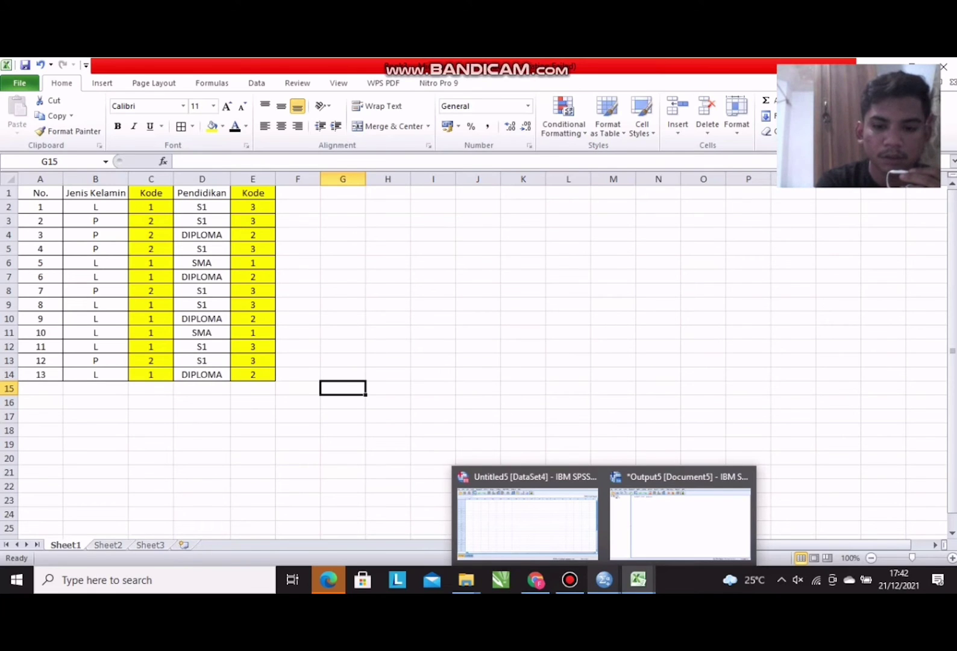
left_click(527, 518)
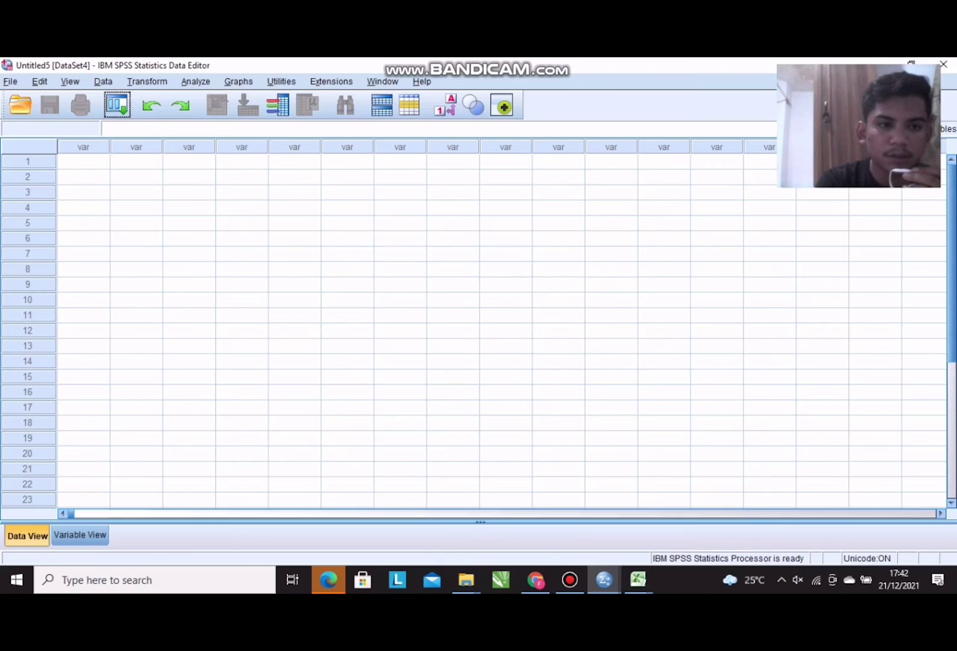
left_click(80, 534)
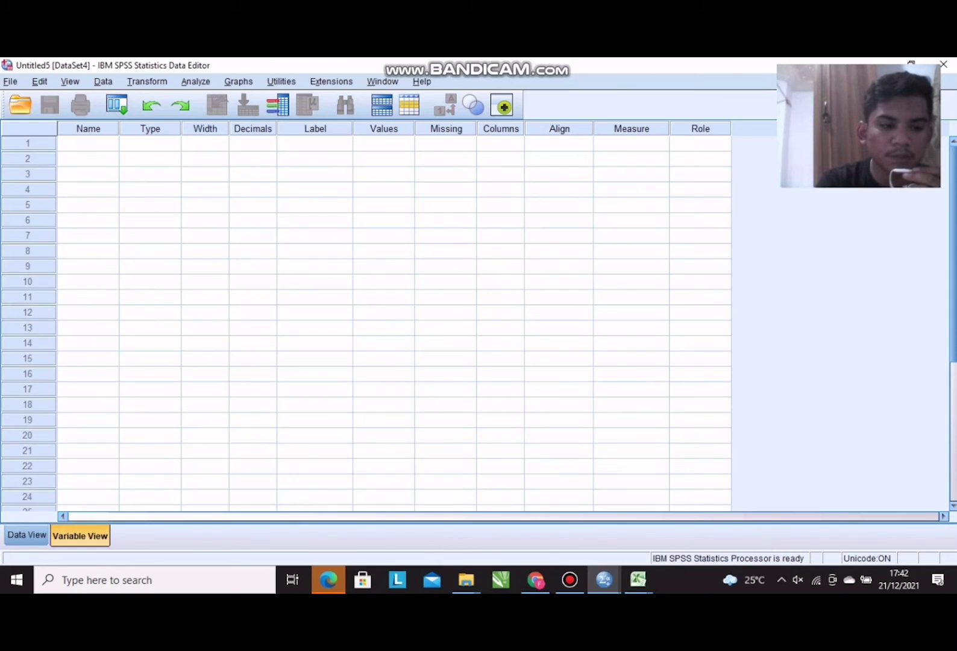
left_click(88, 143)
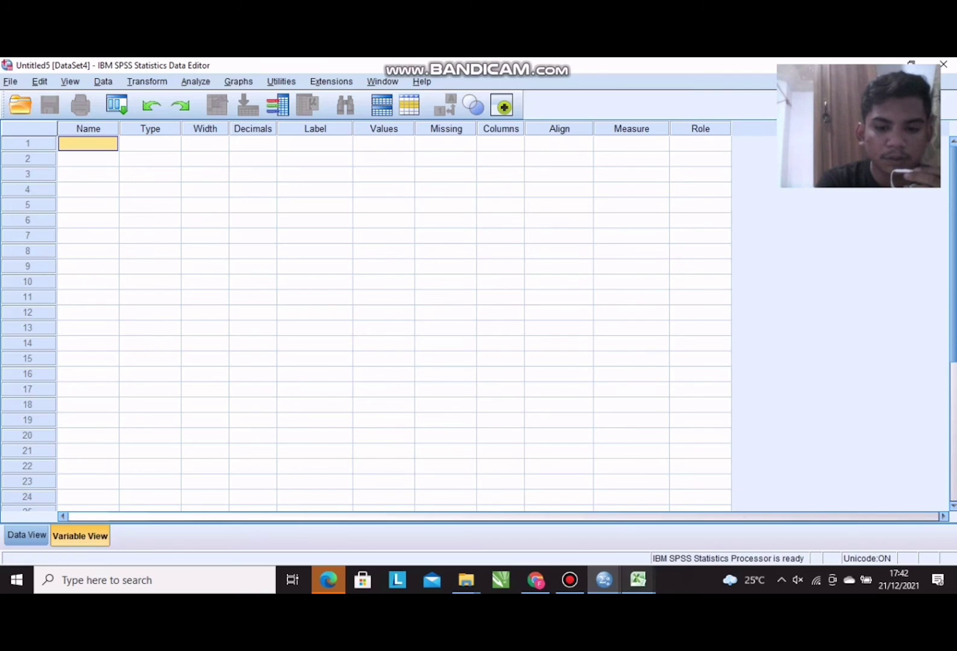
type("J")
key("Caps_Lock")
type("enis")
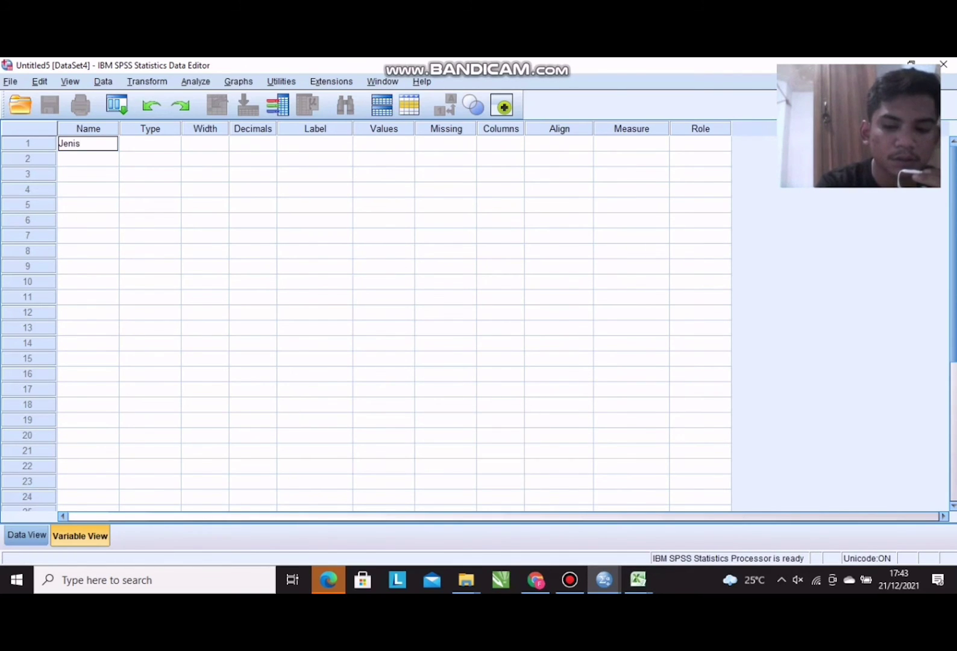
key("BackSpace")
key("BackSpace")
key("BackSpace")
key("BackSpace")
type("K")
Set the label of the JK variable to Jenis Kelamin.
left_click(314, 143)
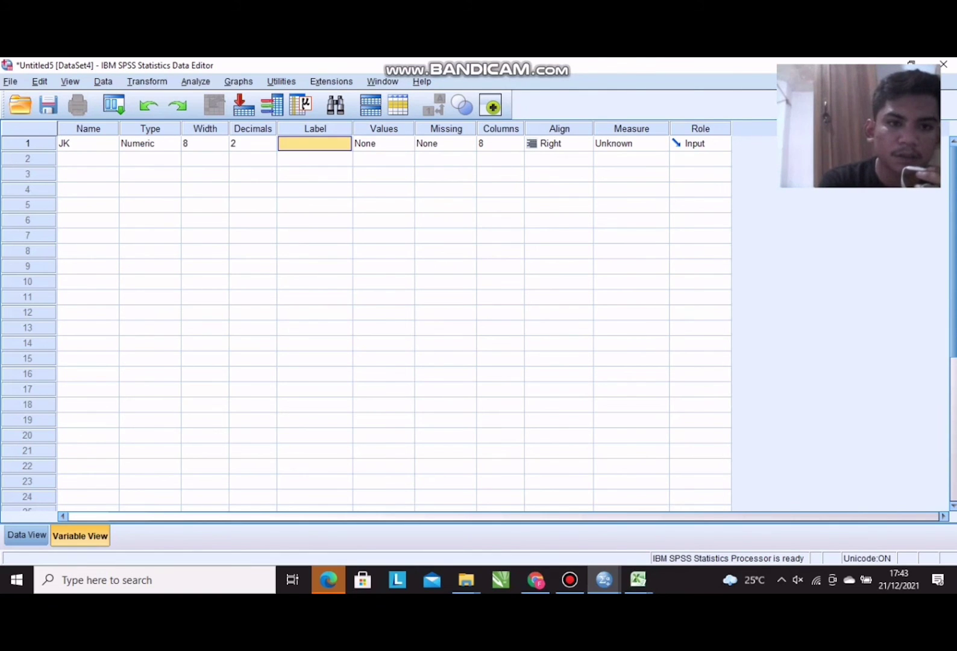
type("Je")
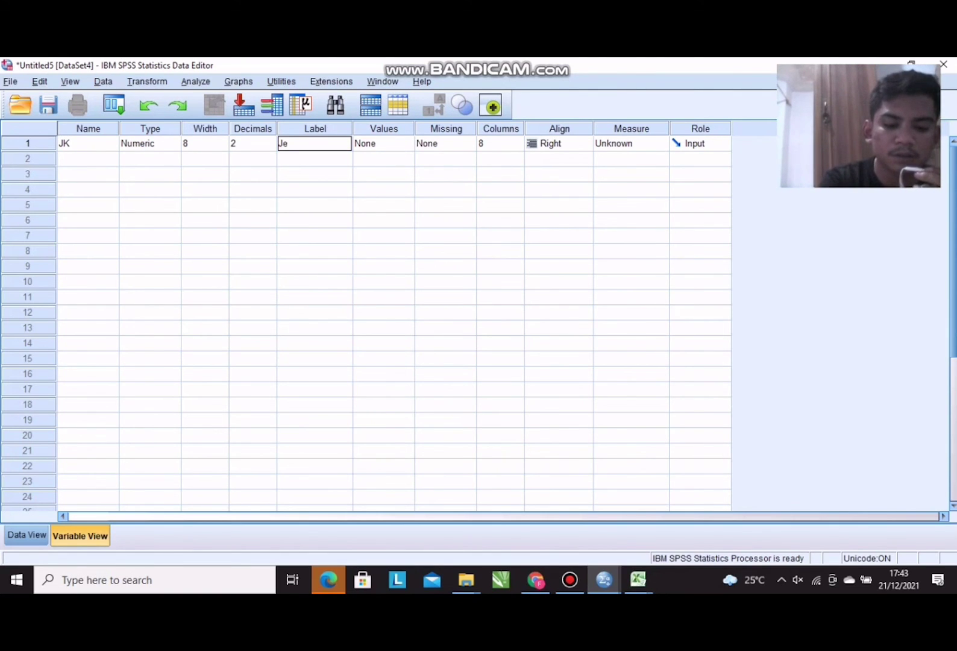
type("nis K")
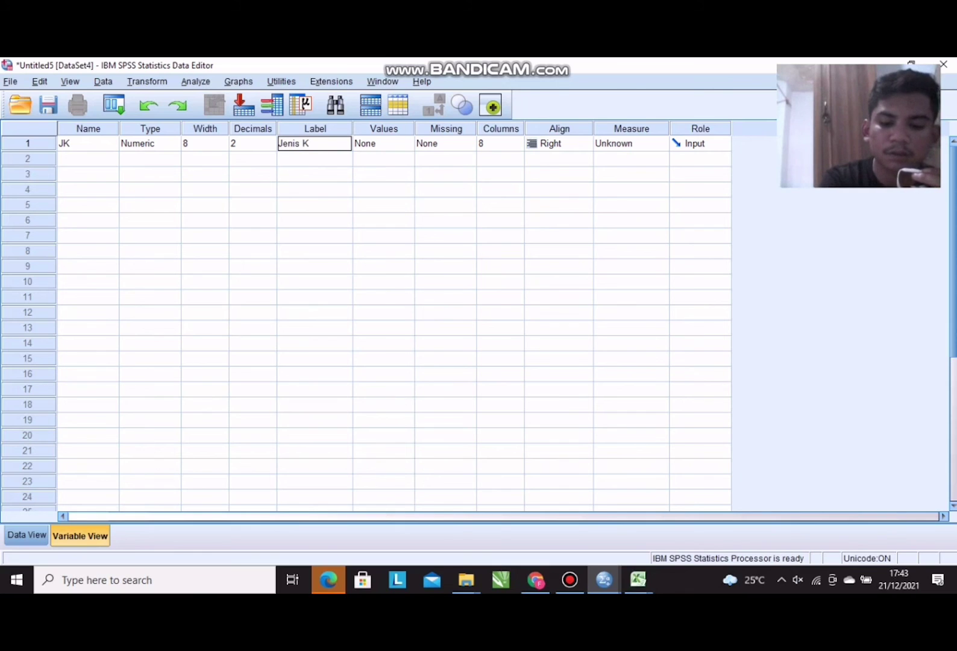
type("elamin")
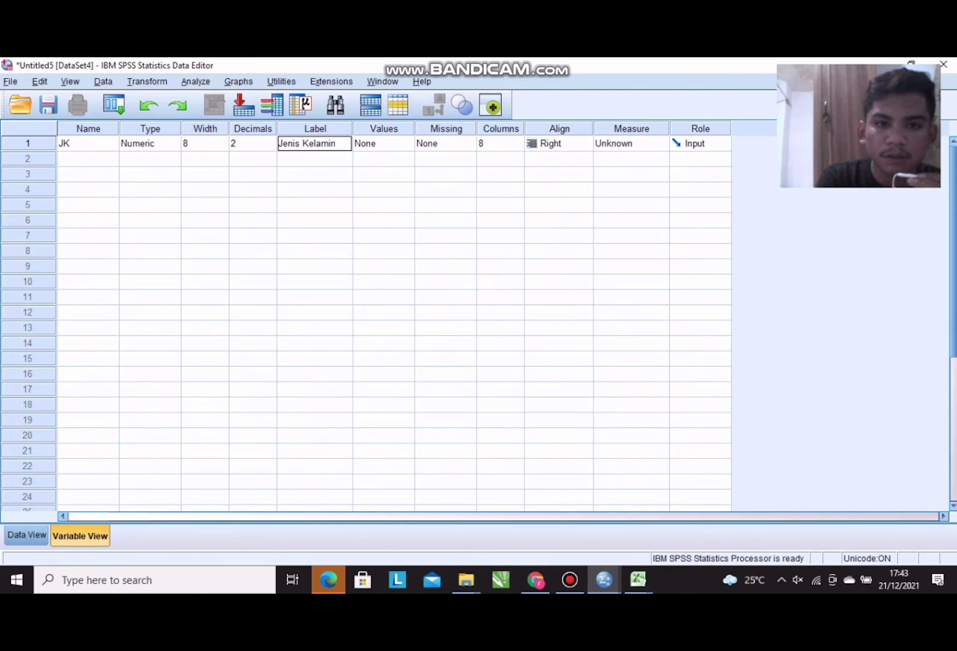
Check the gender codes in the Book3 workbook and add the value label 1 = Laki-Laki to the JK variable.
left_click(407, 144)
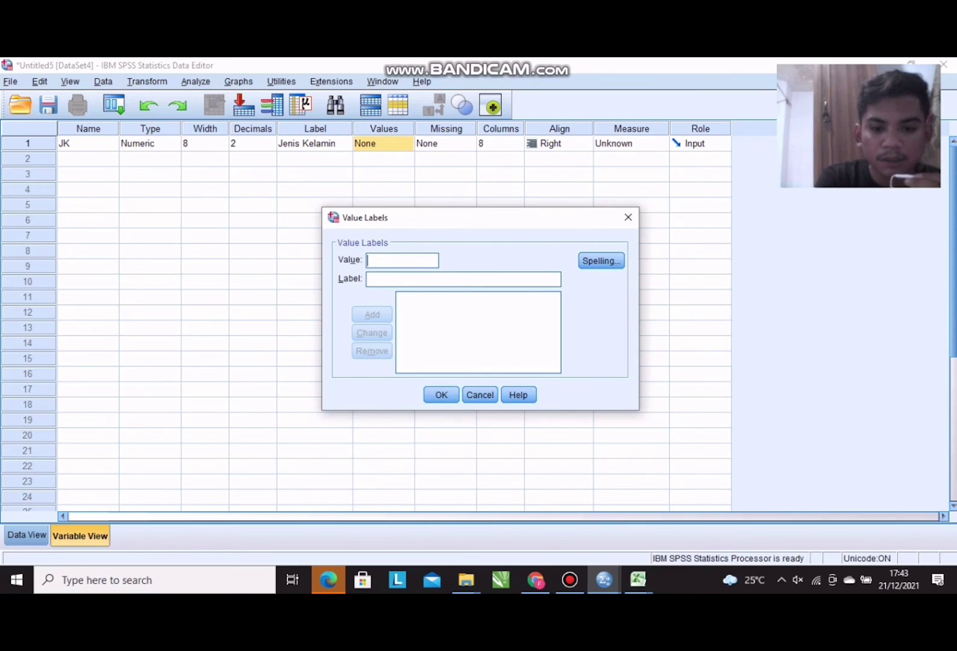
mouse_move(639, 579)
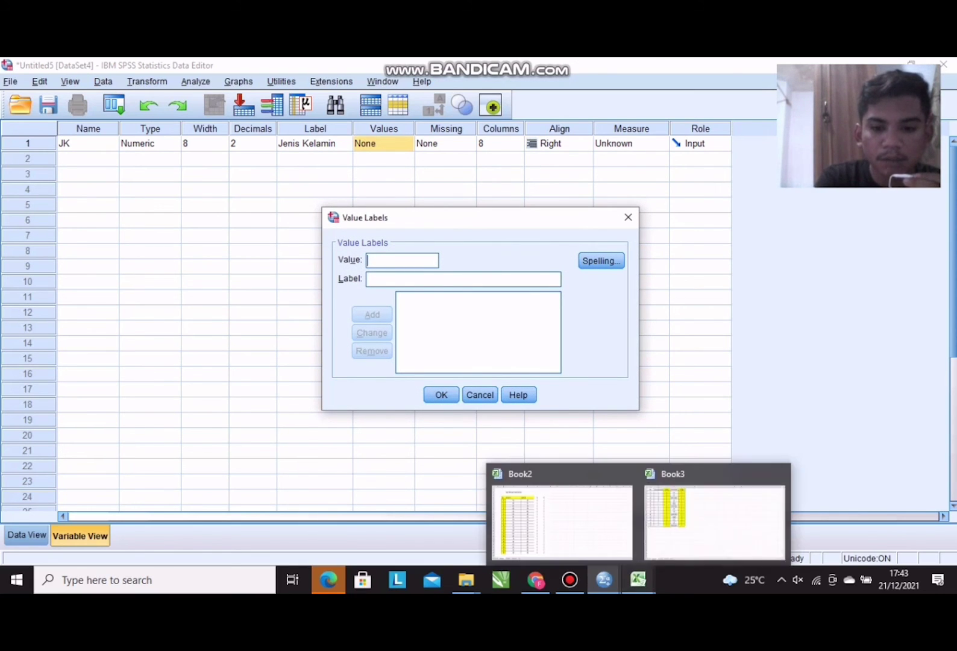
left_click(715, 522)
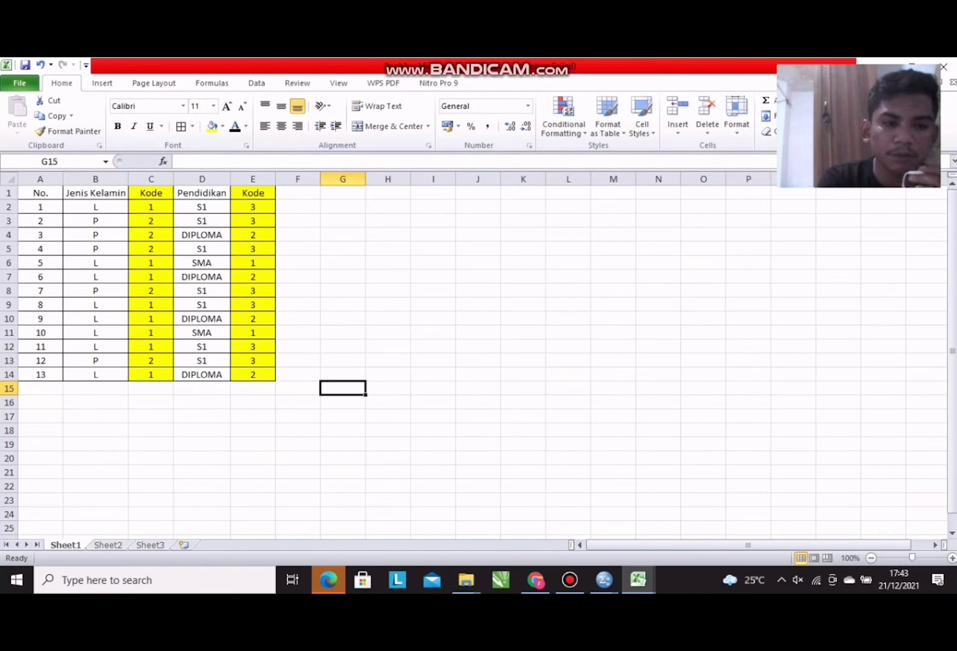
mouse_move(604, 580)
left_click(527, 518)
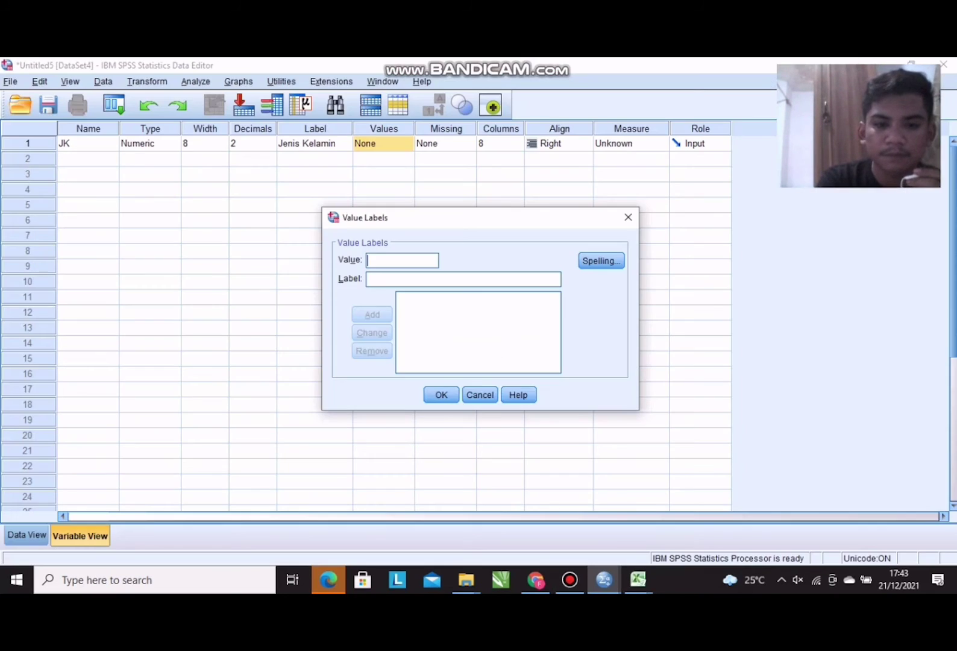
type("1")
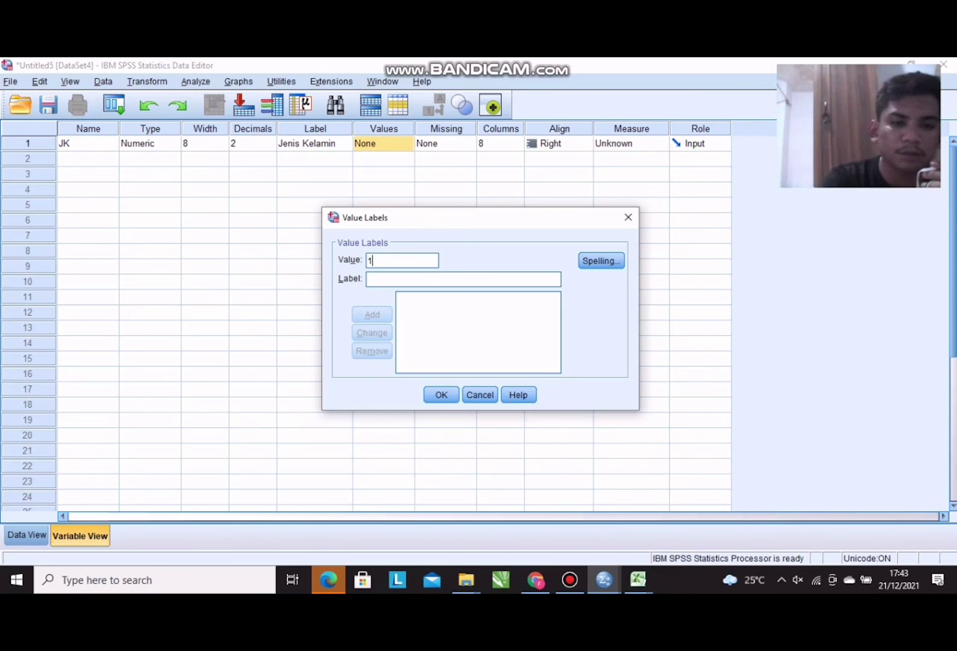
left_click(373, 279)
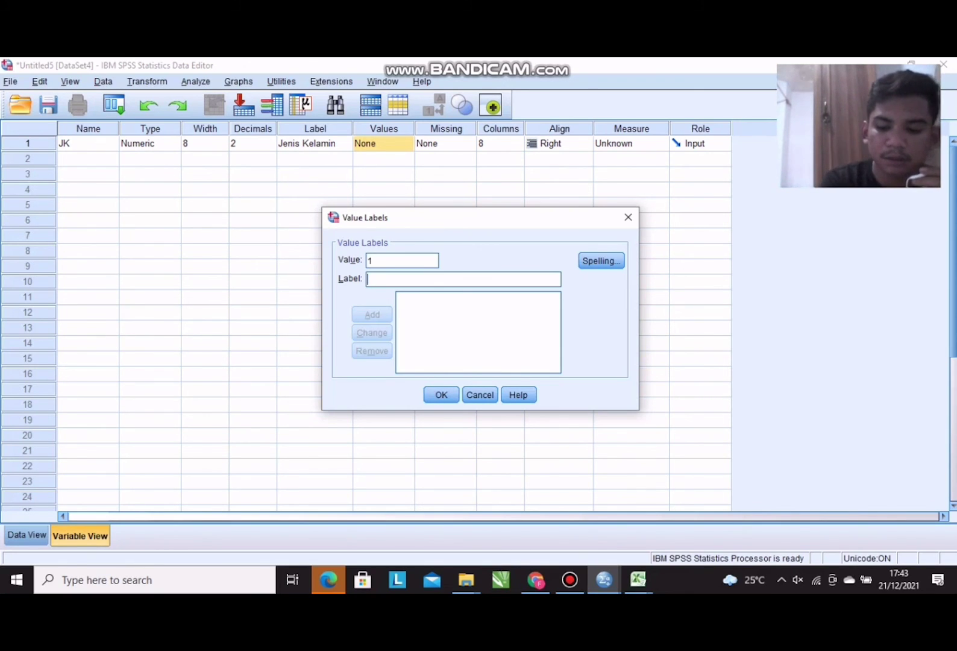
type("Lak")
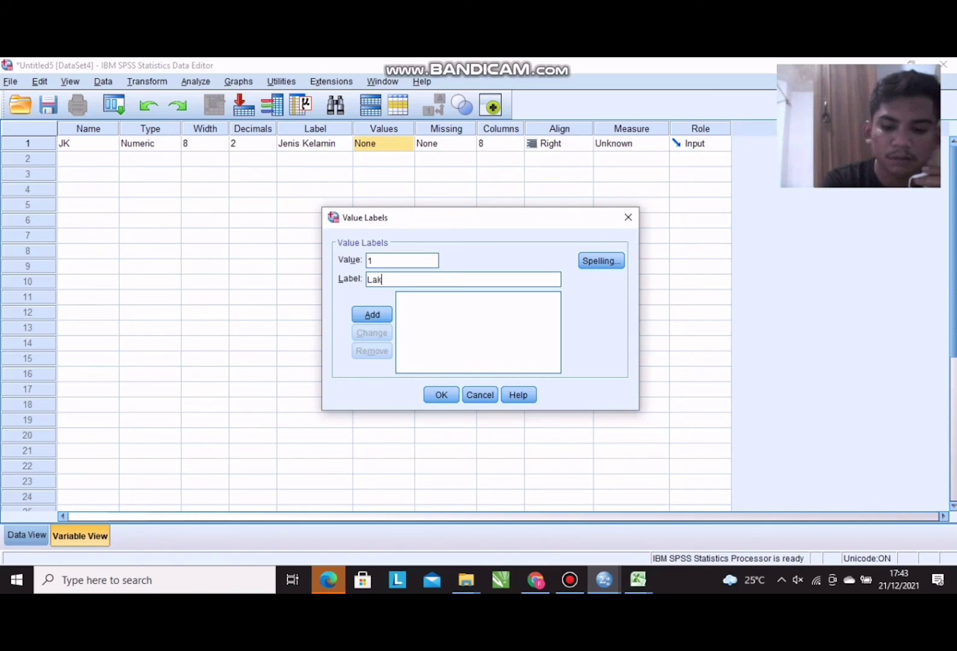
type("i-Laki")
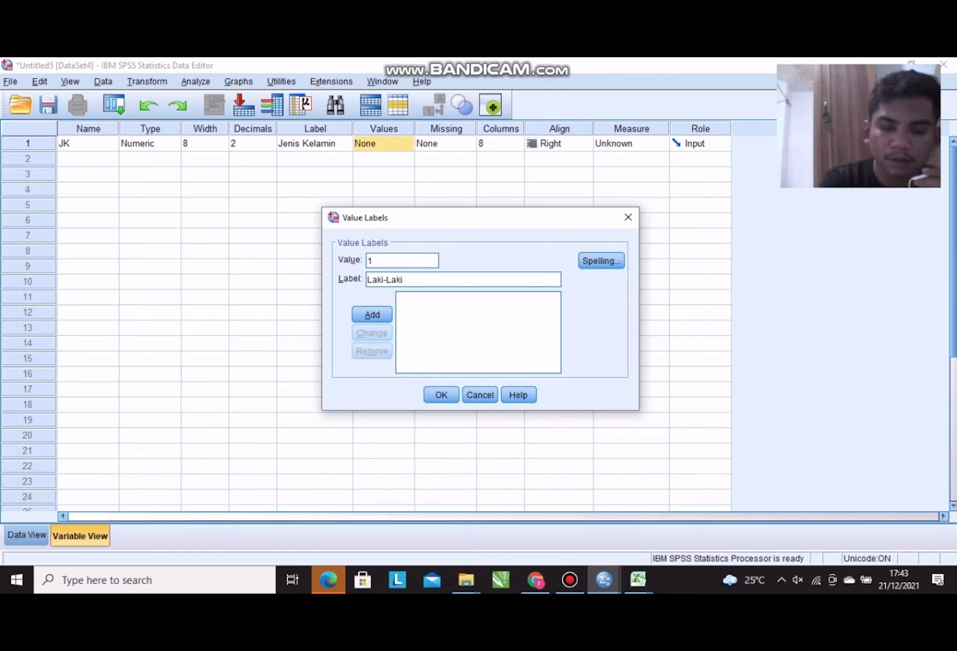
key("alt+a")
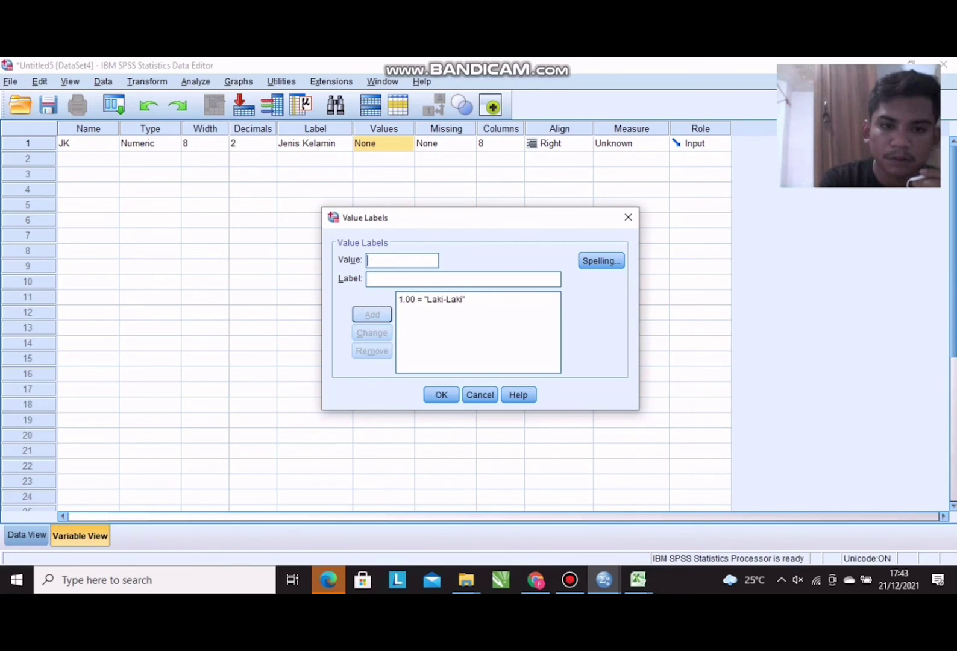
Add the value label 2 = Perempuan to the JK variable and apply its value labels.
type("2")
left_click(369, 279)
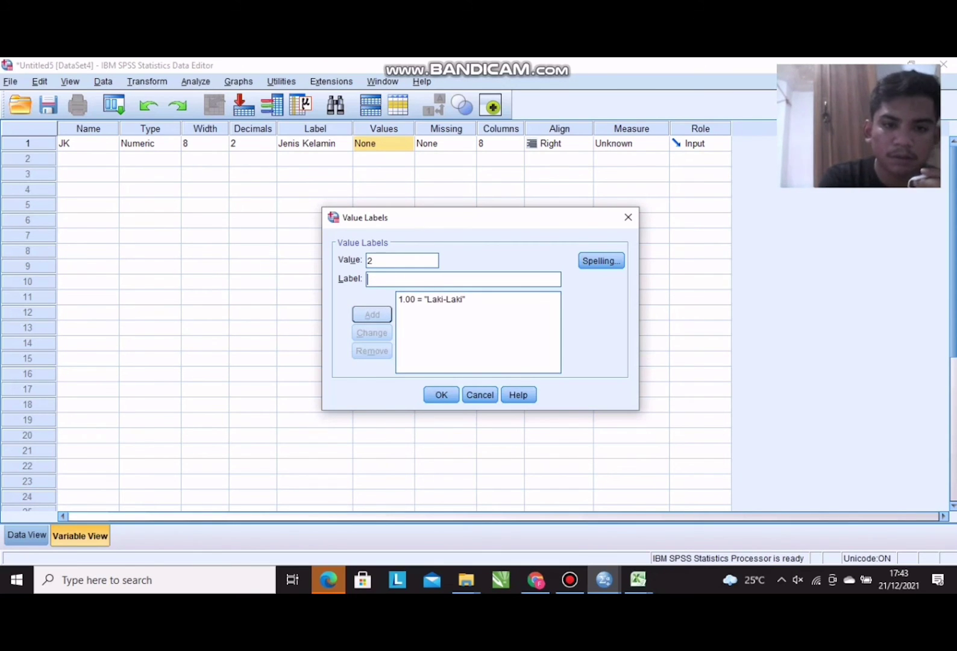
type("p")
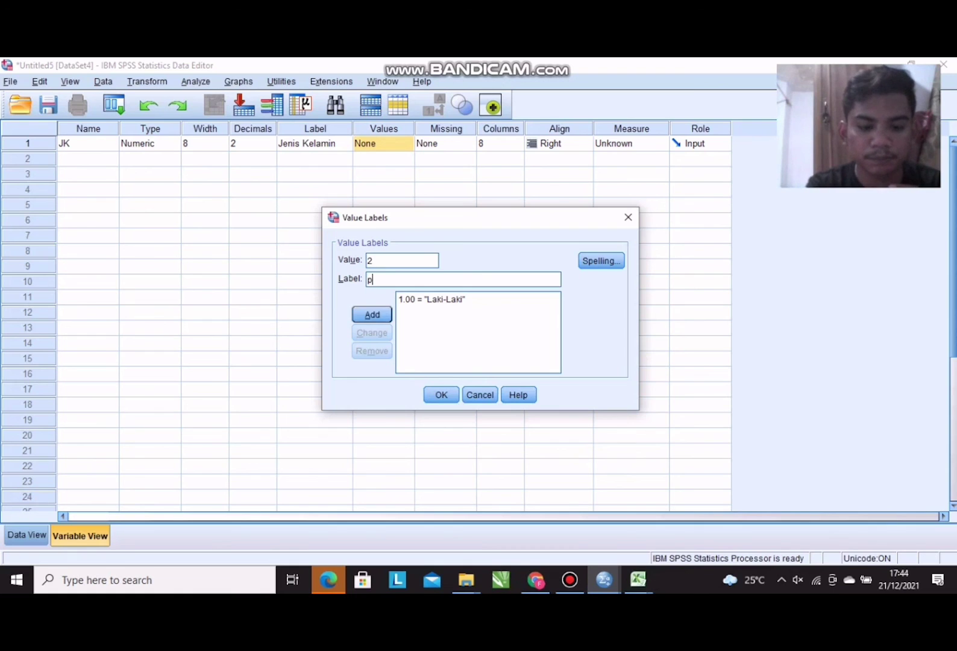
type("erempuan")
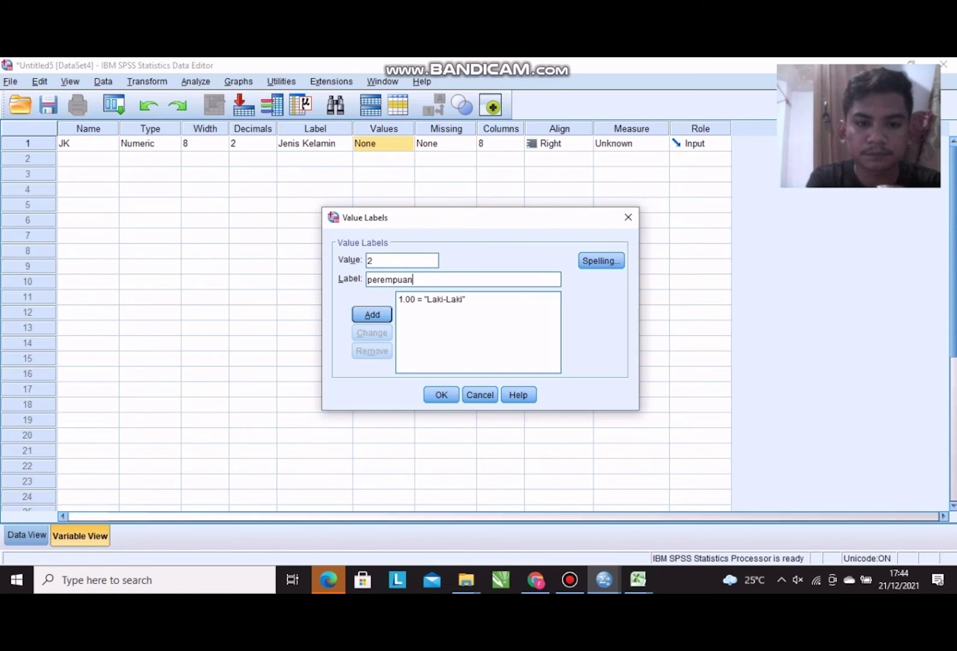
left_click(372, 279)
key("BackSpace")
type("P")
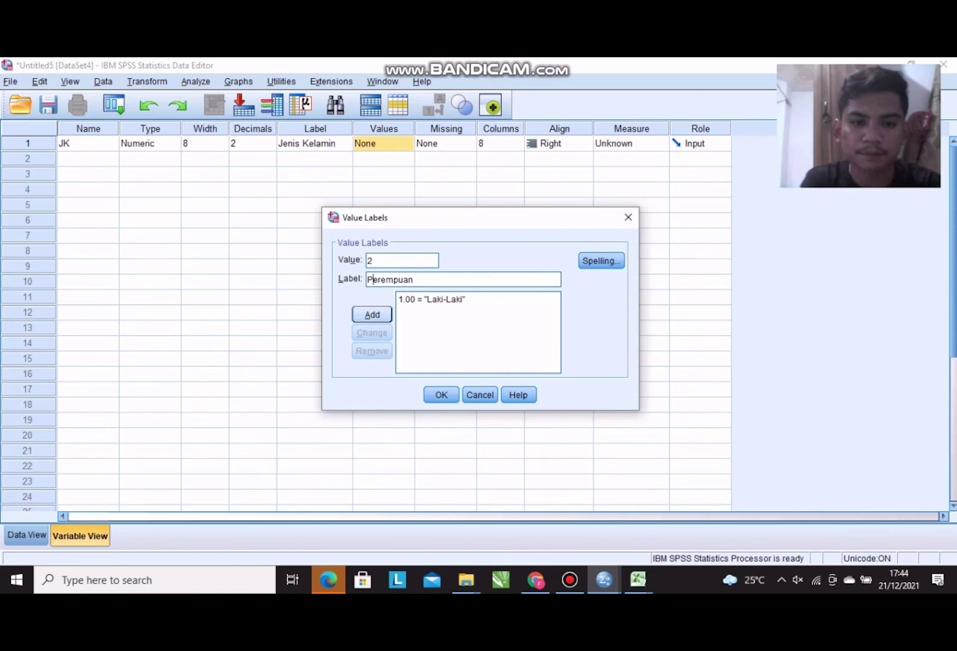
left_click(372, 315)
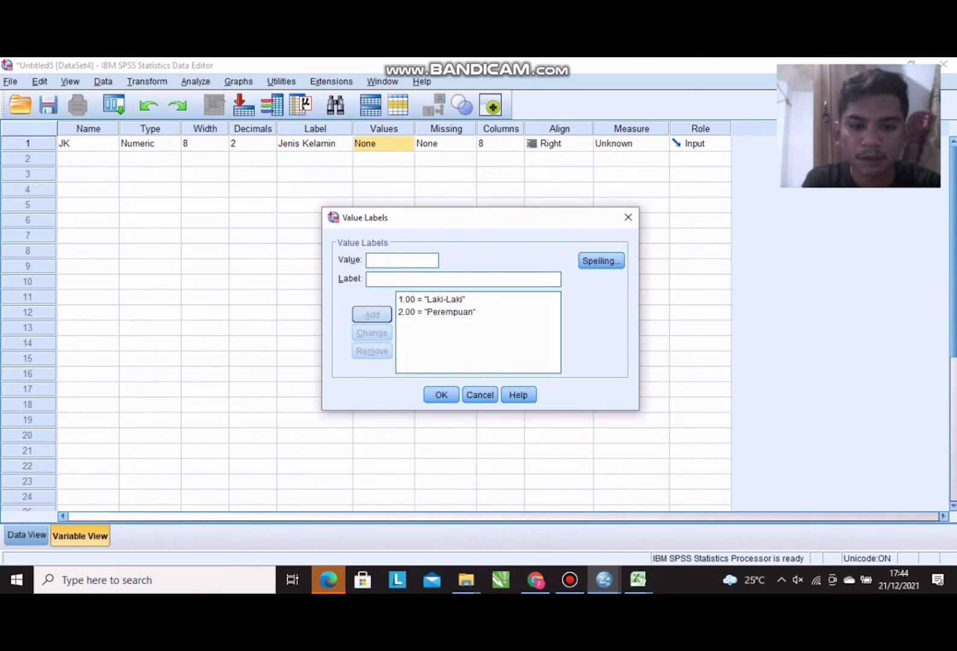
left_click(441, 395)
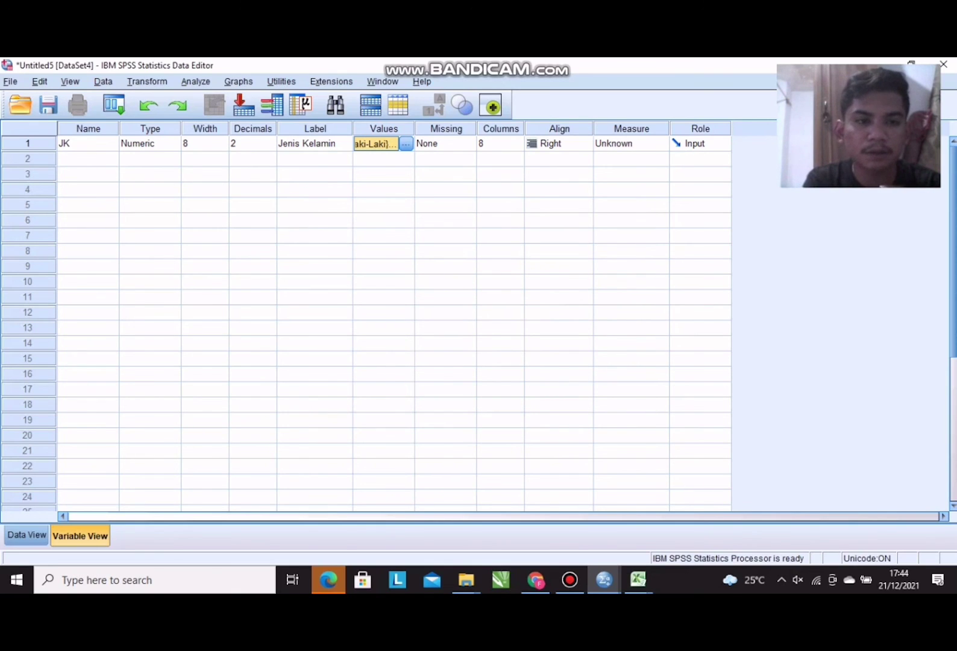
Check the education column in the Book3 workbook, return to the Untitled5 dataset in SPSS and name the second variable JP.
left_click(88, 159)
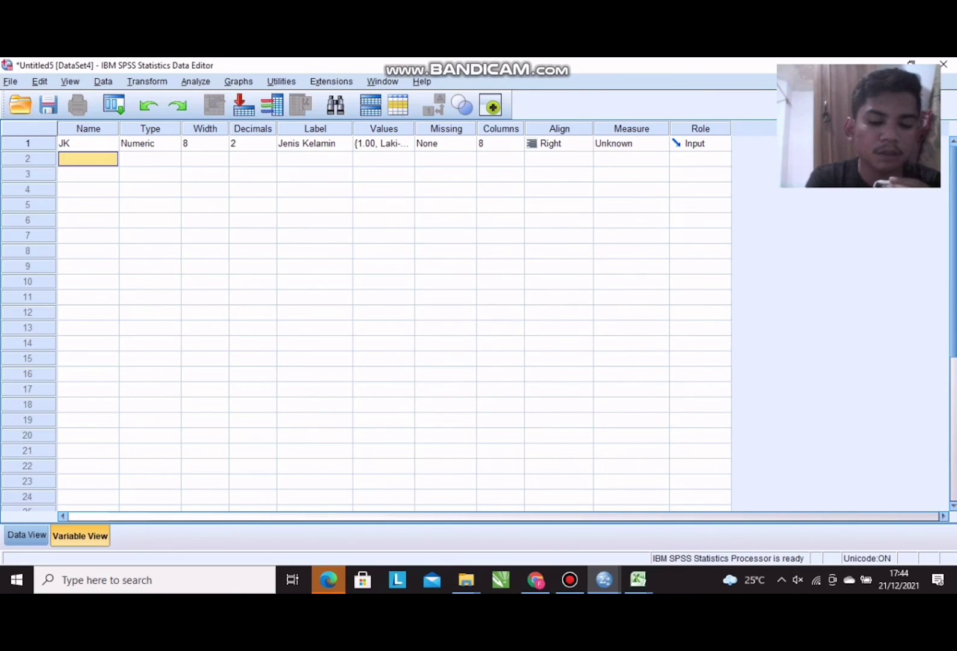
mouse_move(639, 580)
left_click(714, 513)
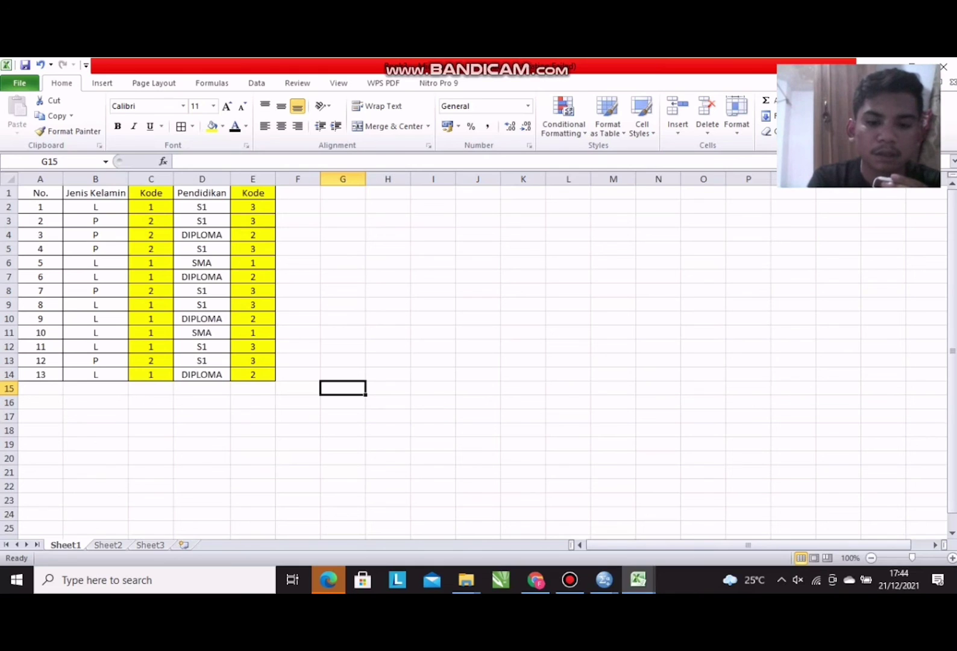
mouse_move(603, 580)
left_click(528, 509)
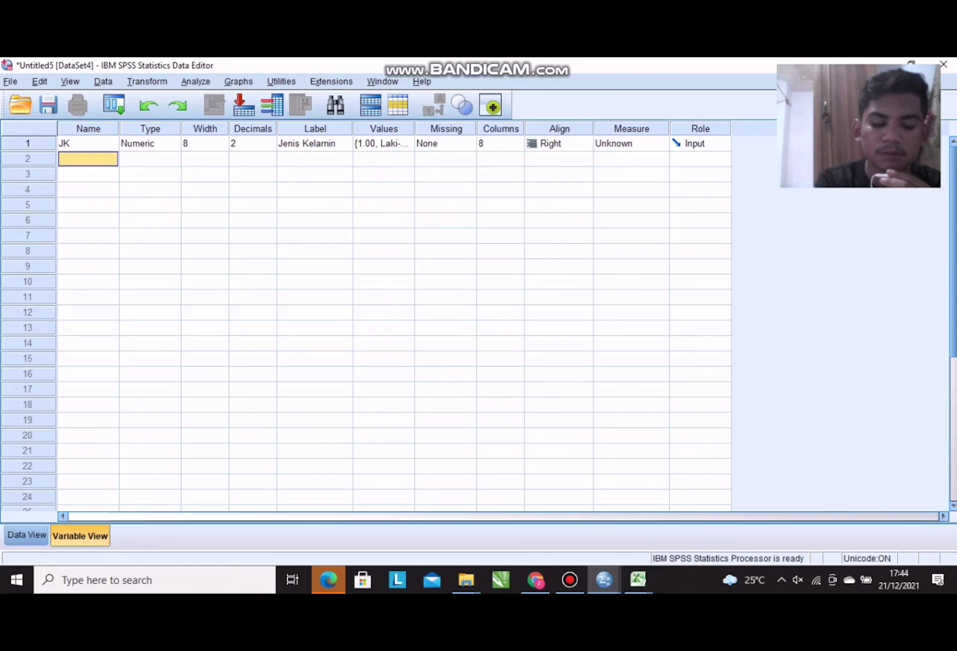
type("Je")
key("BackSpace")
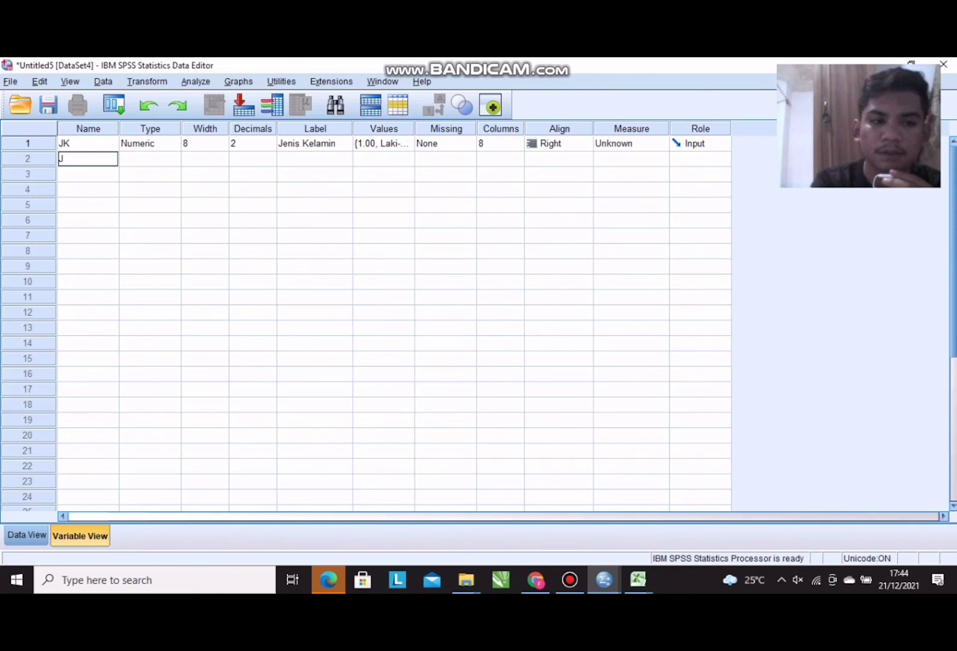
type("P")
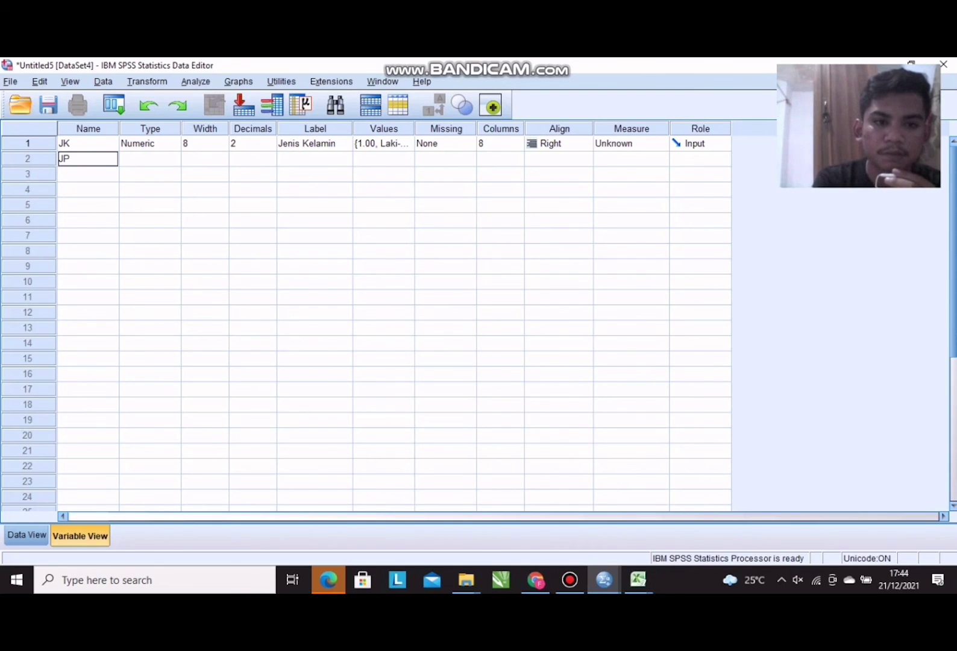
Set the label of the JP variable to Pendidikan.
left_click(314, 158)
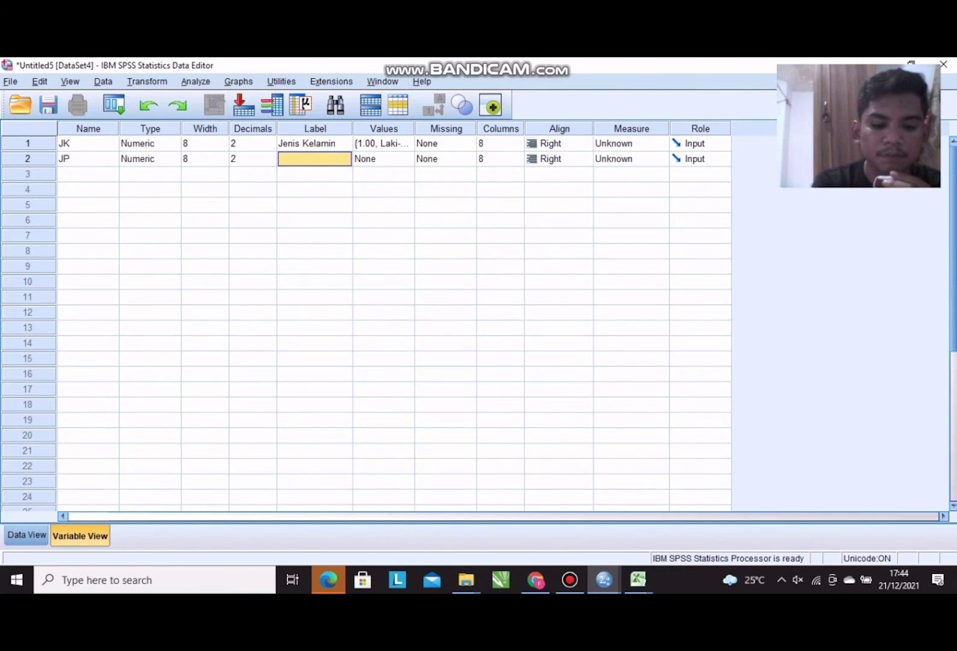
type("Pe")
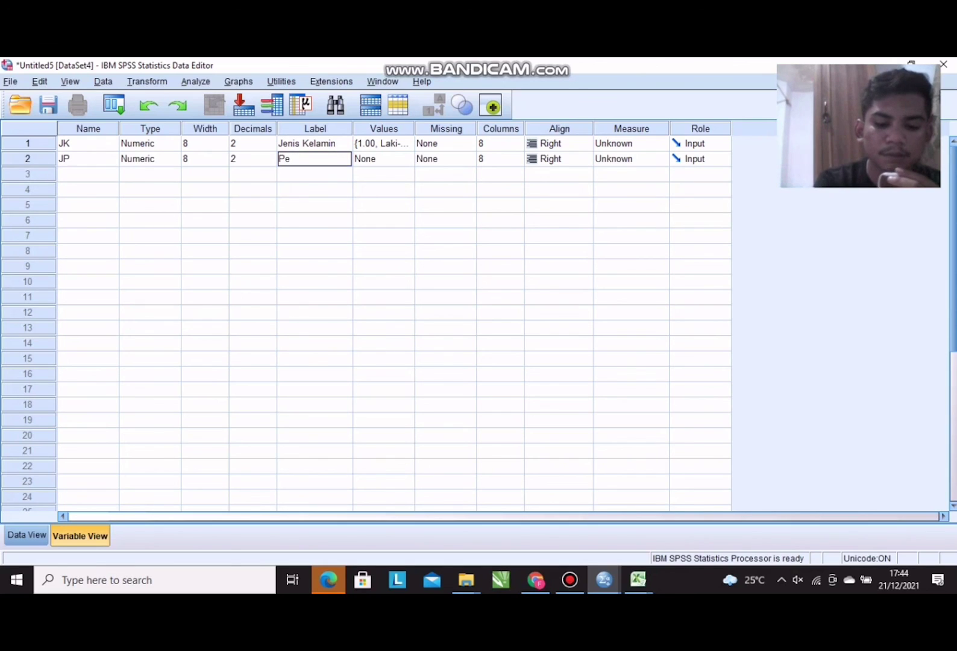
type("ndidikan")
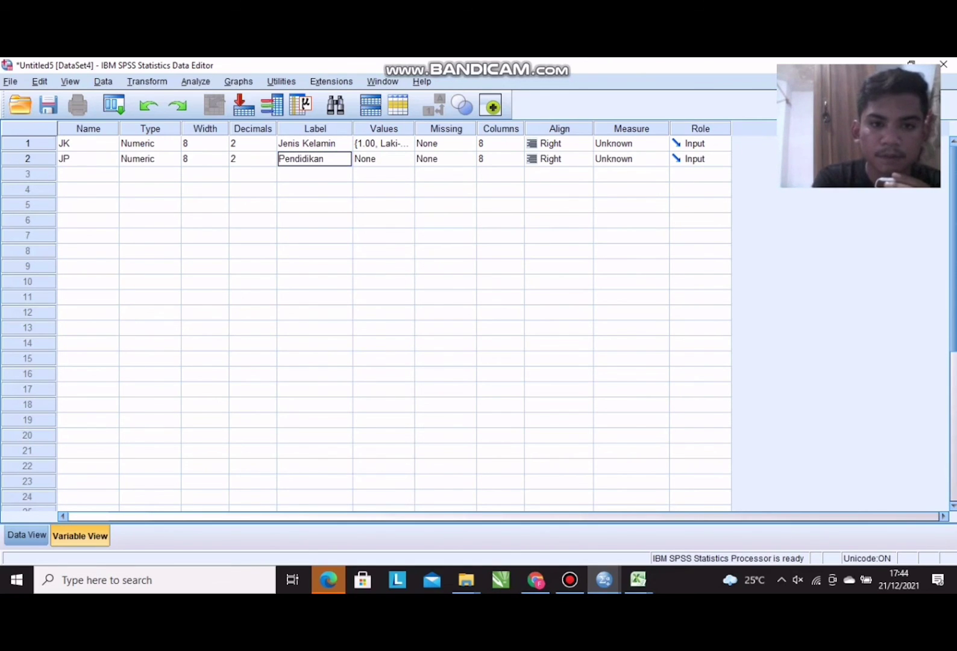
Check the education codes in the Book3 workbook and add the value label 3 = S1 to the JP variable.
left_click(407, 159)
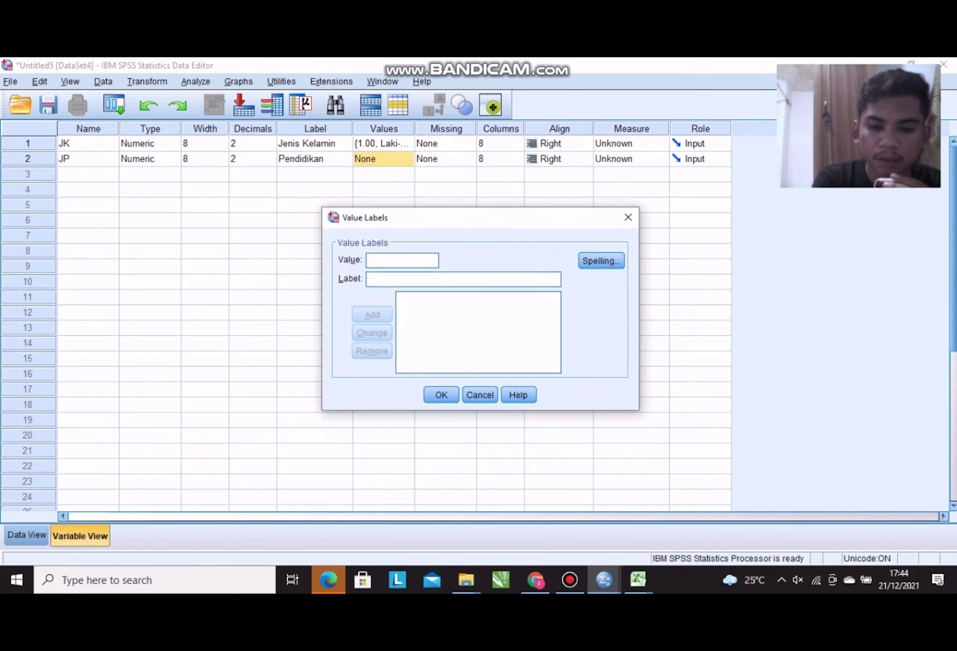
left_click(638, 579)
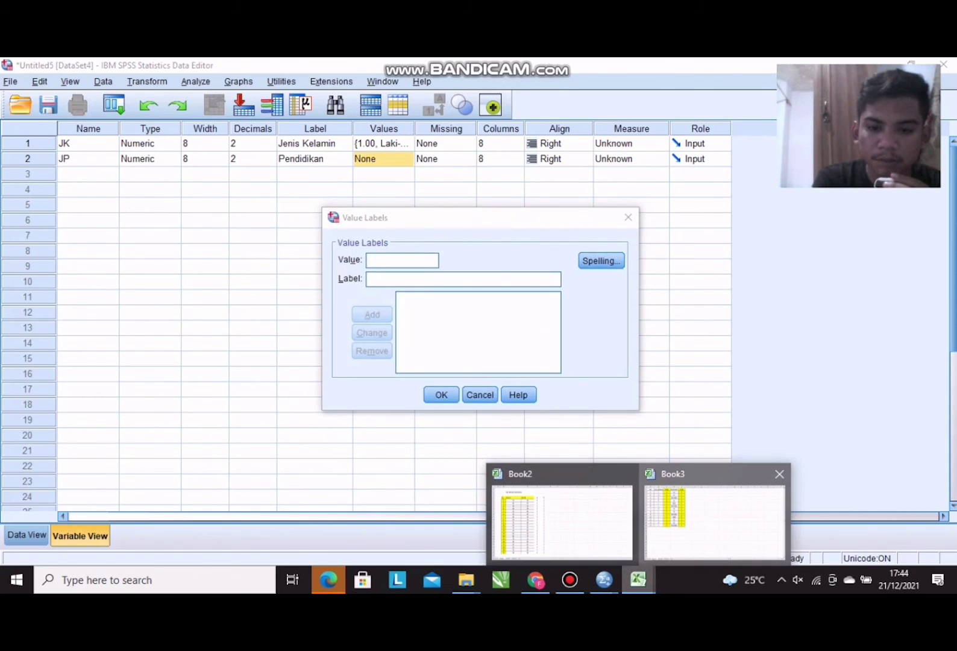
left_click(715, 518)
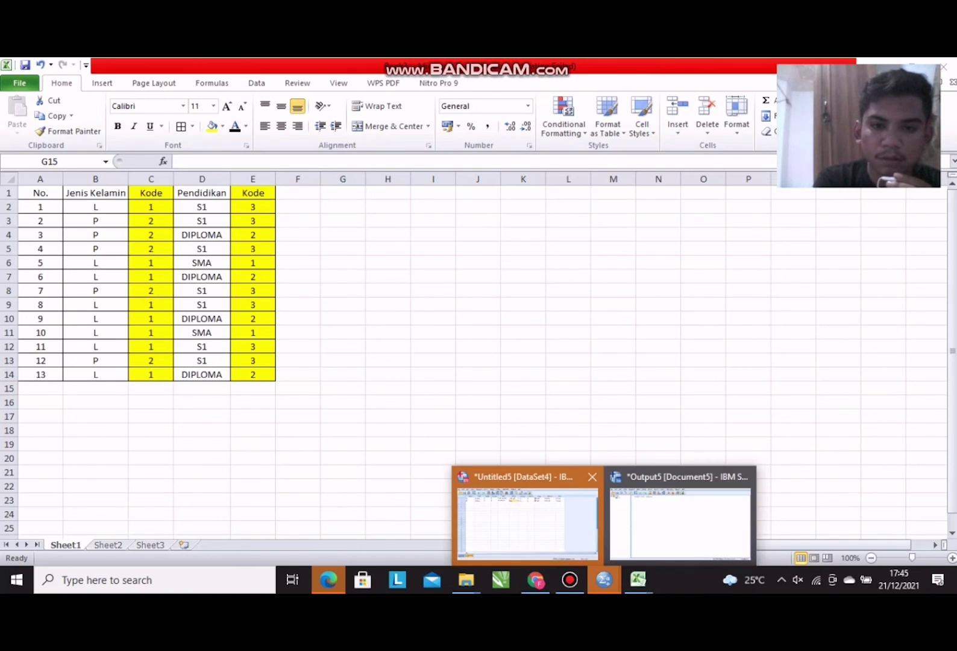
left_click(526, 519)
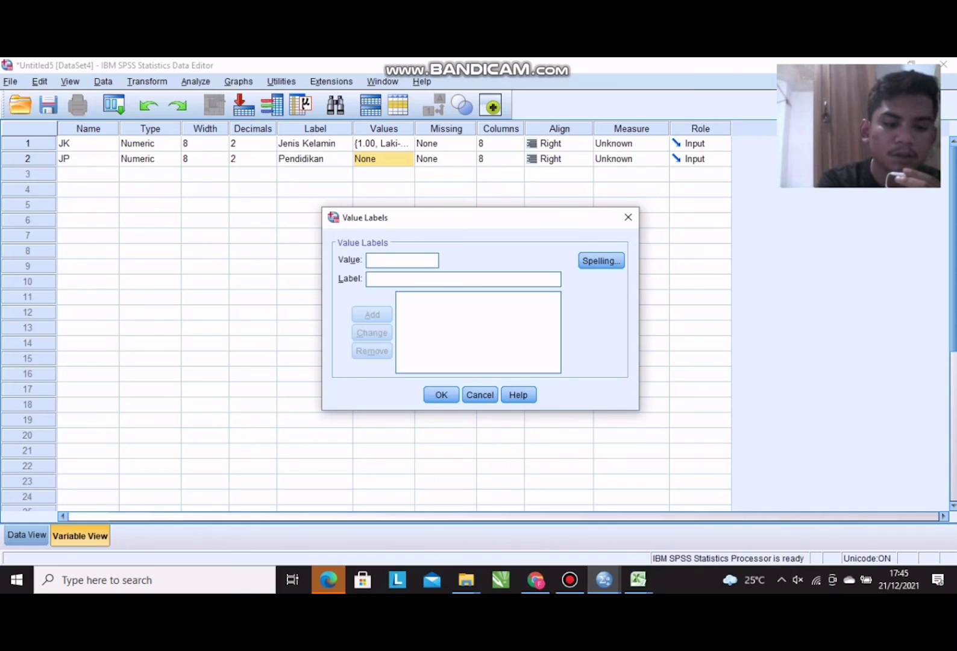
type("3")
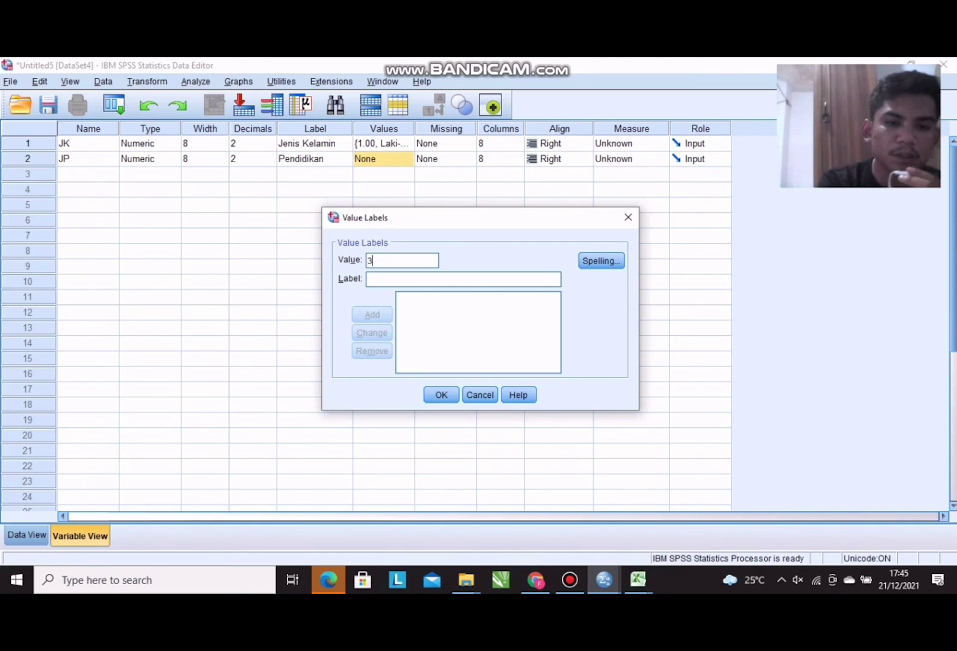
left_click(386, 279)
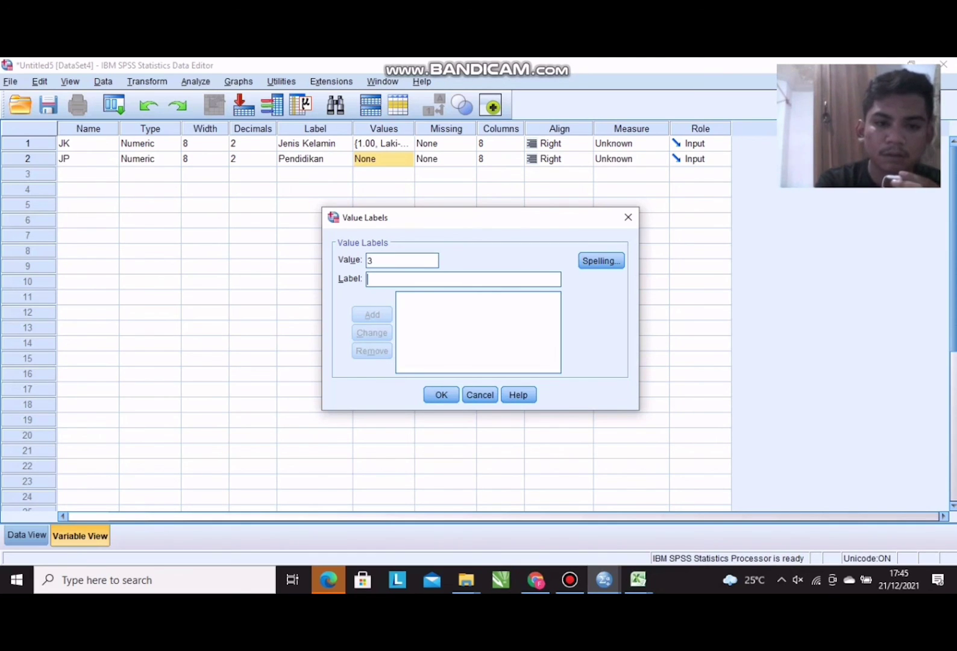
type("S")
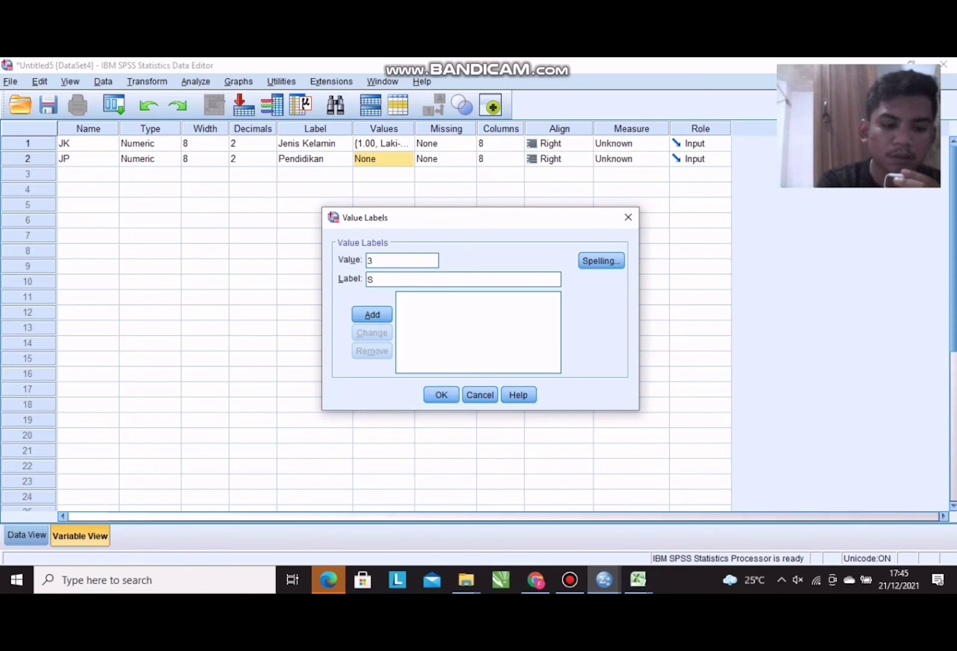
type("1")
key("Return")
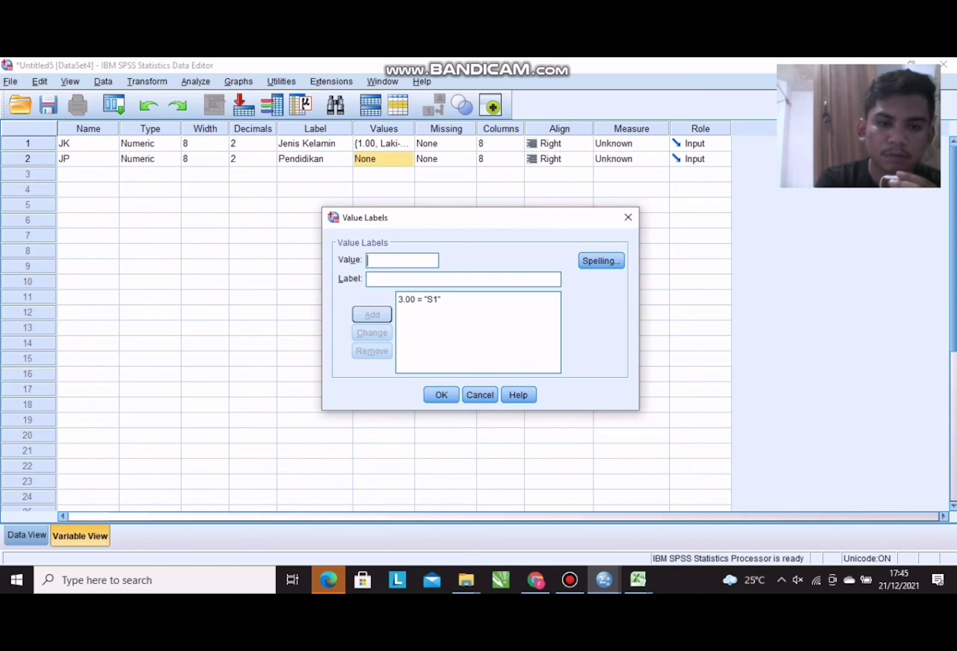
Add the value label 2 = Diploma to the JP variable.
type("2")
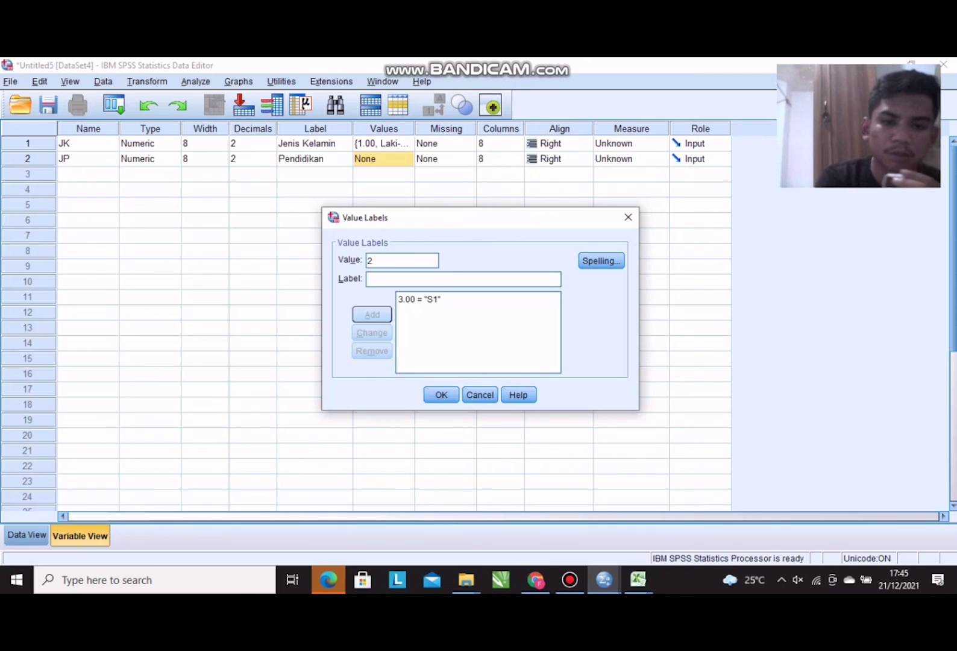
left_click(368, 279)
type("Do")
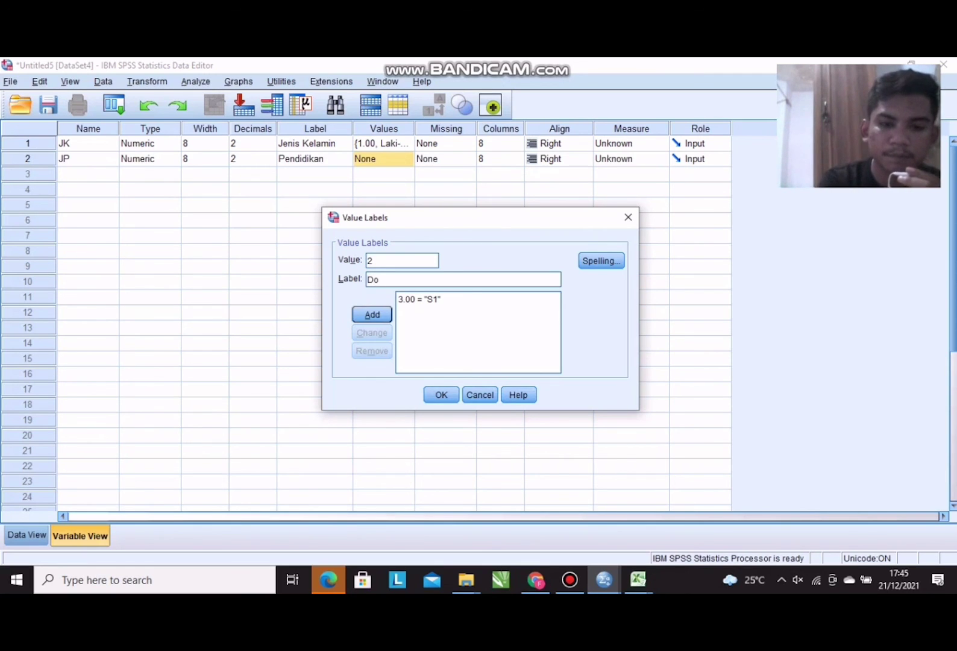
key("BackSpace")
type("ipo")
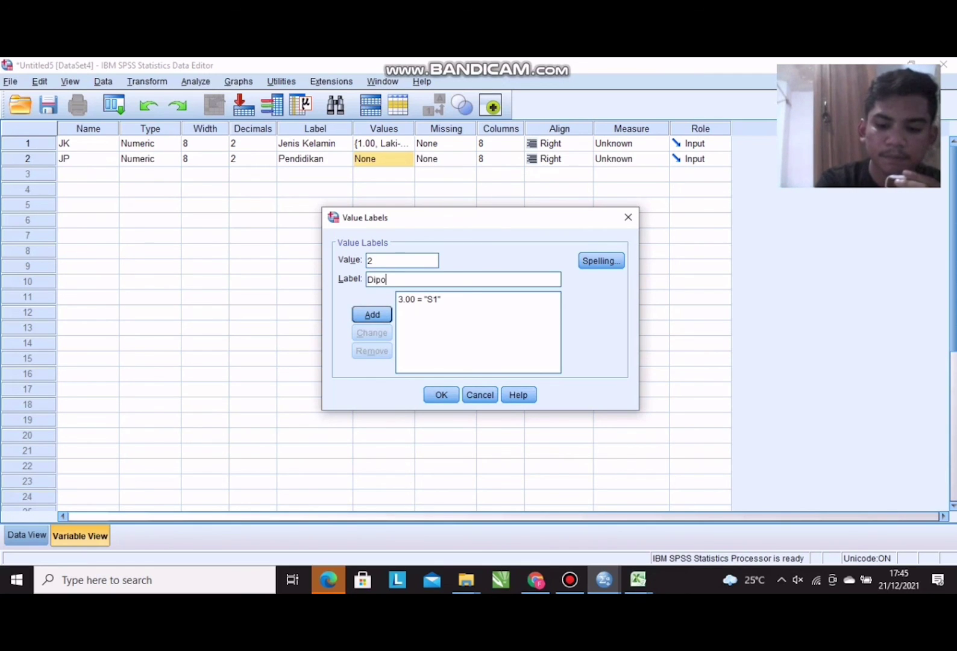
key("BackSpace")
type("loma")
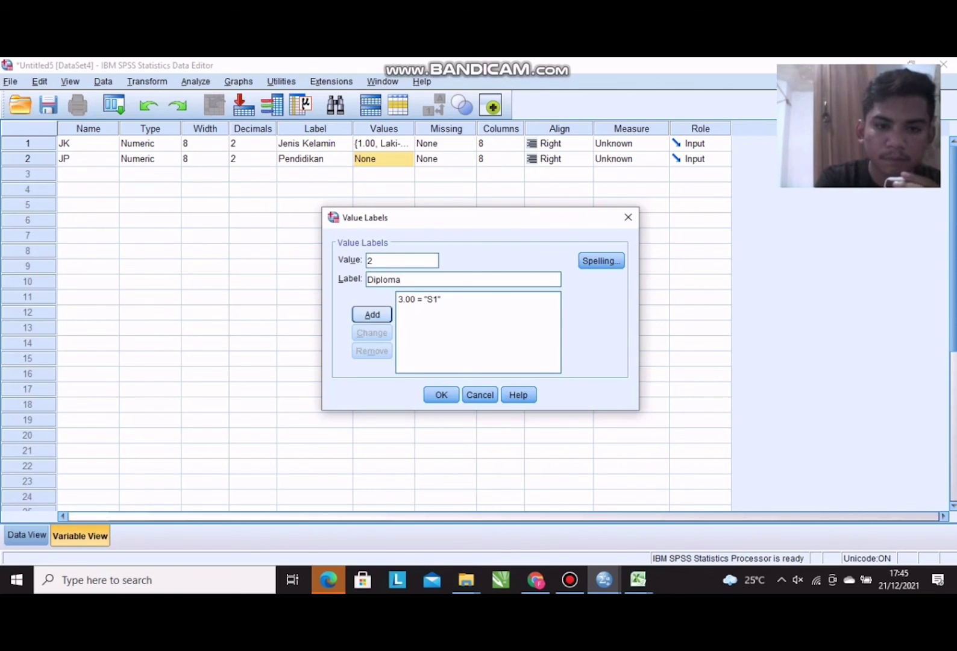
key("Return")
Add the value label 1 = Sma to the JP variable and apply its value labels.
type("1")
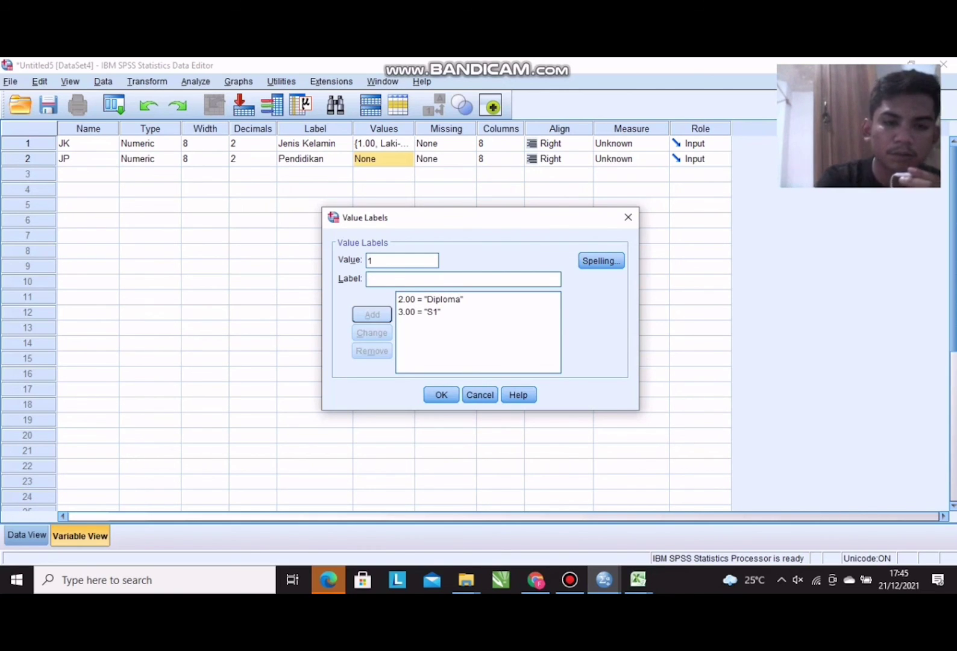
key("Tab")
type("S")
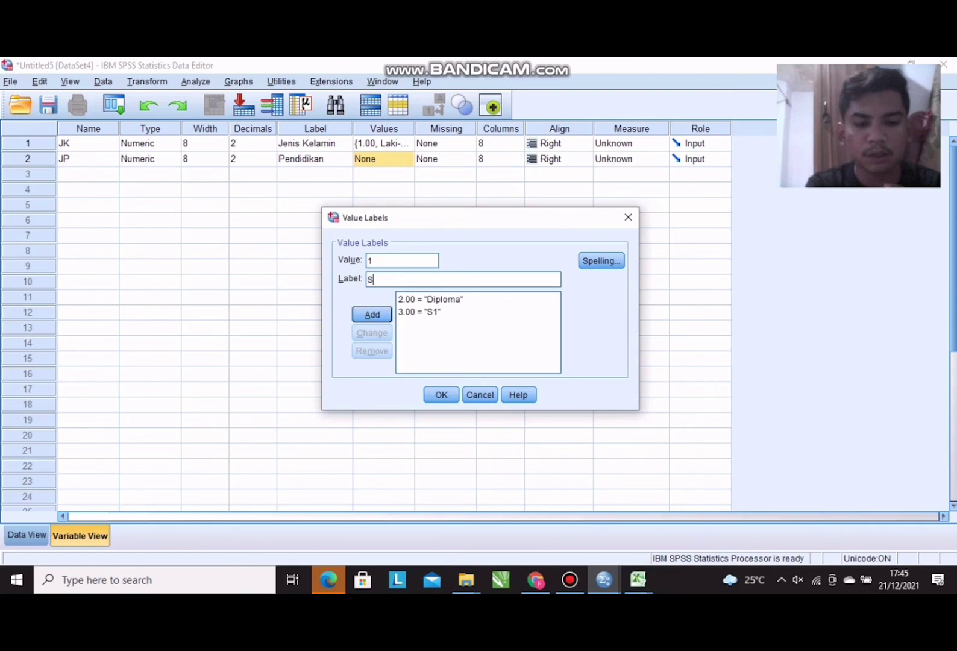
type("ma")
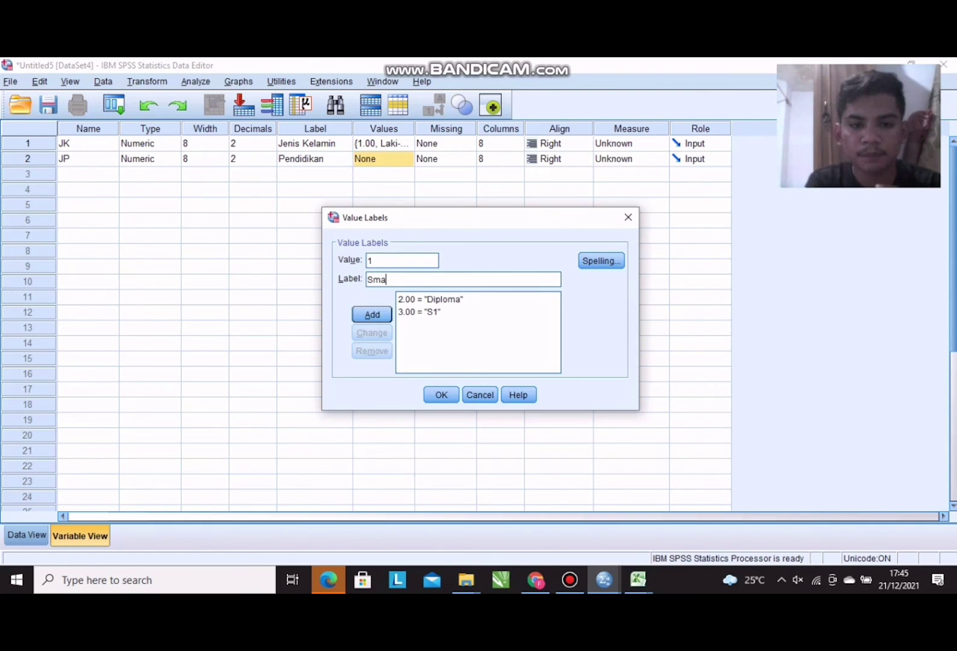
key("Return")
key("Return")
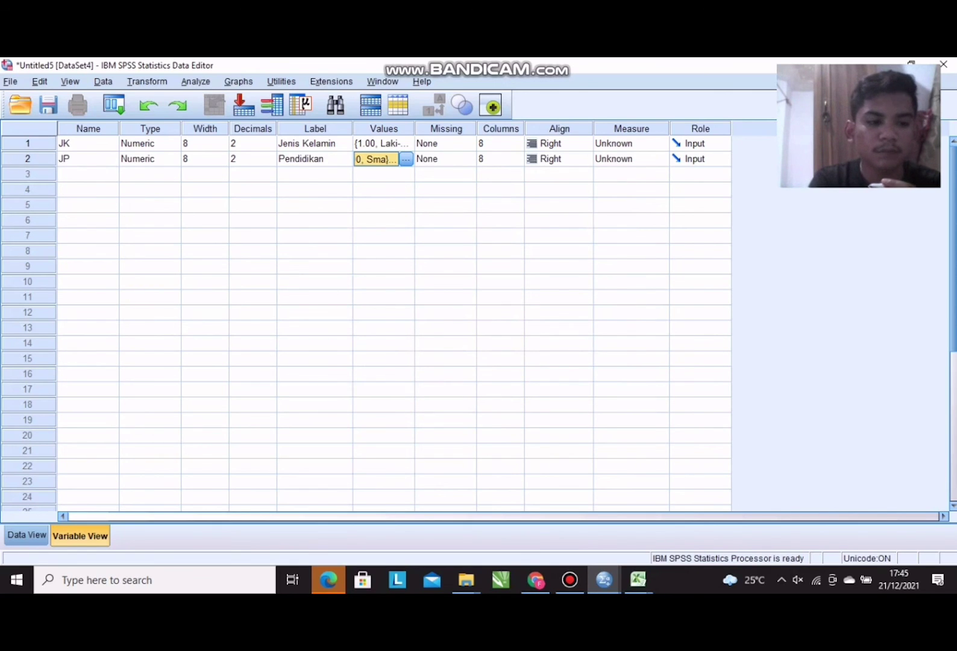
Switch to the Book3 workbook in Excel and copy the 13 gender codes in C2:C14.
left_click(26, 534)
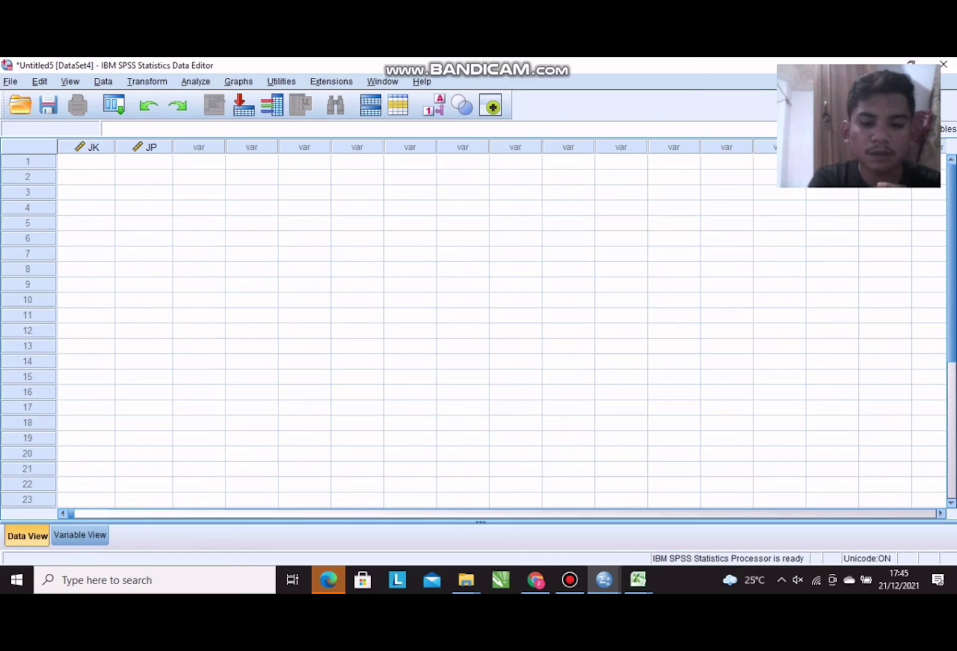
left_click(86, 161)
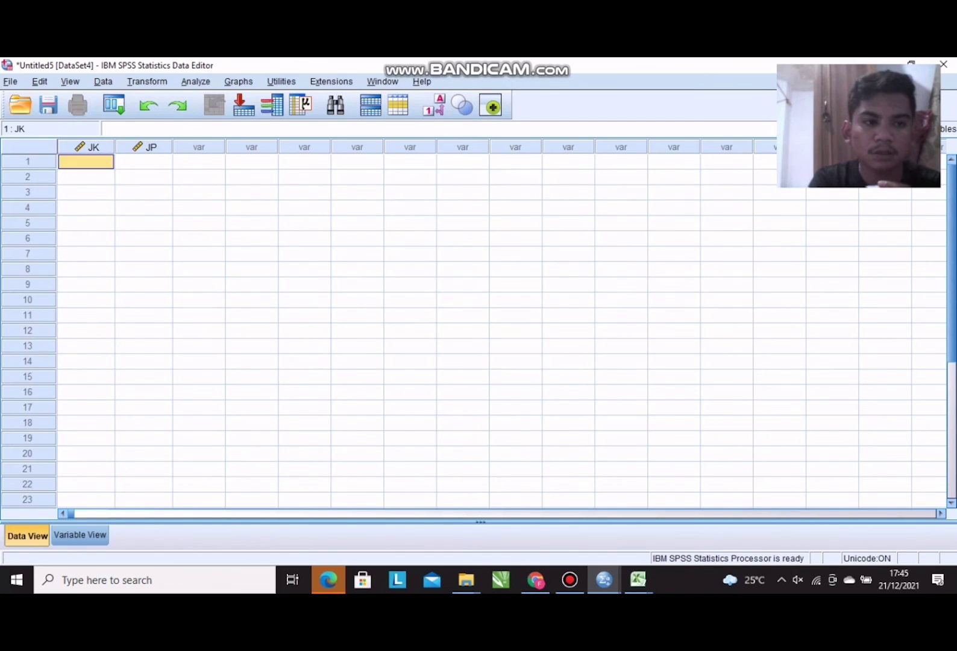
mouse_move(638, 580)
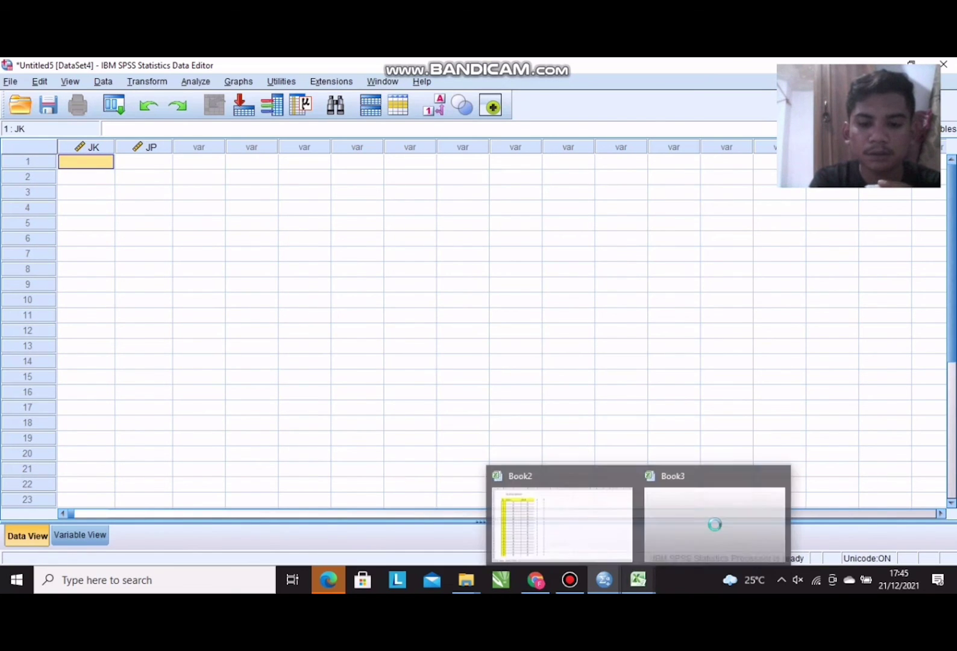
left_click(716, 521)
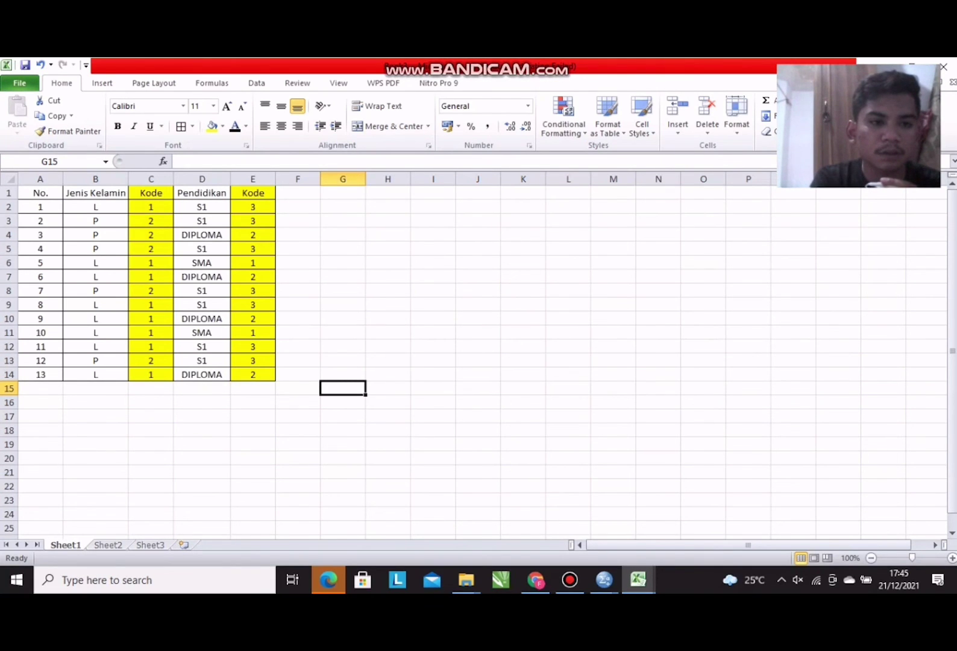
left_click_drag(151, 207, 150, 374)
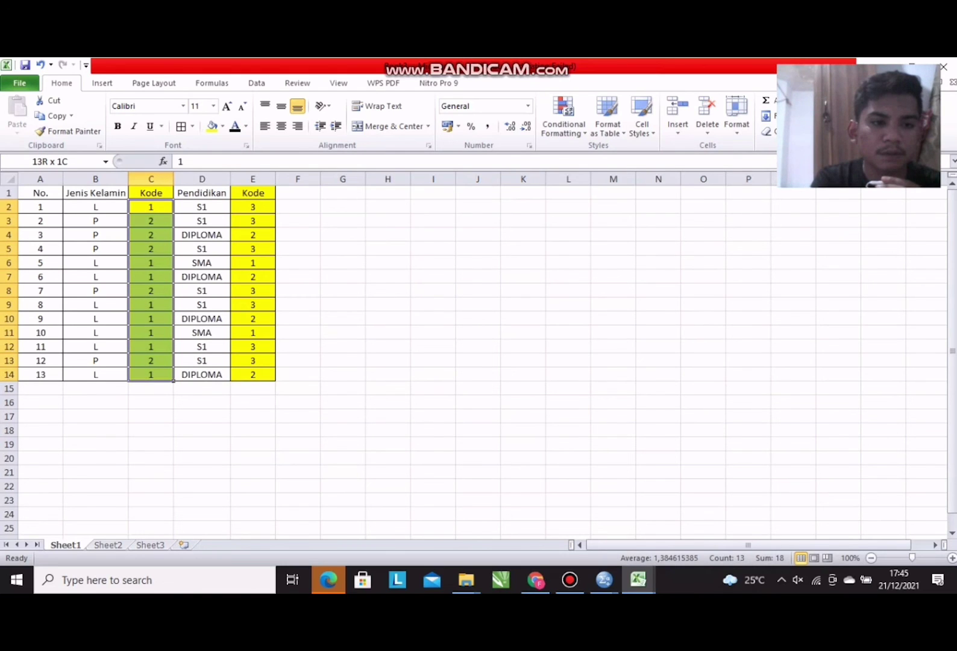
right_click(145, 279)
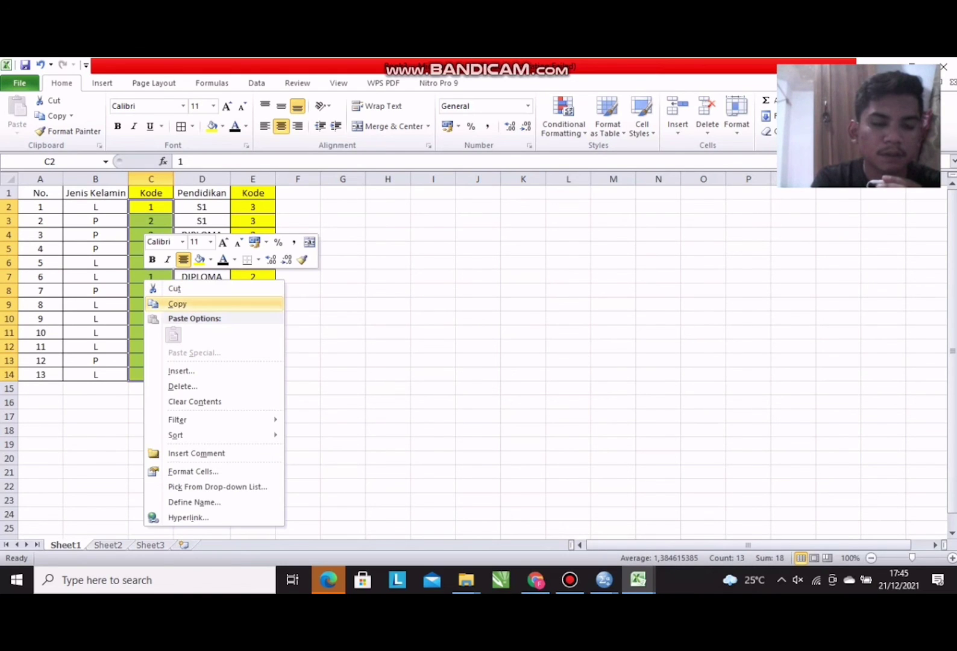
left_click(177, 303)
Switch to the SPSS Data Editor and paste the copied gender codes into the JK column, starting at row 1.
mouse_move(604, 579)
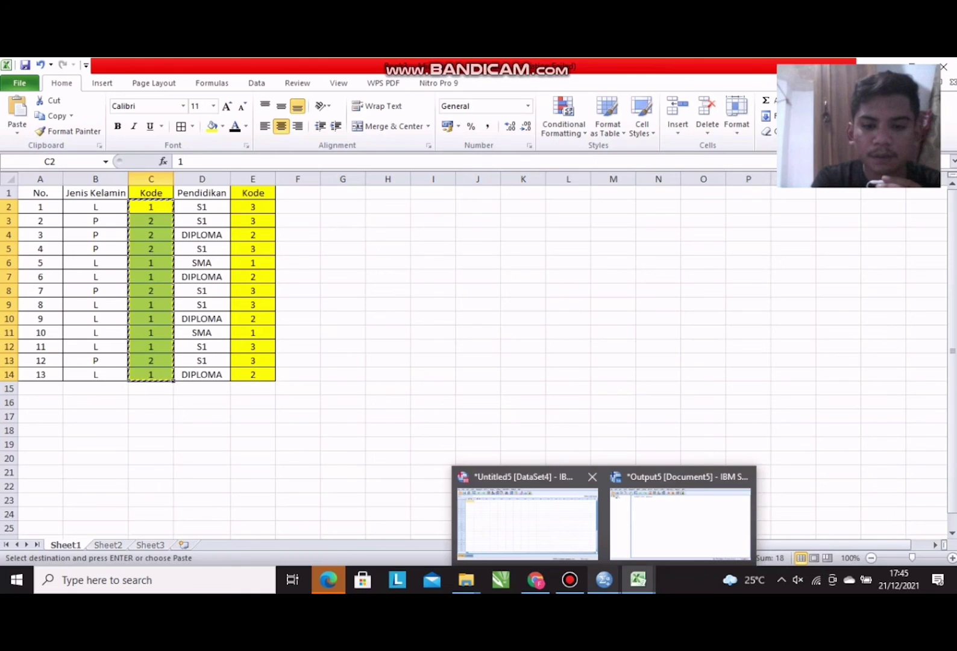
left_click(527, 520)
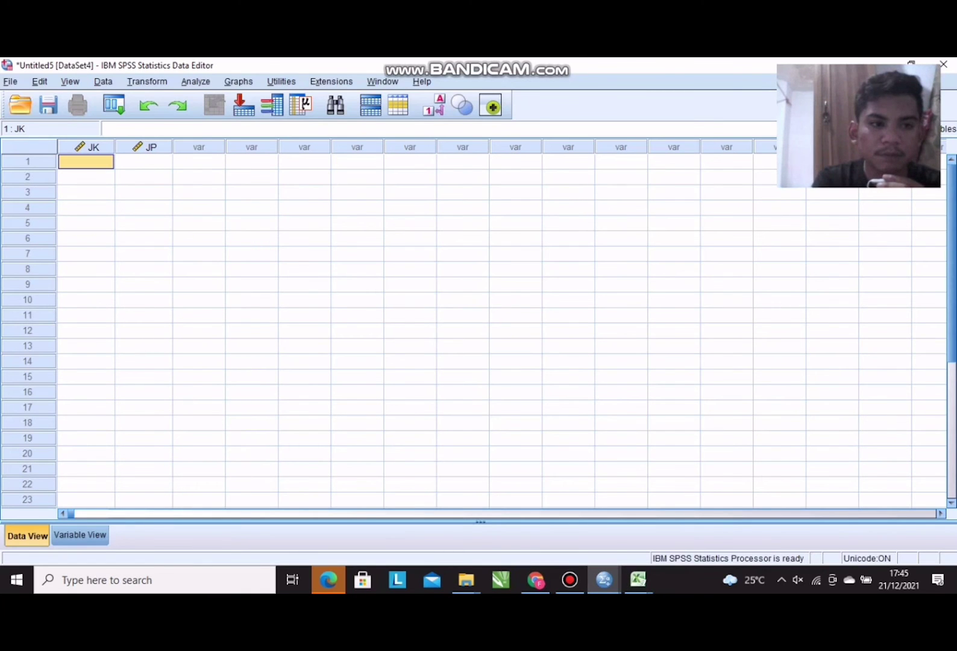
right_click(81, 162)
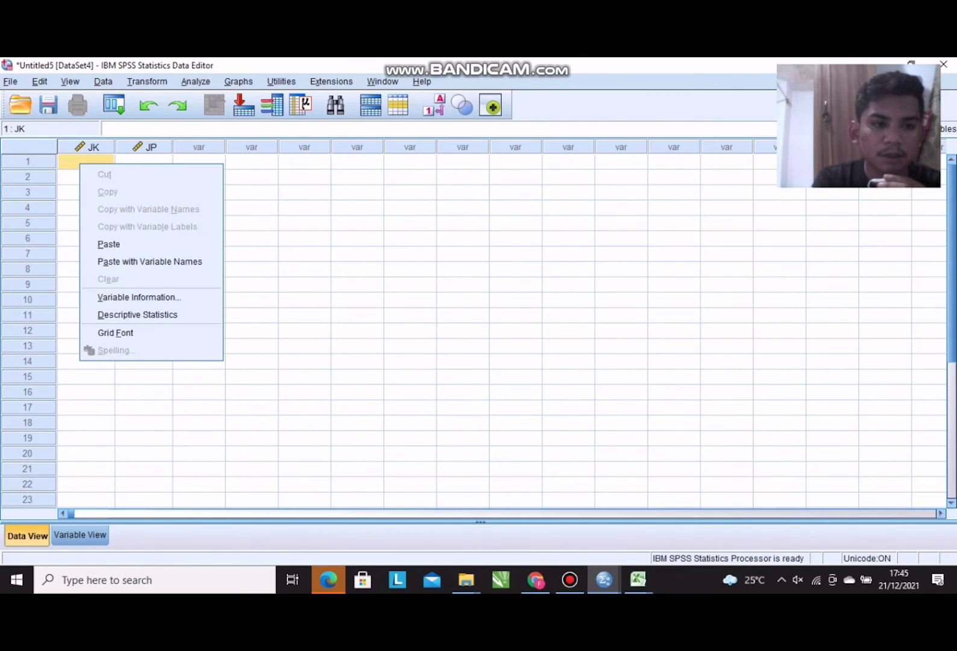
left_click(110, 244)
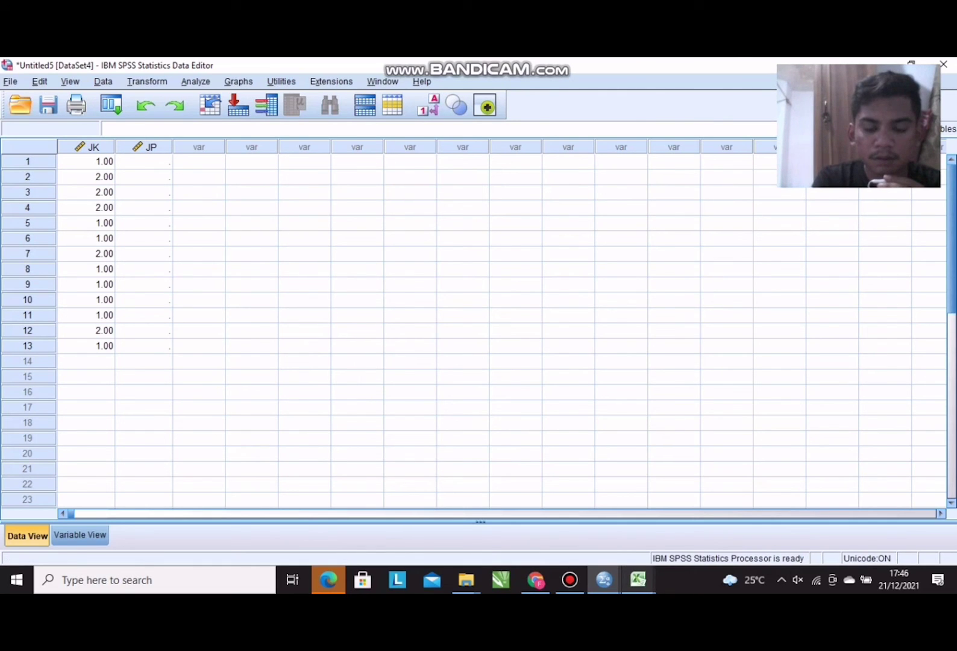
Return to the Book3 workbook in Excel and copy the education codes in E2:E14.
mouse_move(639, 580)
left_click(714, 522)
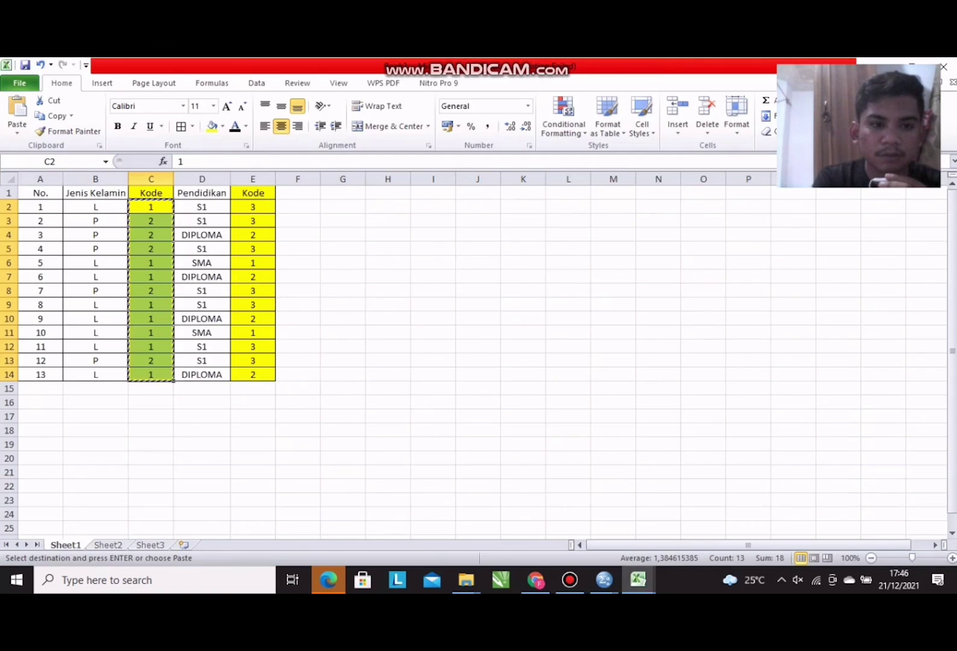
left_click_drag(252, 207, 259, 374)
right_click(256, 258)
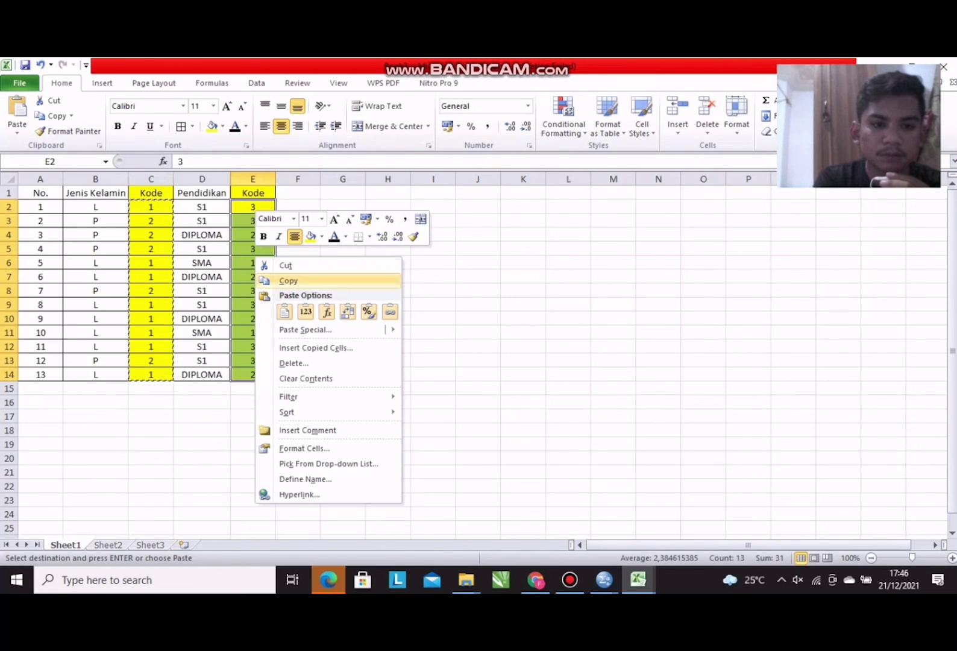
left_click(288, 280)
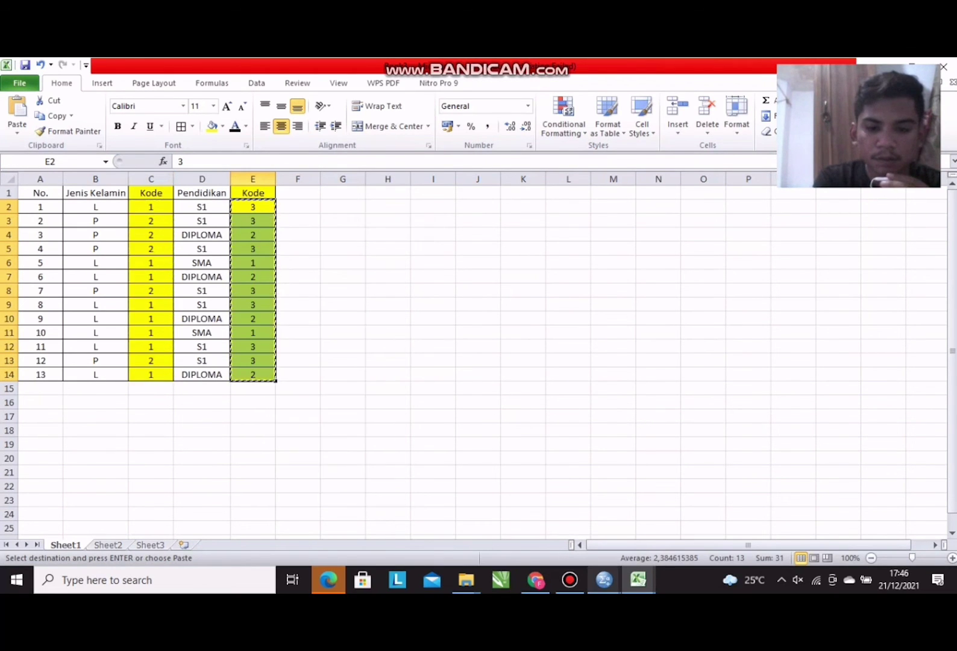
Switch to the SPSS Data Editor and paste the copied education codes into the JP column, starting at row 1.
mouse_move(604, 580)
left_click(527, 515)
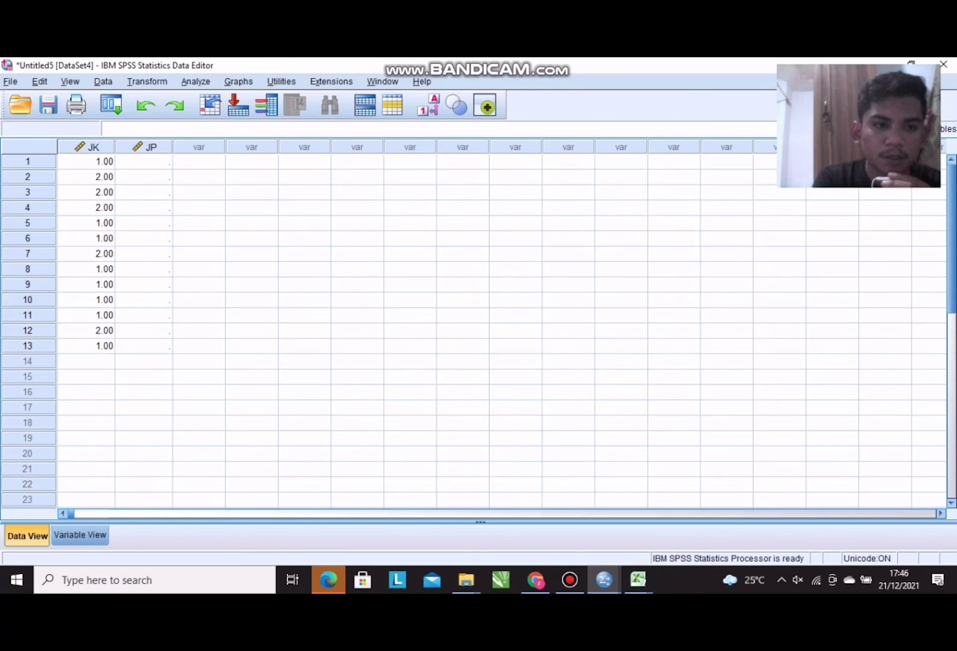
left_click(143, 162)
right_click(145, 160)
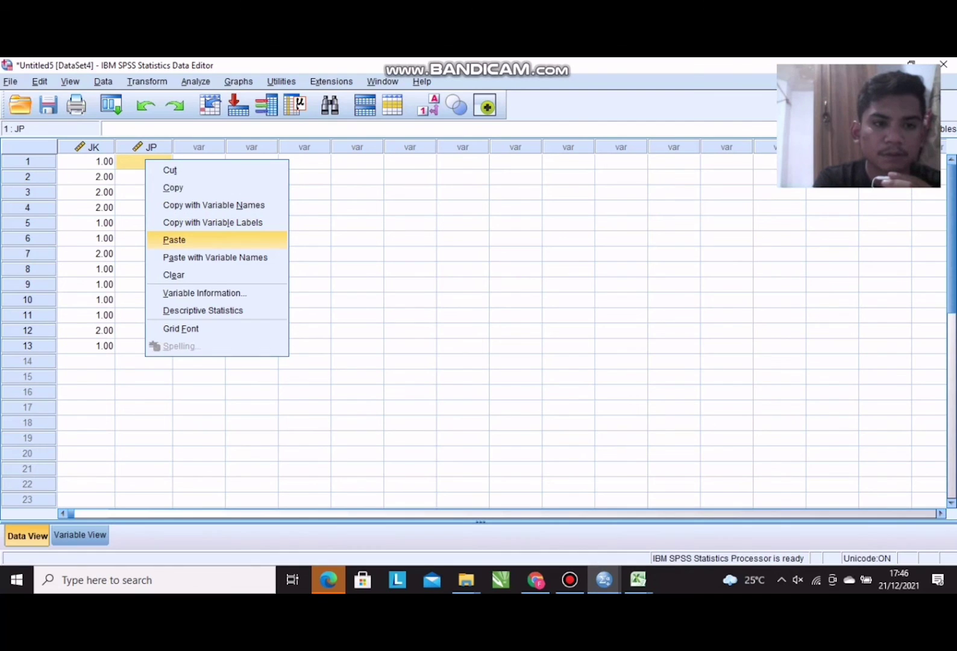
left_click(174, 240)
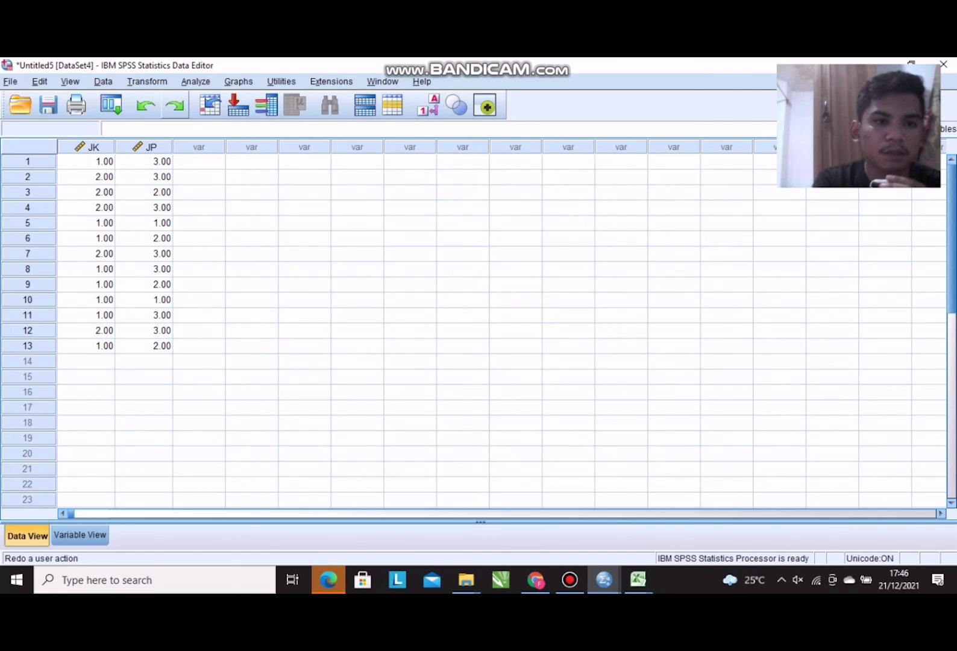
Set up a Crosstabs analysis with Jenis Kelamin [JK] as the row variable and Pendidikan [JP] as the column variable.
left_click(195, 82)
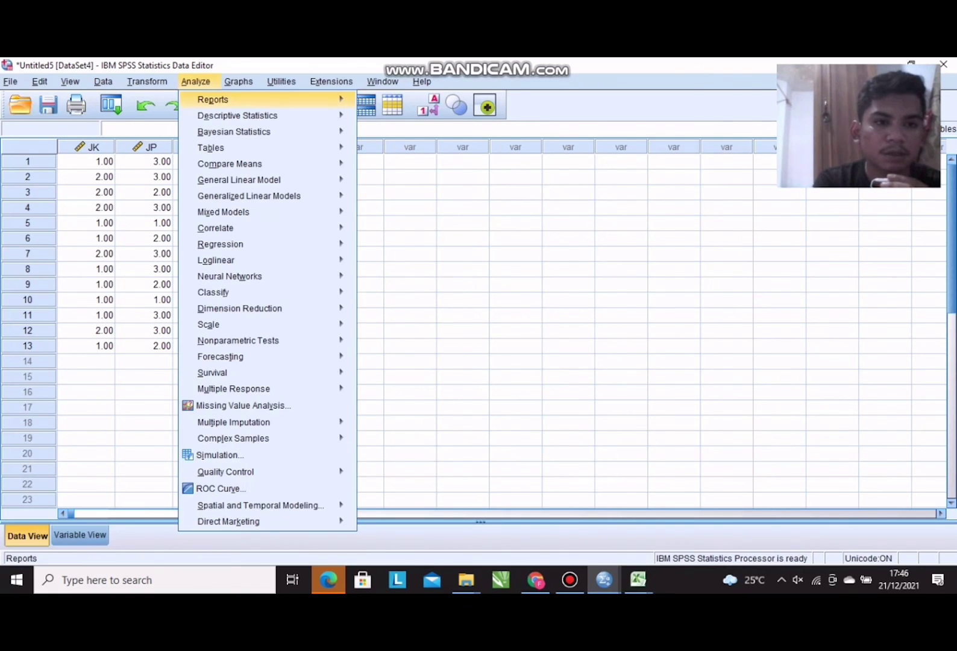
mouse_move(237, 115)
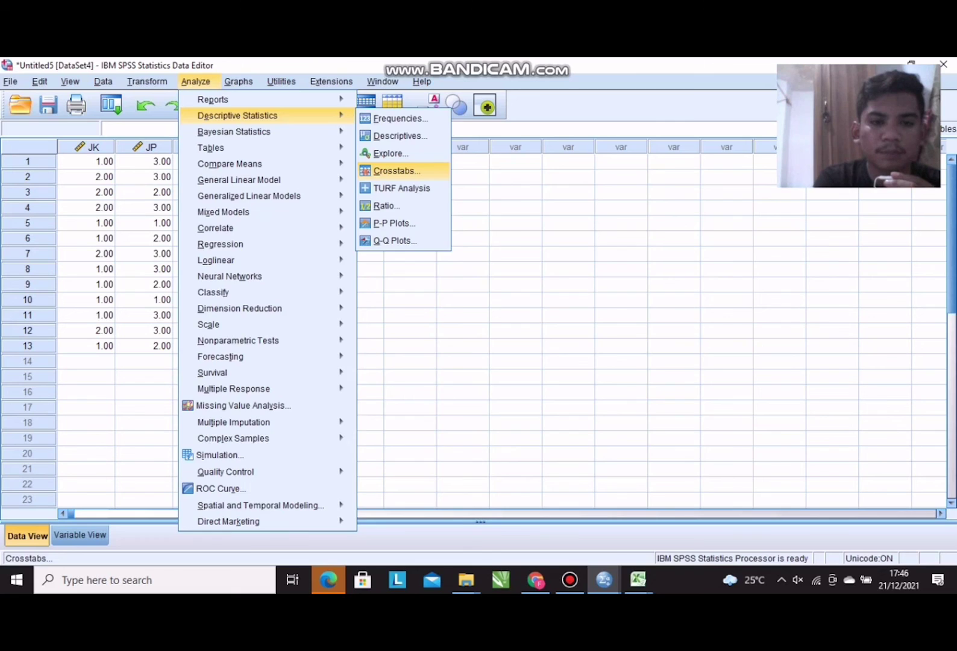
left_click(397, 170)
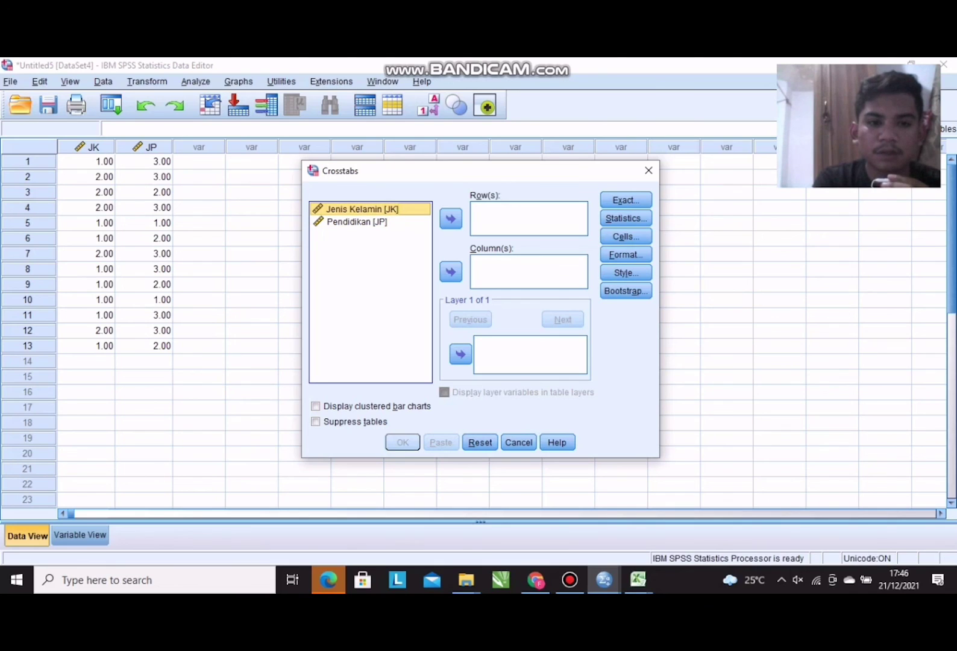
left_click(450, 219)
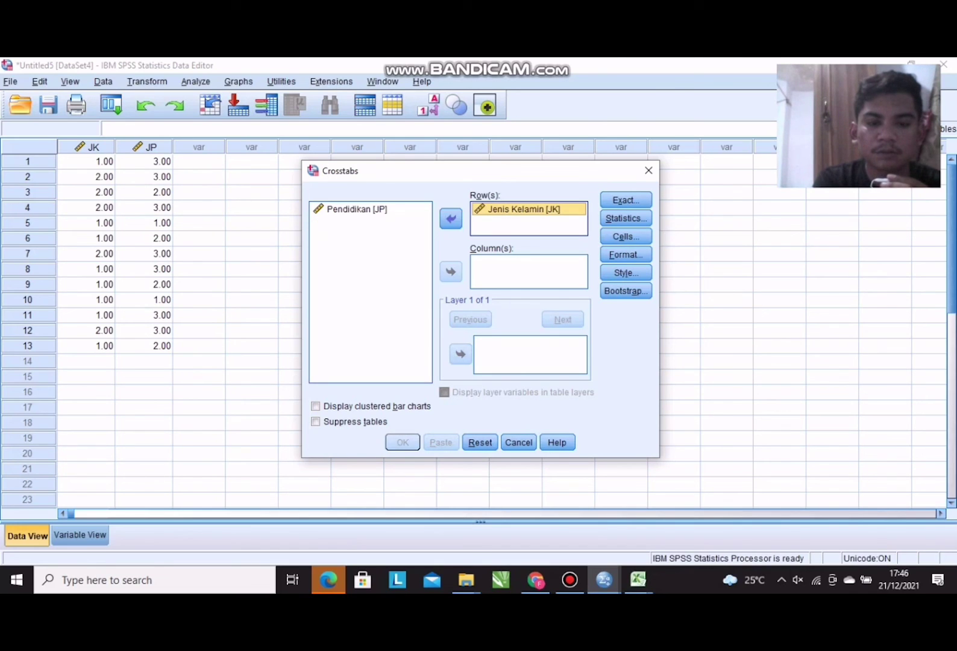
left_click(357, 209)
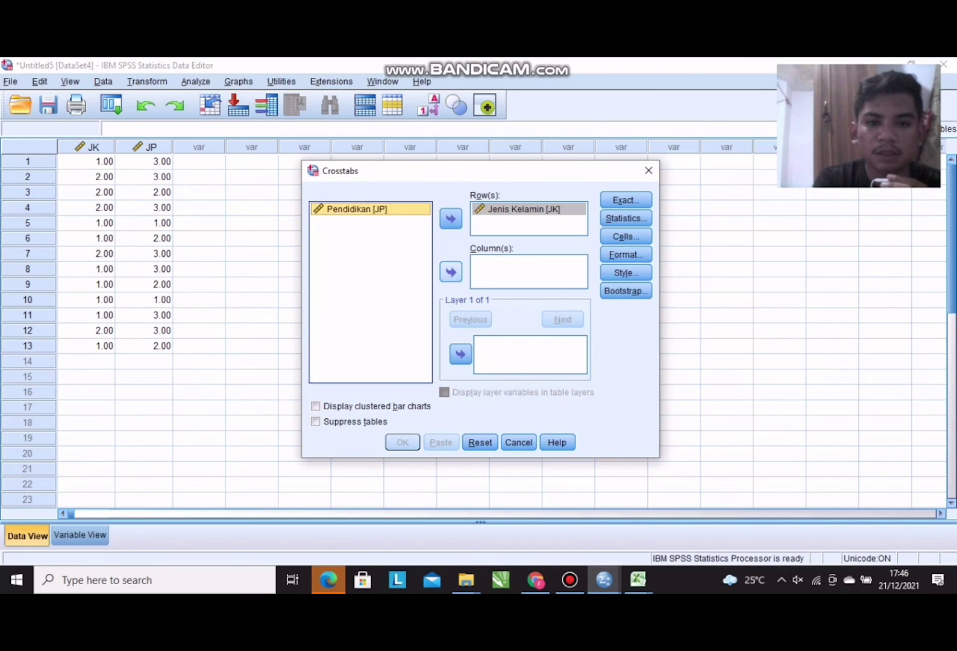
left_click(451, 272)
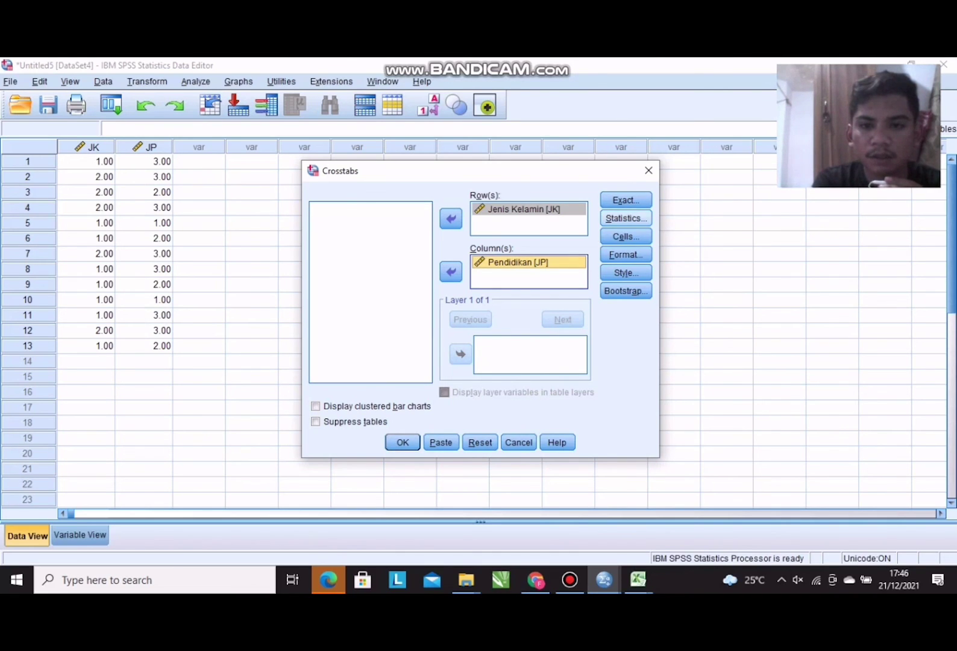
Include the Chi-square statistic in the crosstab and run the analysis, looking over its output.
left_click(626, 218)
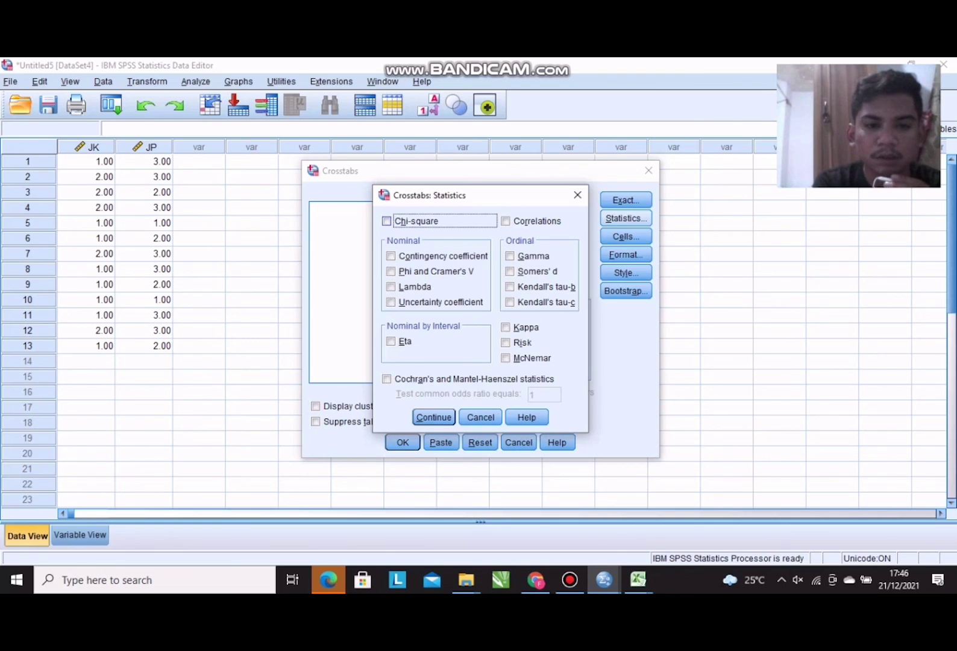
left_click(386, 221)
left_click(433, 417)
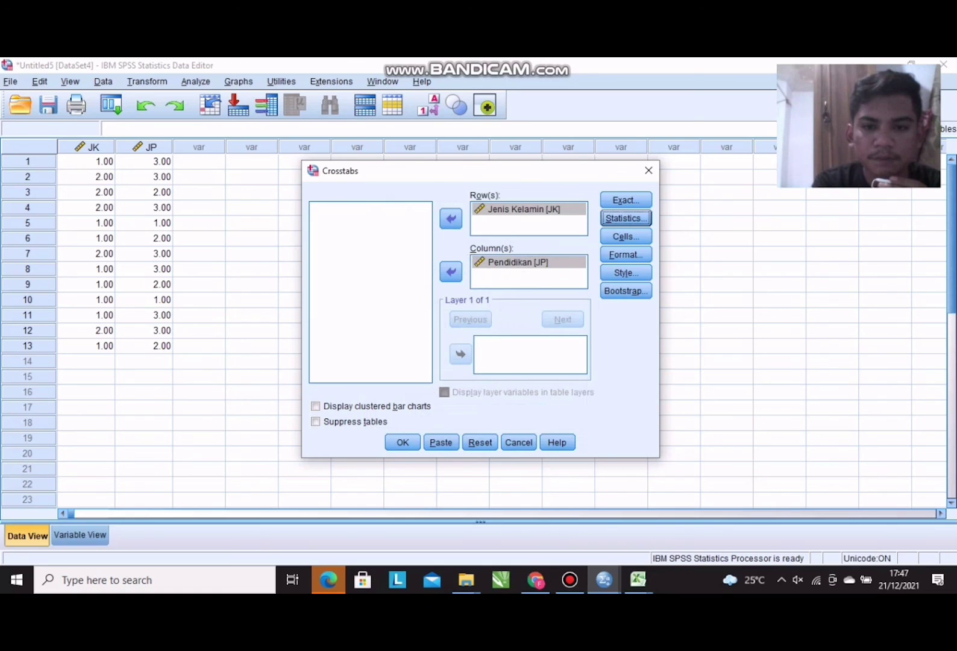
left_click(402, 442)
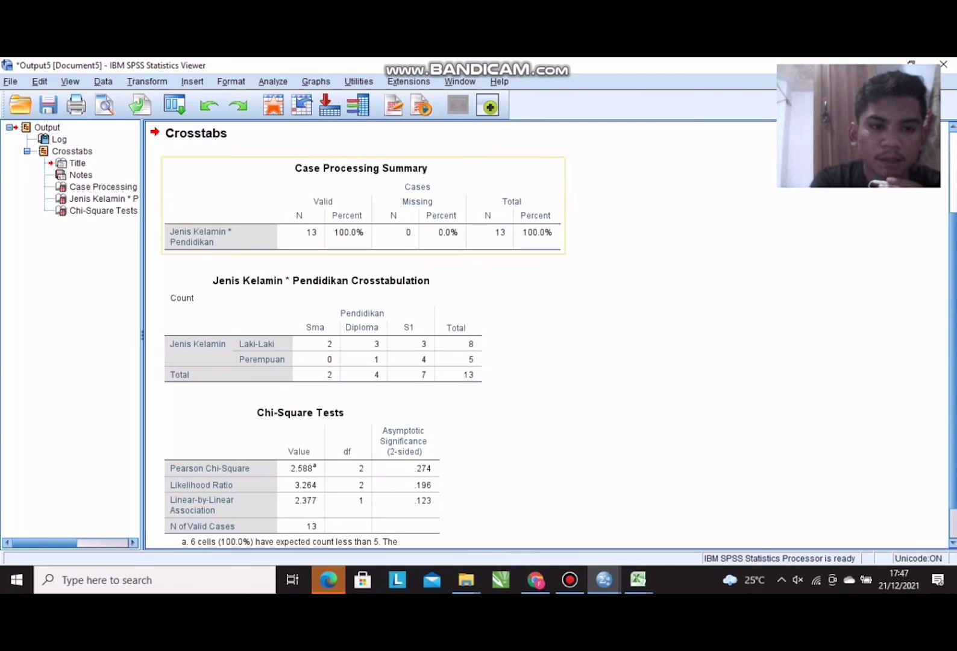
scroll(325, 311, "down", 2)
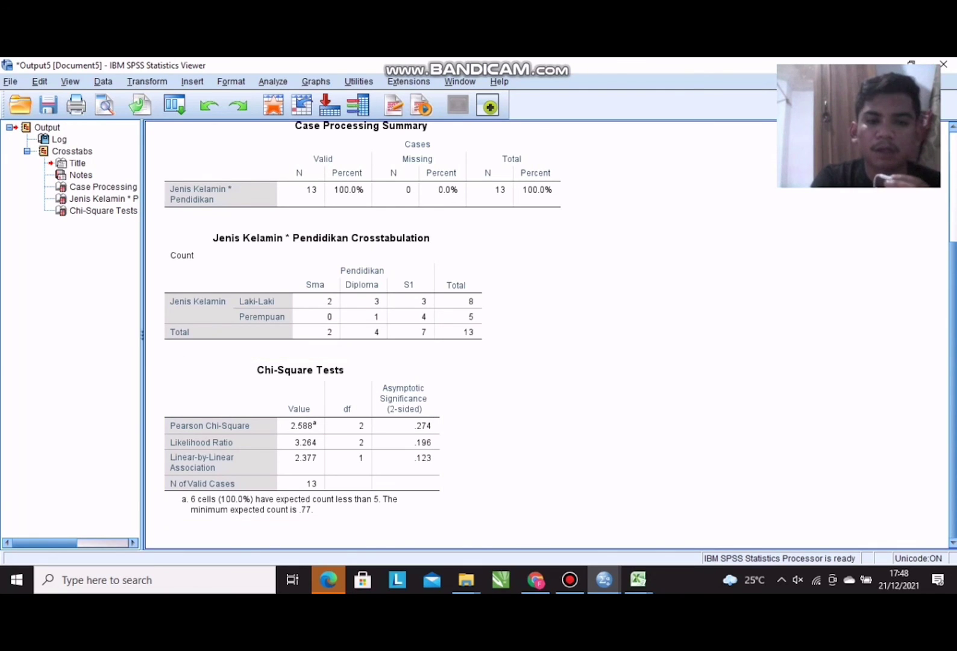
scroll(449, 328, "up", 3)
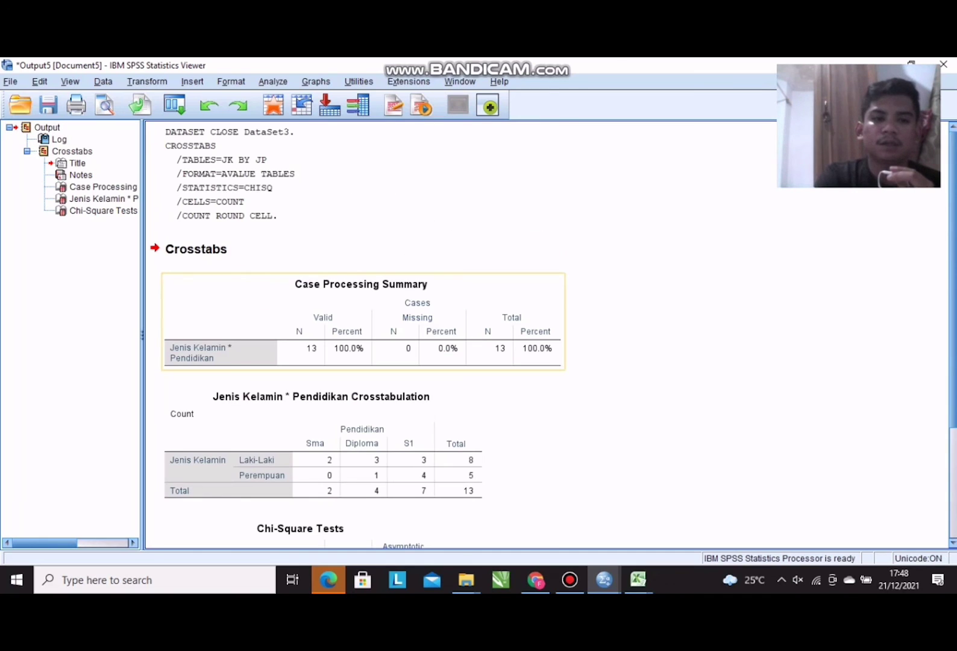